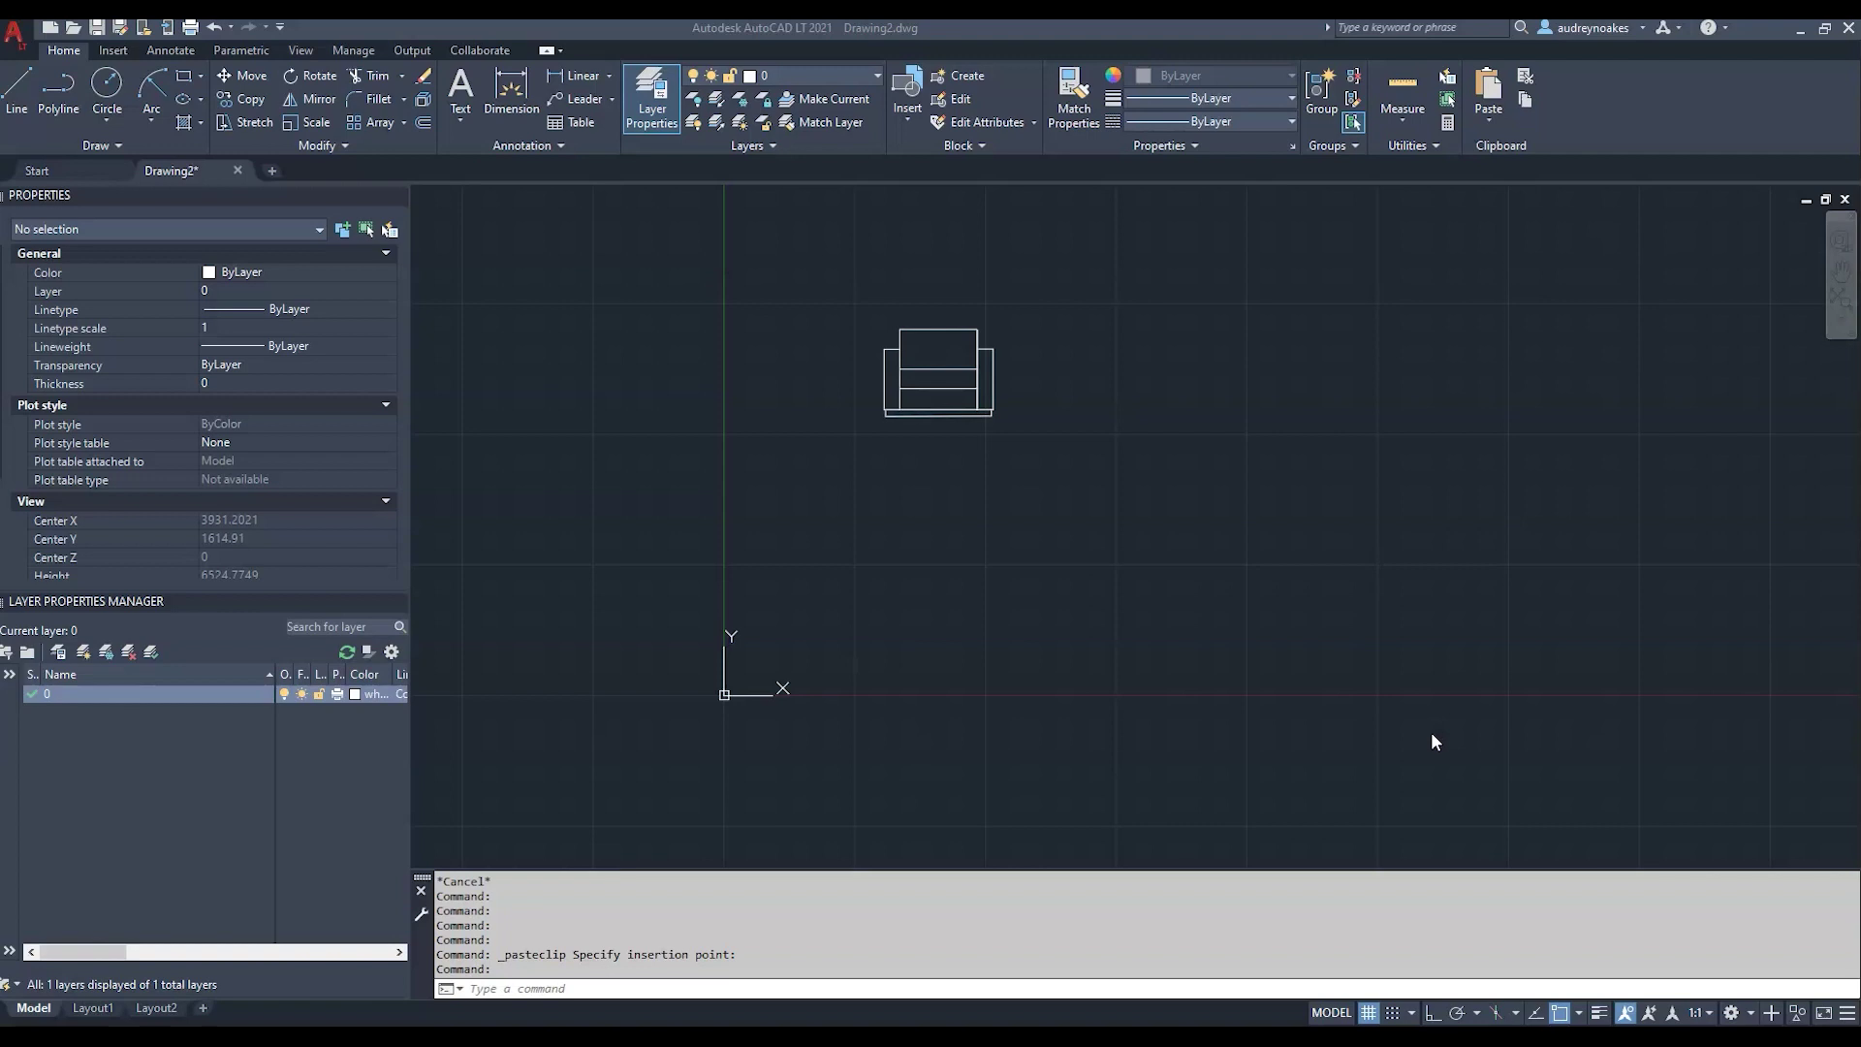
- Zoom in and window-select the armchair block so Cyan becomes the current drawing colour
{"action": "scroll", "coordinate": [978, 328], "scroll_direction": "up", "scroll_amount": 4}
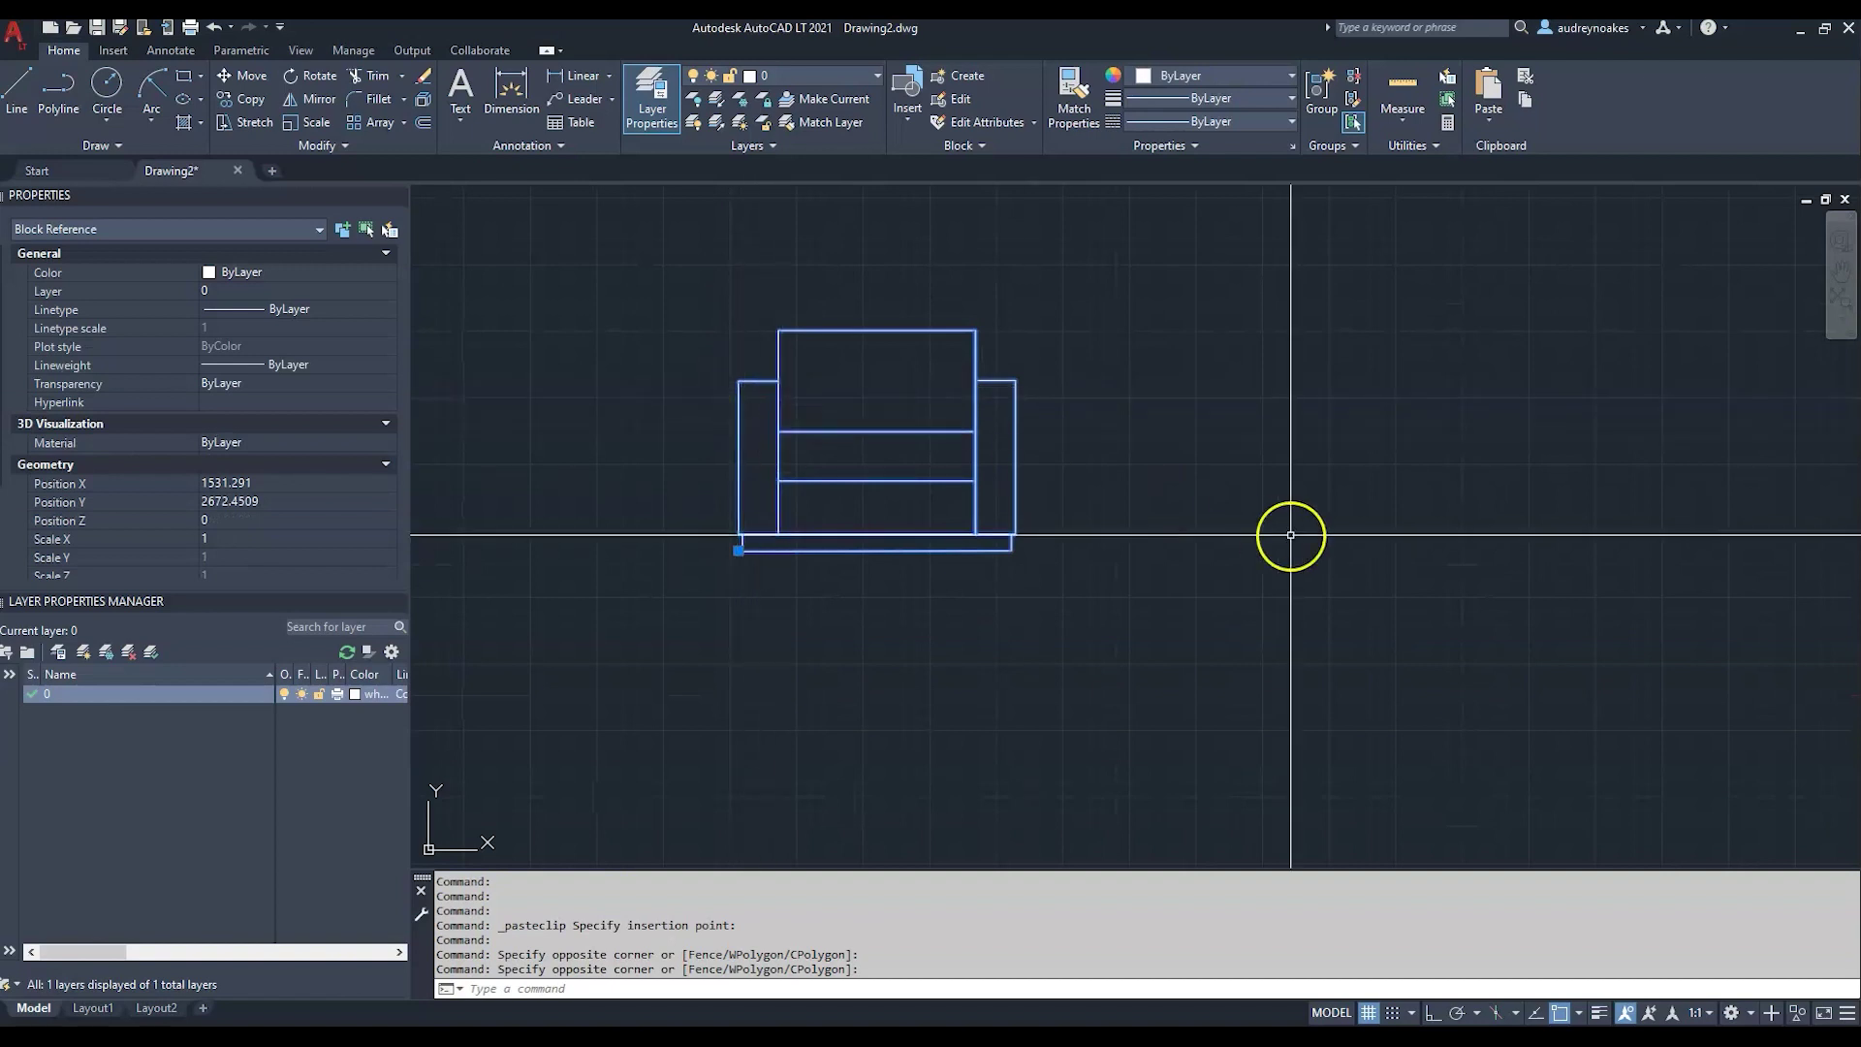
{"action": "left_click", "coordinate": [1293, 532]}
{"action": "left_click", "coordinate": [523, 246]}
{"action": "left_click", "coordinate": [127, 146]}
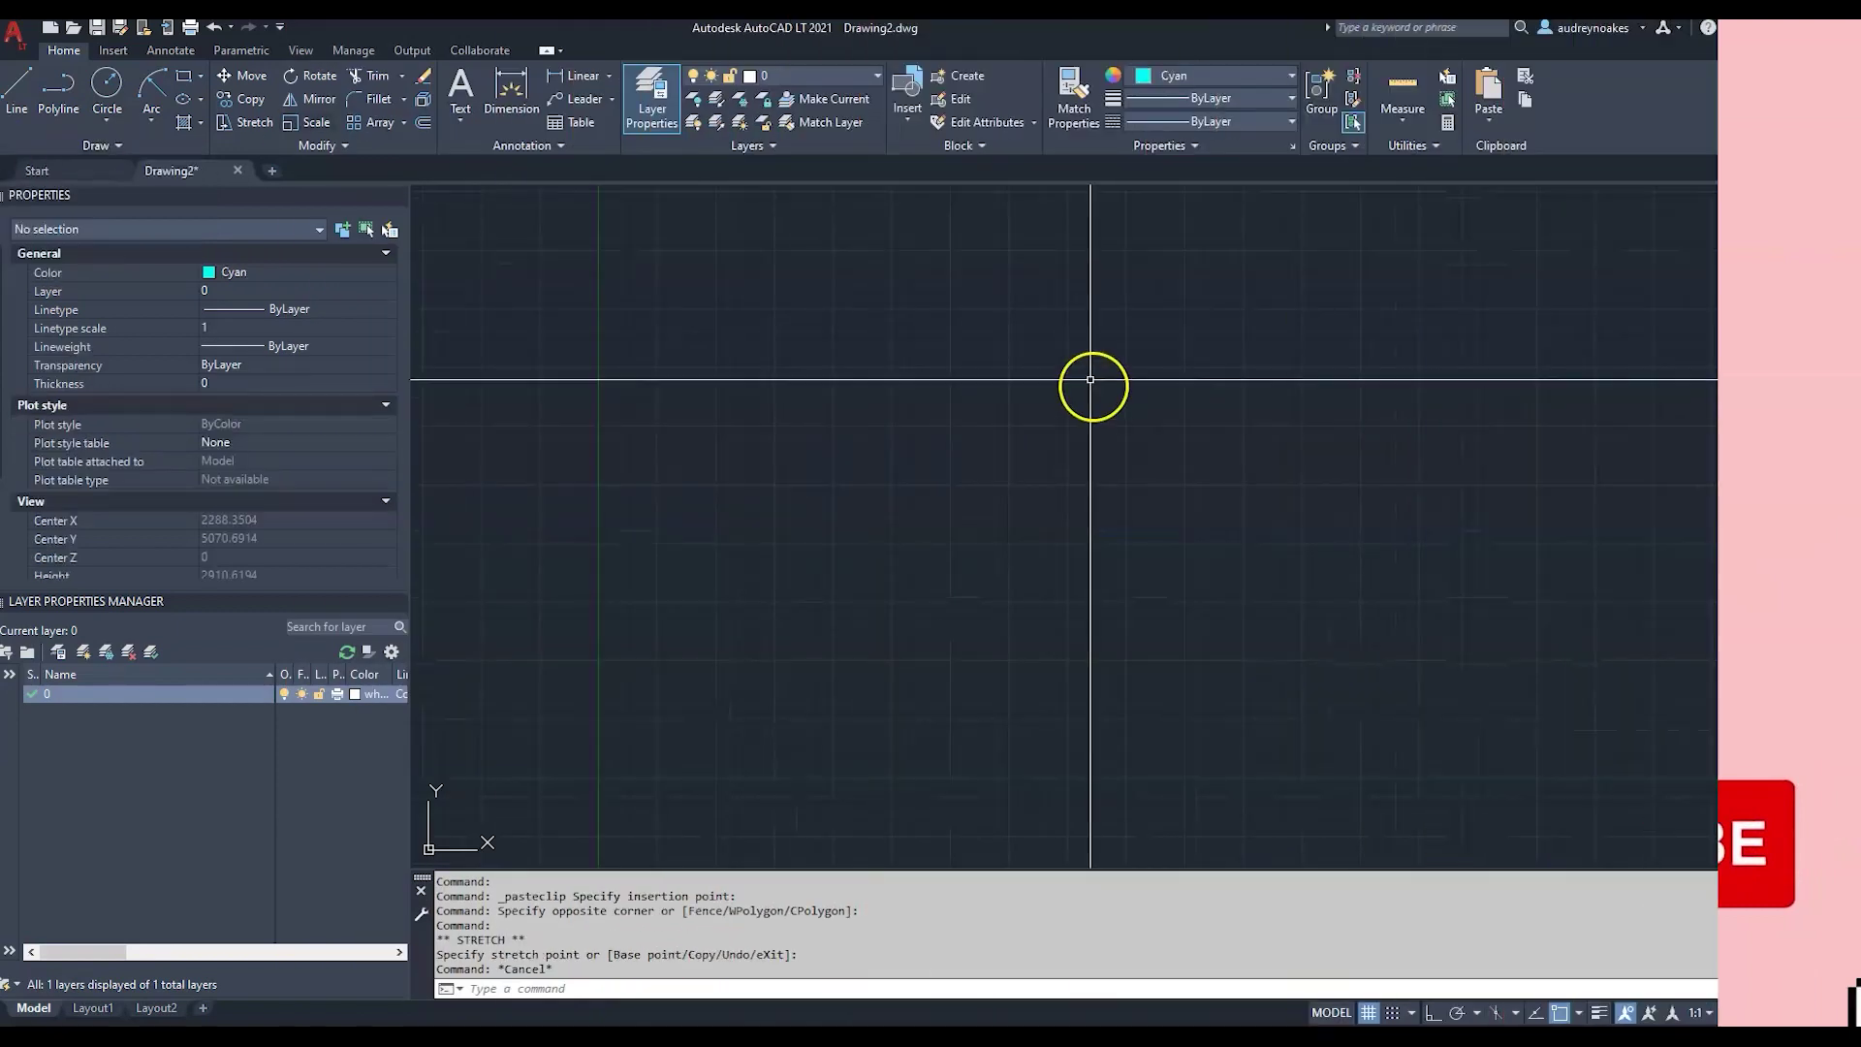
- Draw a closed kidney-shaped Spline CV cushion outline with 11 control vertices
{"action": "left_click", "coordinate": [117, 145]}
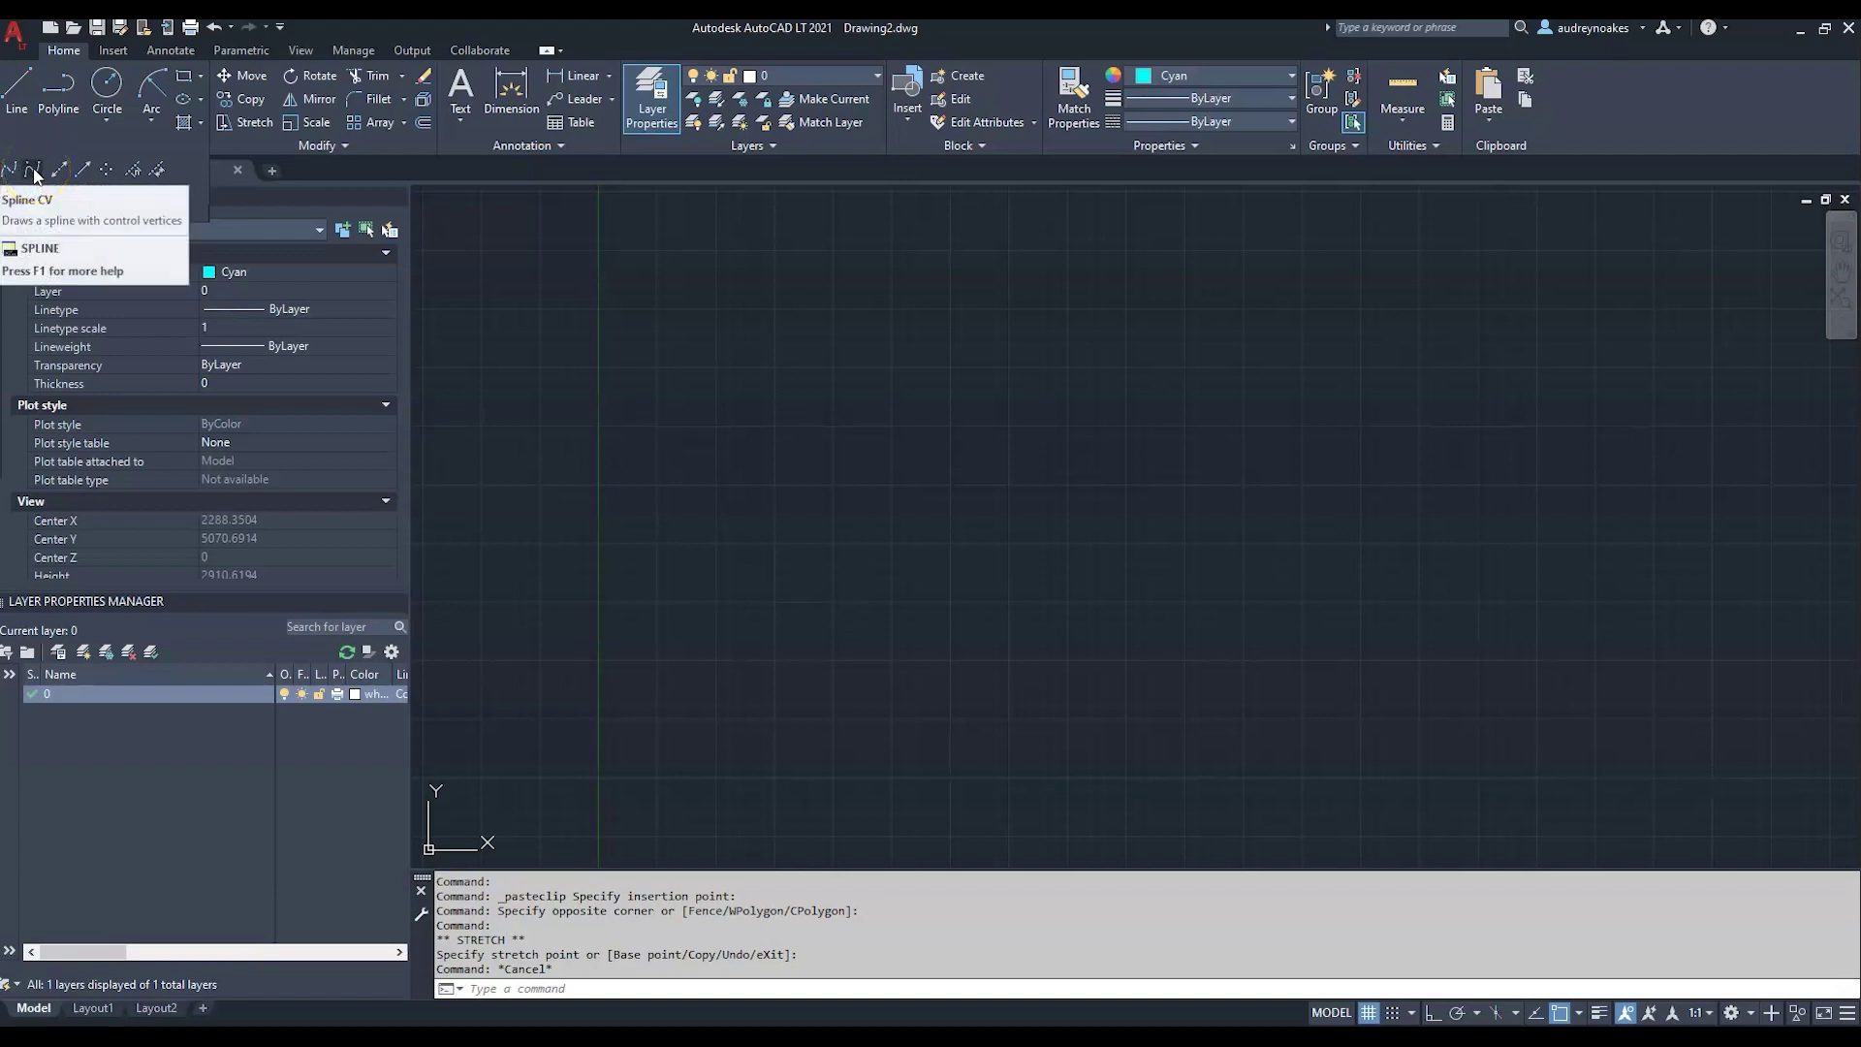
{"action": "left_click", "coordinate": [34, 172]}
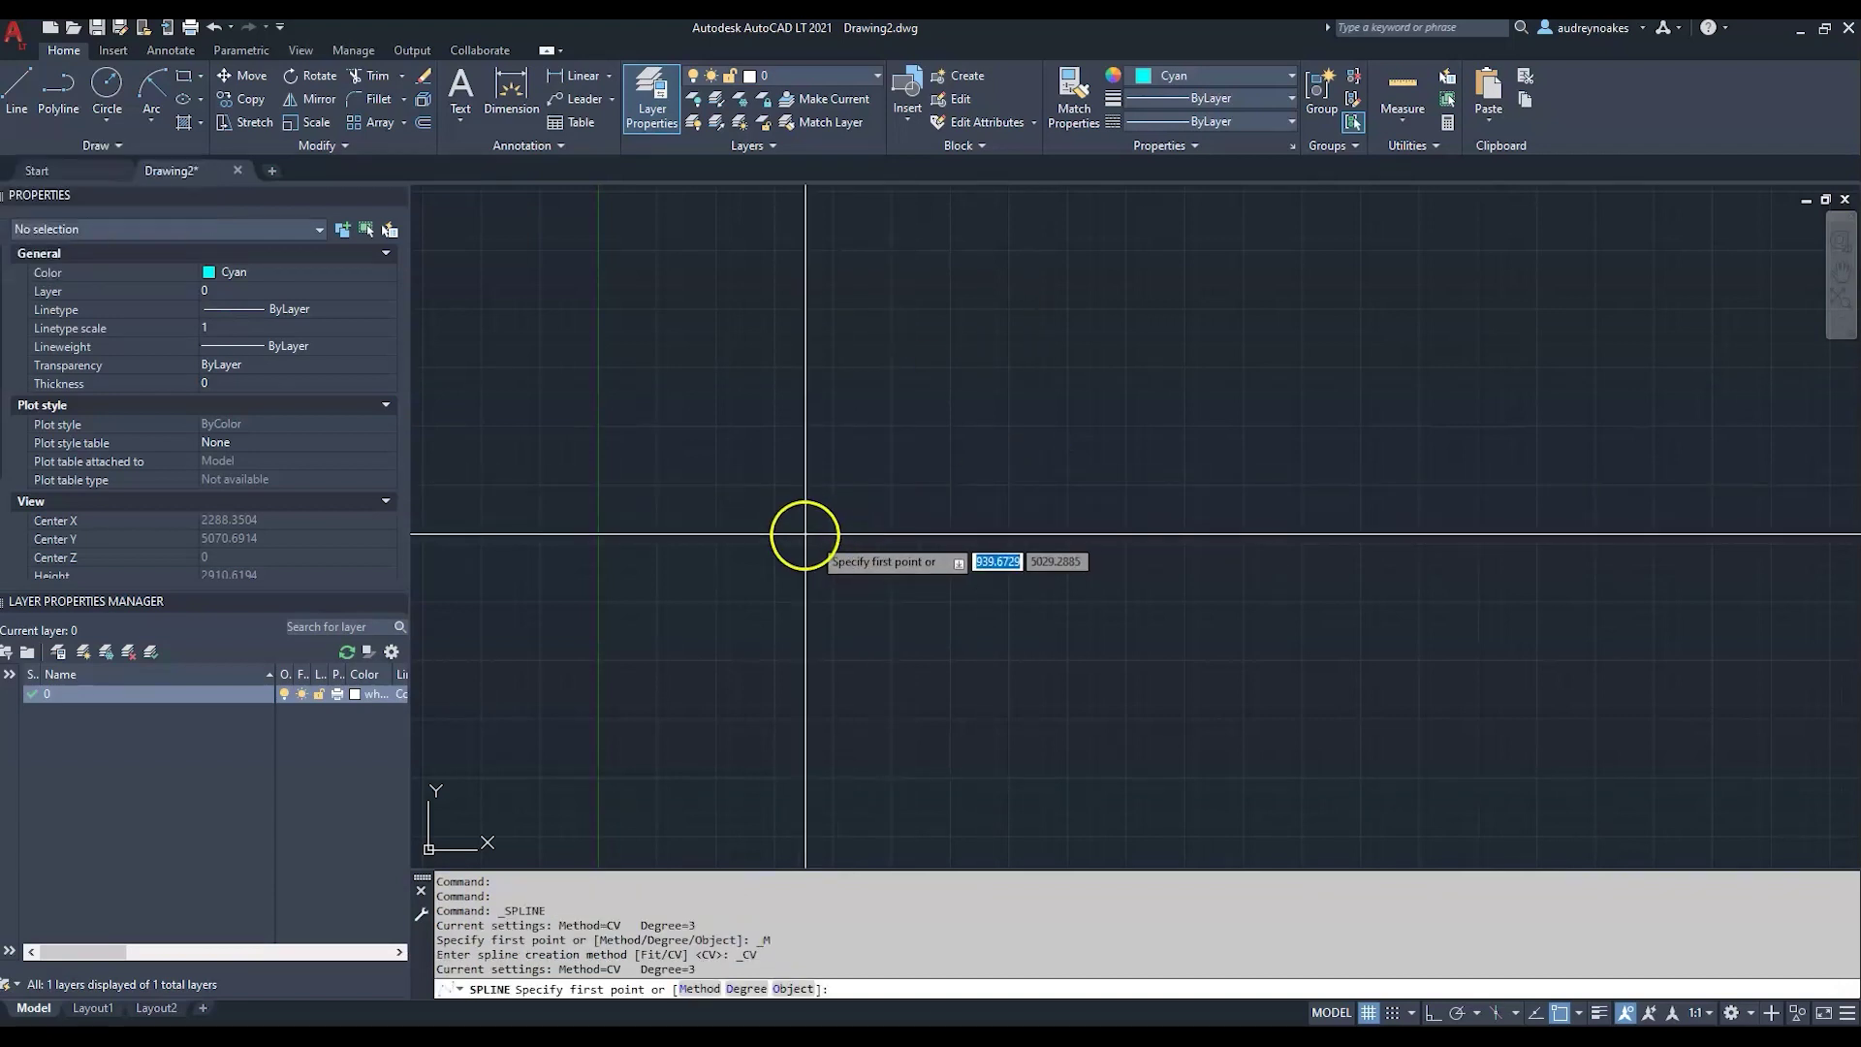
{"action": "left_click", "coordinate": [649, 453]}
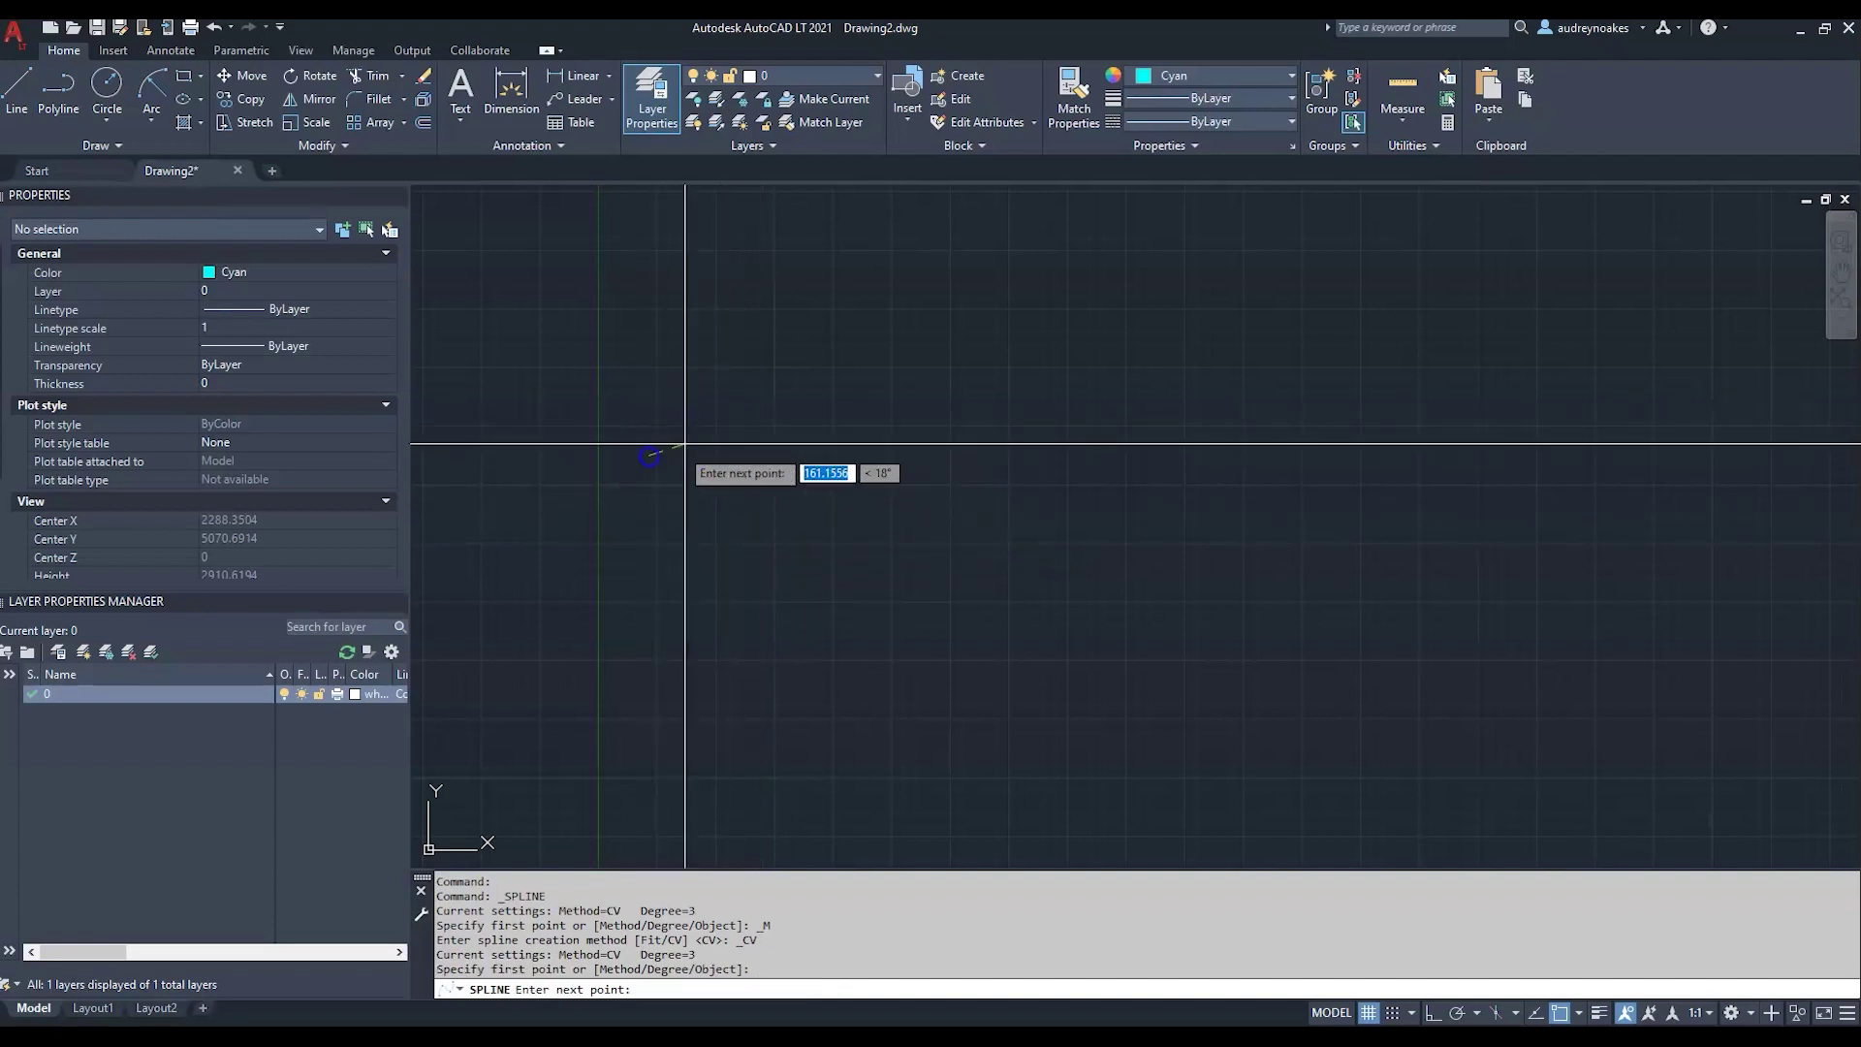
{"action": "left_click", "coordinate": [743, 353]}
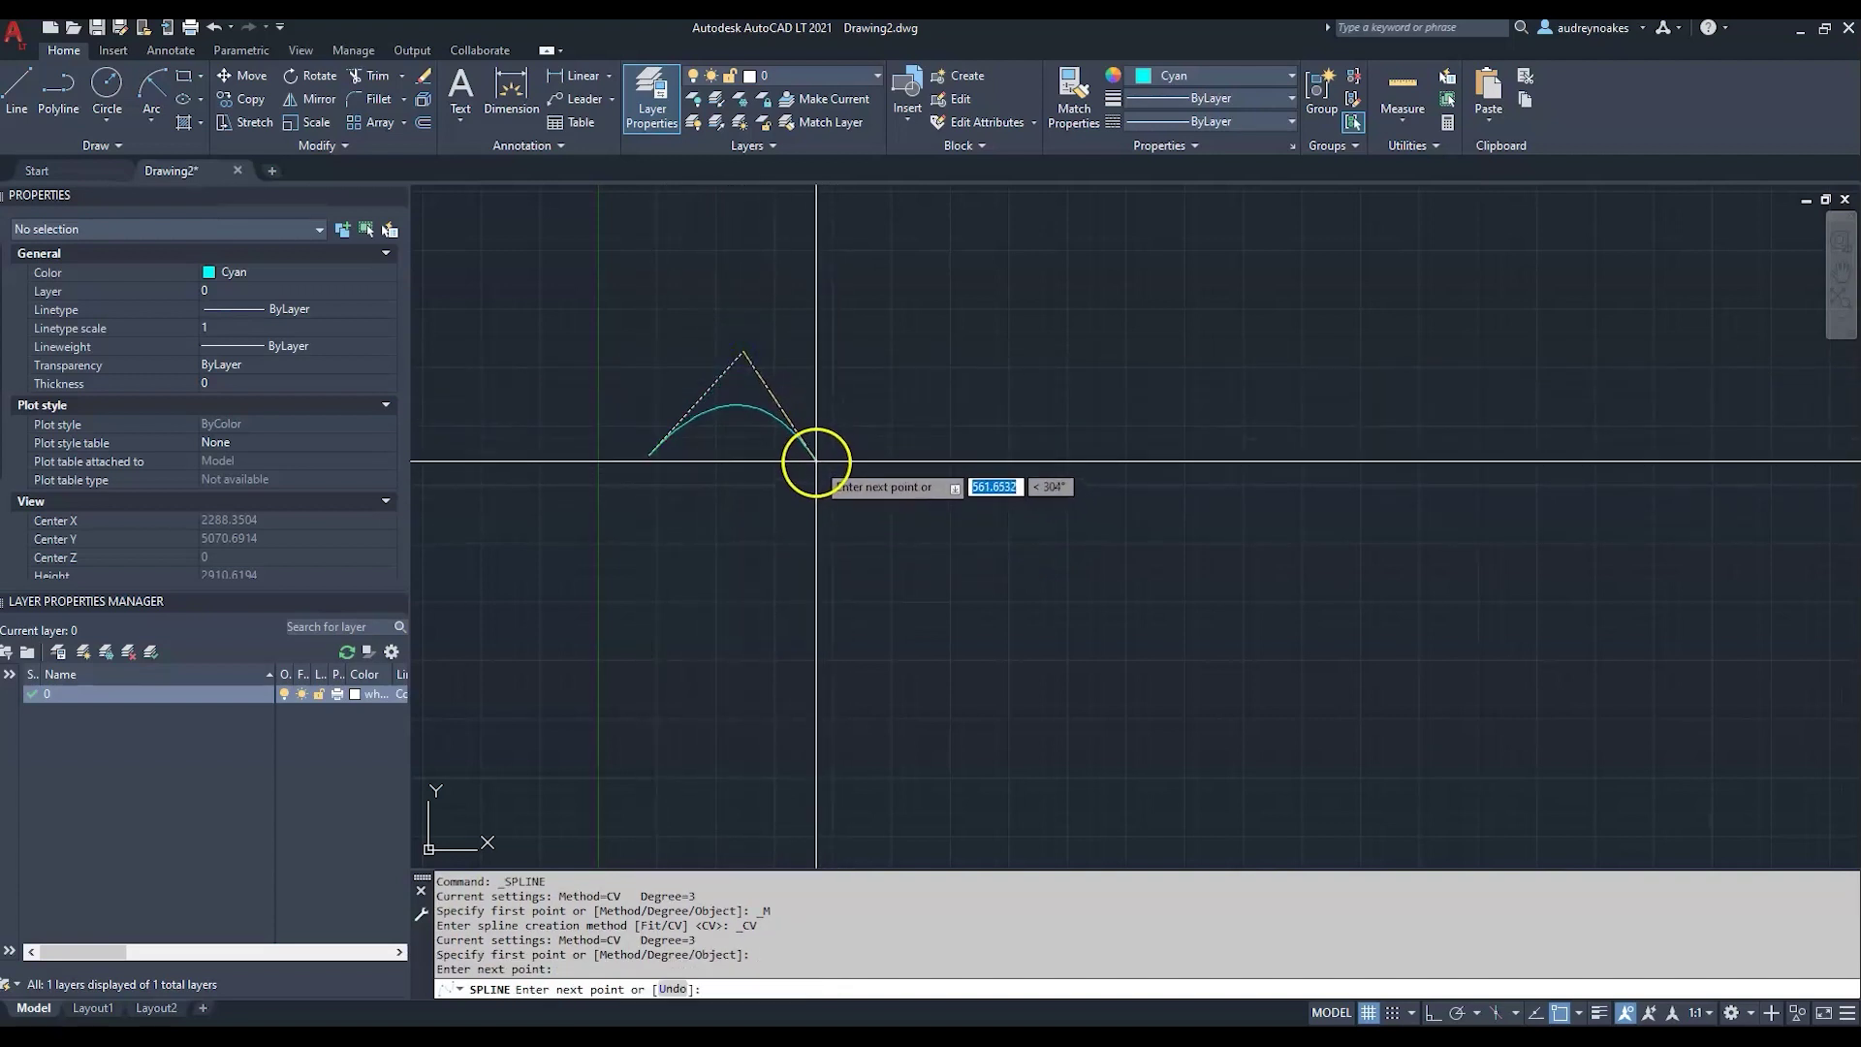
{"action": "left_click", "coordinate": [816, 454]}
{"action": "left_click", "coordinate": [882, 558]}
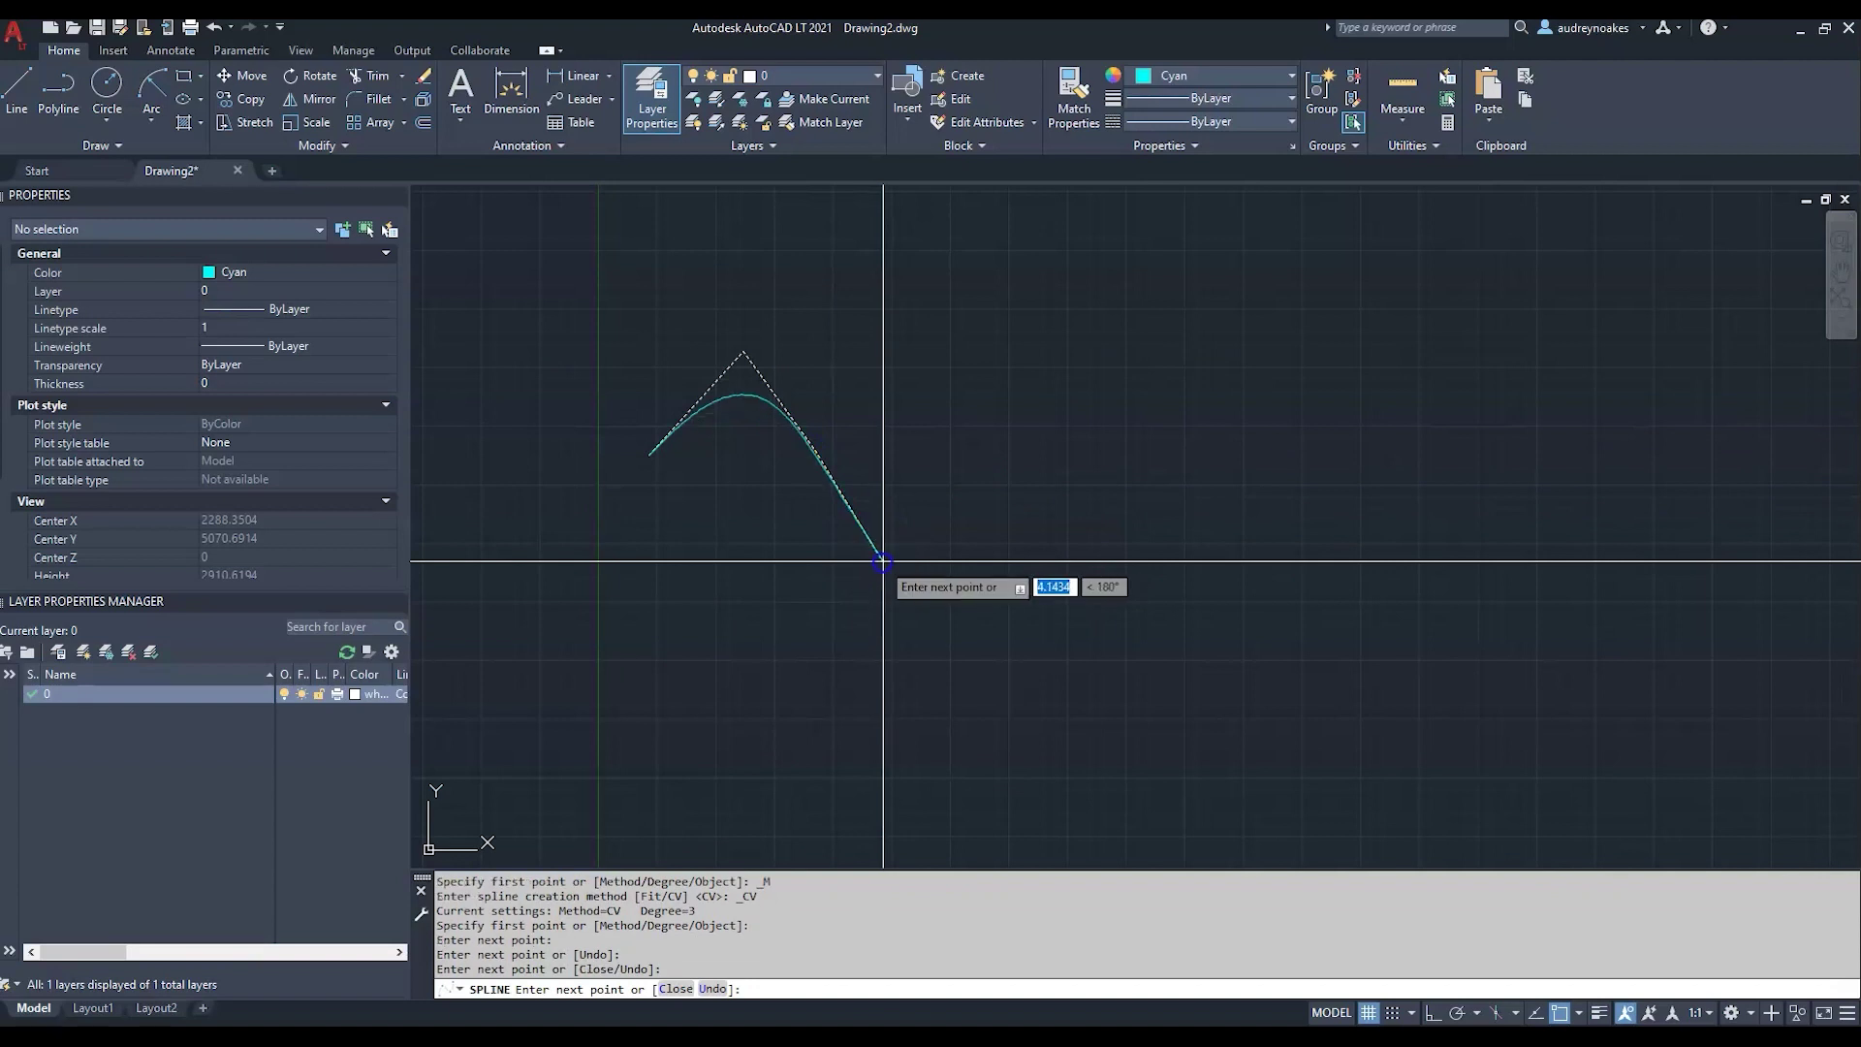
{"action": "left_click", "coordinate": [990, 439]}
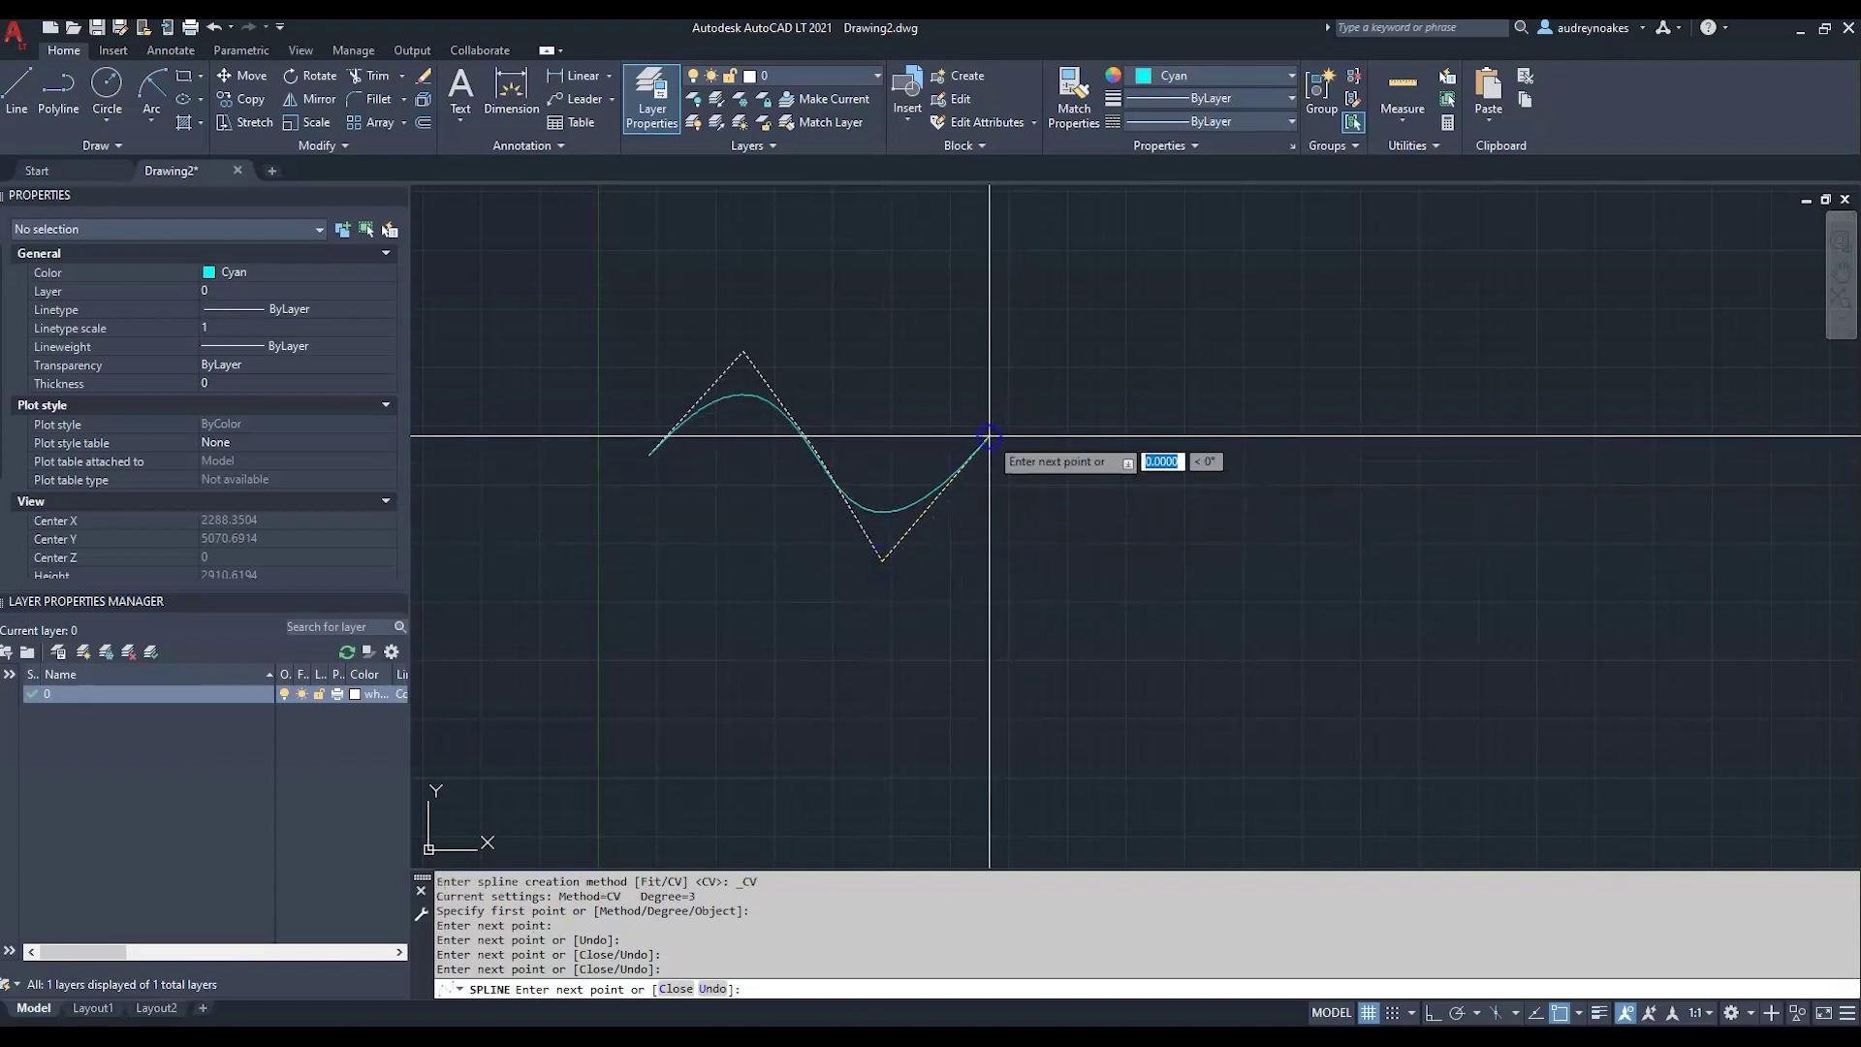
{"action": "left_click", "coordinate": [1064, 294]}
{"action": "left_click", "coordinate": [1196, 479]}
{"action": "left_click", "coordinate": [1085, 626]}
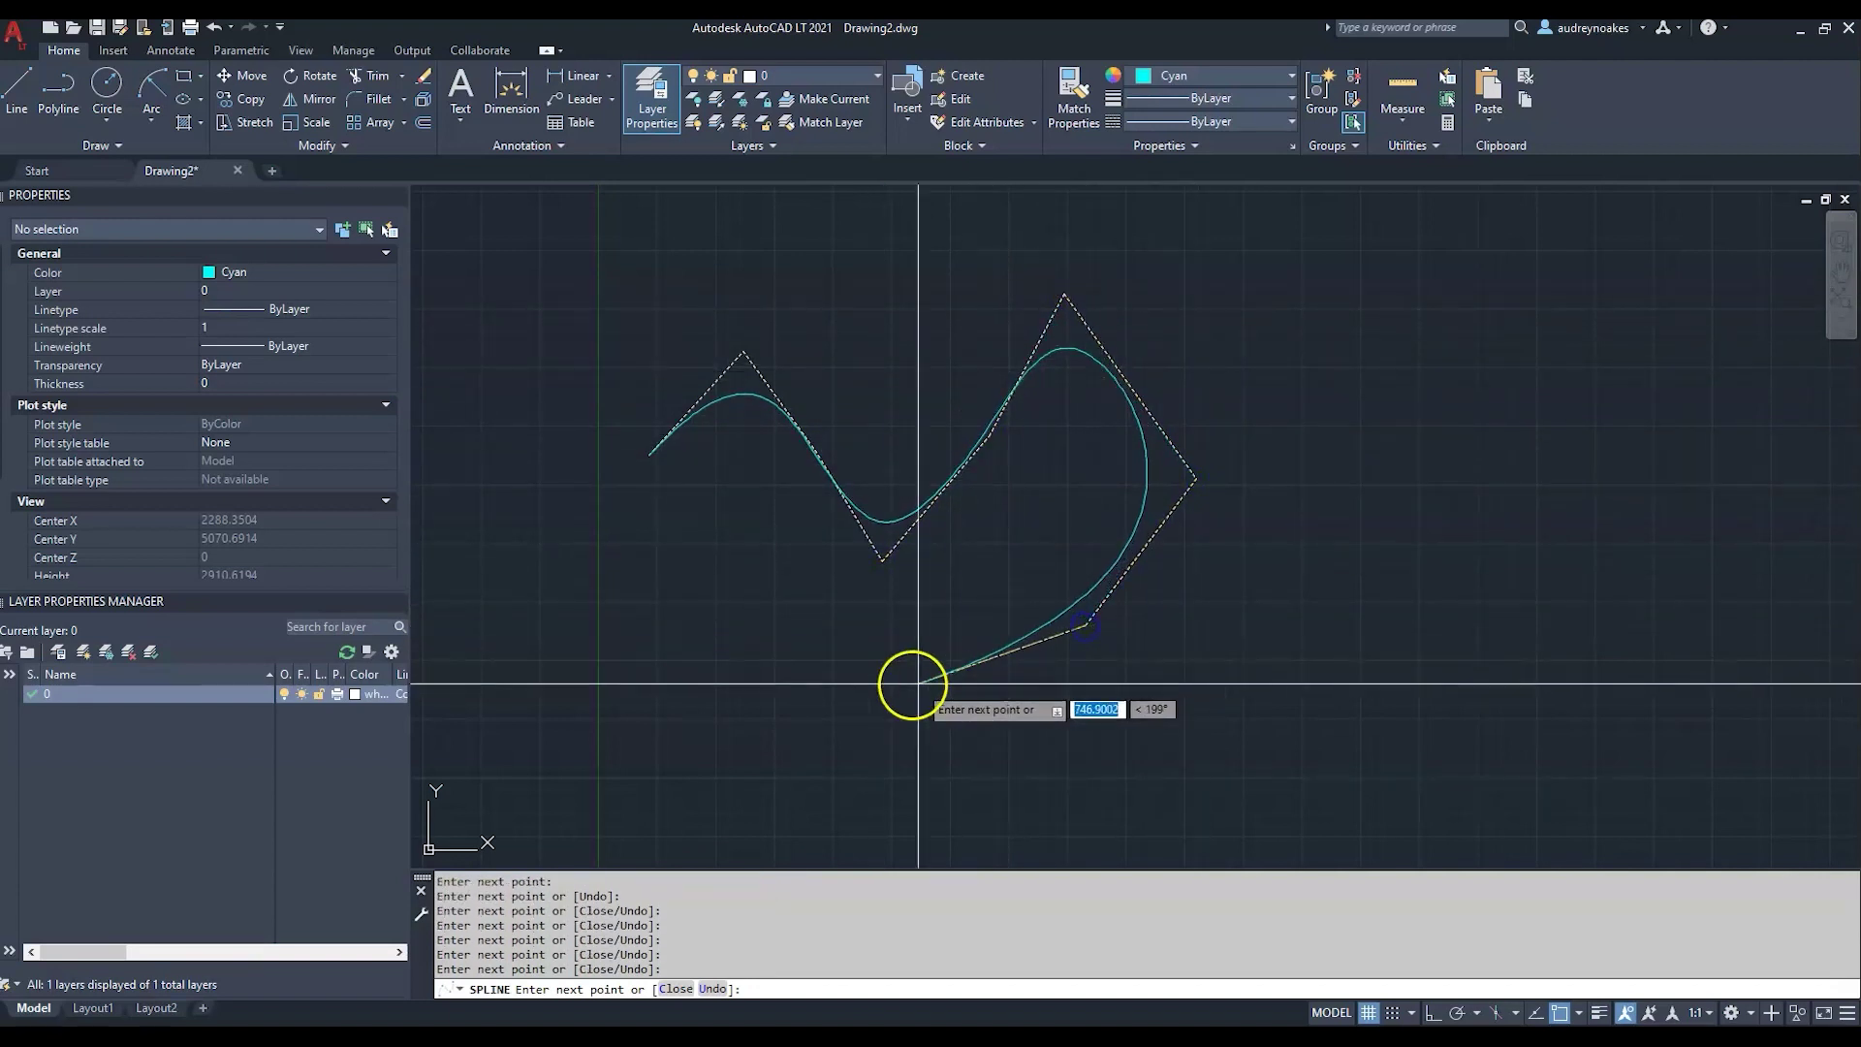
{"action": "left_click", "coordinate": [737, 677]}
{"action": "left_click", "coordinate": [573, 657]}
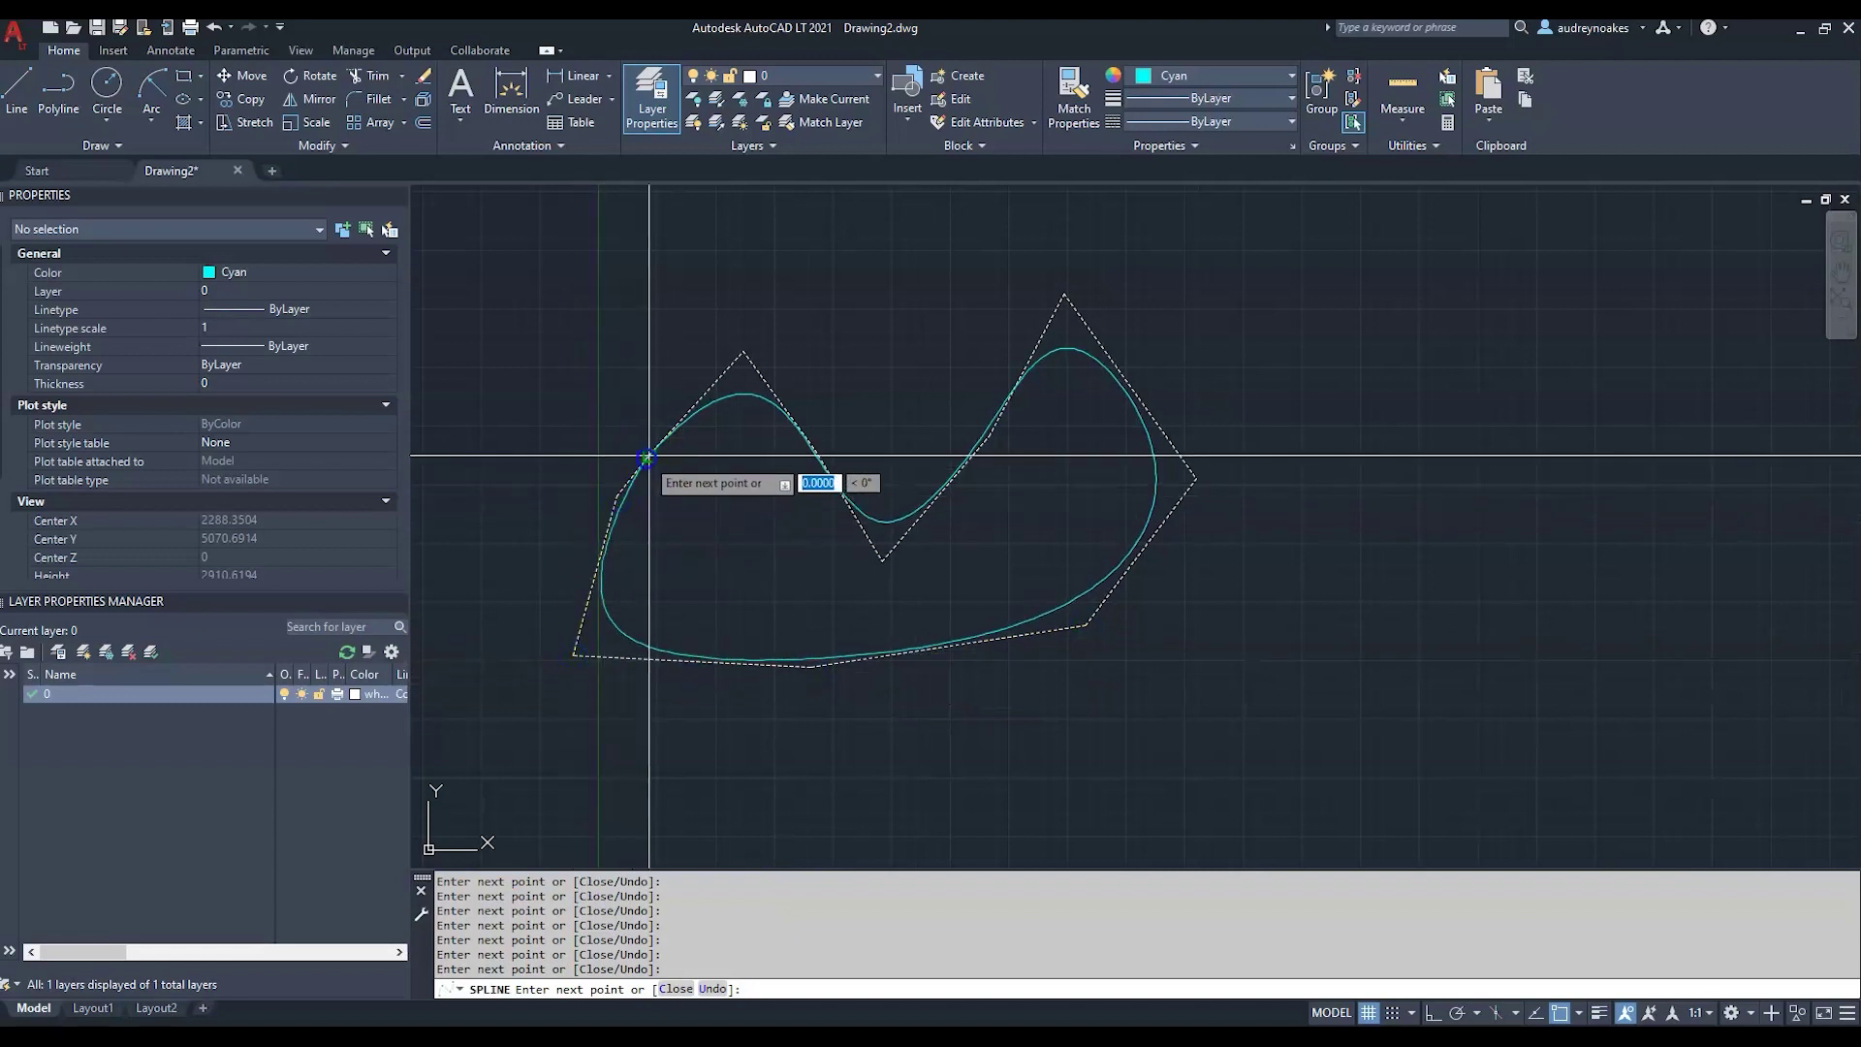
{"action": "left_click", "coordinate": [644, 528]}
- Stretch the spline's right, left, upper-left and near-dip control vertices outward and up
{"action": "left_click", "coordinate": [740, 399]}
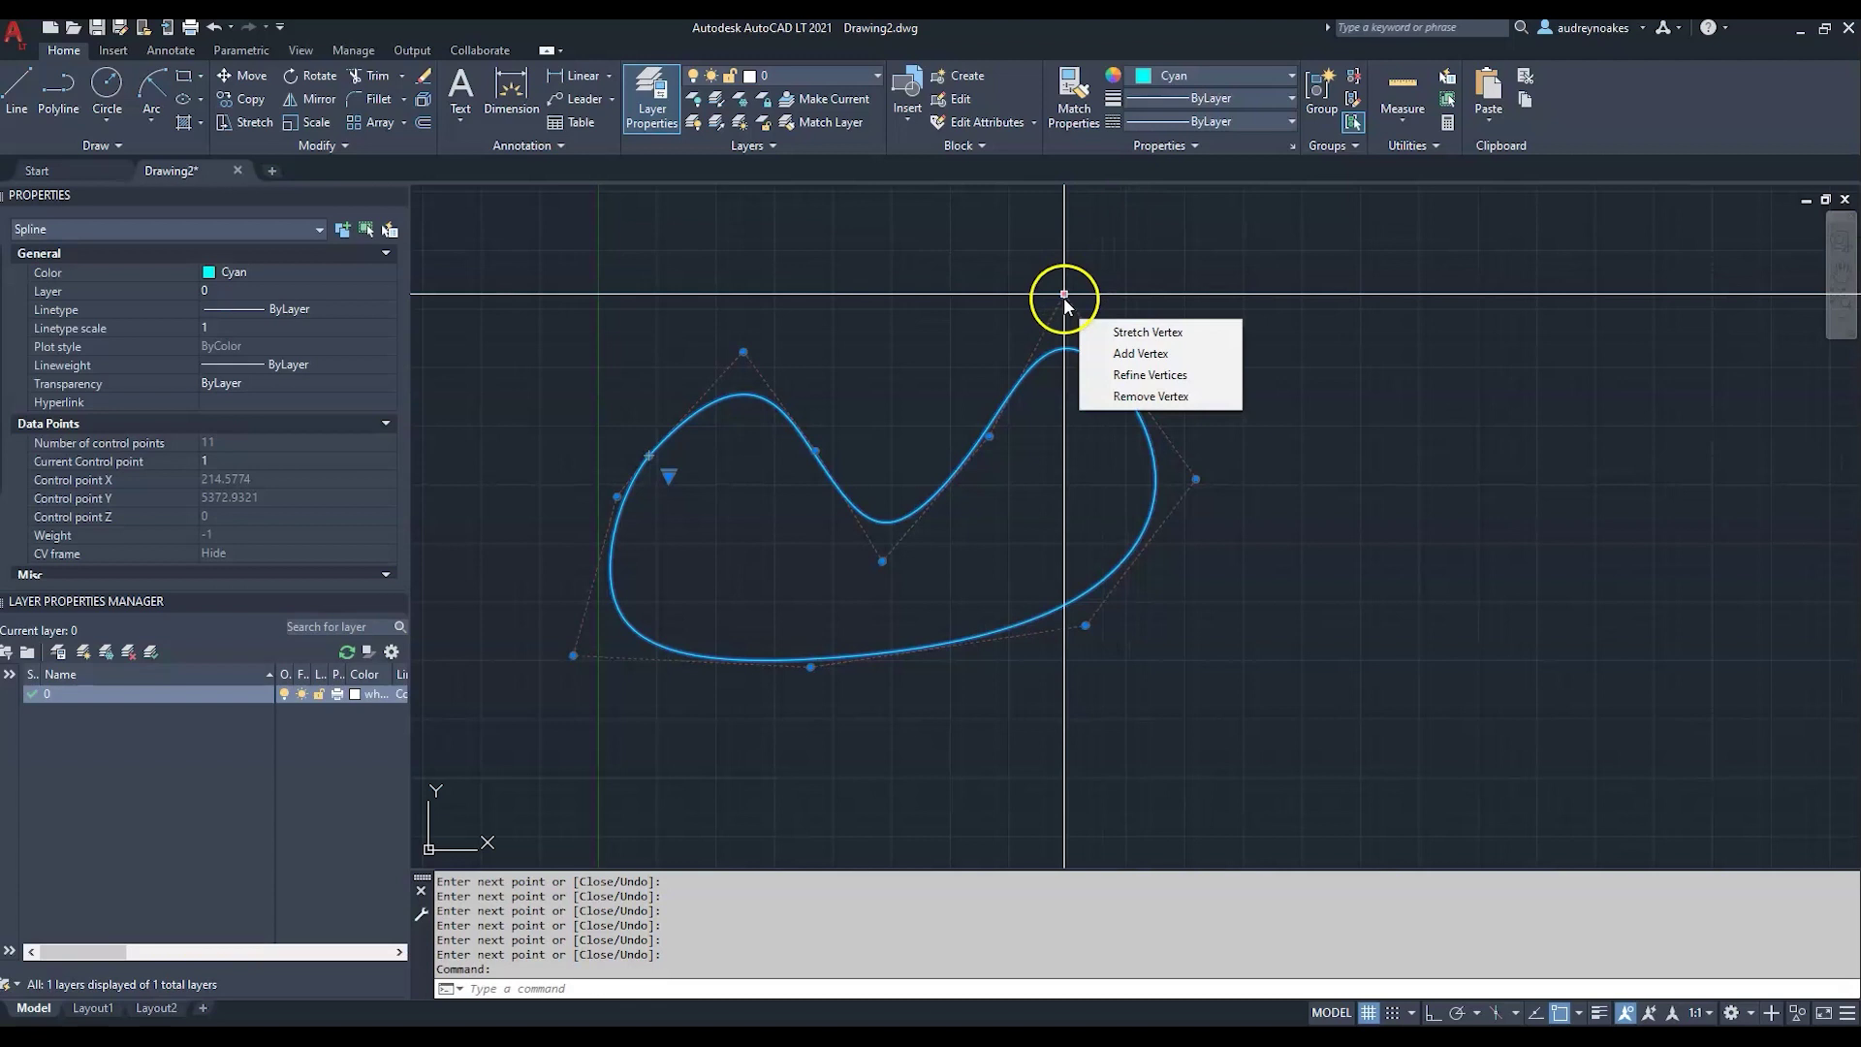
{"action": "left_click", "coordinate": [1202, 477]}
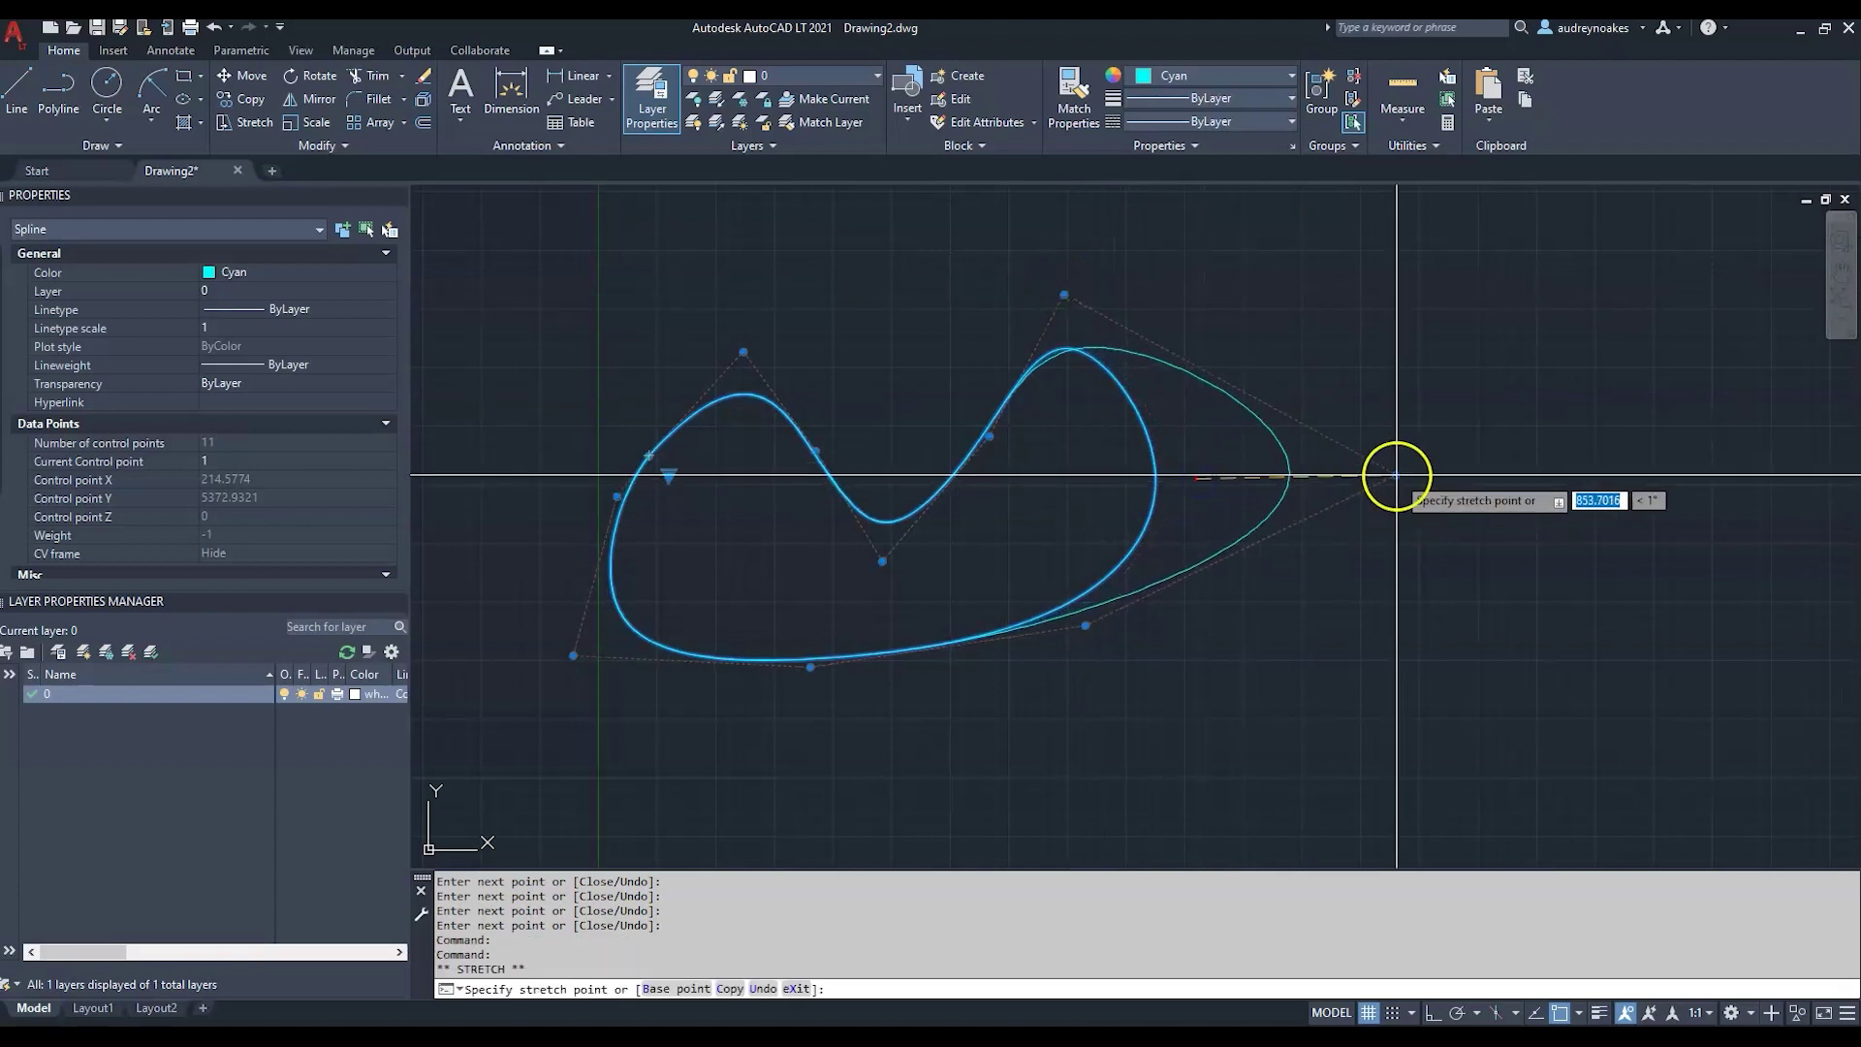
{"action": "left_click", "coordinate": [1386, 481]}
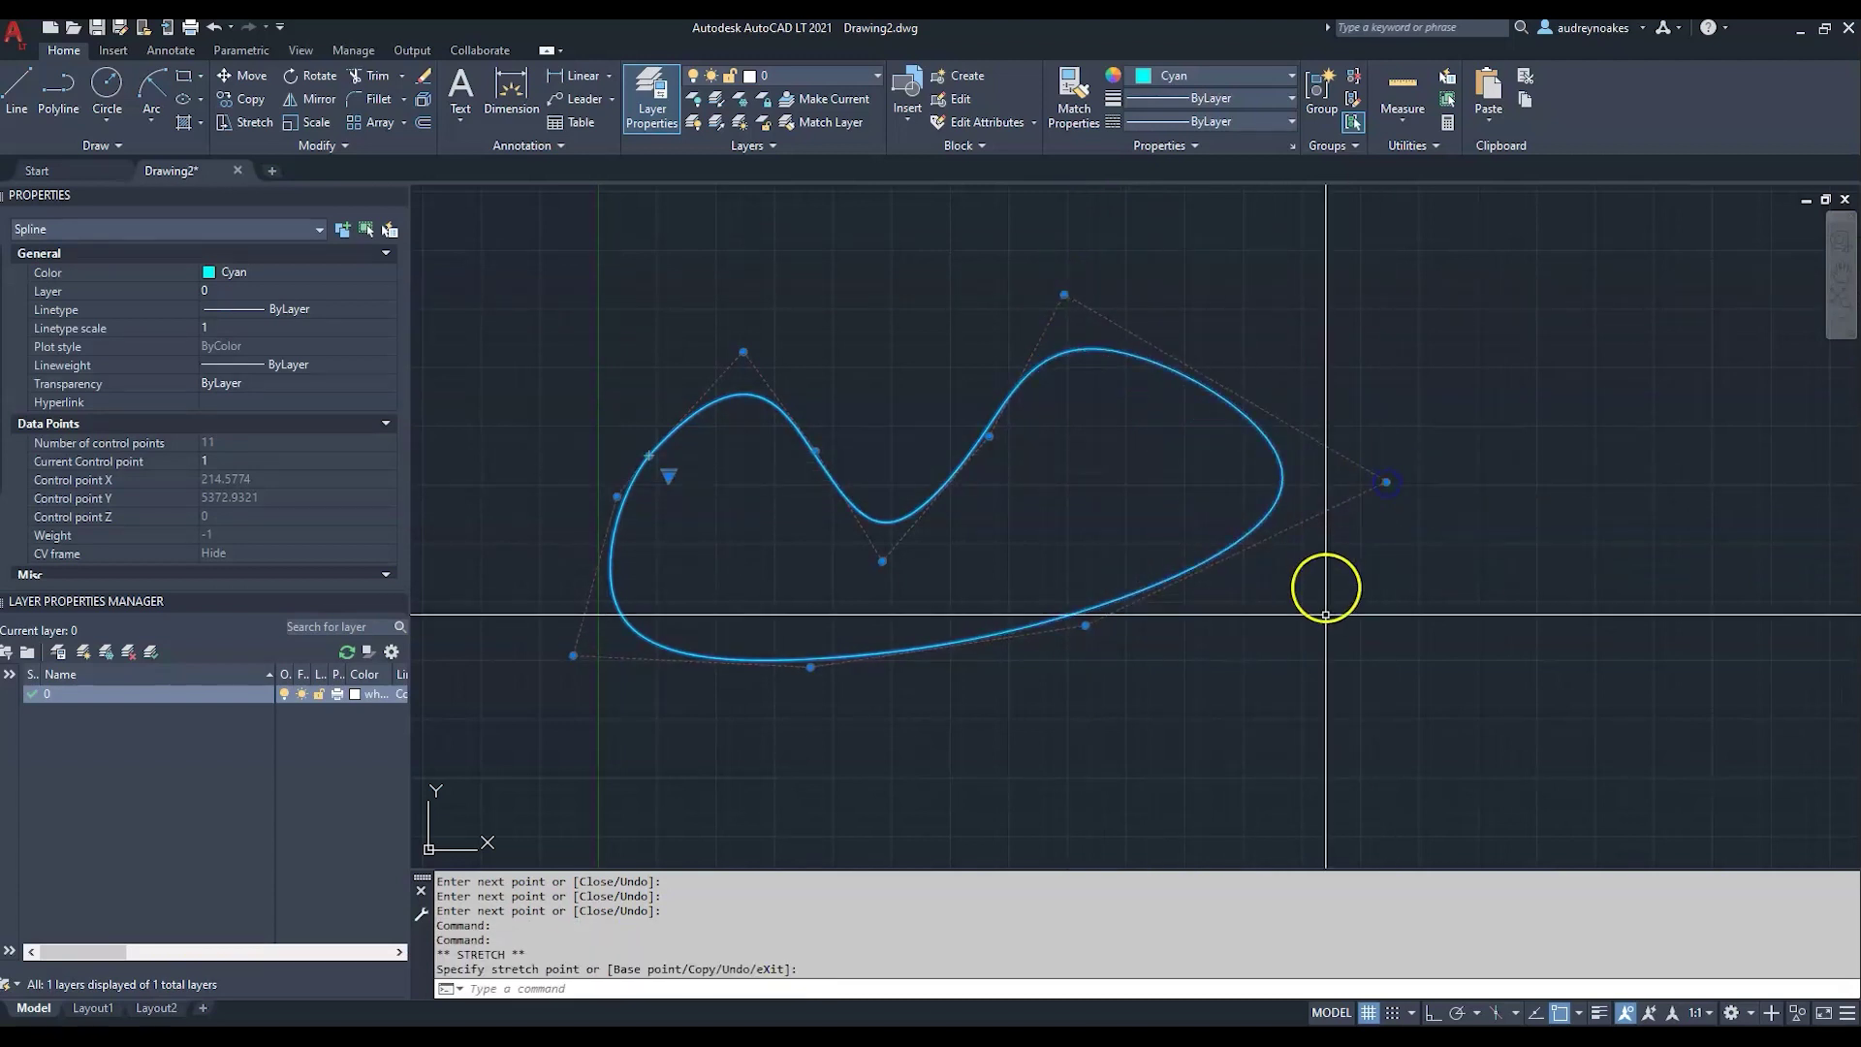
{"action": "left_click", "coordinate": [616, 497]}
{"action": "left_click", "coordinate": [498, 414]}
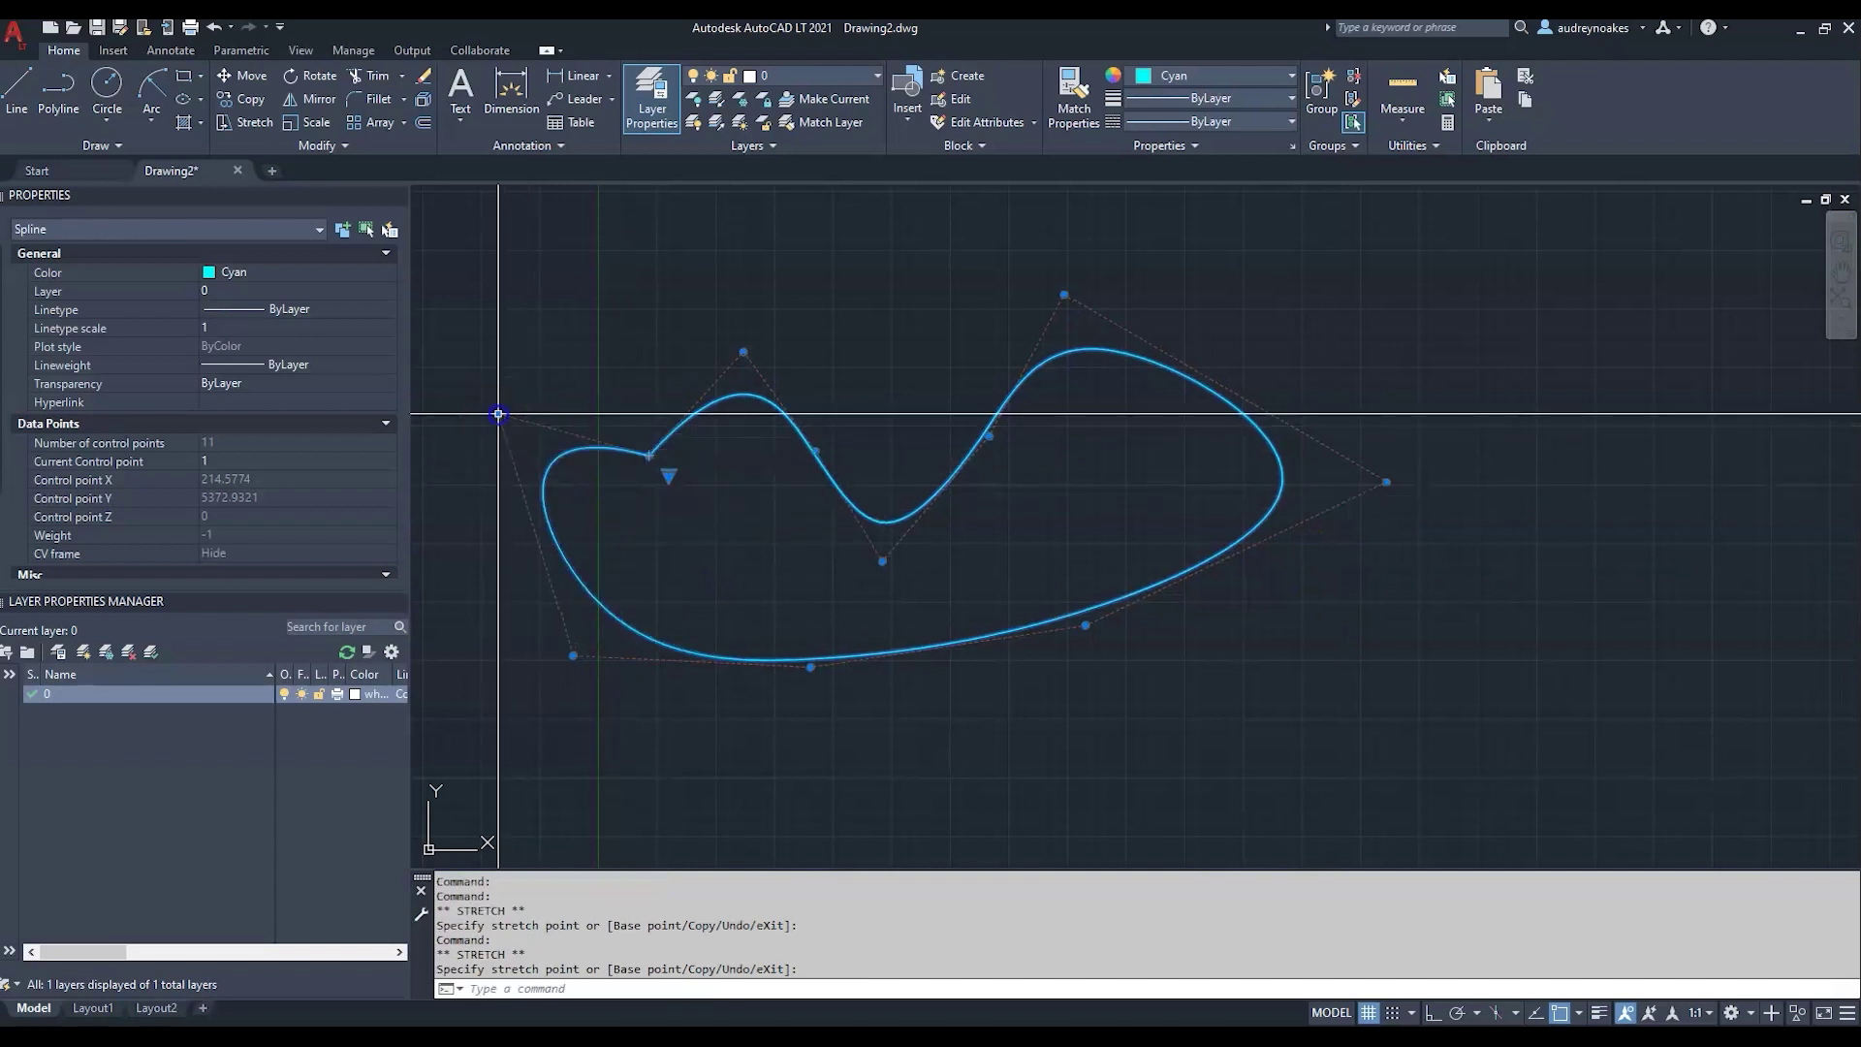
{"action": "left_click", "coordinate": [656, 437]}
{"action": "left_click", "coordinate": [635, 325]}
{"action": "left_click", "coordinate": [742, 350]}
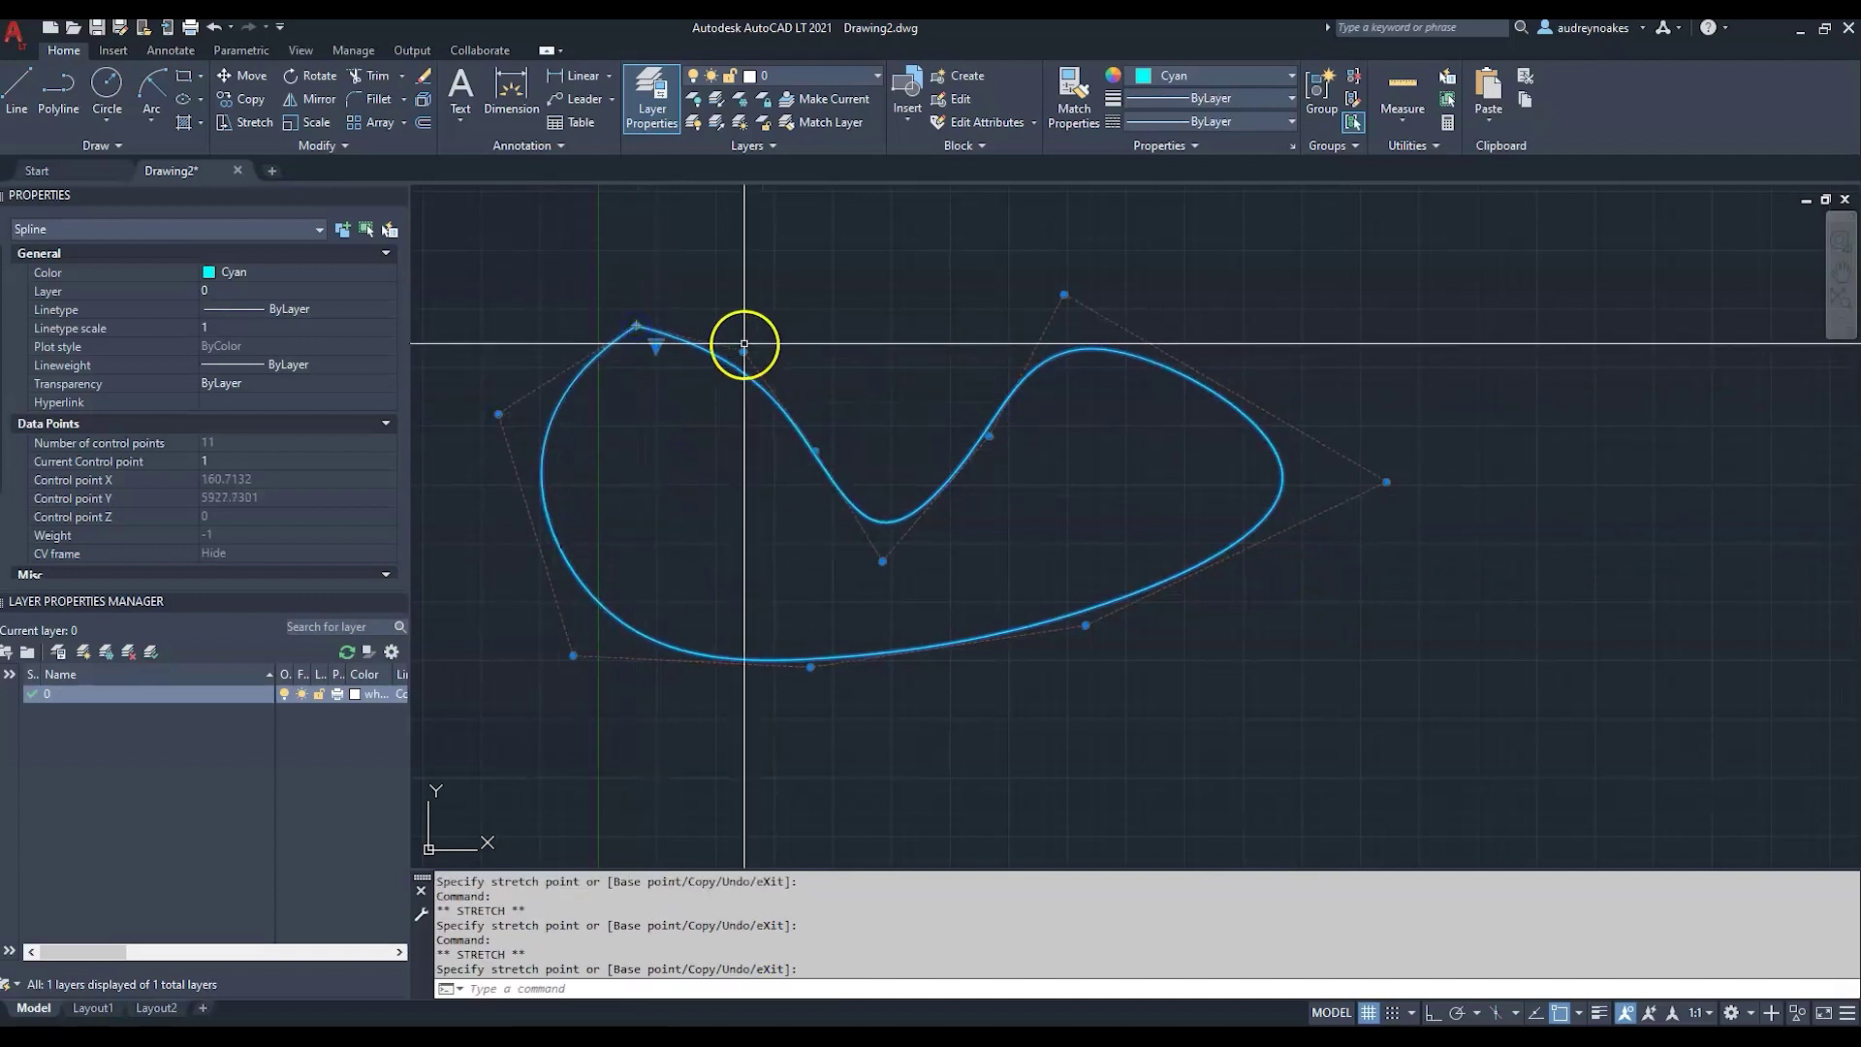
{"action": "left_click", "coordinate": [840, 263]}
- Raise the dip and push the lower-right, bottom and left vertices outward, framing the chairs
{"action": "left_click", "coordinate": [883, 560]}
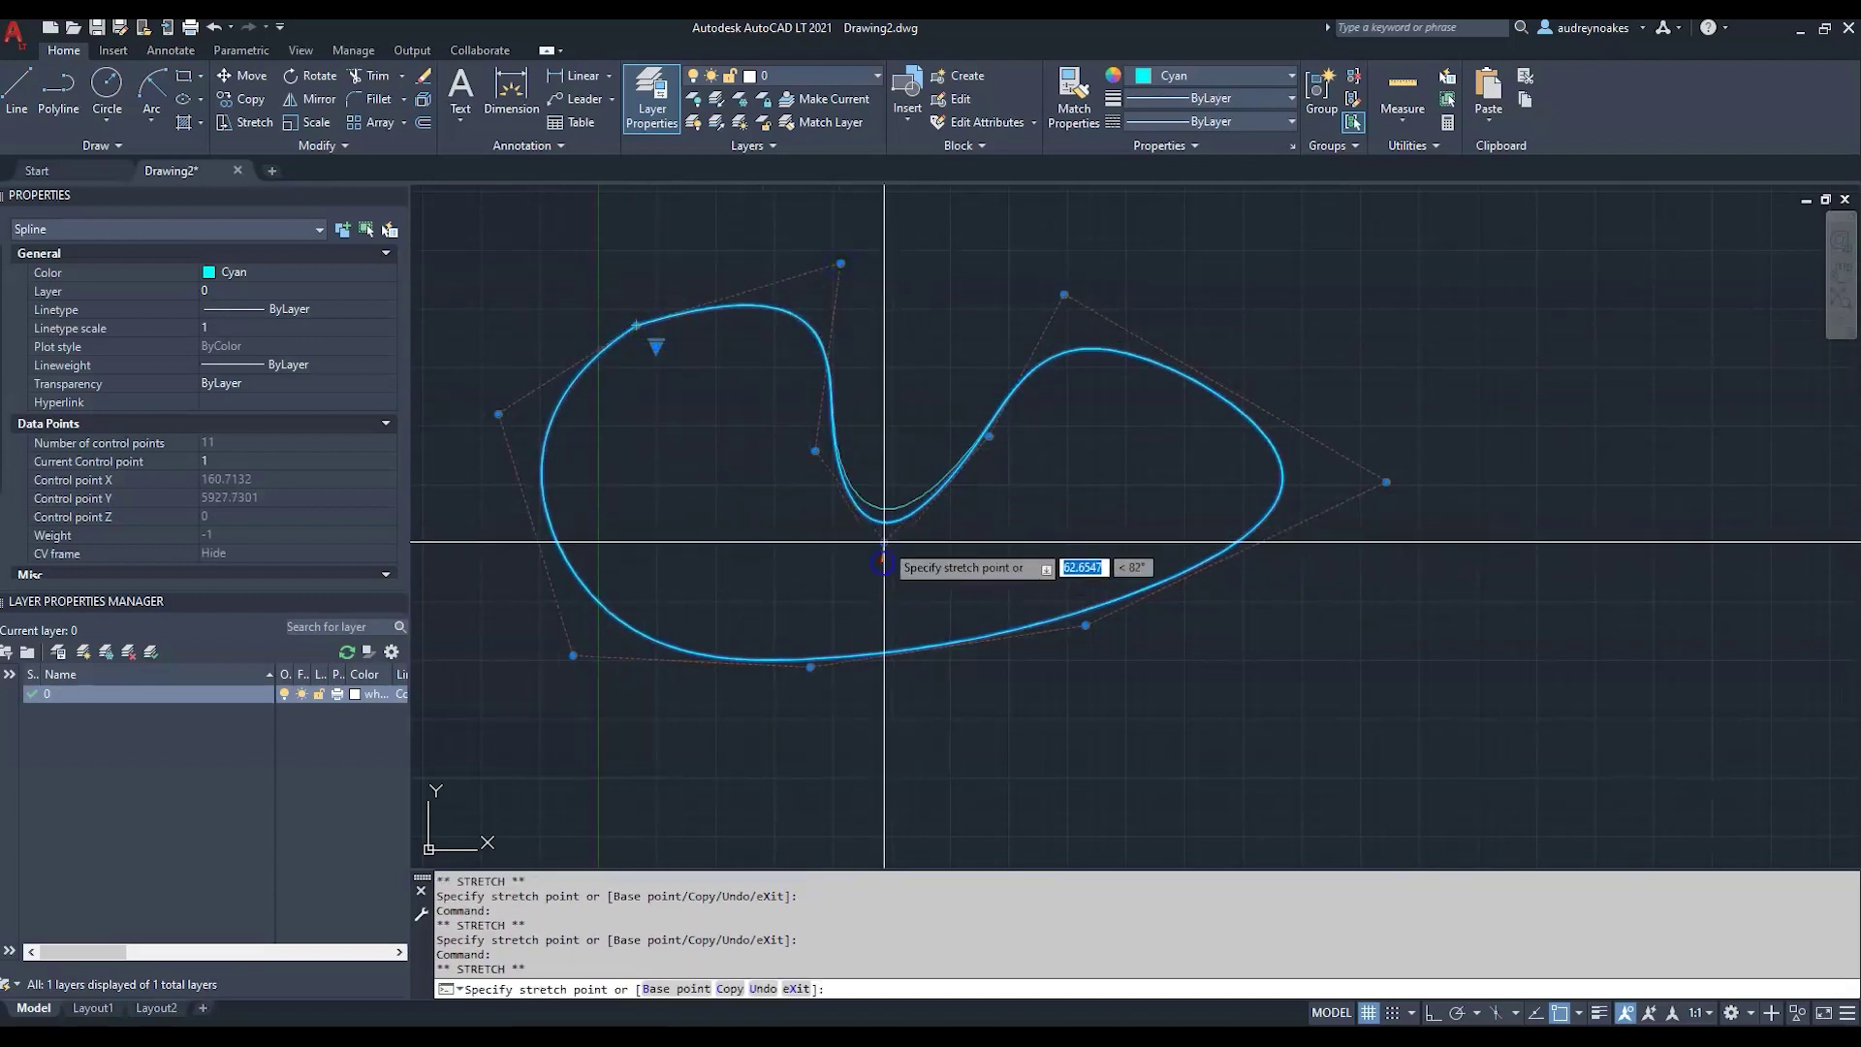
{"action": "left_click", "coordinate": [885, 457]}
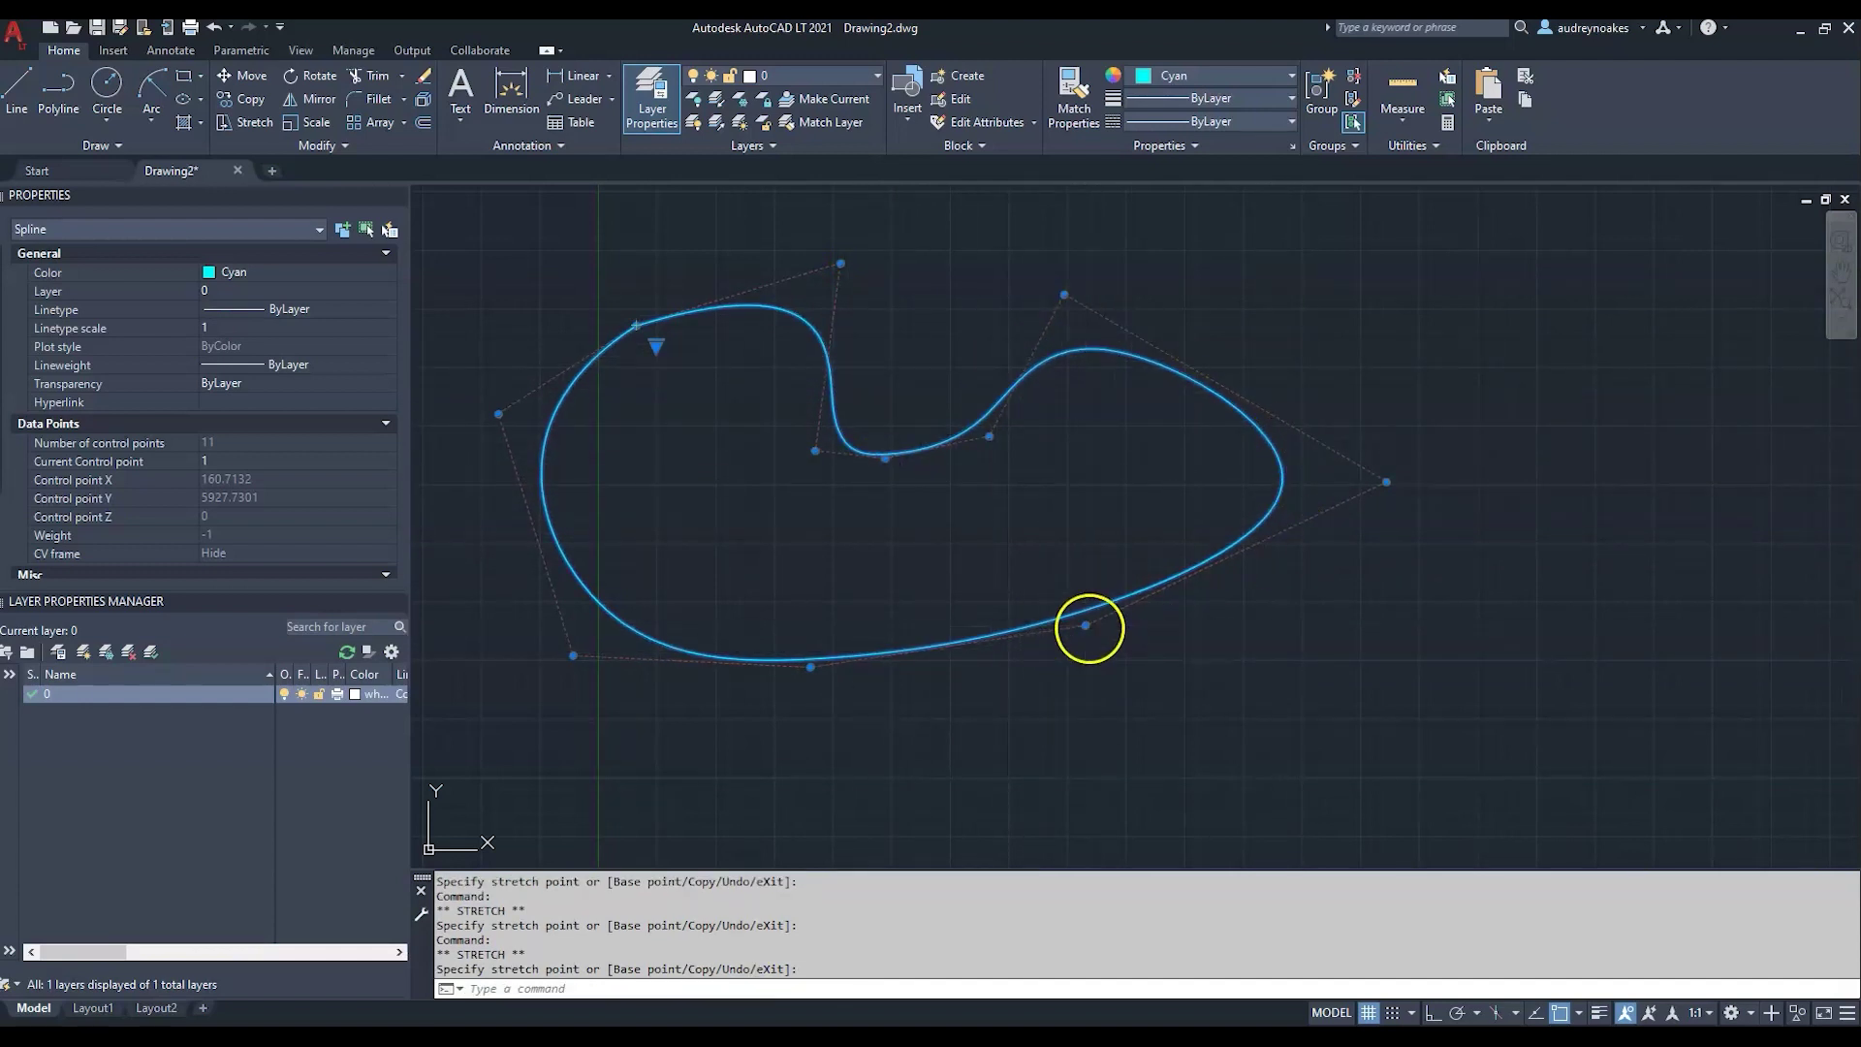
{"action": "left_click", "coordinate": [1086, 625]}
{"action": "left_click", "coordinate": [1150, 764]}
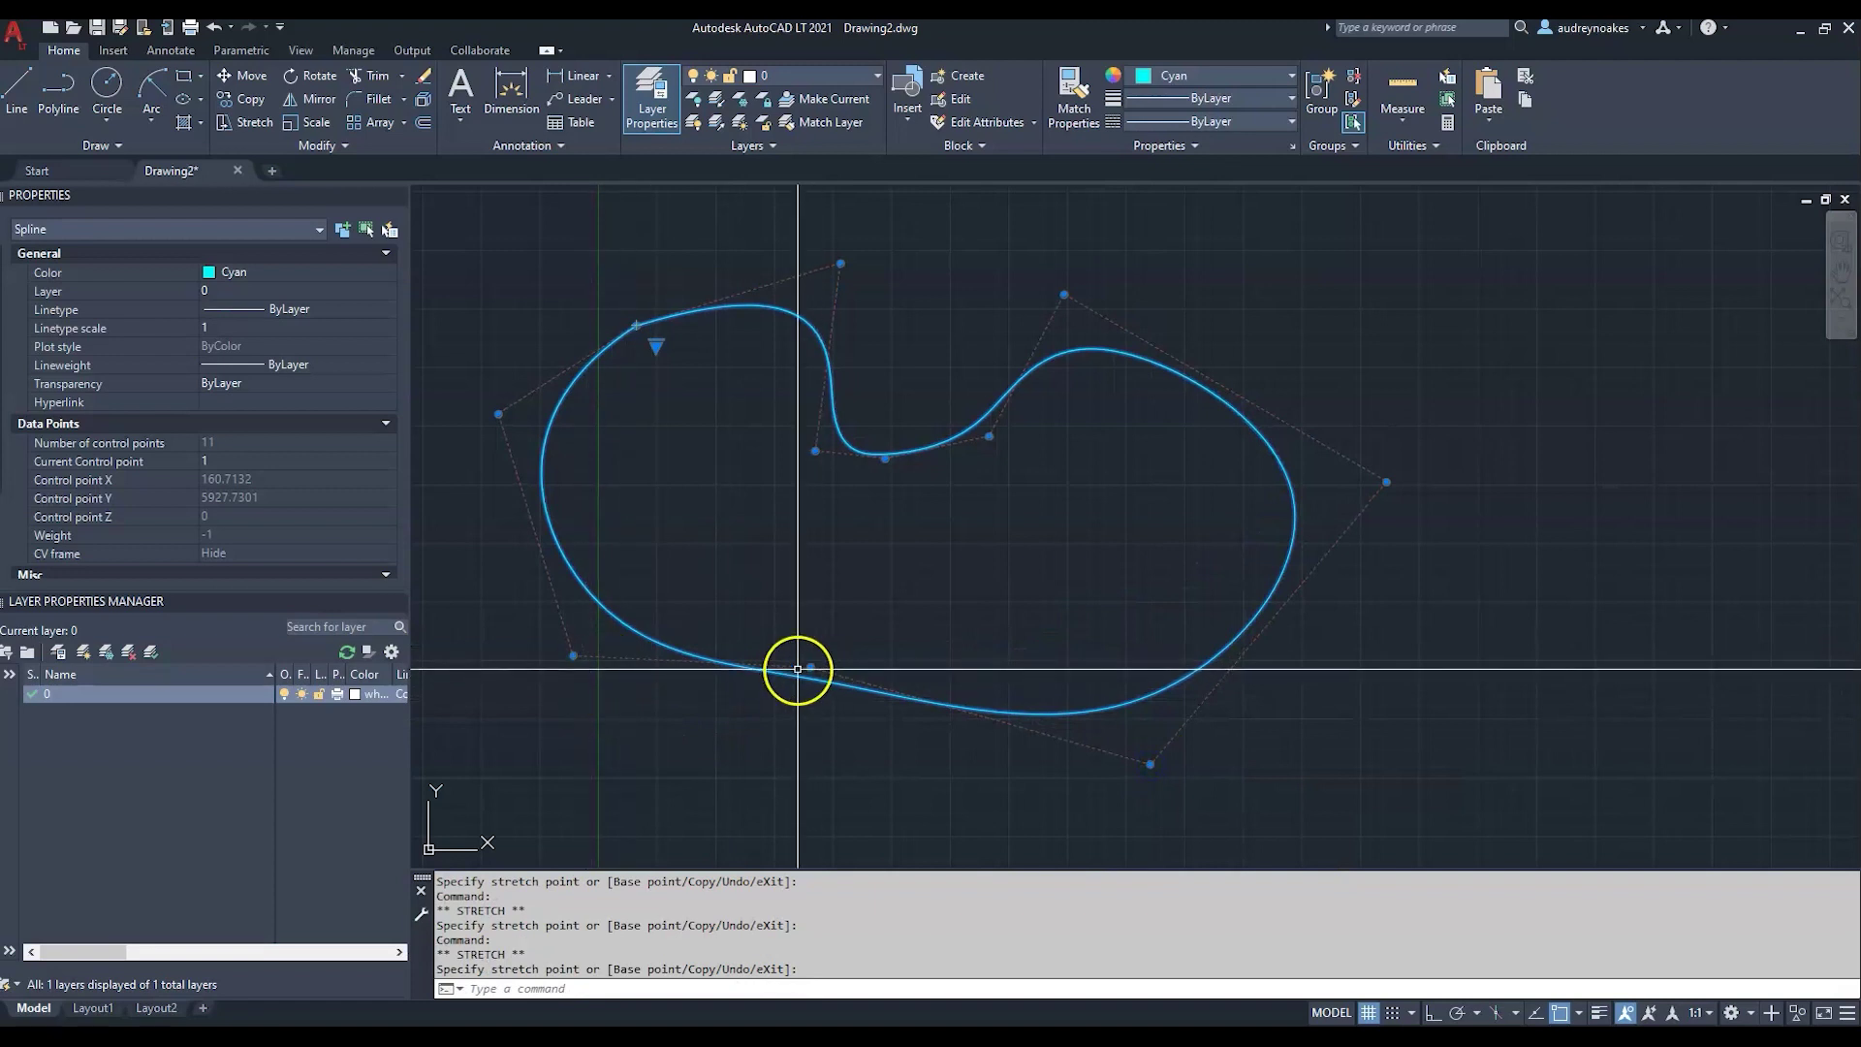
{"action": "left_click", "coordinate": [810, 667]}
{"action": "left_click", "coordinate": [638, 733]}
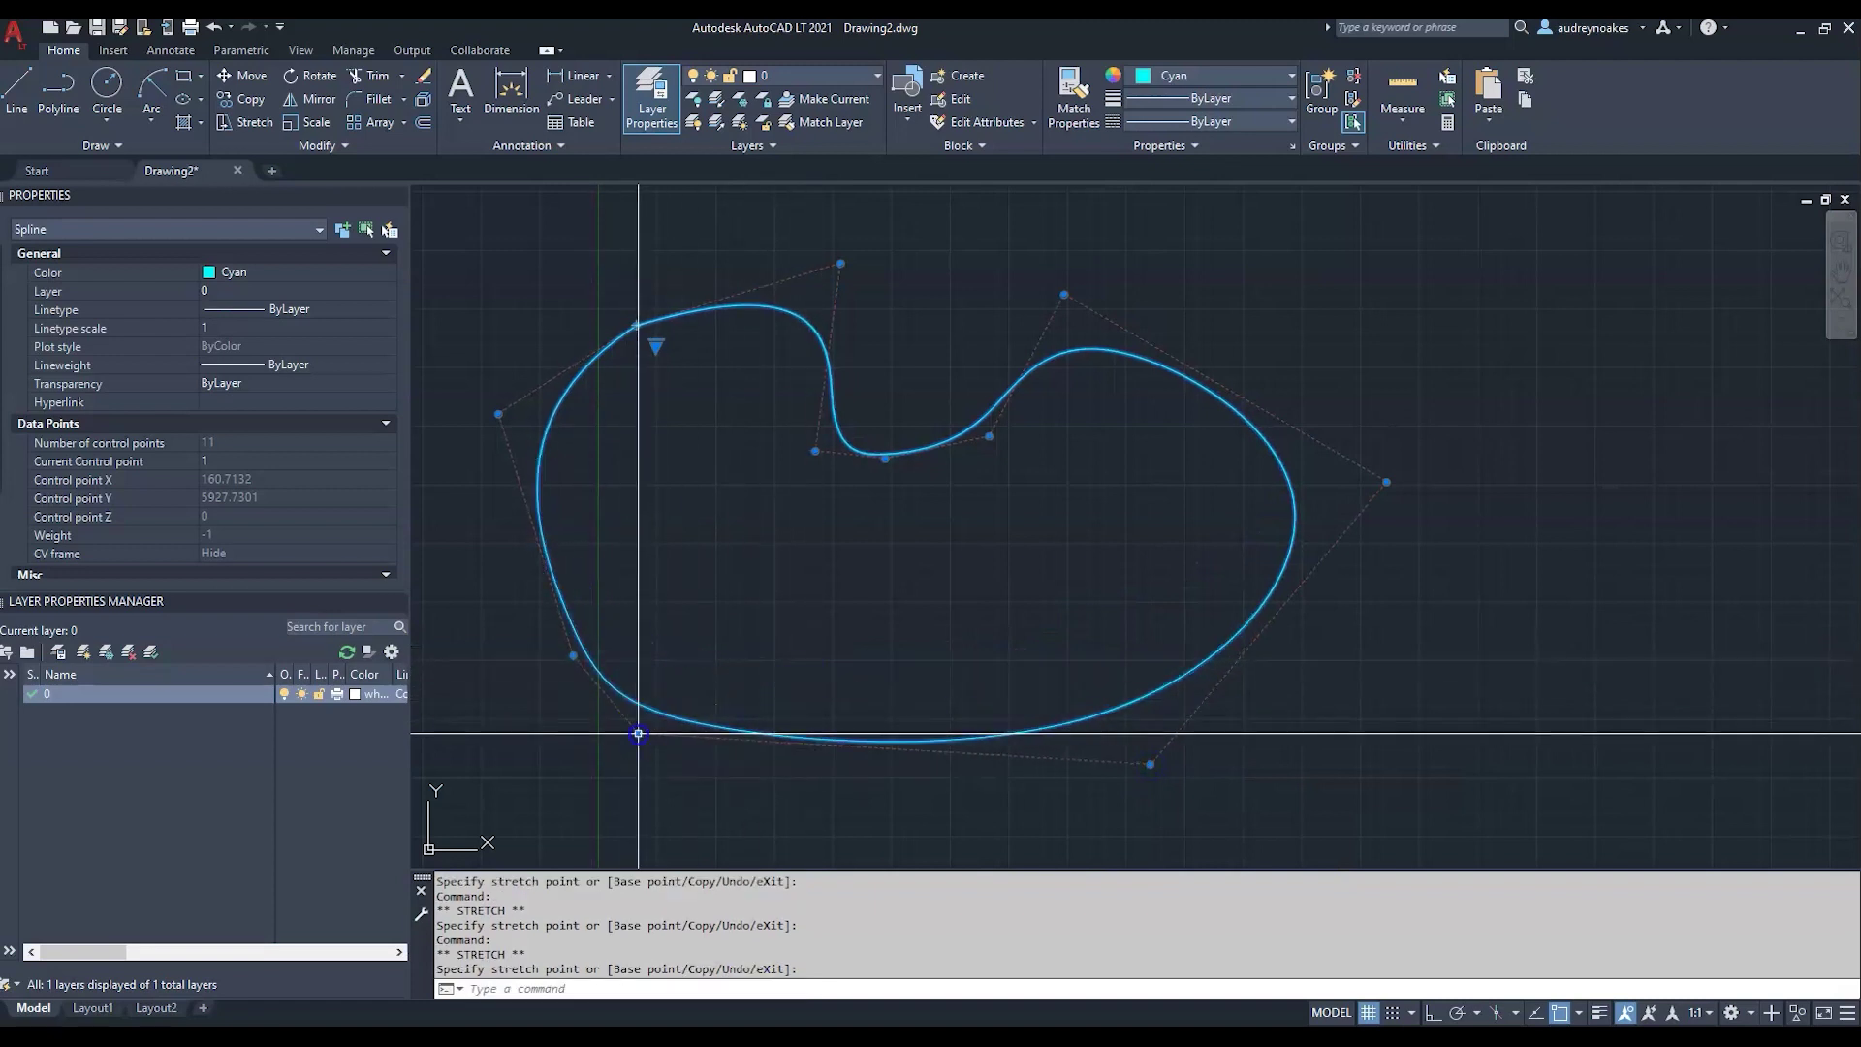
{"action": "left_click", "coordinate": [498, 414]}
{"action": "left_click", "coordinate": [540, 282]}
{"action": "scroll", "coordinate": [988, 498], "scroll_direction": "down", "scroll_amount": 5}
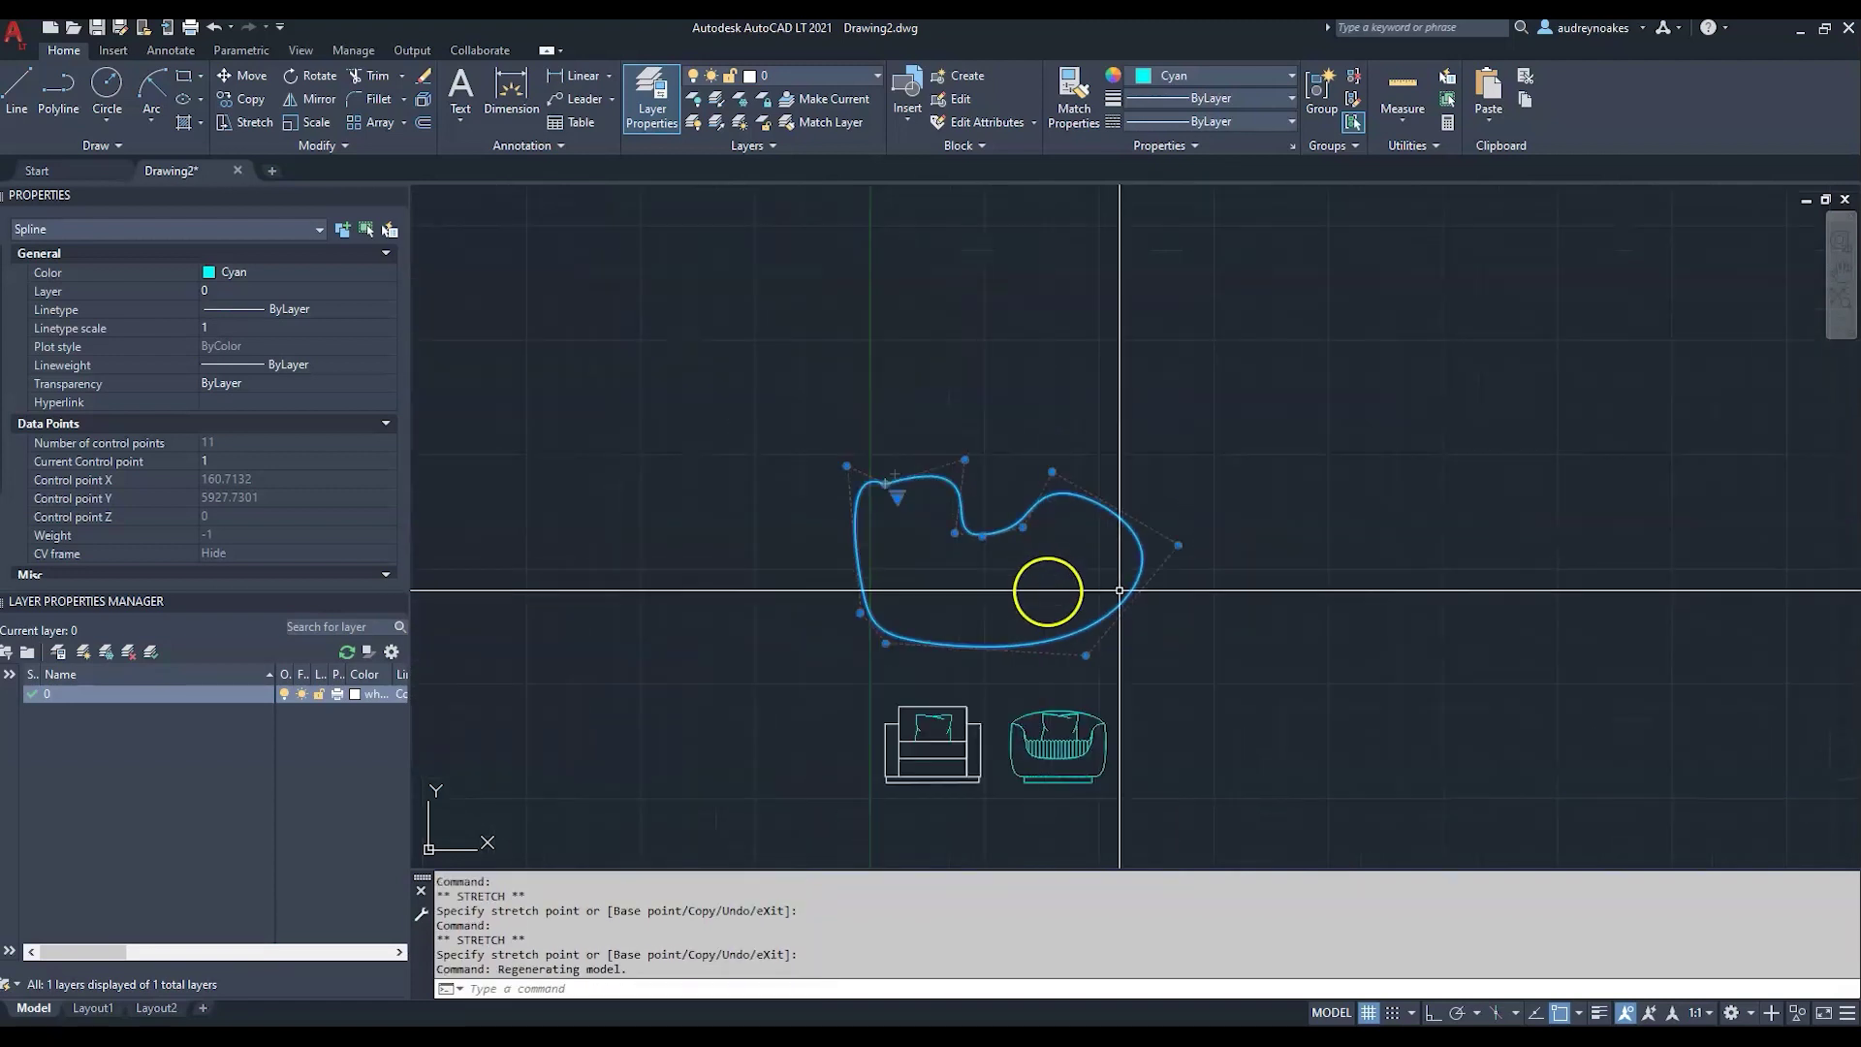
{"action": "middle_click_drag", "start_coordinate": [1122, 558], "coordinate": [958, 557]}
- Draw a second closed Spline Fit loop through 8 fit points, then select it
{"action": "key", "text": "Escape"}
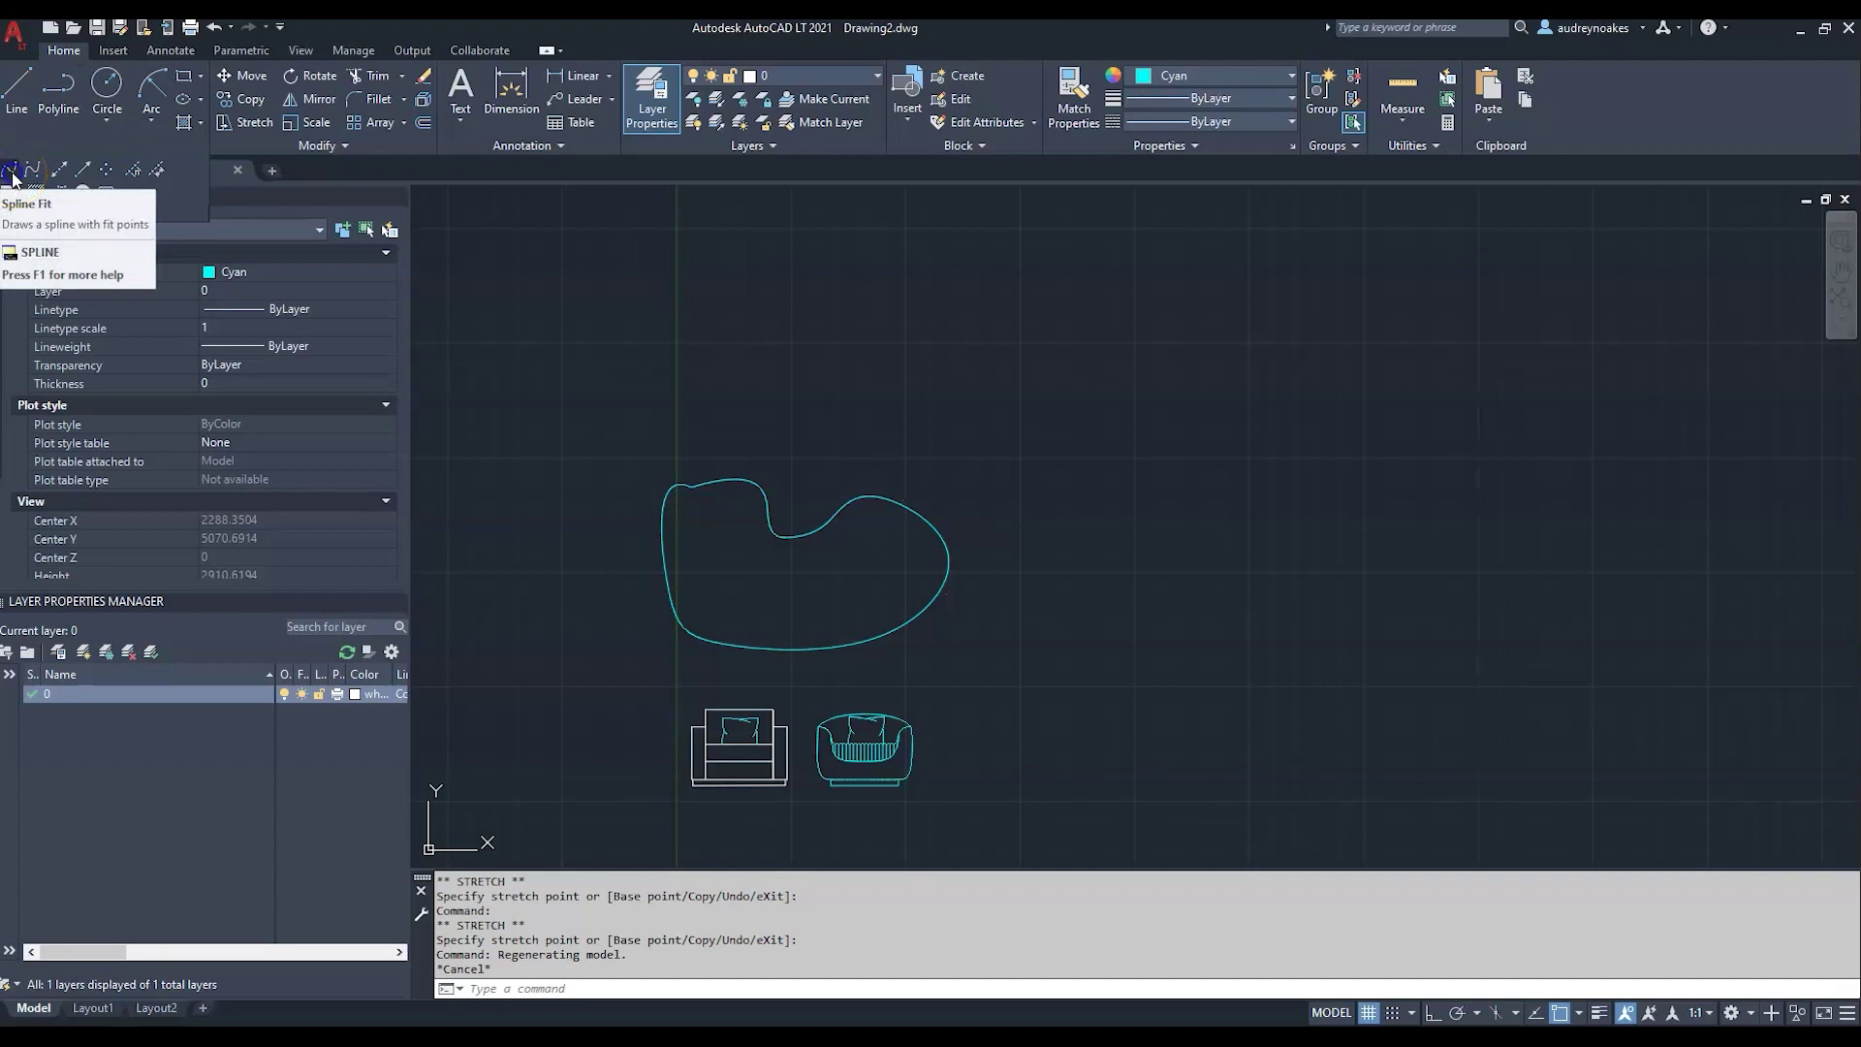
{"action": "left_click", "coordinate": [13, 177]}
{"action": "scroll", "coordinate": [1056, 432], "scroll_direction": "up", "scroll_amount": 5}
{"action": "left_click", "coordinate": [809, 400]}
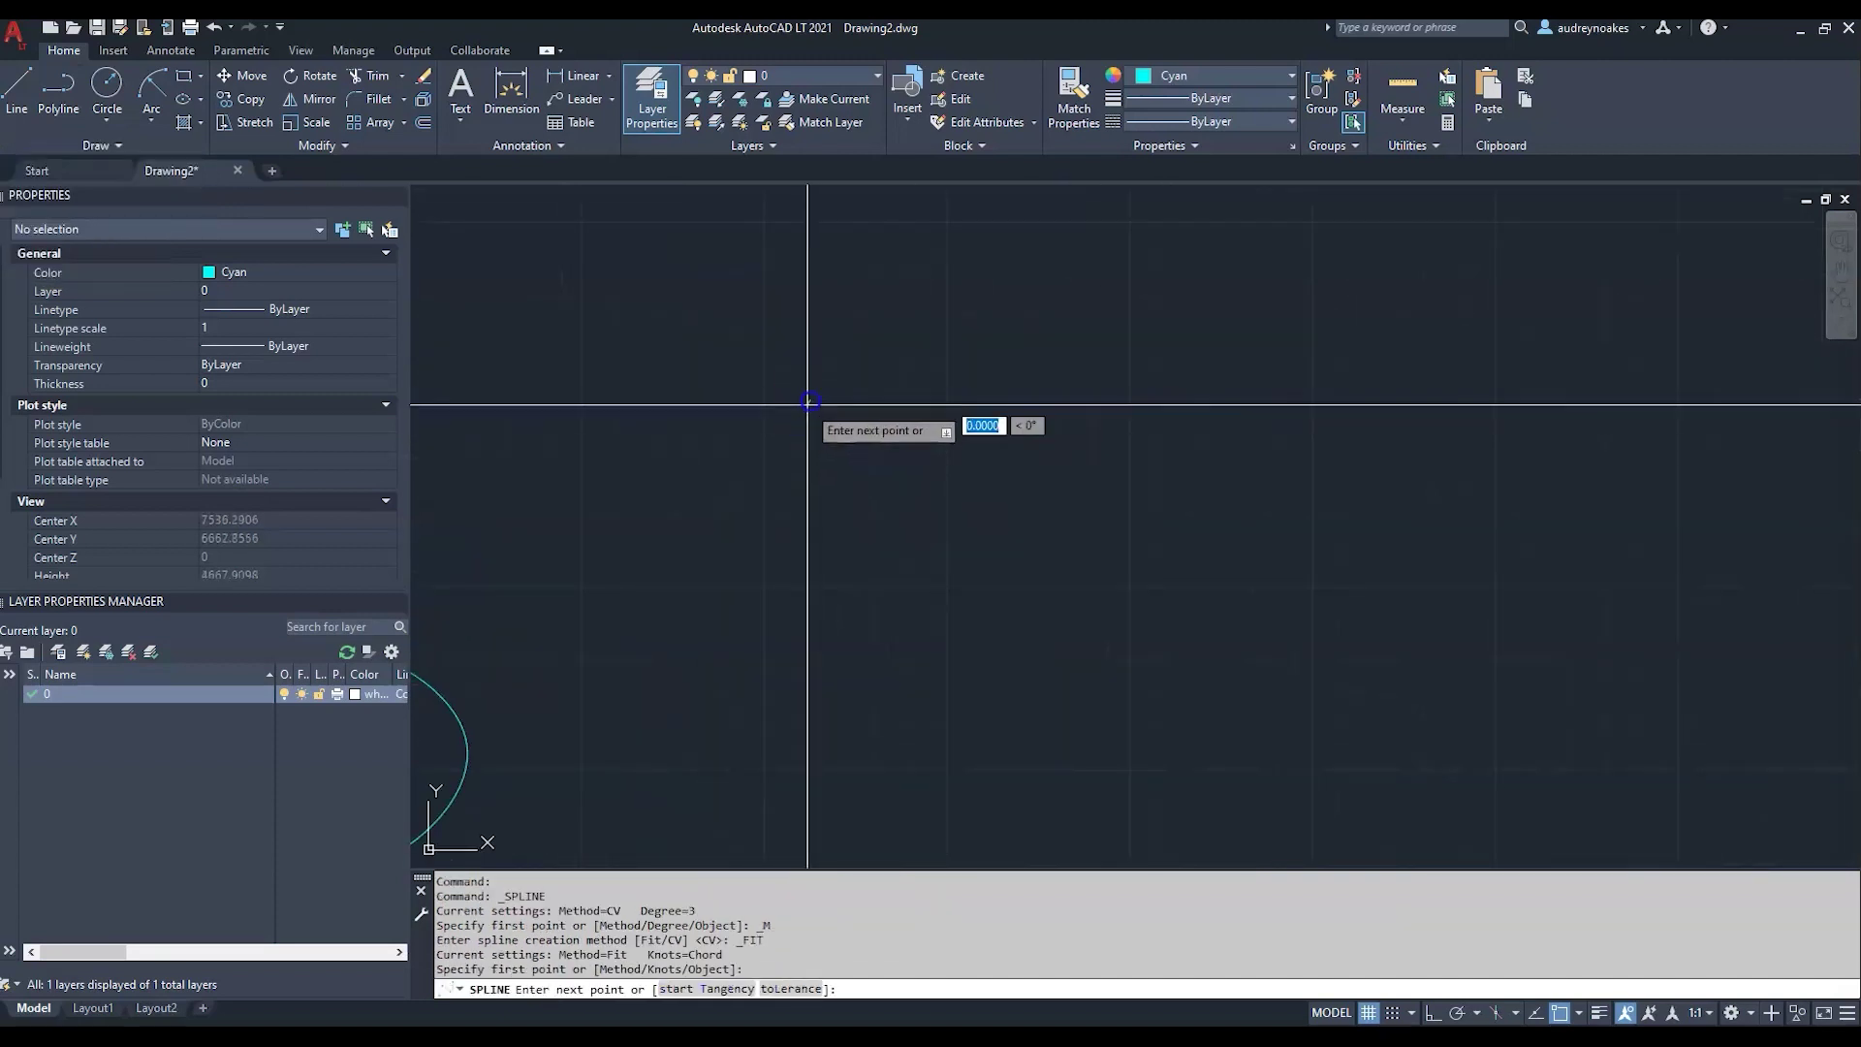
{"action": "left_click", "coordinate": [697, 526]}
{"action": "left_click", "coordinate": [811, 654]}
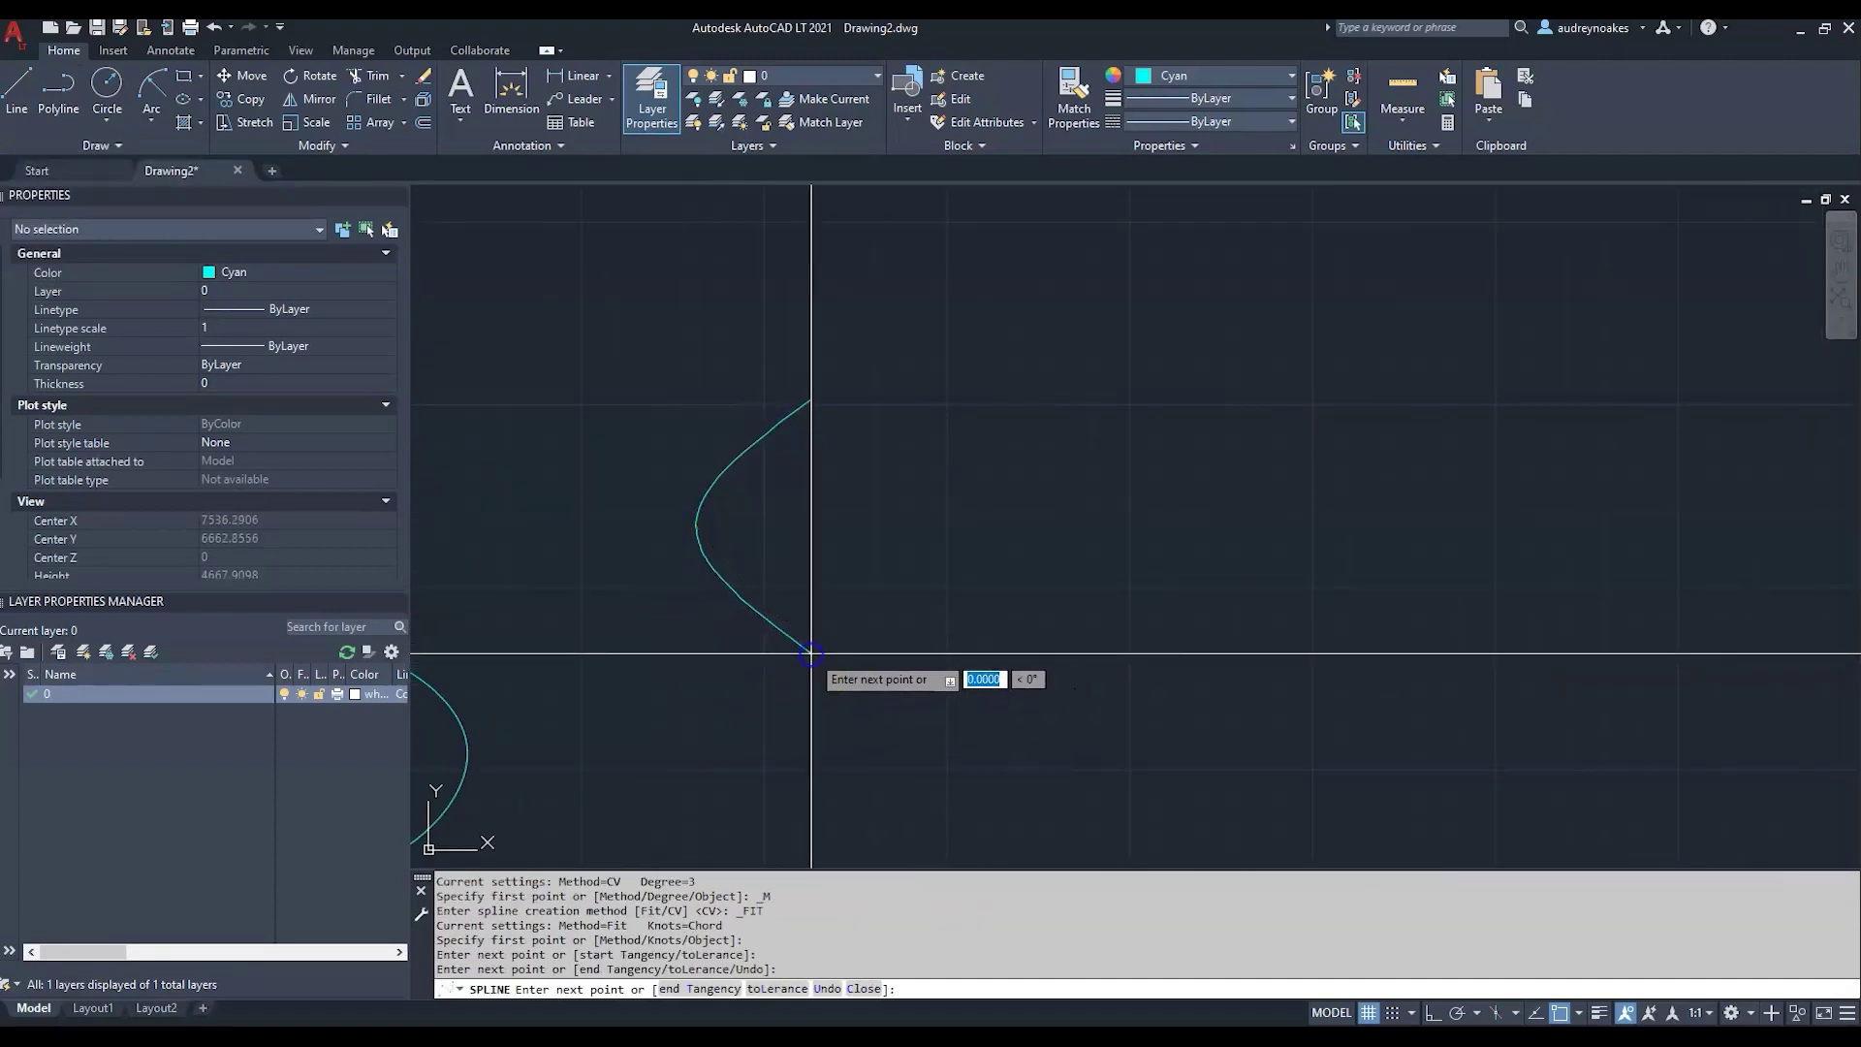
{"action": "left_click", "coordinate": [1134, 573]}
{"action": "left_click", "coordinate": [1115, 308]}
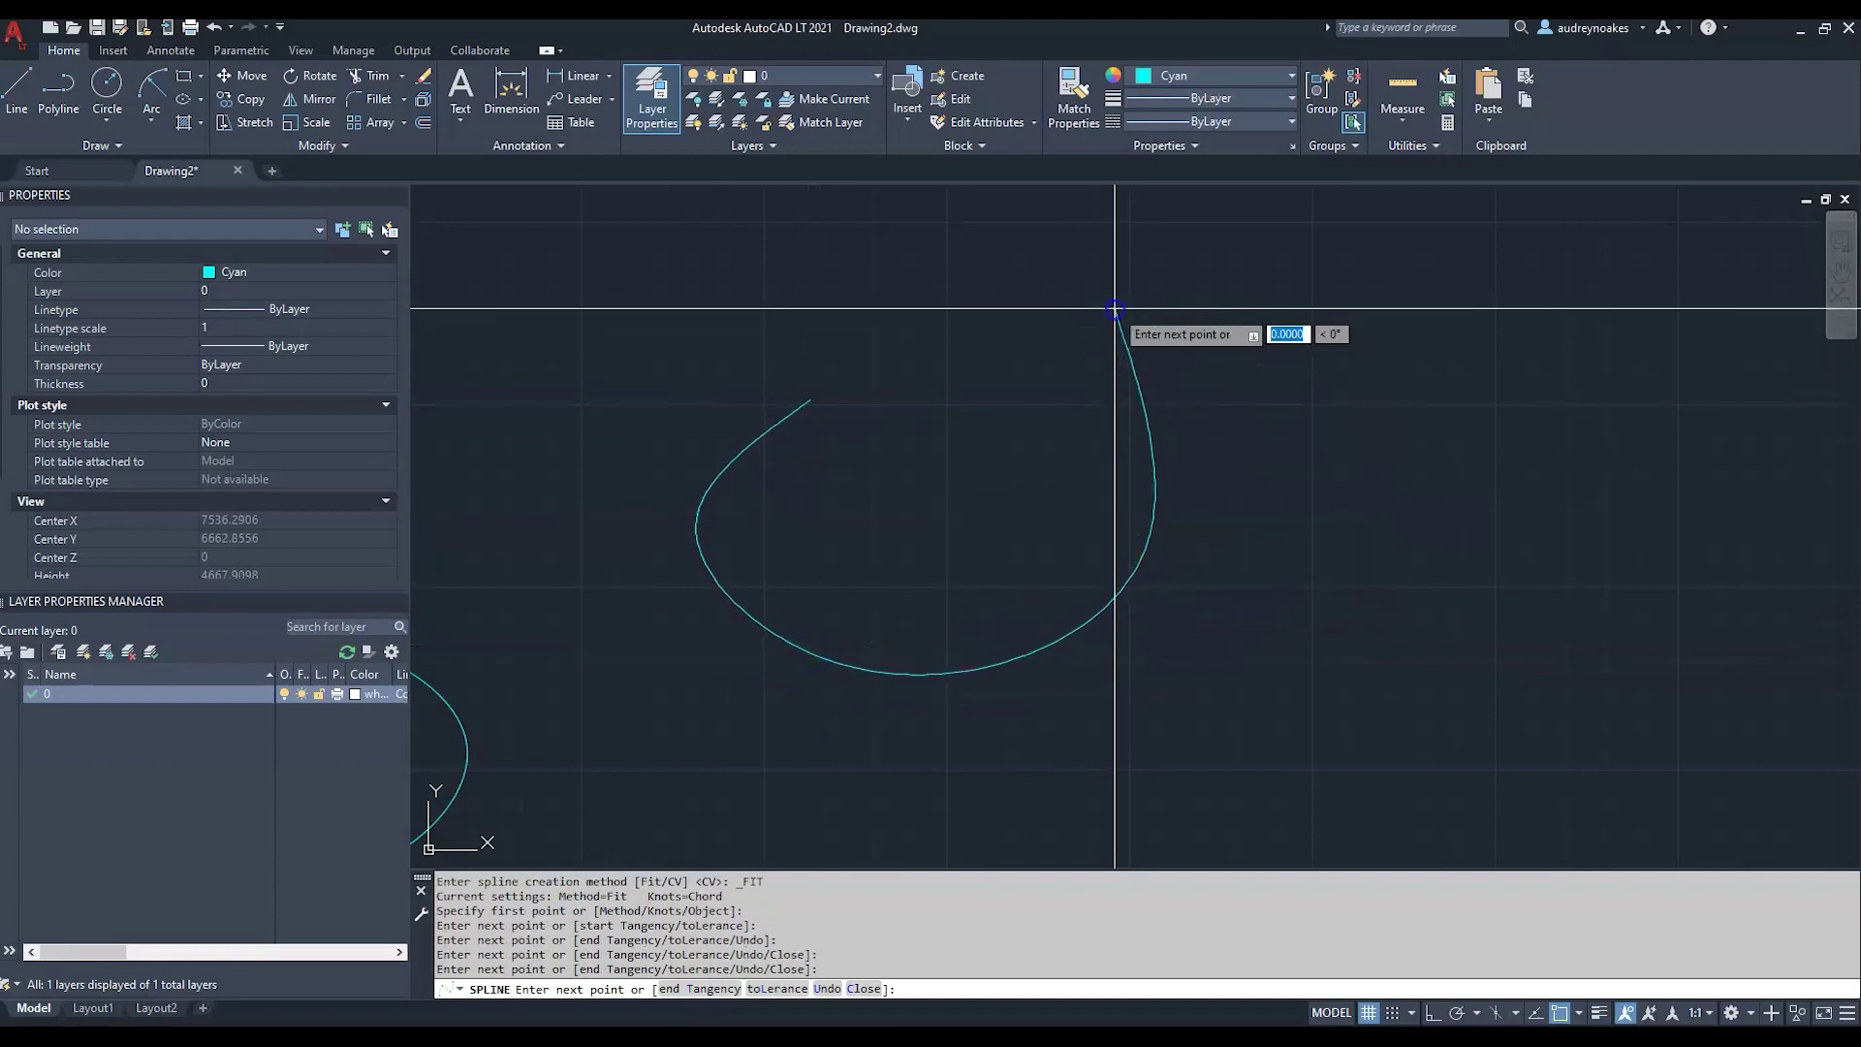
{"action": "left_click", "coordinate": [965, 209]}
{"action": "left_click", "coordinate": [840, 279]}
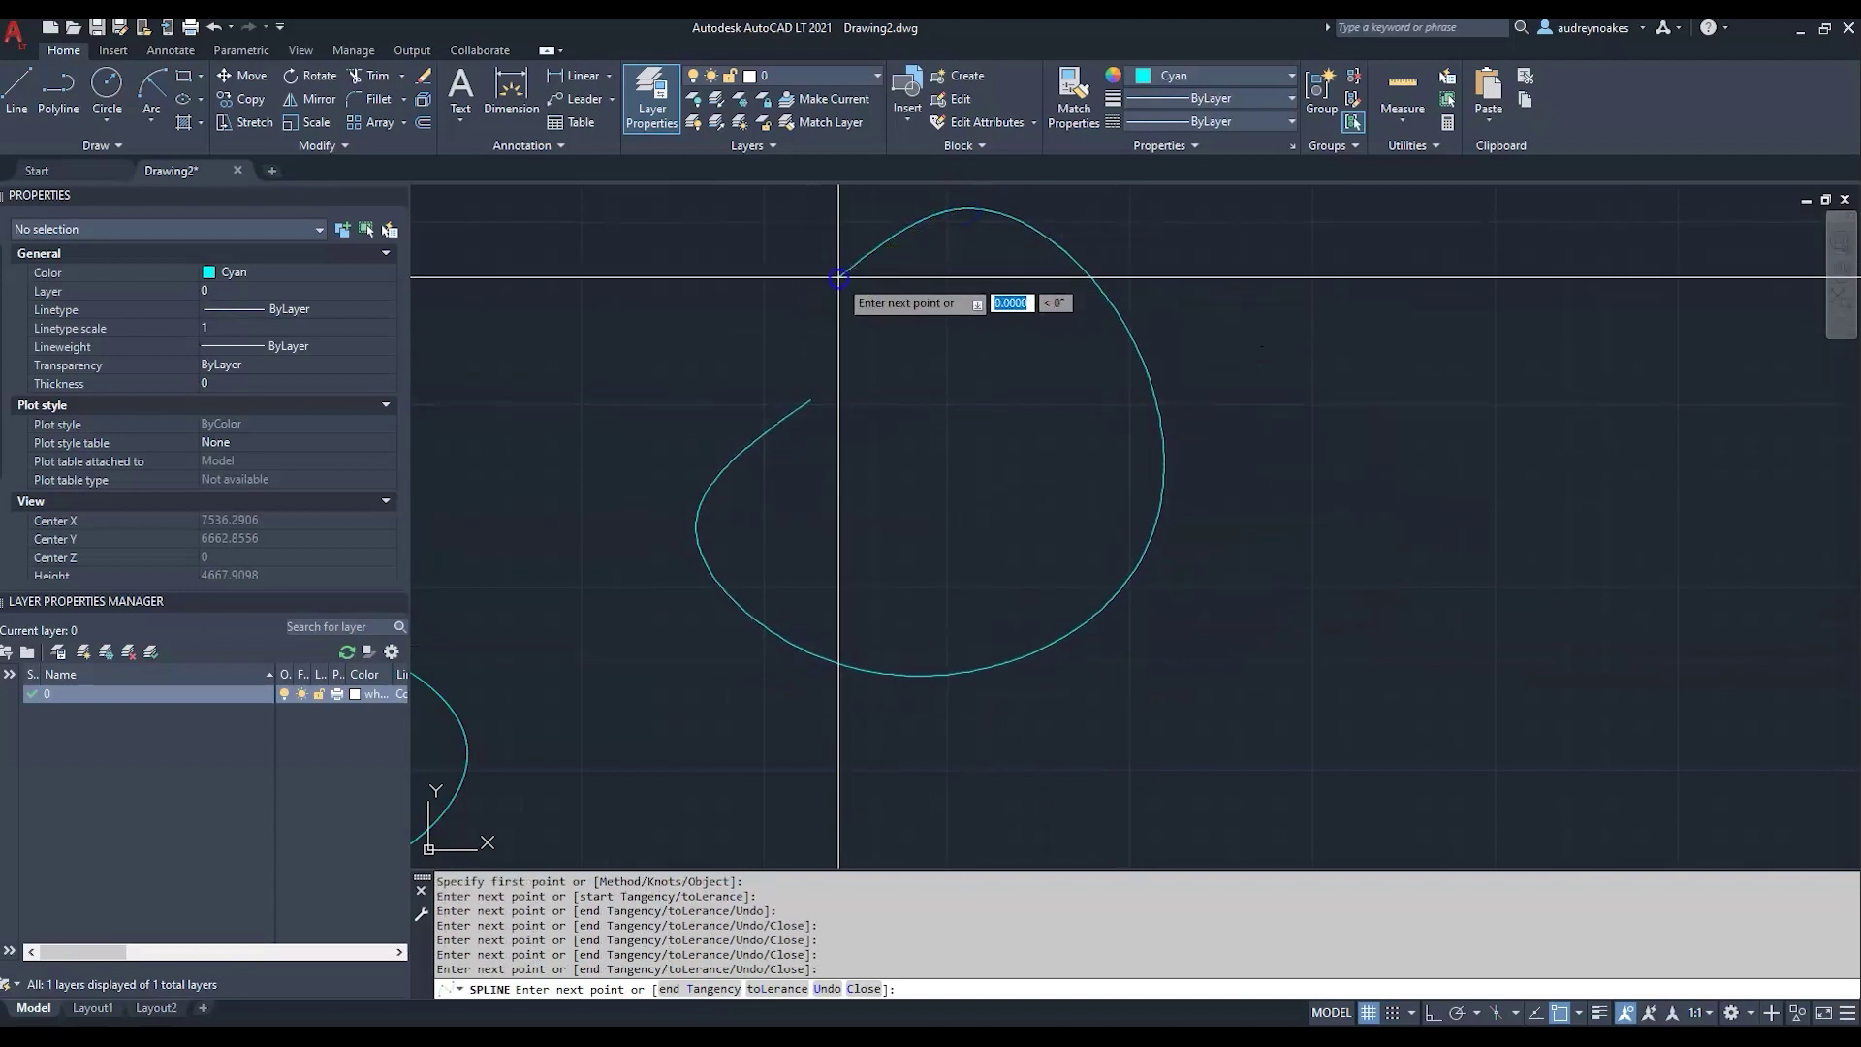
{"action": "left_click", "coordinate": [812, 399]}
{"action": "key", "text": "Return"}
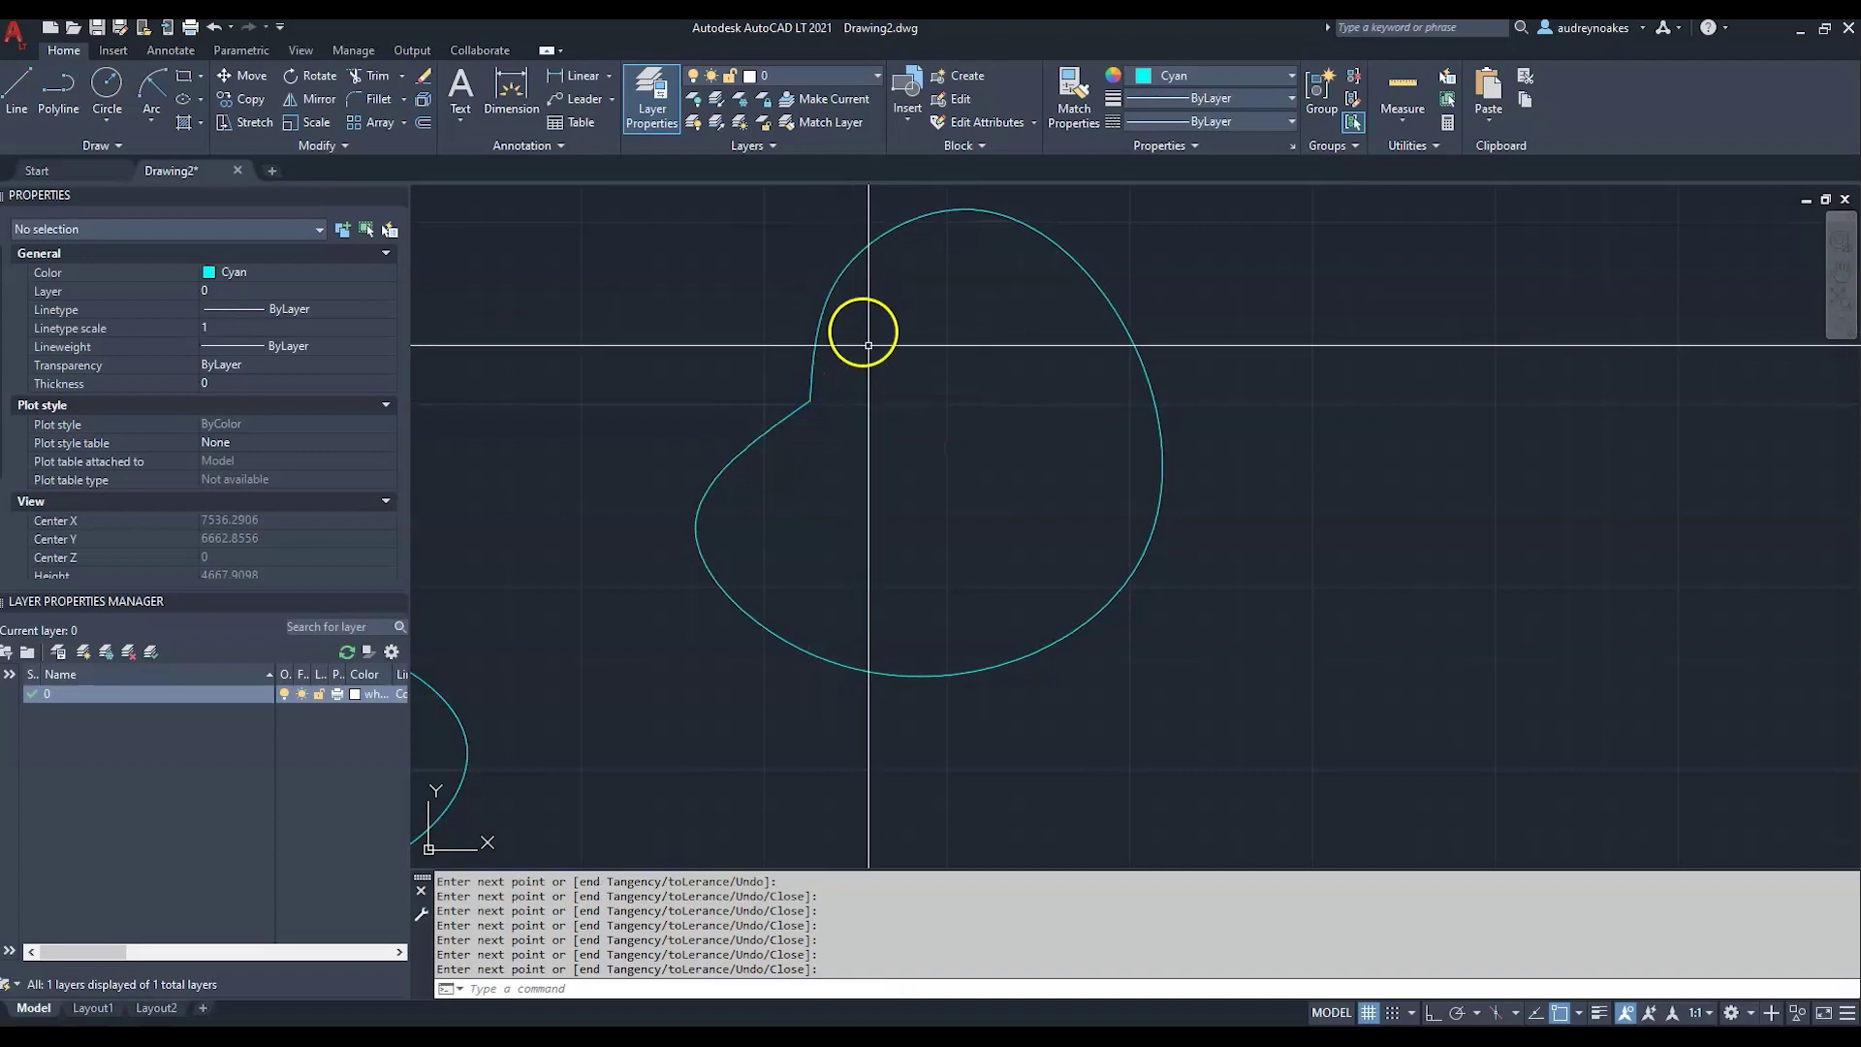
{"action": "left_click", "coordinate": [1009, 258]}
{"action": "left_click", "coordinate": [976, 195]}
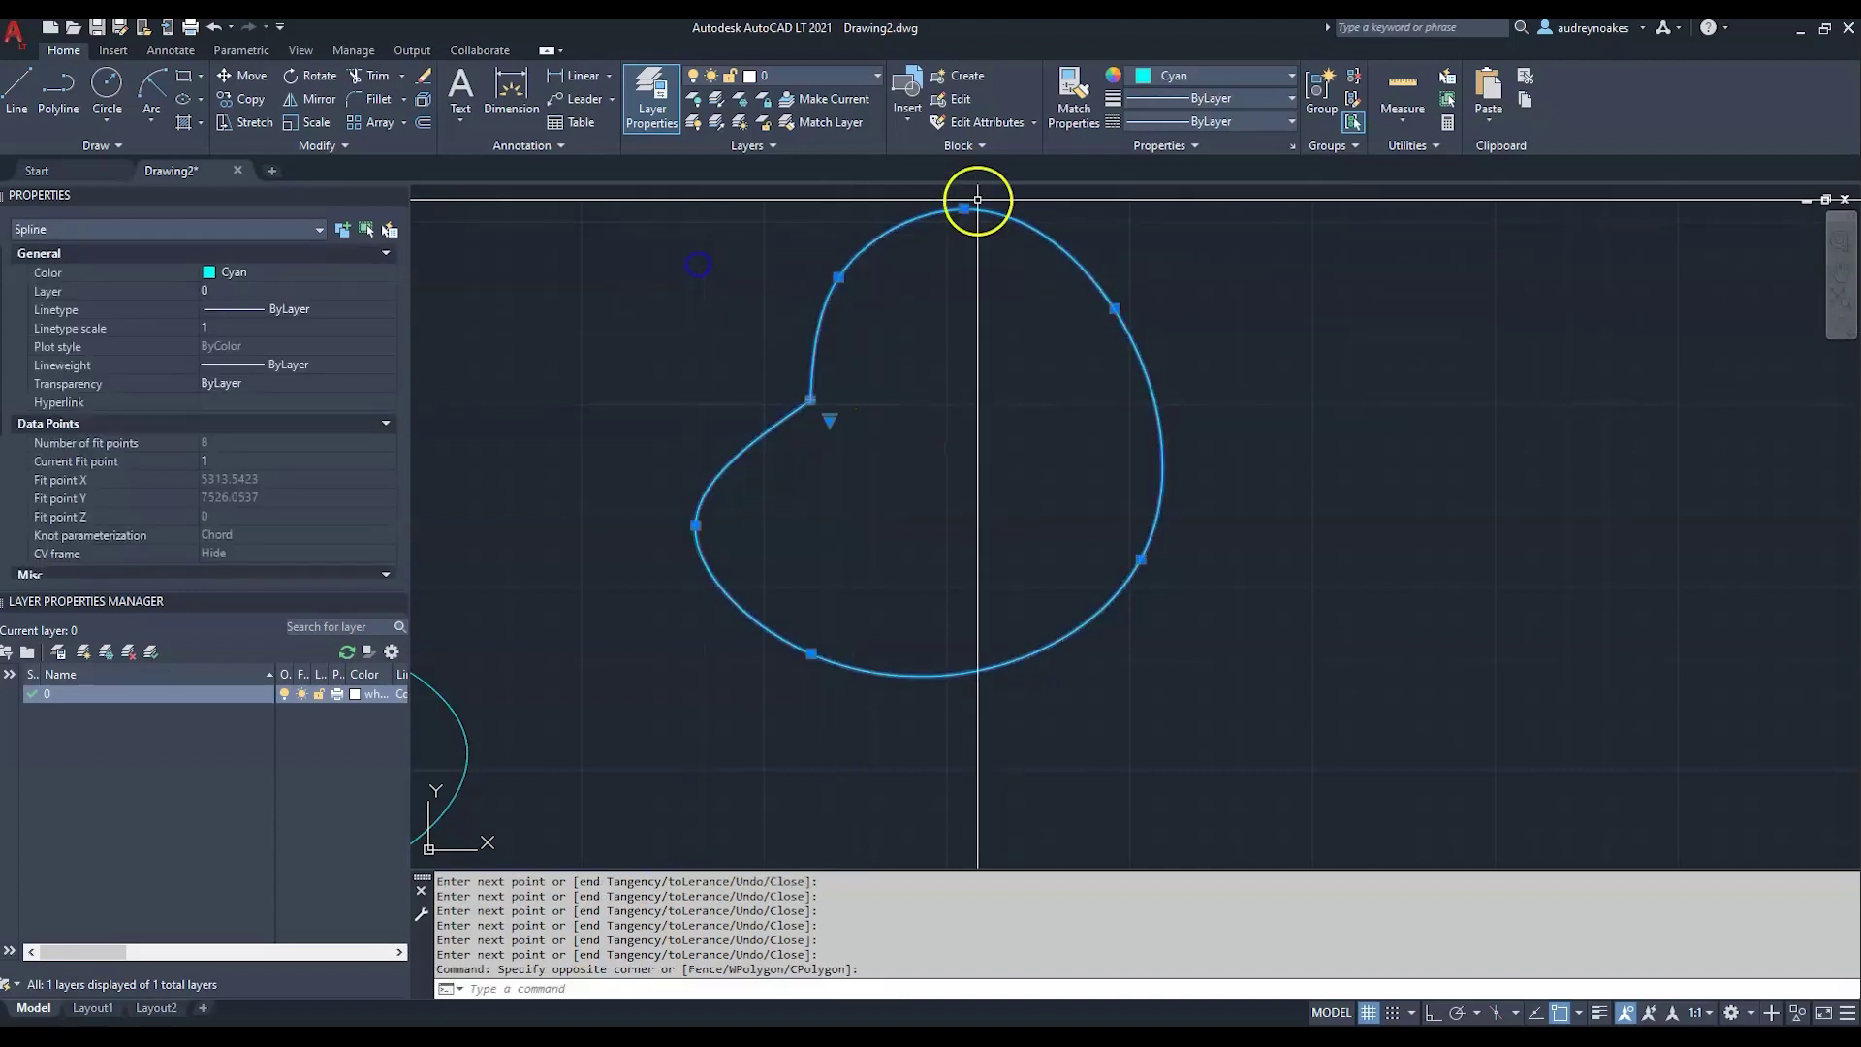
- Stretch several fit-point grips on the large spline to broaden and round its outline
{"action": "left_click", "coordinate": [1115, 308]}
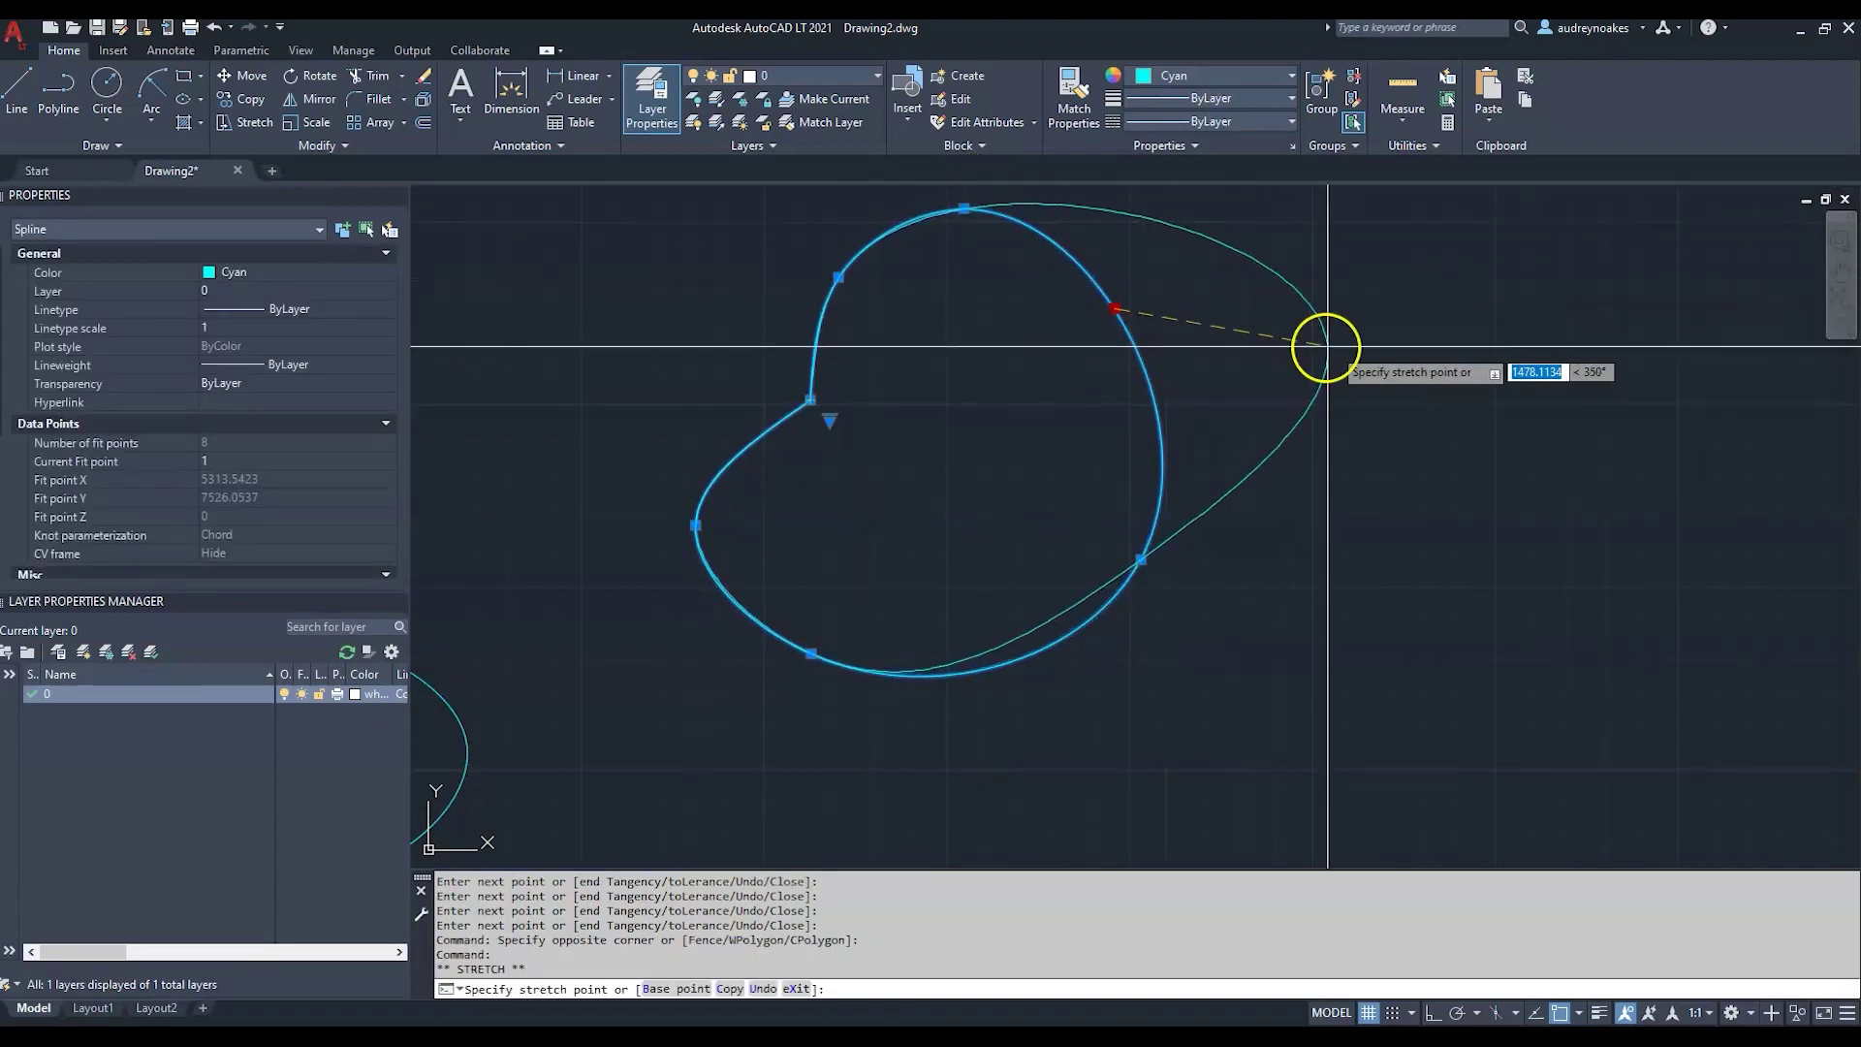
{"action": "left_click", "coordinate": [1150, 569]}
{"action": "right_click", "coordinate": [1150, 552]}
{"action": "scroll", "coordinate": [1312, 694], "scroll_direction": "down", "scroll_amount": 3}
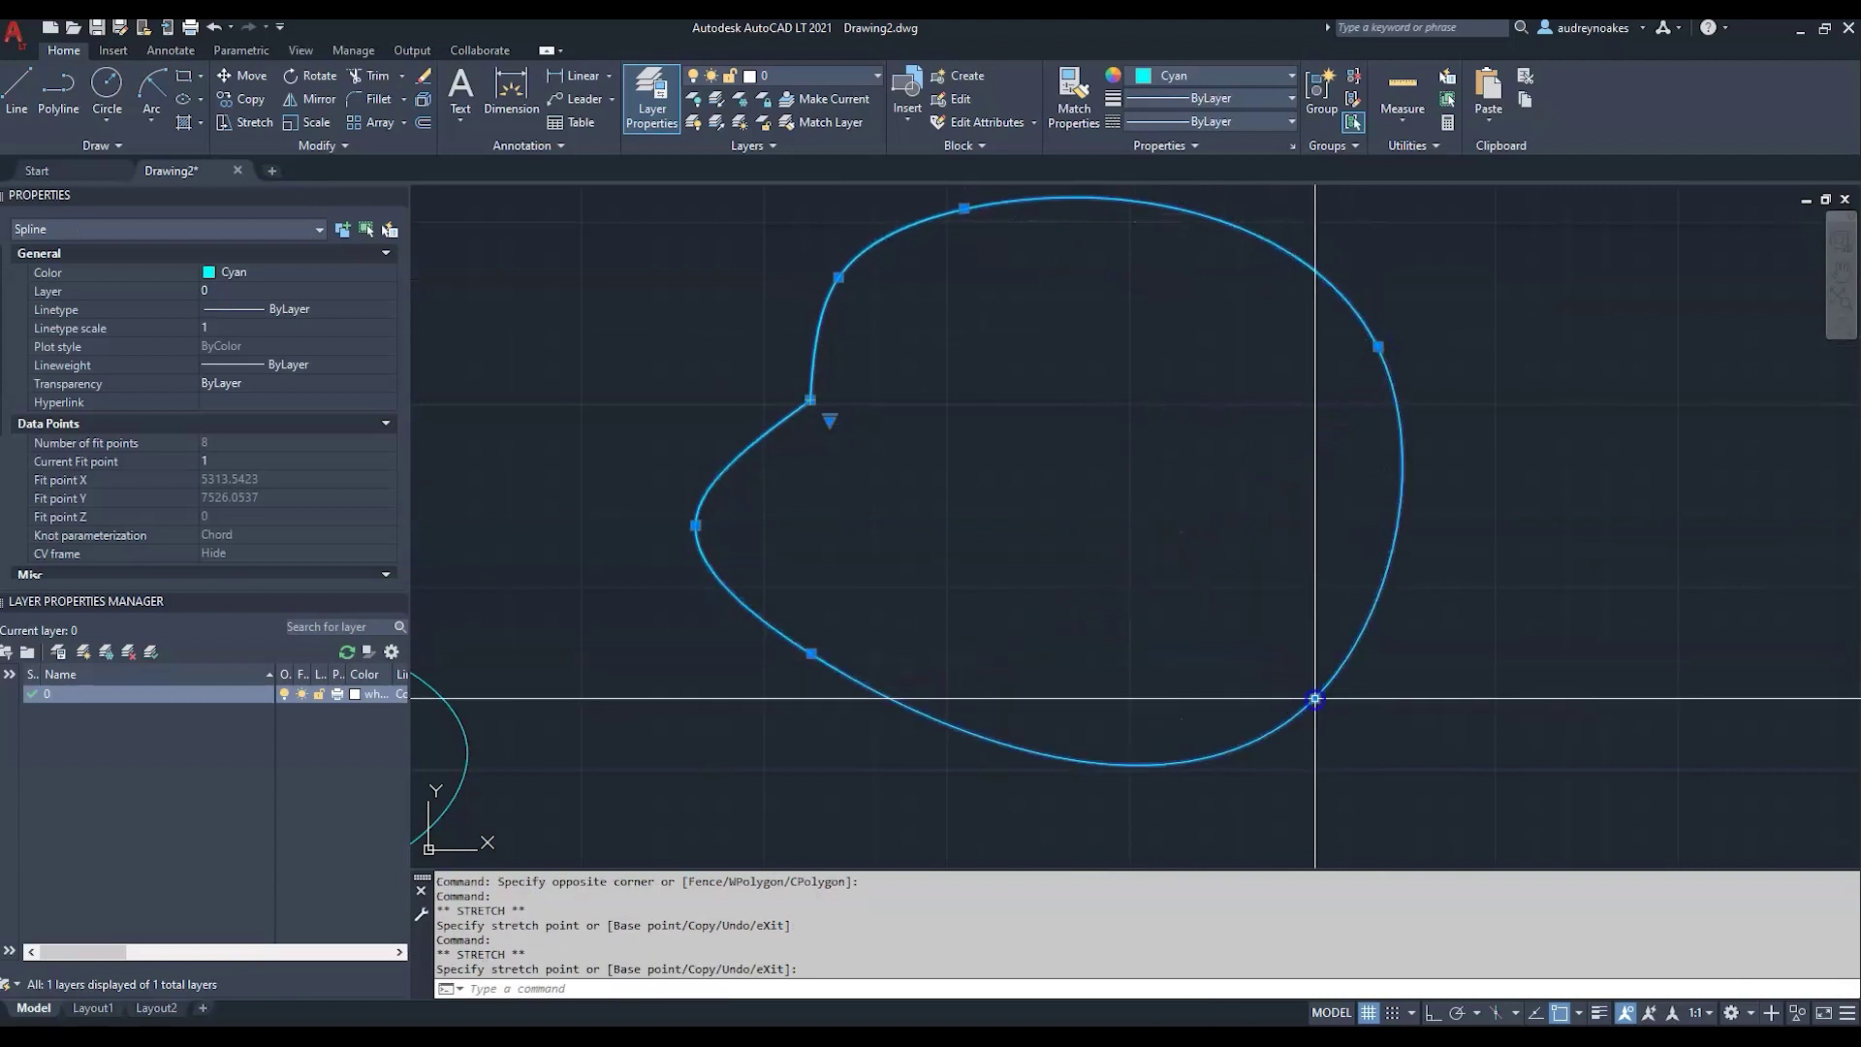
{"action": "left_click", "coordinate": [1211, 589]}
{"action": "middle_click_drag", "start_coordinate": [1212, 589], "coordinate": [1067, 360]}
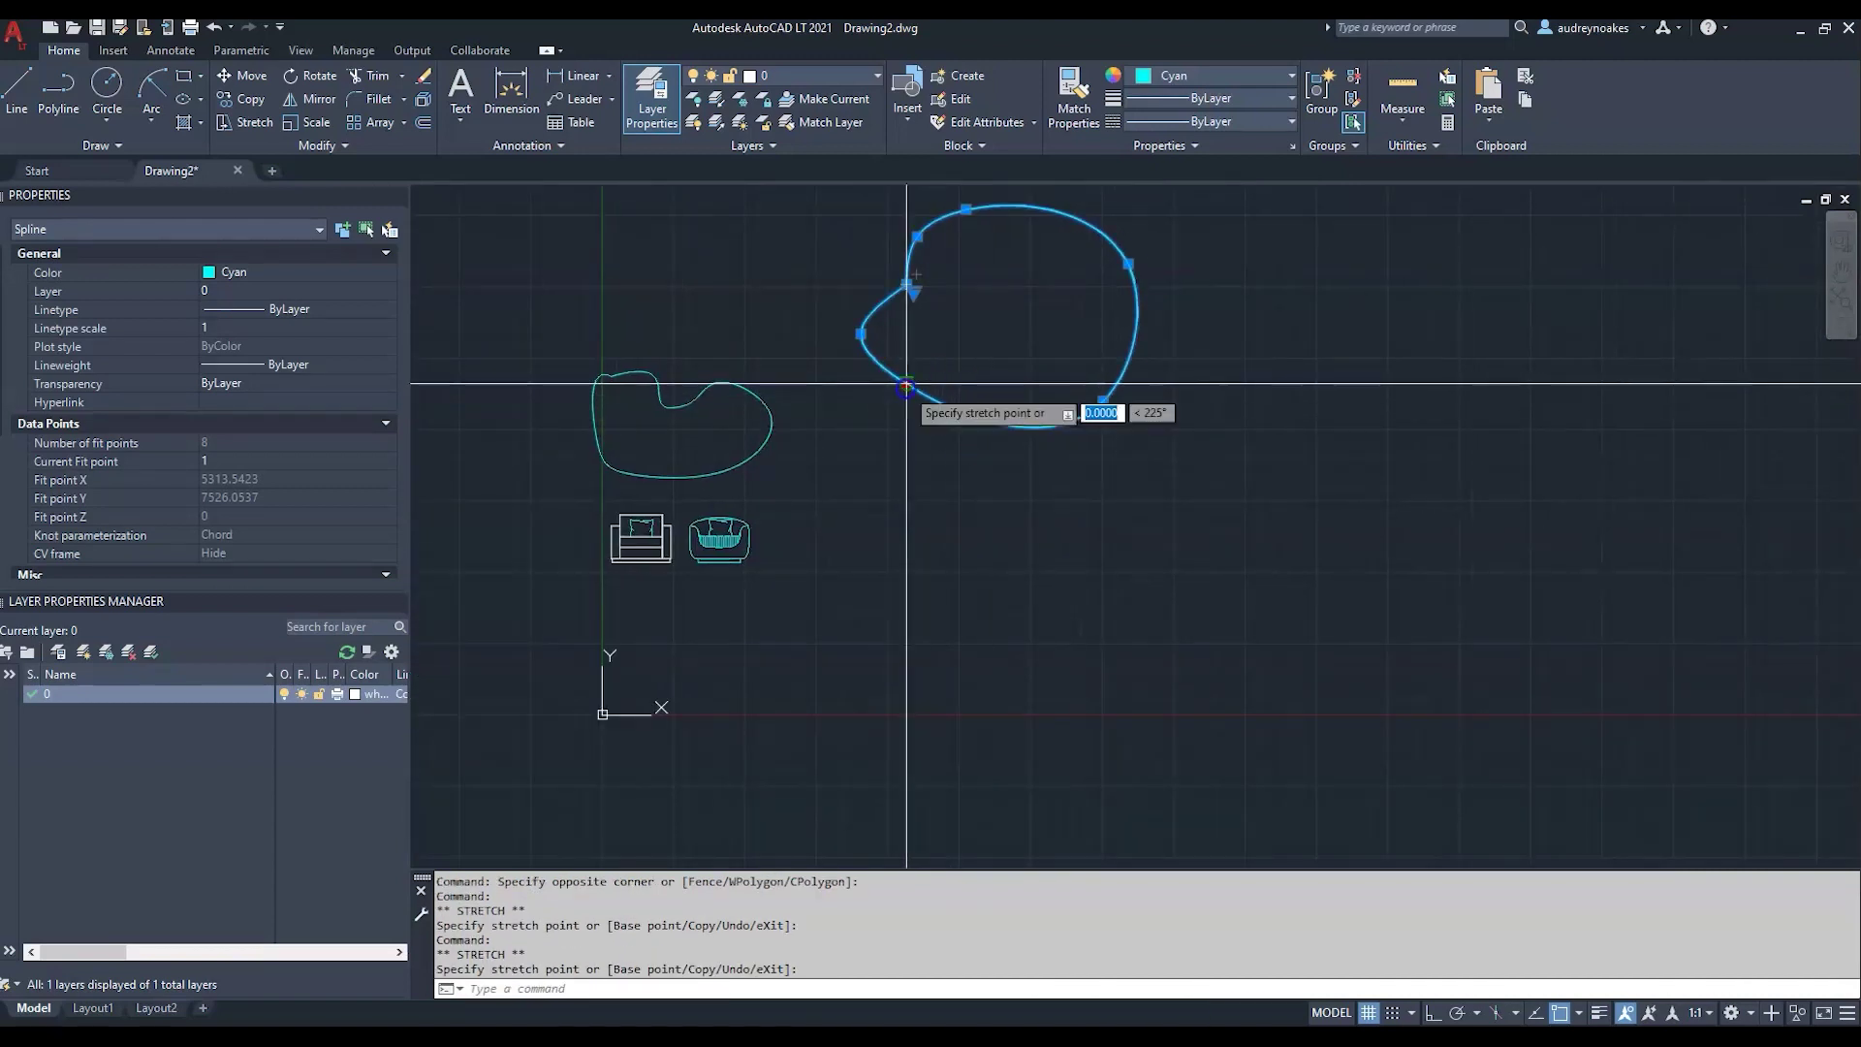
{"action": "left_click", "coordinate": [938, 453]}
{"action": "left_click", "coordinate": [885, 320]}
{"action": "left_click", "coordinate": [737, 398]}
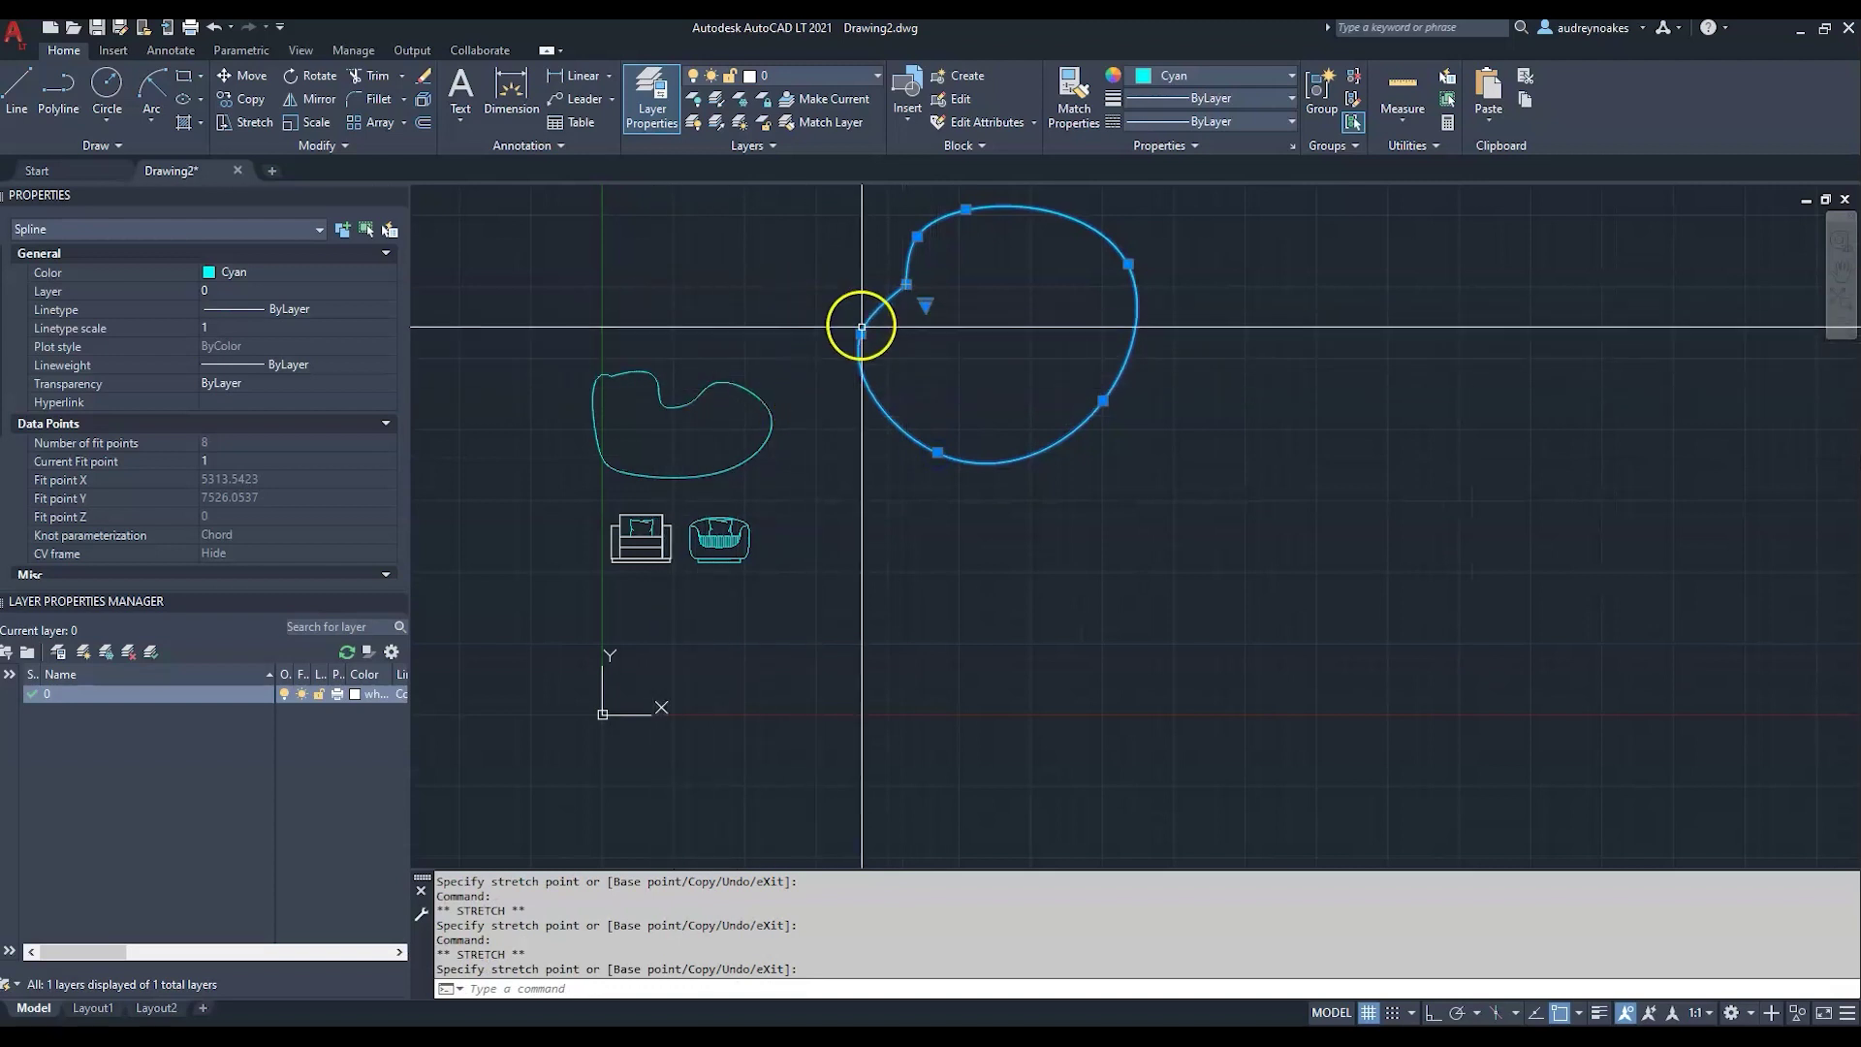
{"action": "left_click_drag", "start_coordinate": [860, 334], "coordinate": [838, 398]}
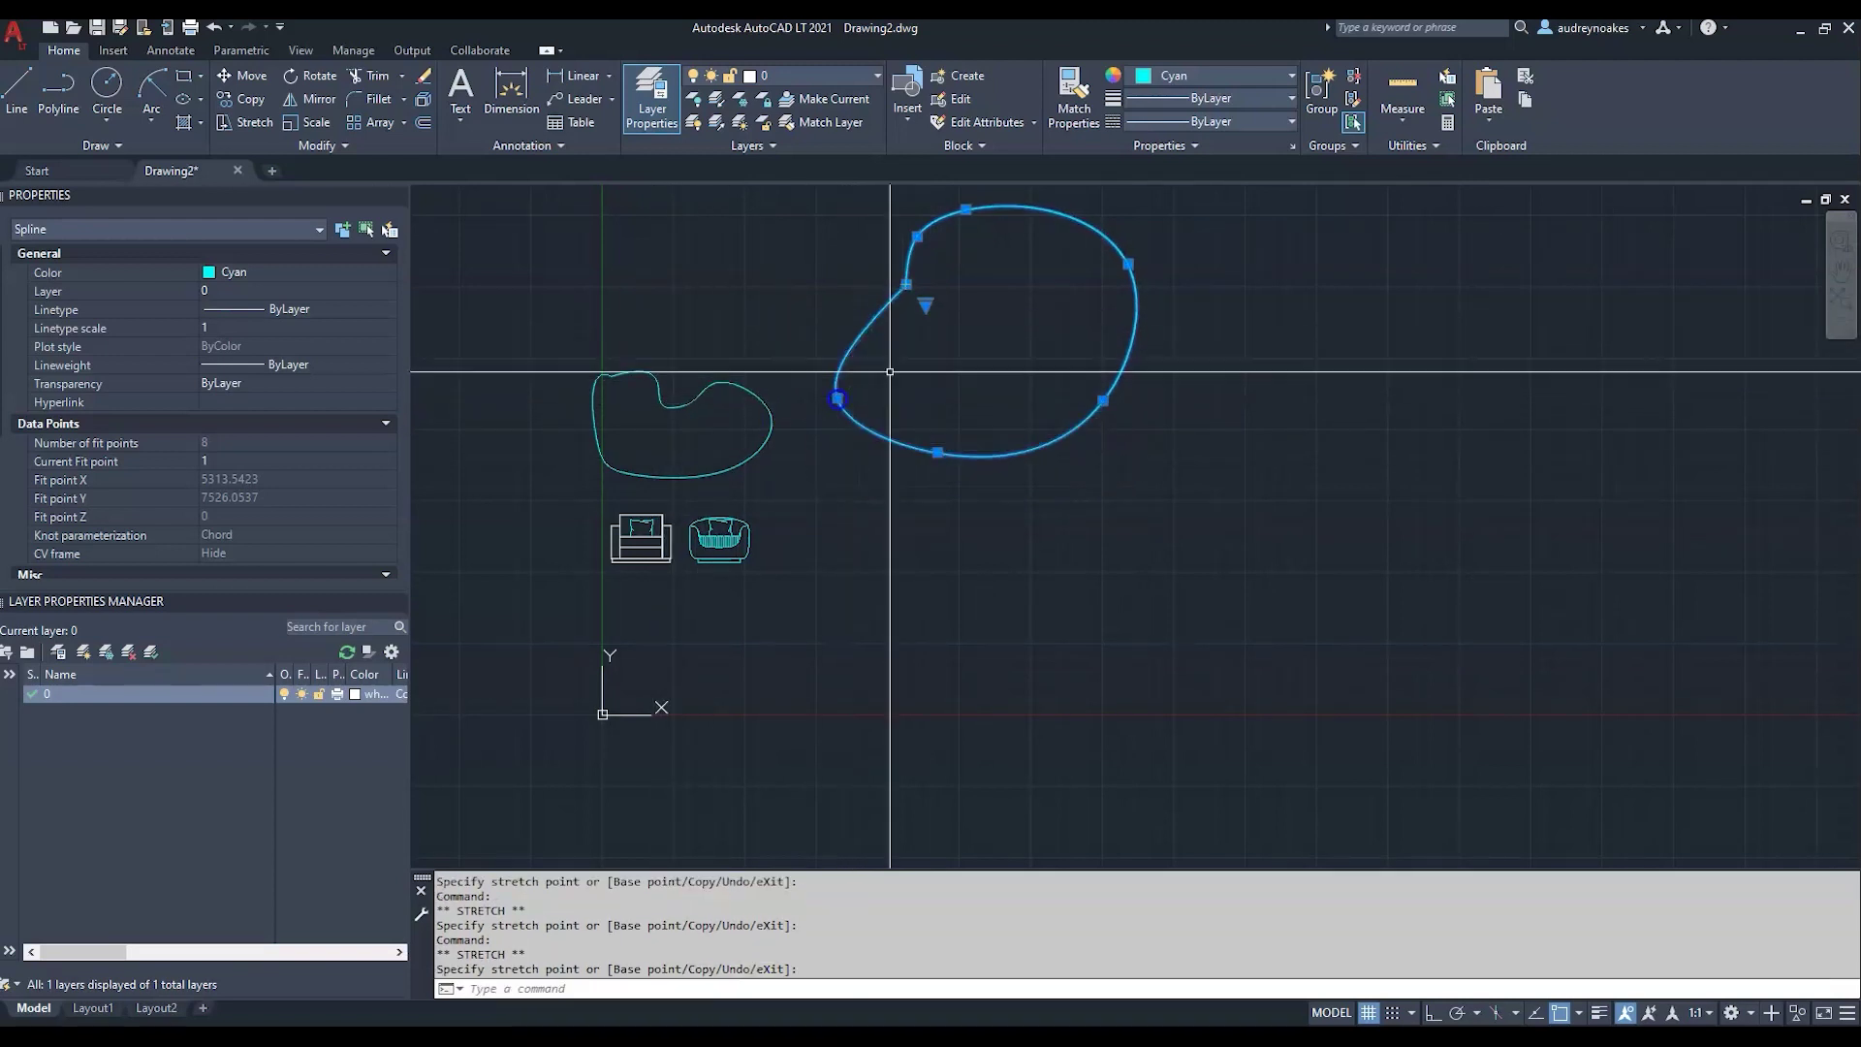
- Move the top-left point up and left to form the notch, then select the small spline
{"action": "left_click", "coordinate": [917, 236]}
{"action": "left_click", "coordinate": [871, 215]}
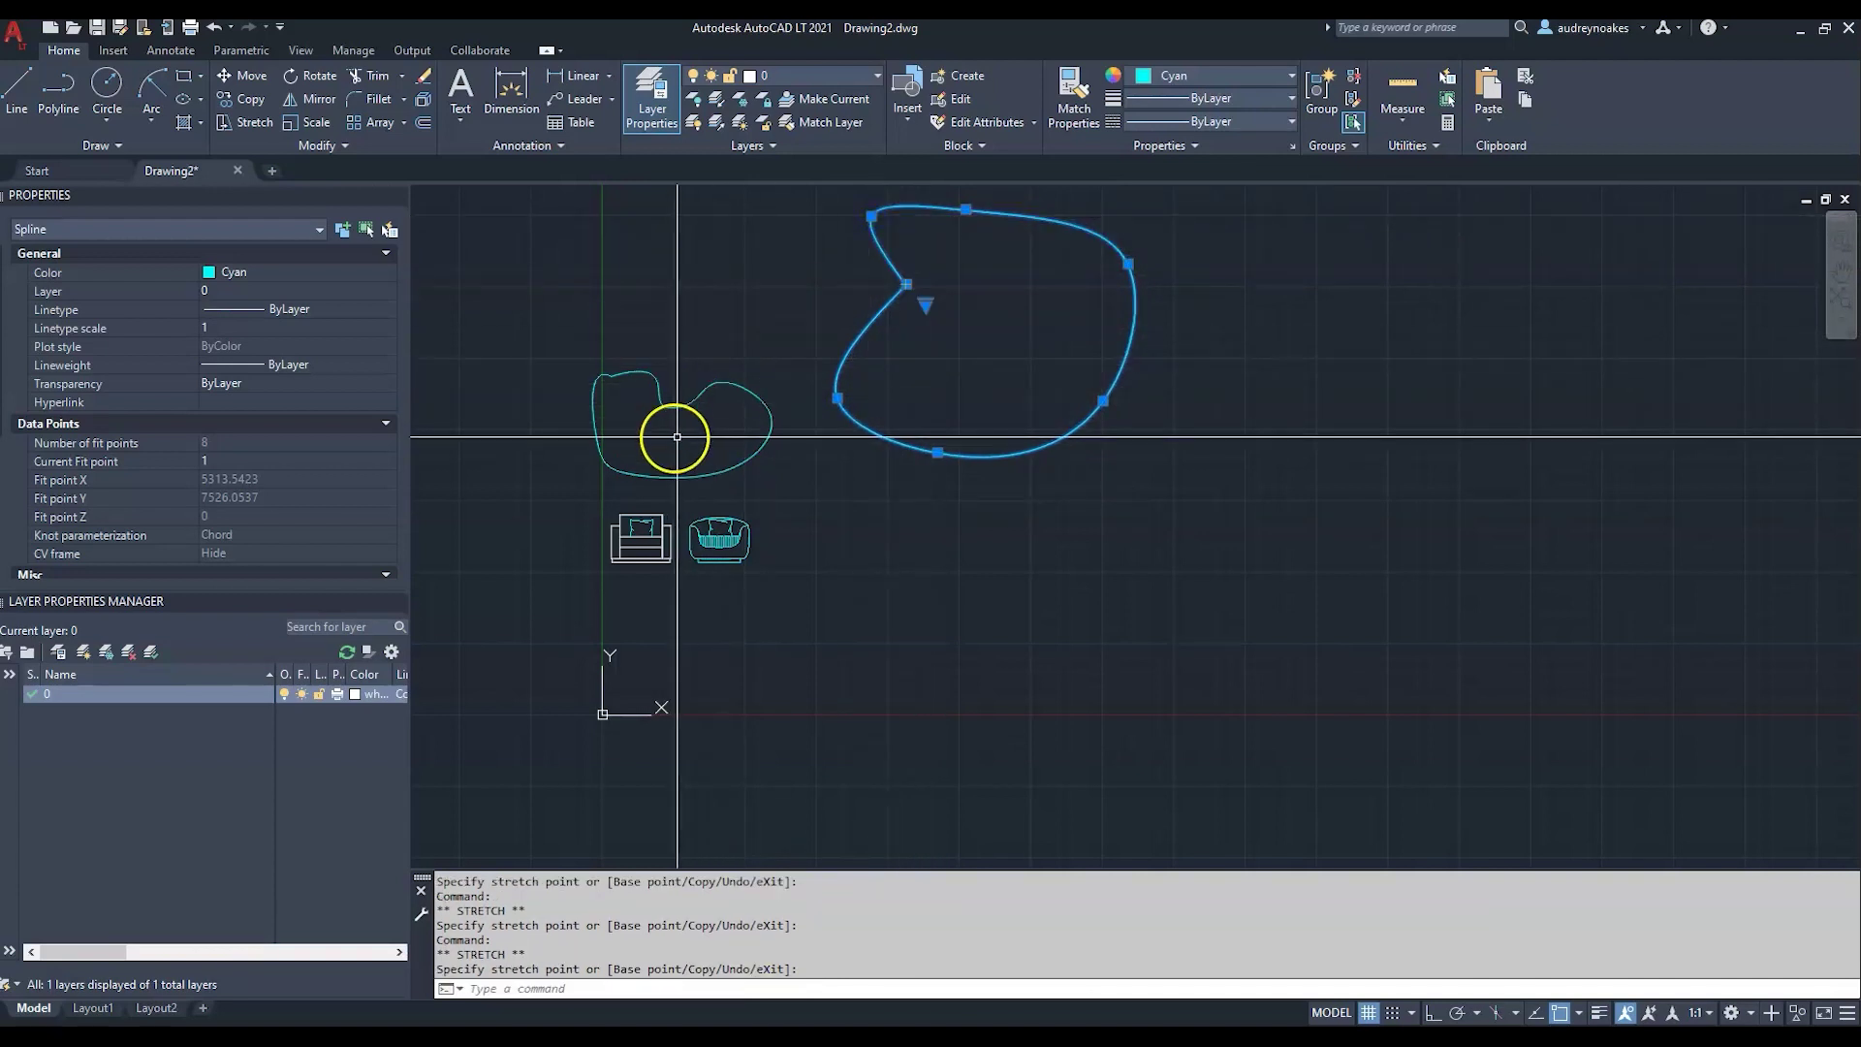
{"action": "left_click", "coordinate": [643, 436]}
{"action": "left_click", "coordinate": [698, 409]}
{"action": "scroll", "coordinate": [706, 403], "scroll_direction": "up", "scroll_amount": 5}
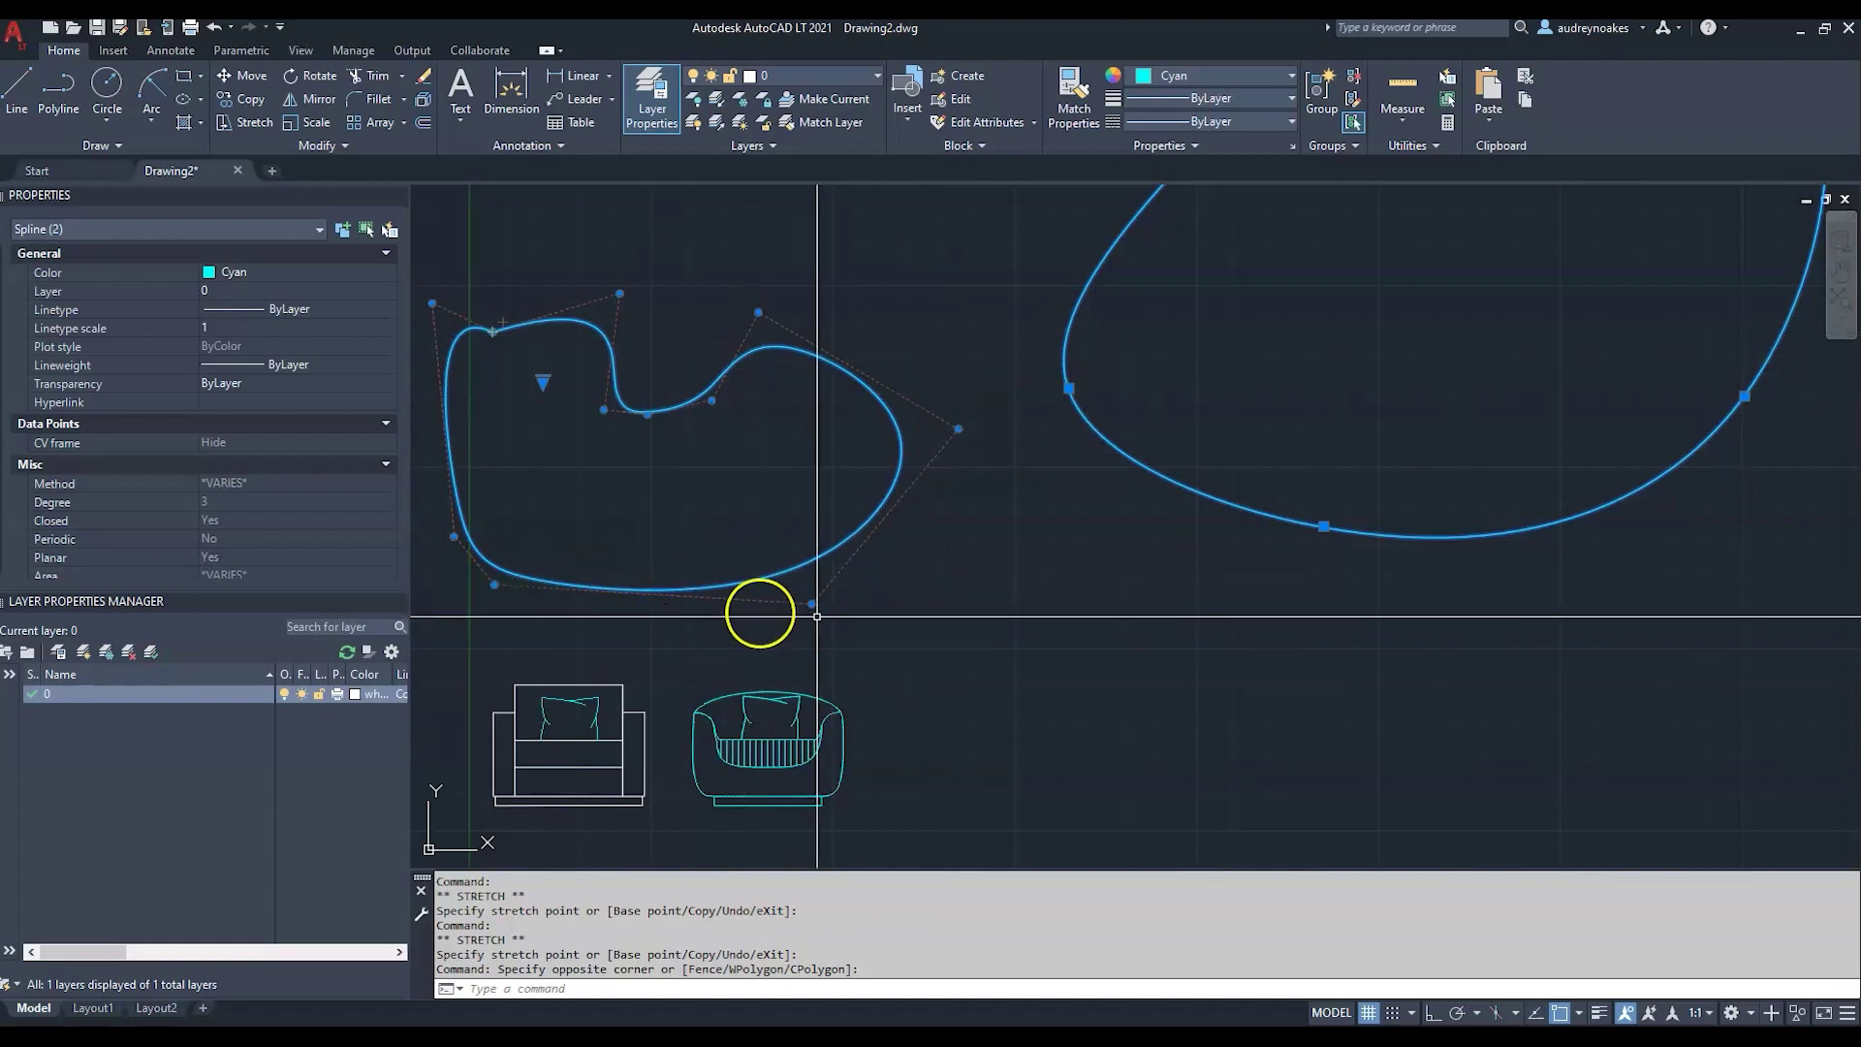
{"action": "scroll", "coordinate": [967, 545], "scroll_direction": "down", "scroll_amount": 2}
{"action": "middle_click_drag", "start_coordinate": [1125, 320], "coordinate": [1225, 498]}
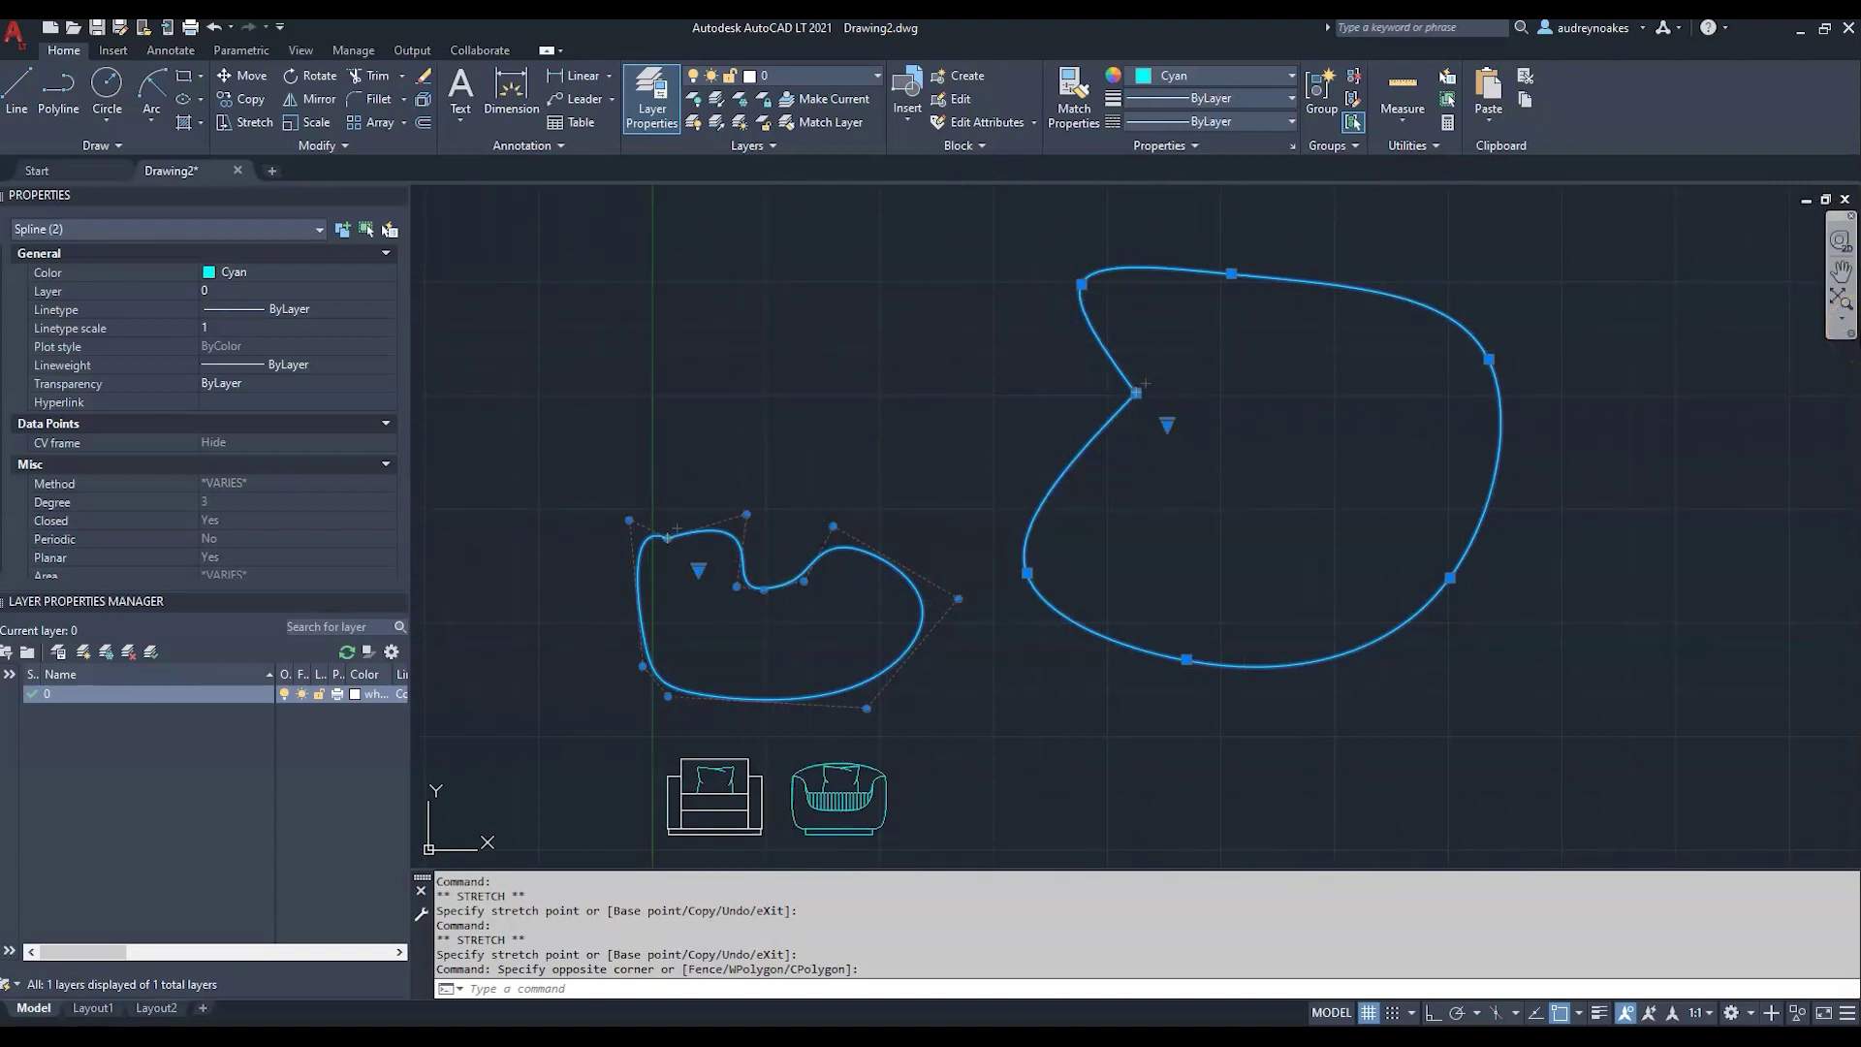
- Start a new spline using the control-vertex (CV) method
{"action": "type", "text": "l"}
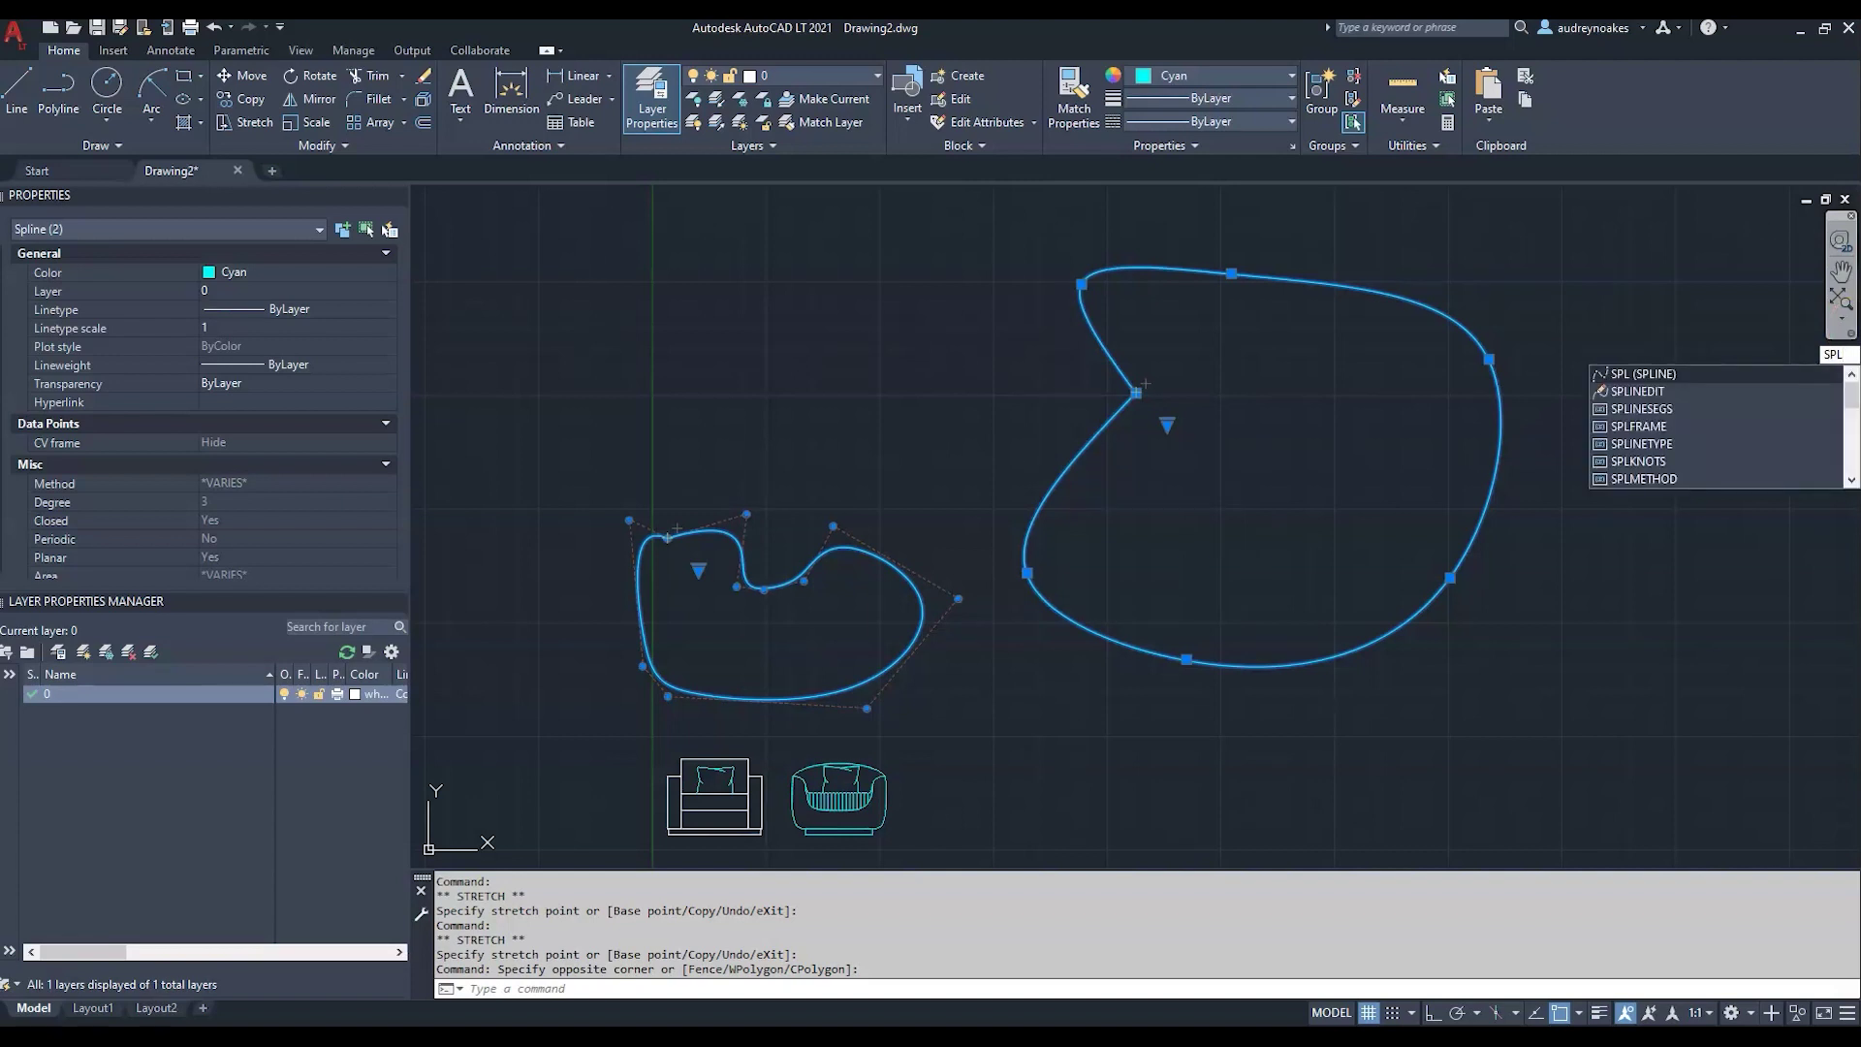
{"action": "key", "text": "Return"}
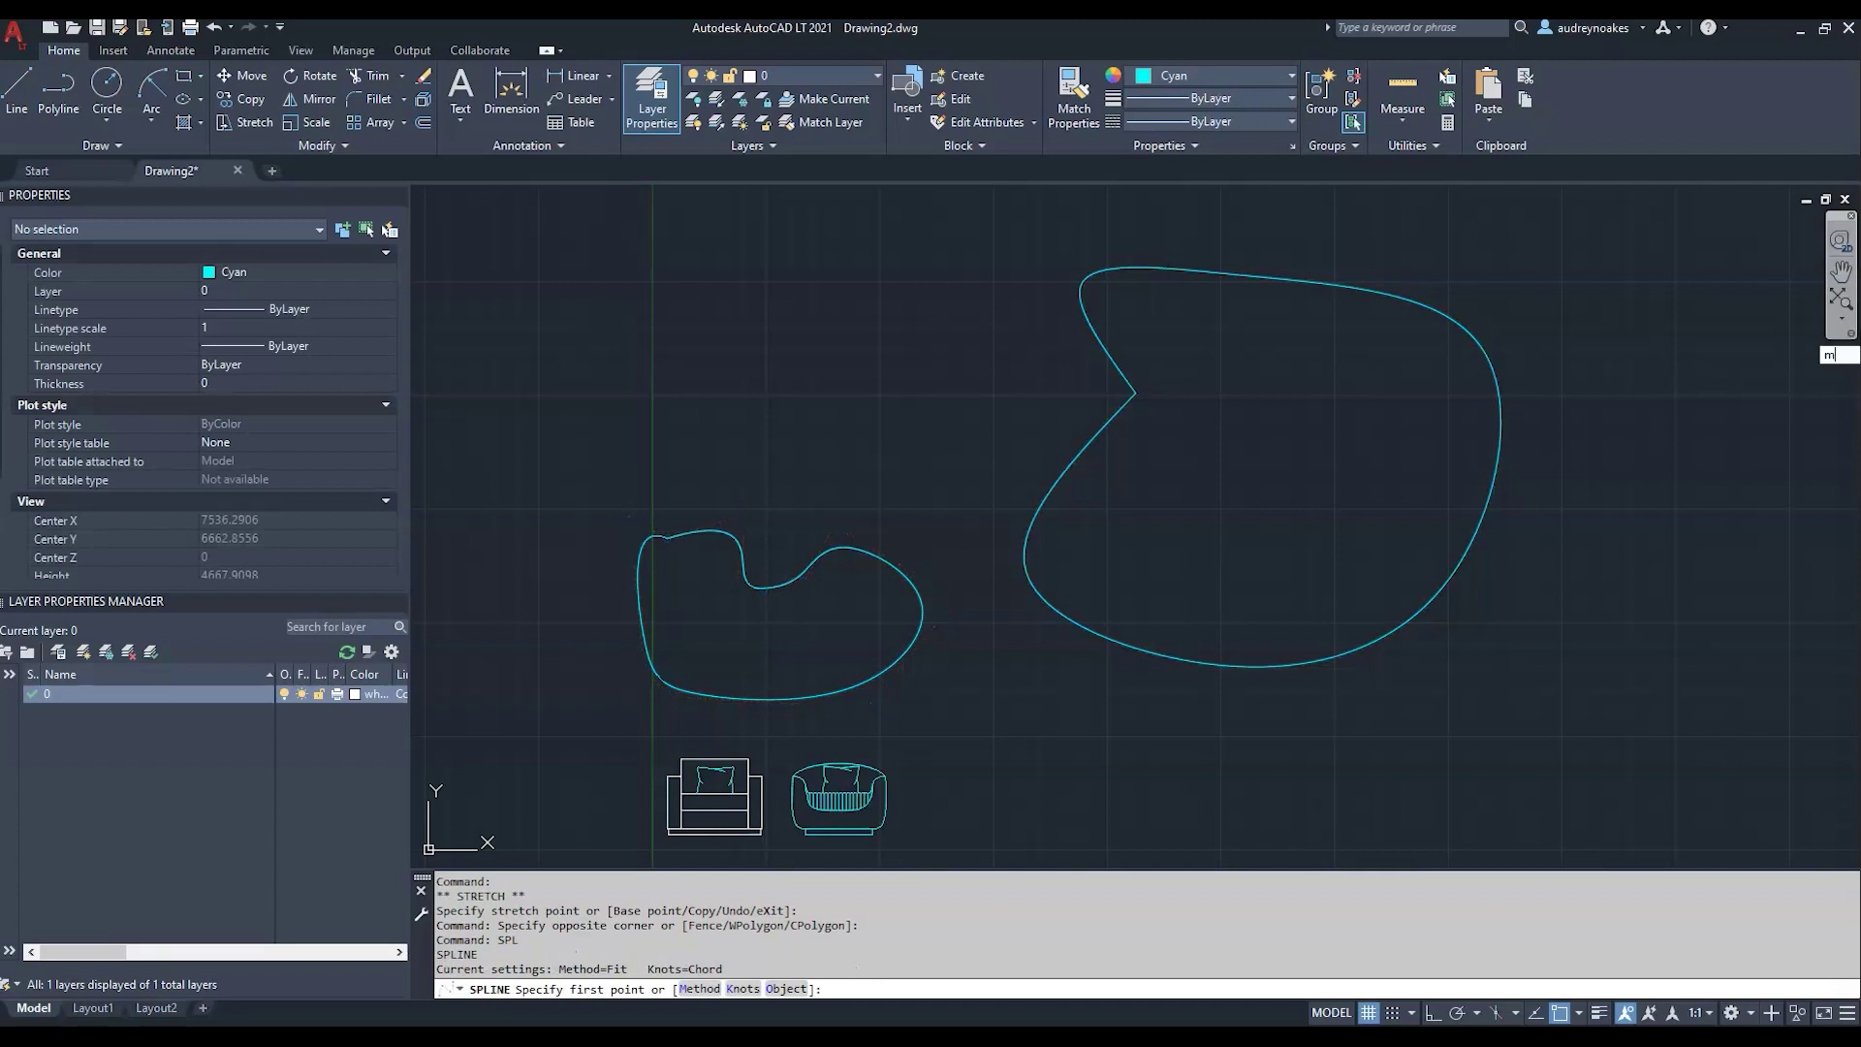
{"action": "key", "text": "Return"}
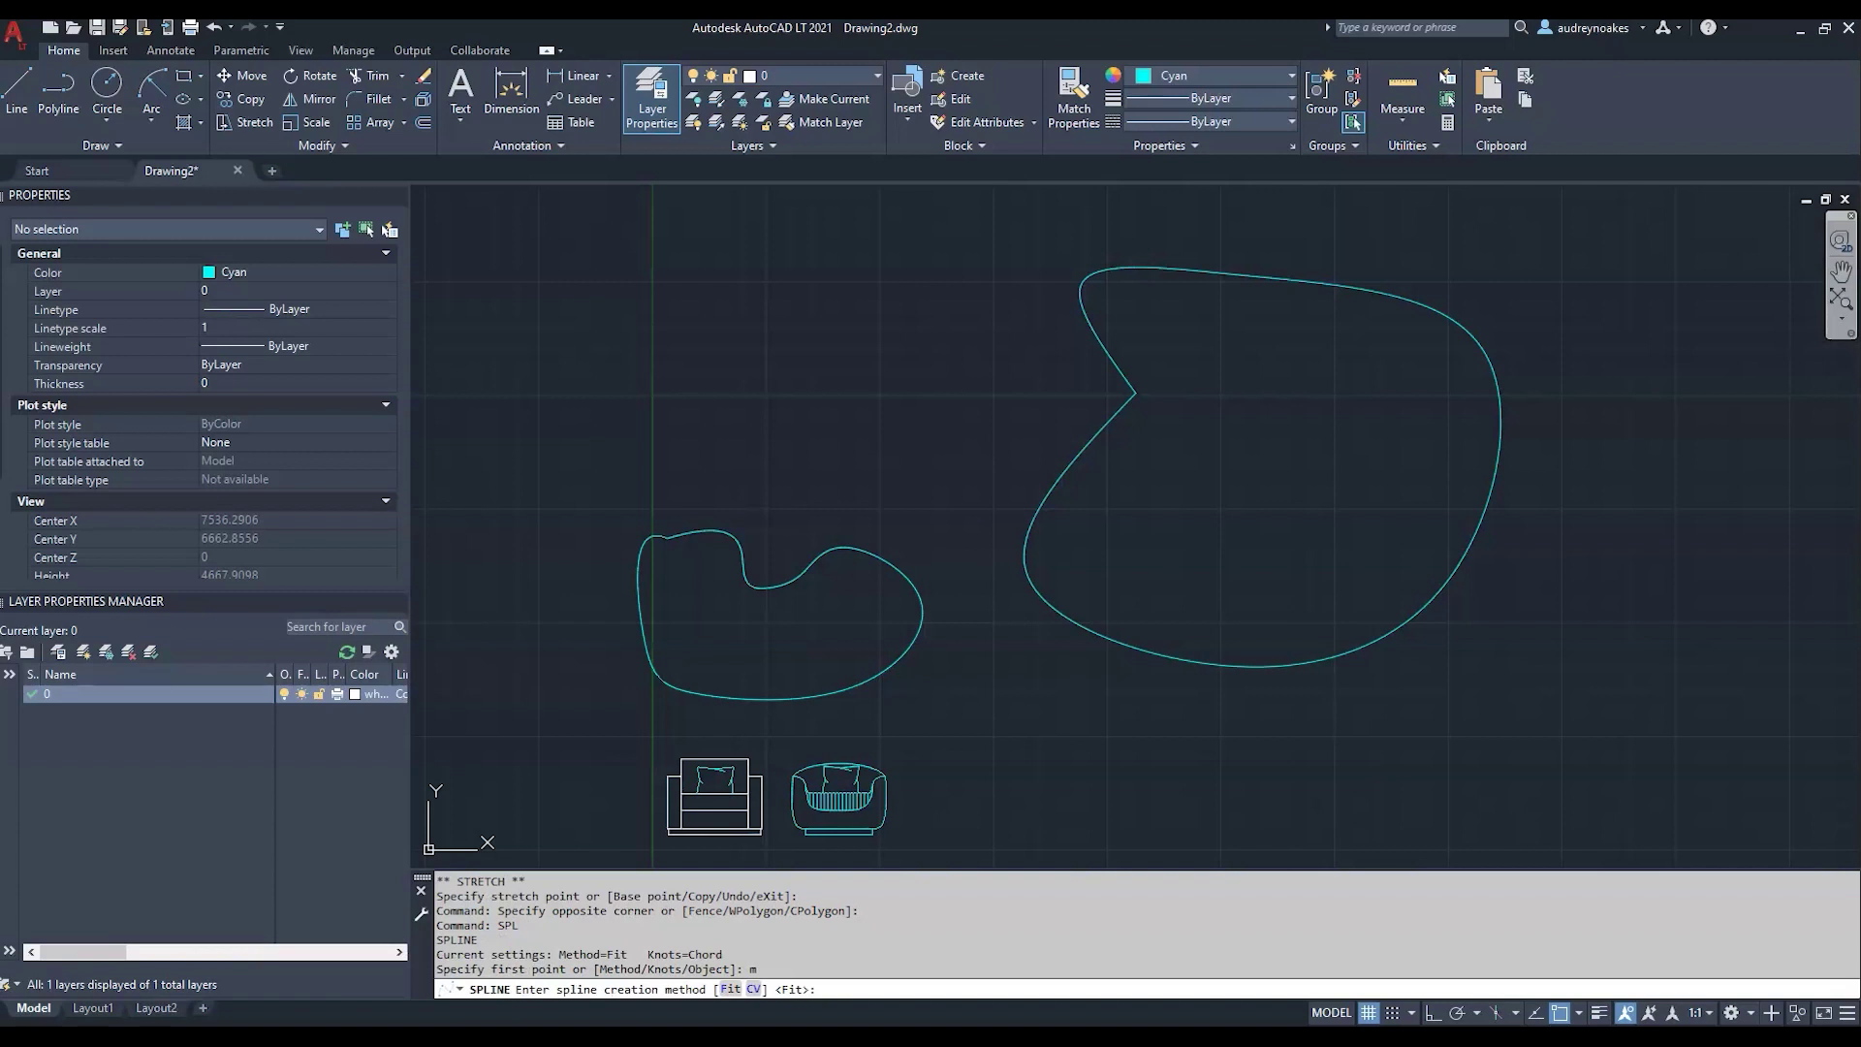
{"action": "key", "text": "Escape"}
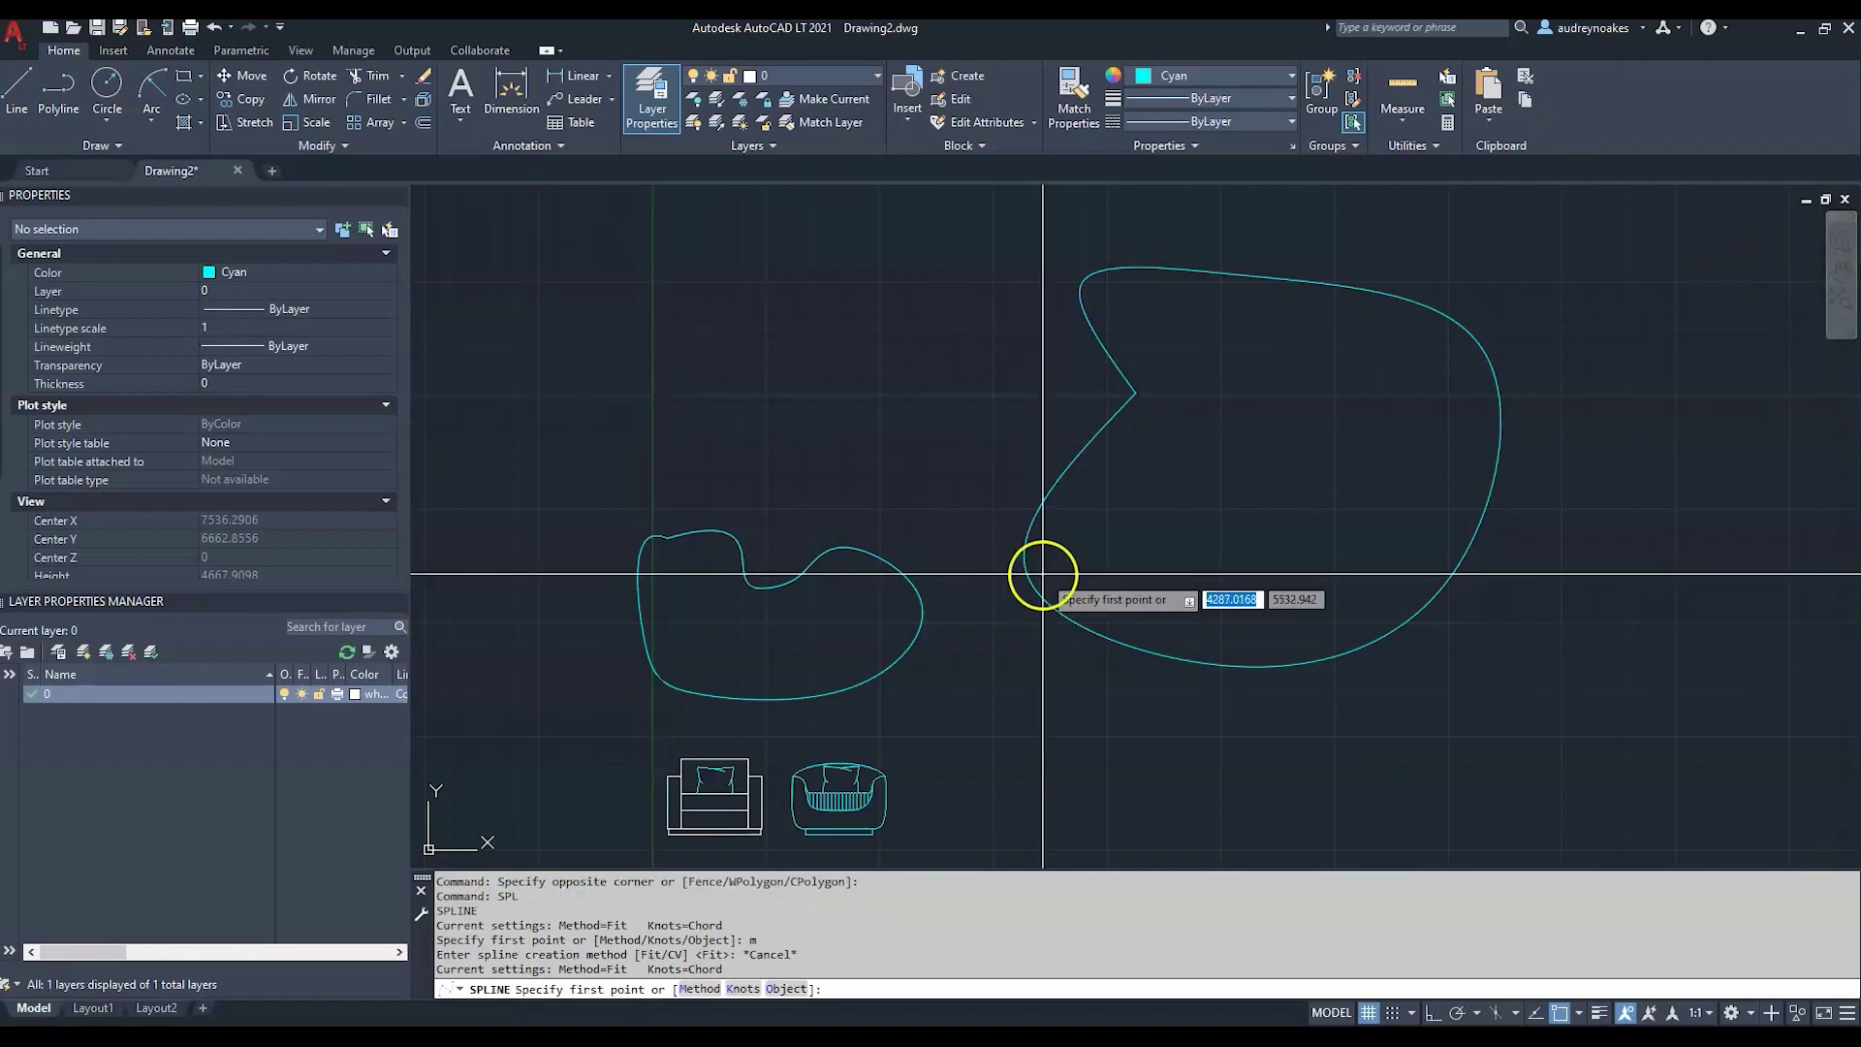
{"action": "scroll", "coordinate": [1037, 582], "scroll_direction": "down", "scroll_amount": 1}
{"action": "scroll", "coordinate": [902, 616], "scroll_direction": "up", "scroll_amount": 1}
{"action": "scroll", "coordinate": [789, 727], "scroll_direction": "down", "scroll_amount": 1}
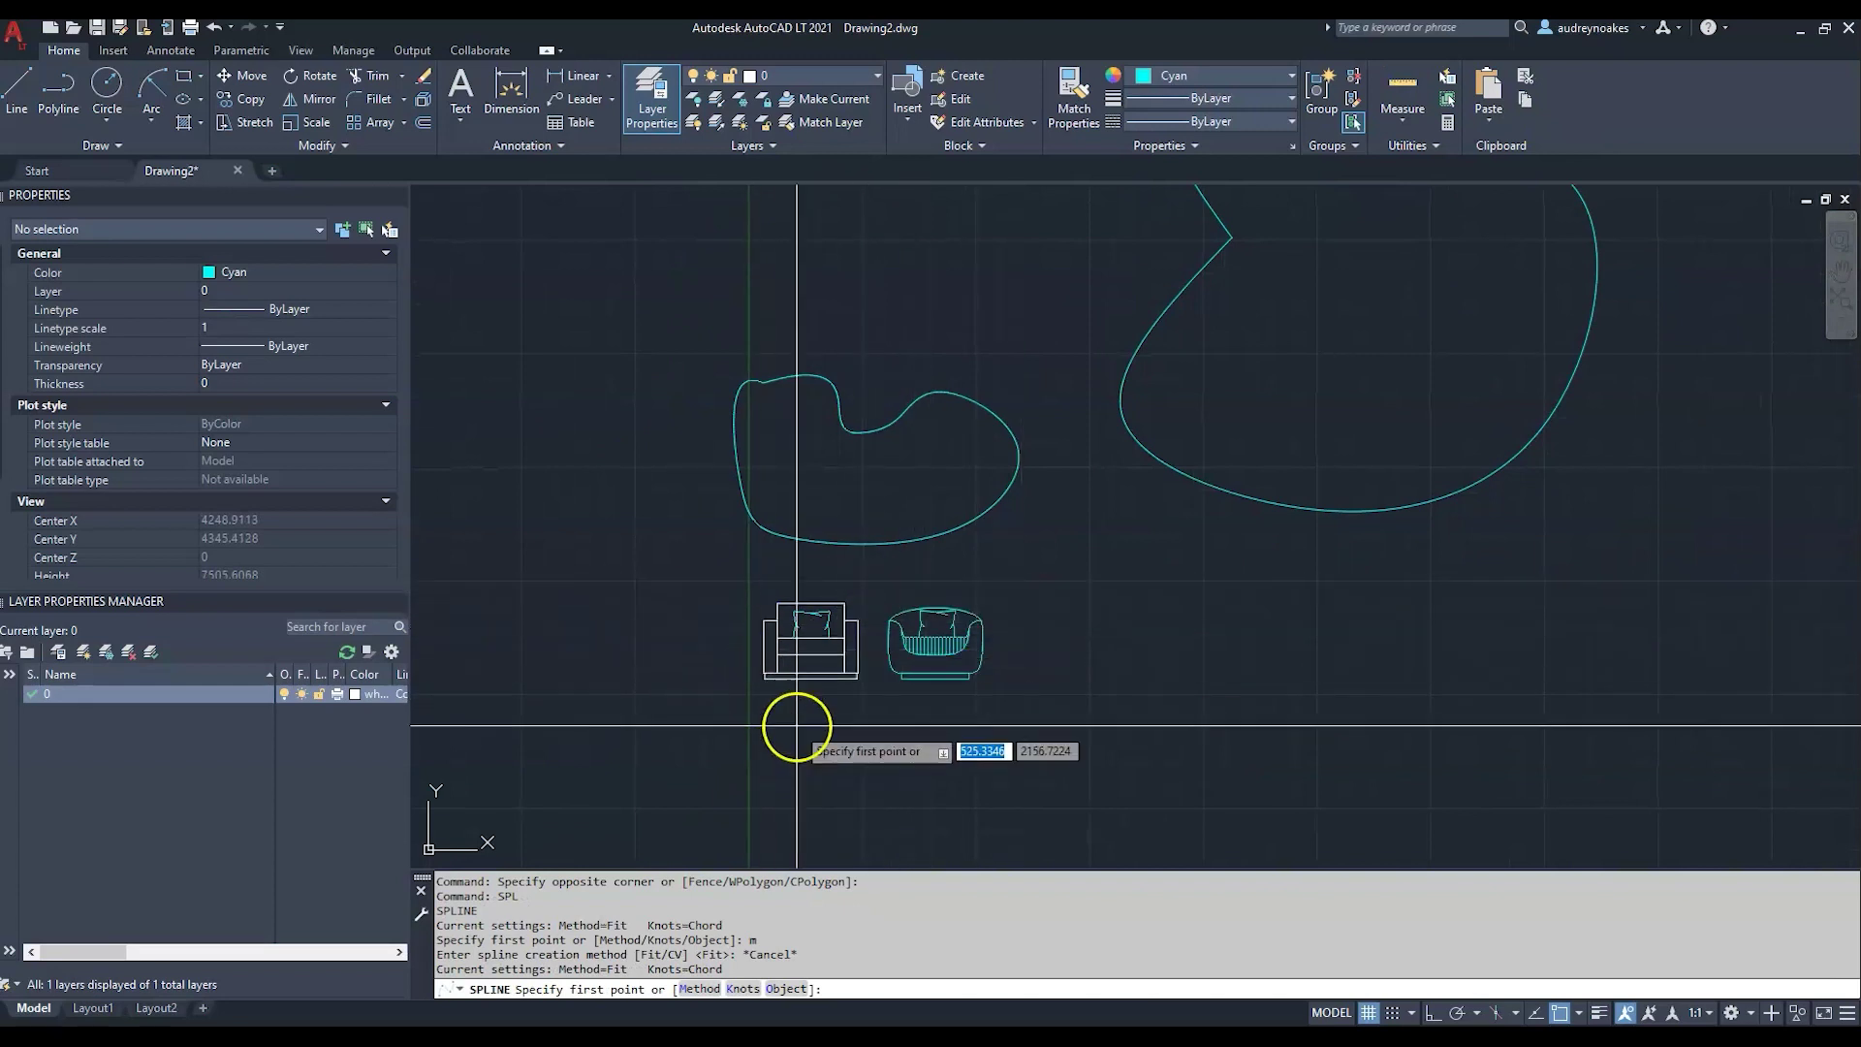
{"action": "scroll", "coordinate": [760, 610], "scroll_direction": "up", "scroll_amount": 1}
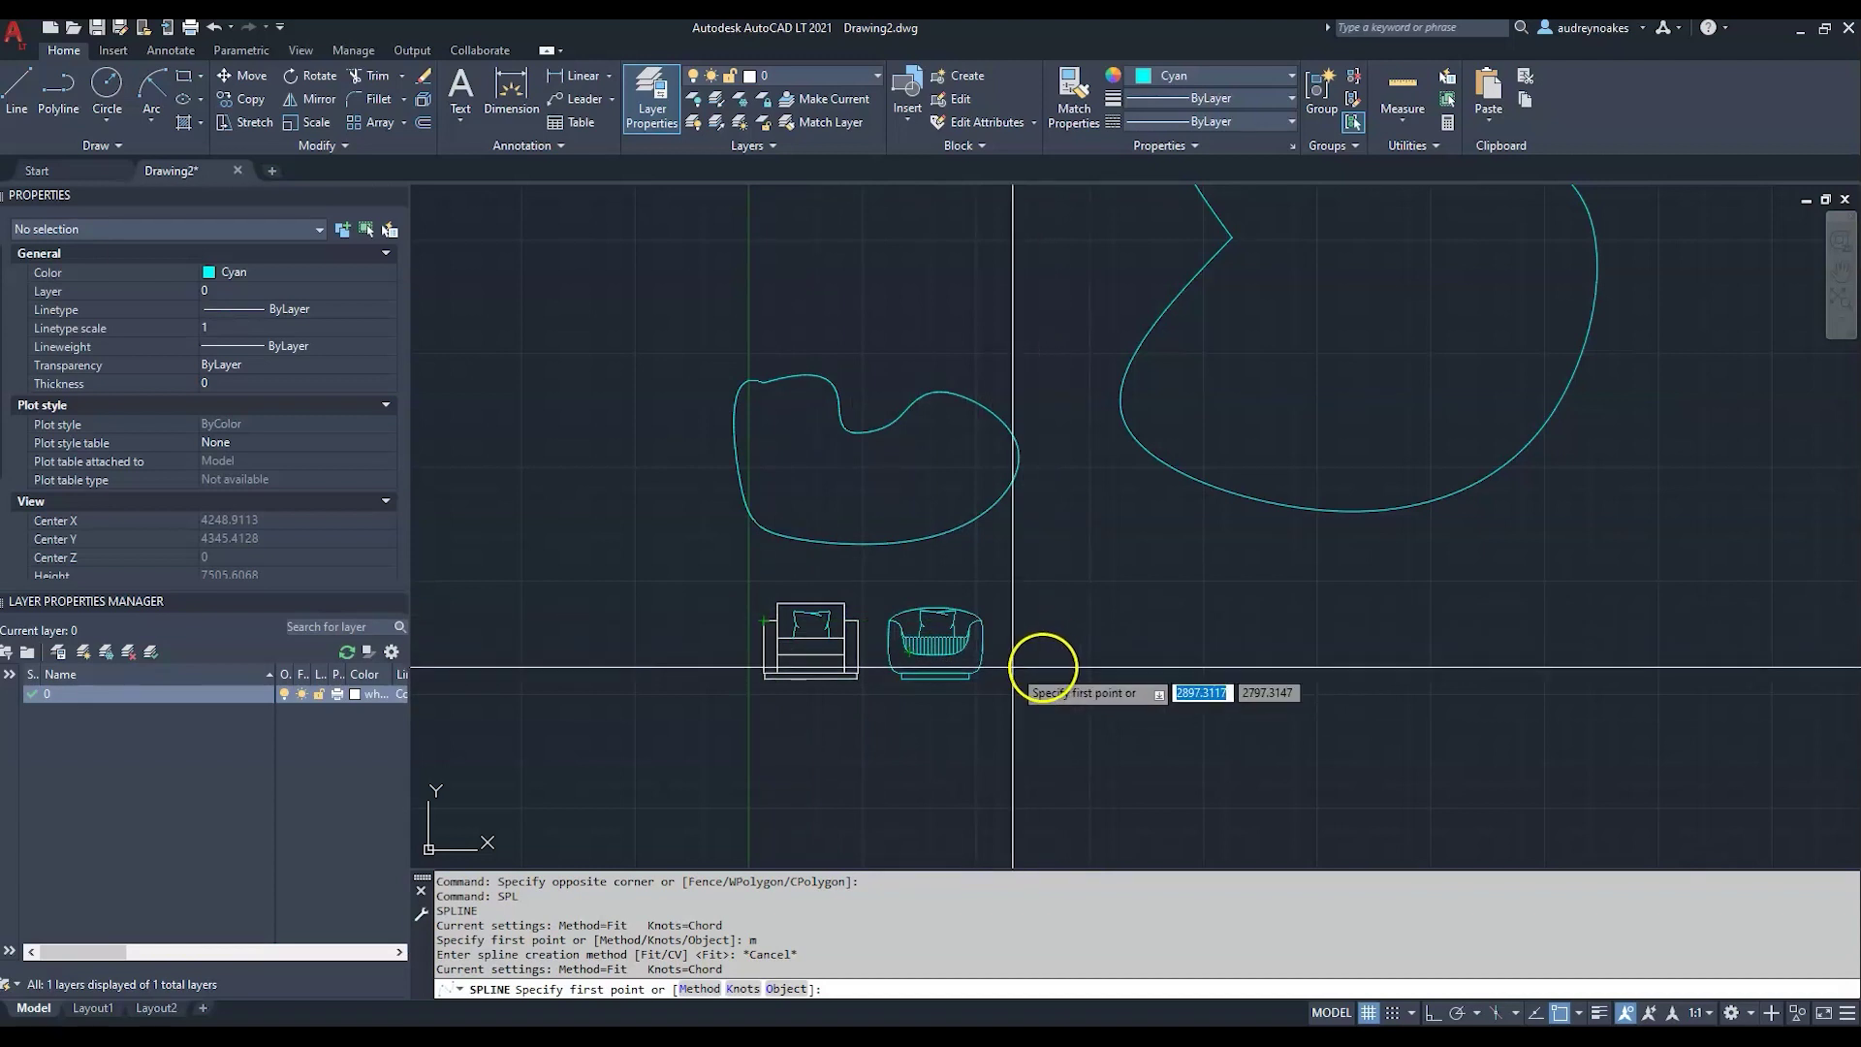
{"action": "scroll", "coordinate": [983, 691], "scroll_direction": "up", "scroll_amount": 4}
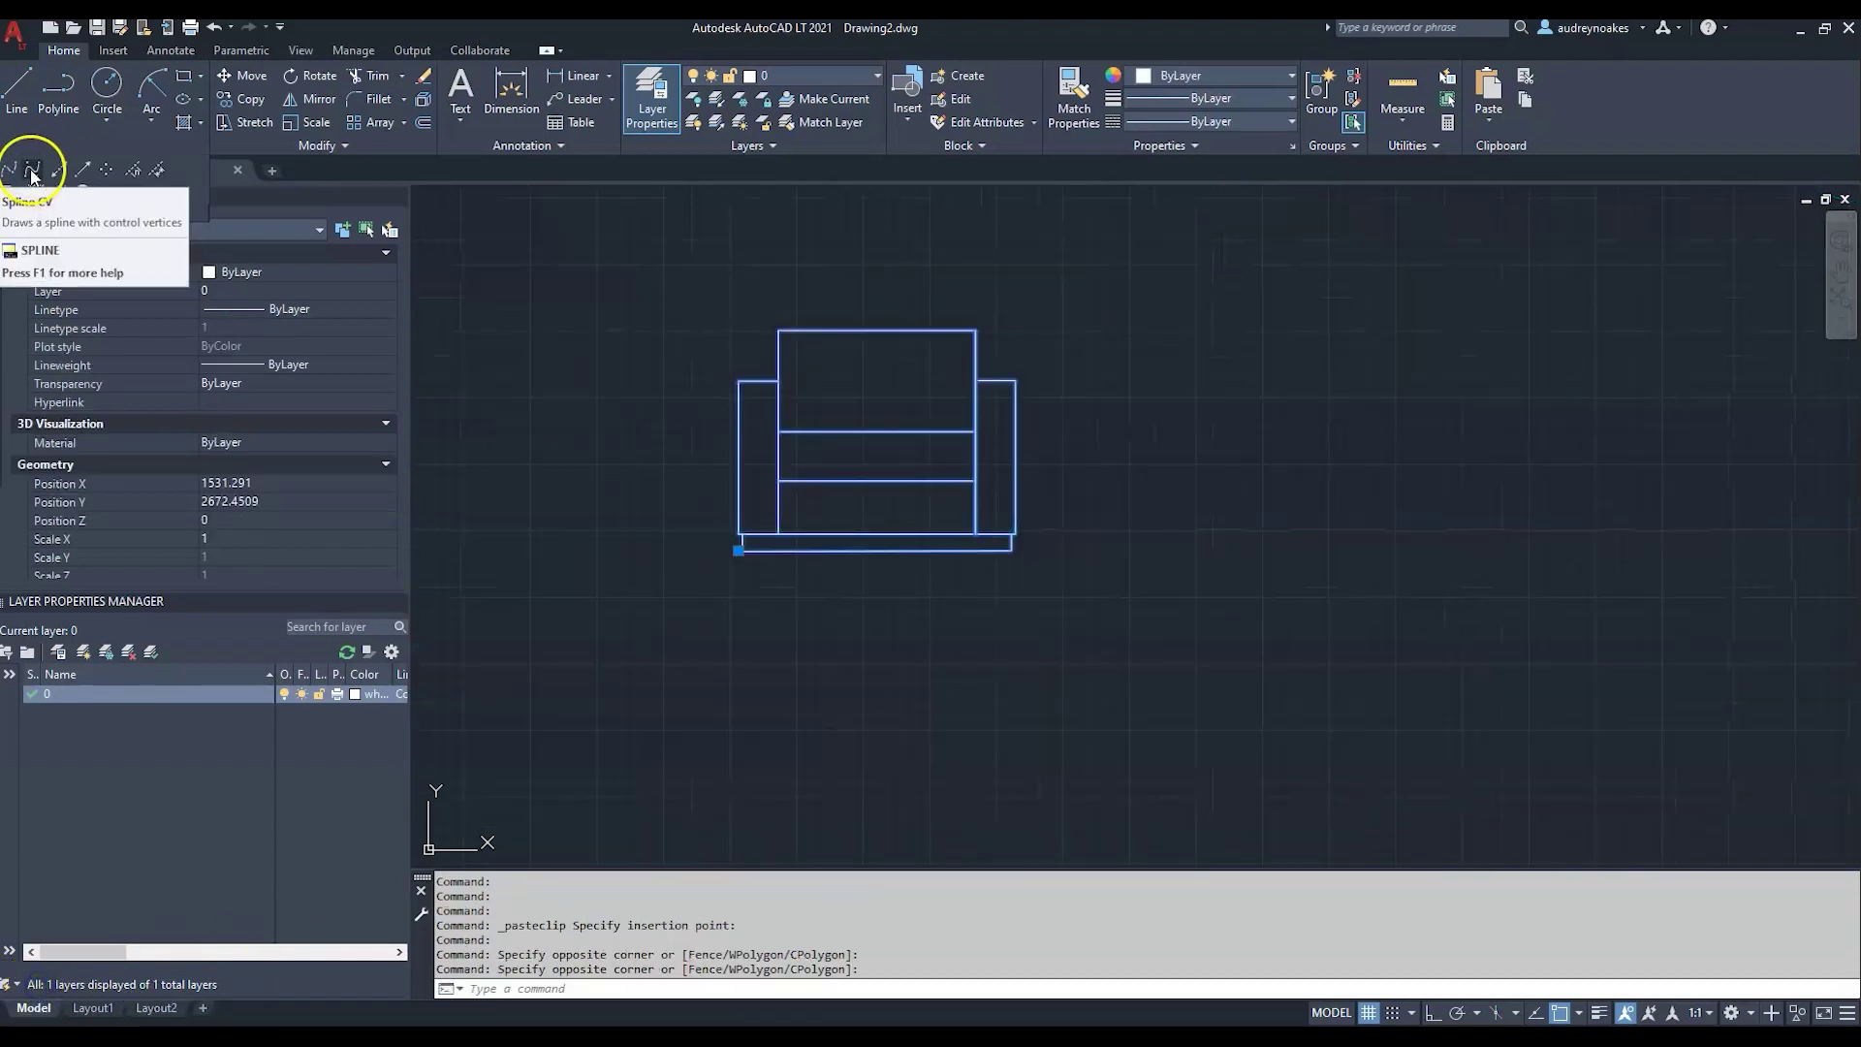
{"action": "left_click", "coordinate": [32, 173]}
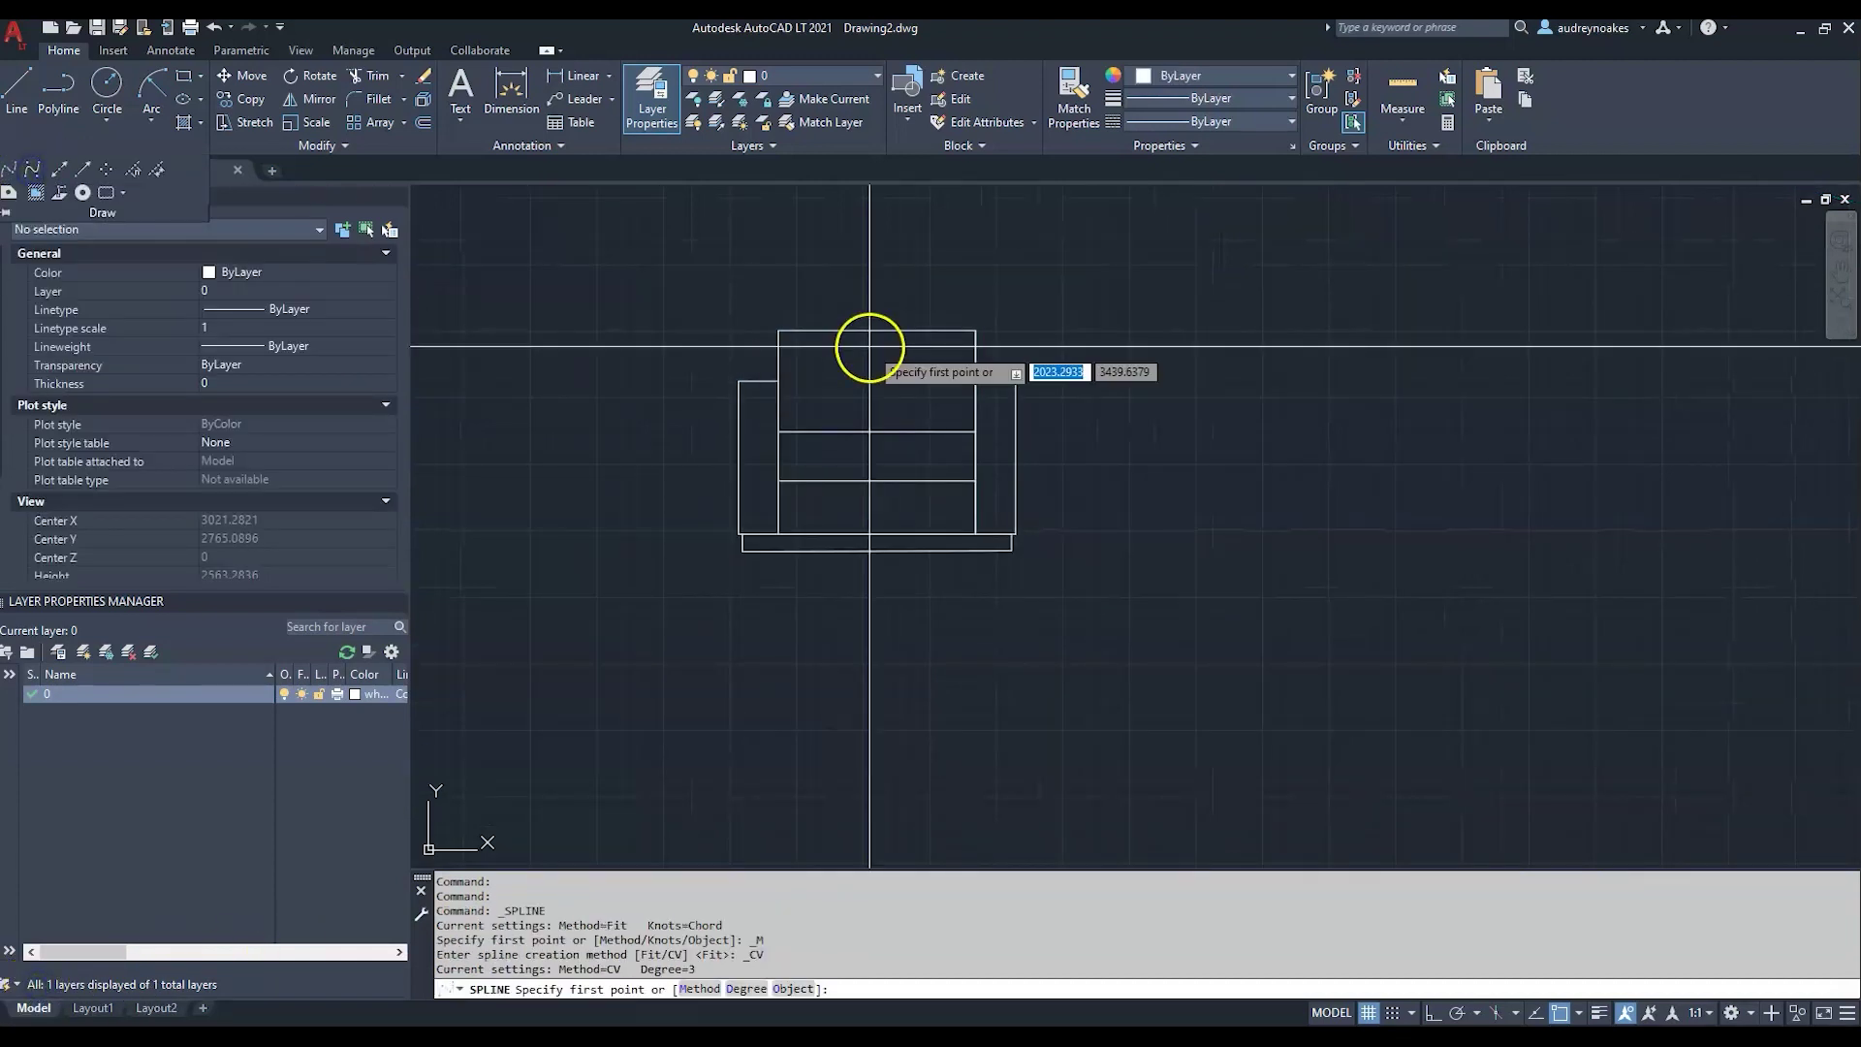
- Snap CV points from the left arm top, down across the base, up to the right arm top
{"action": "scroll", "coordinate": [757, 388], "scroll_direction": "up", "scroll_amount": 4}
{"action": "left_click", "coordinate": [710, 333]}
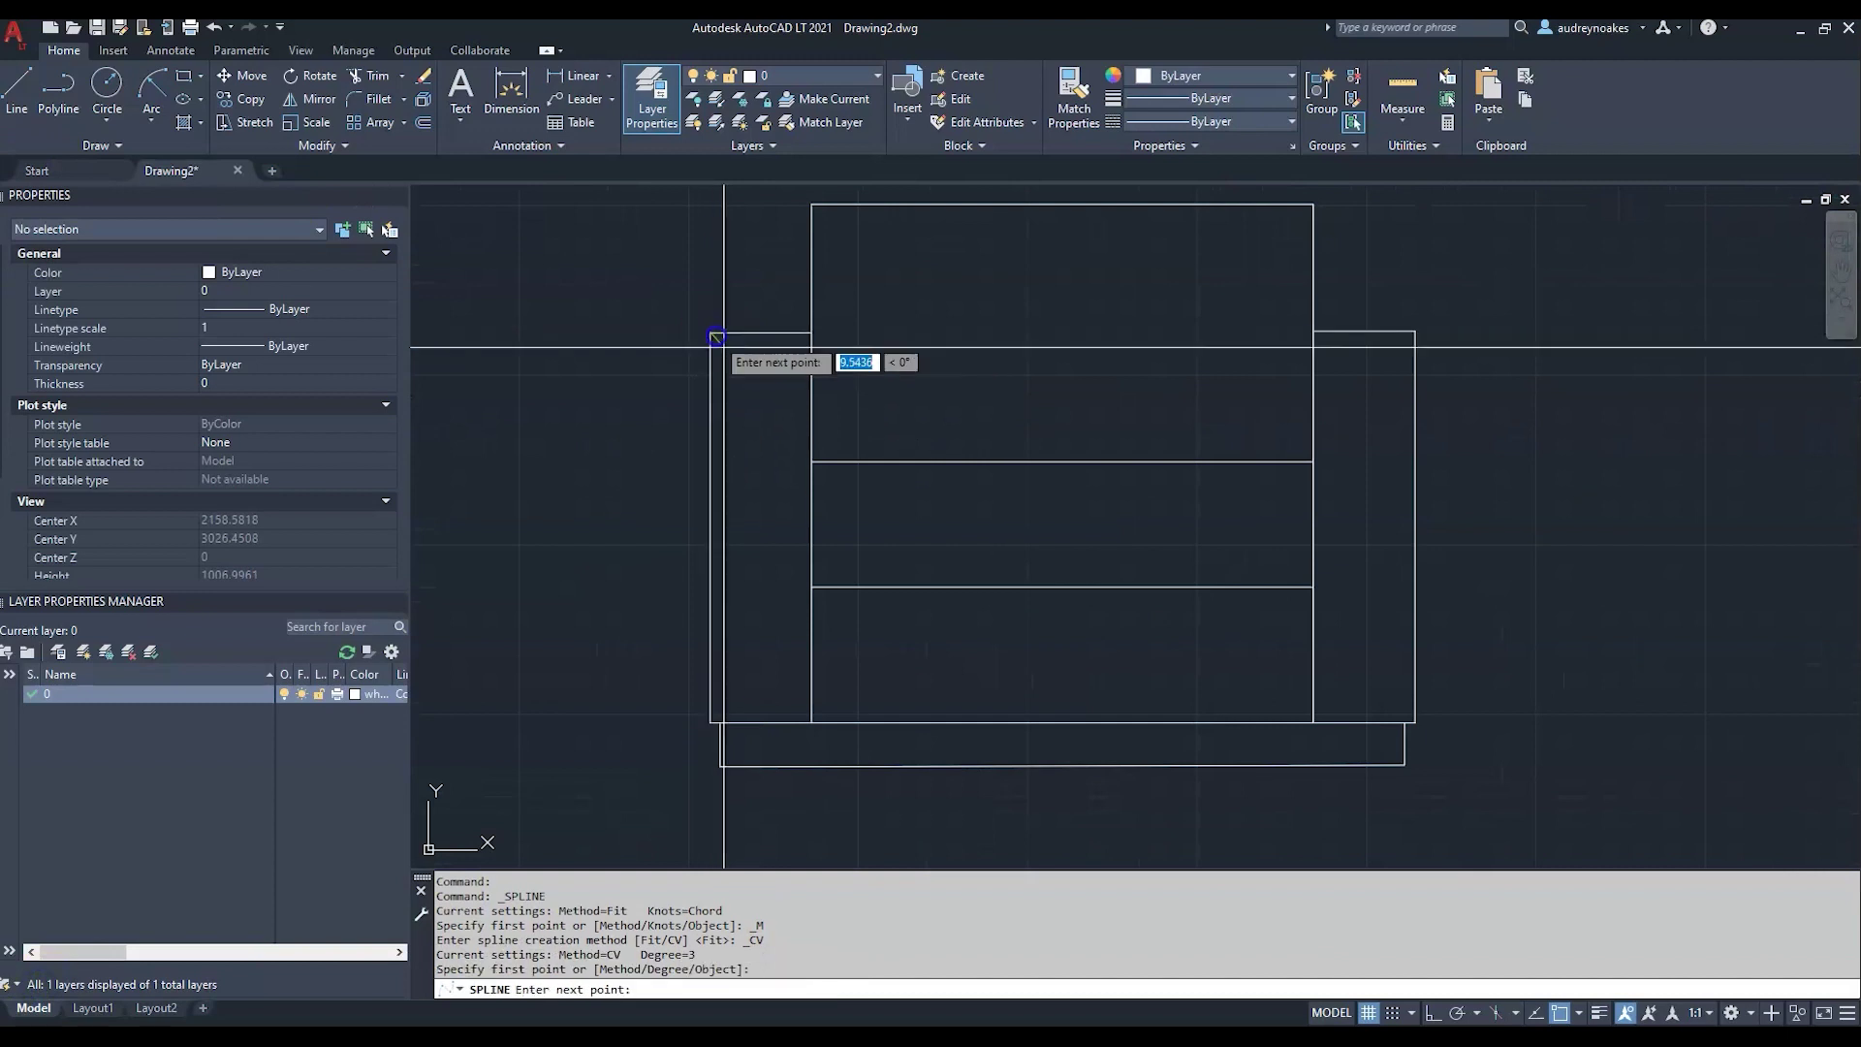
{"action": "left_click", "coordinate": [711, 722]}
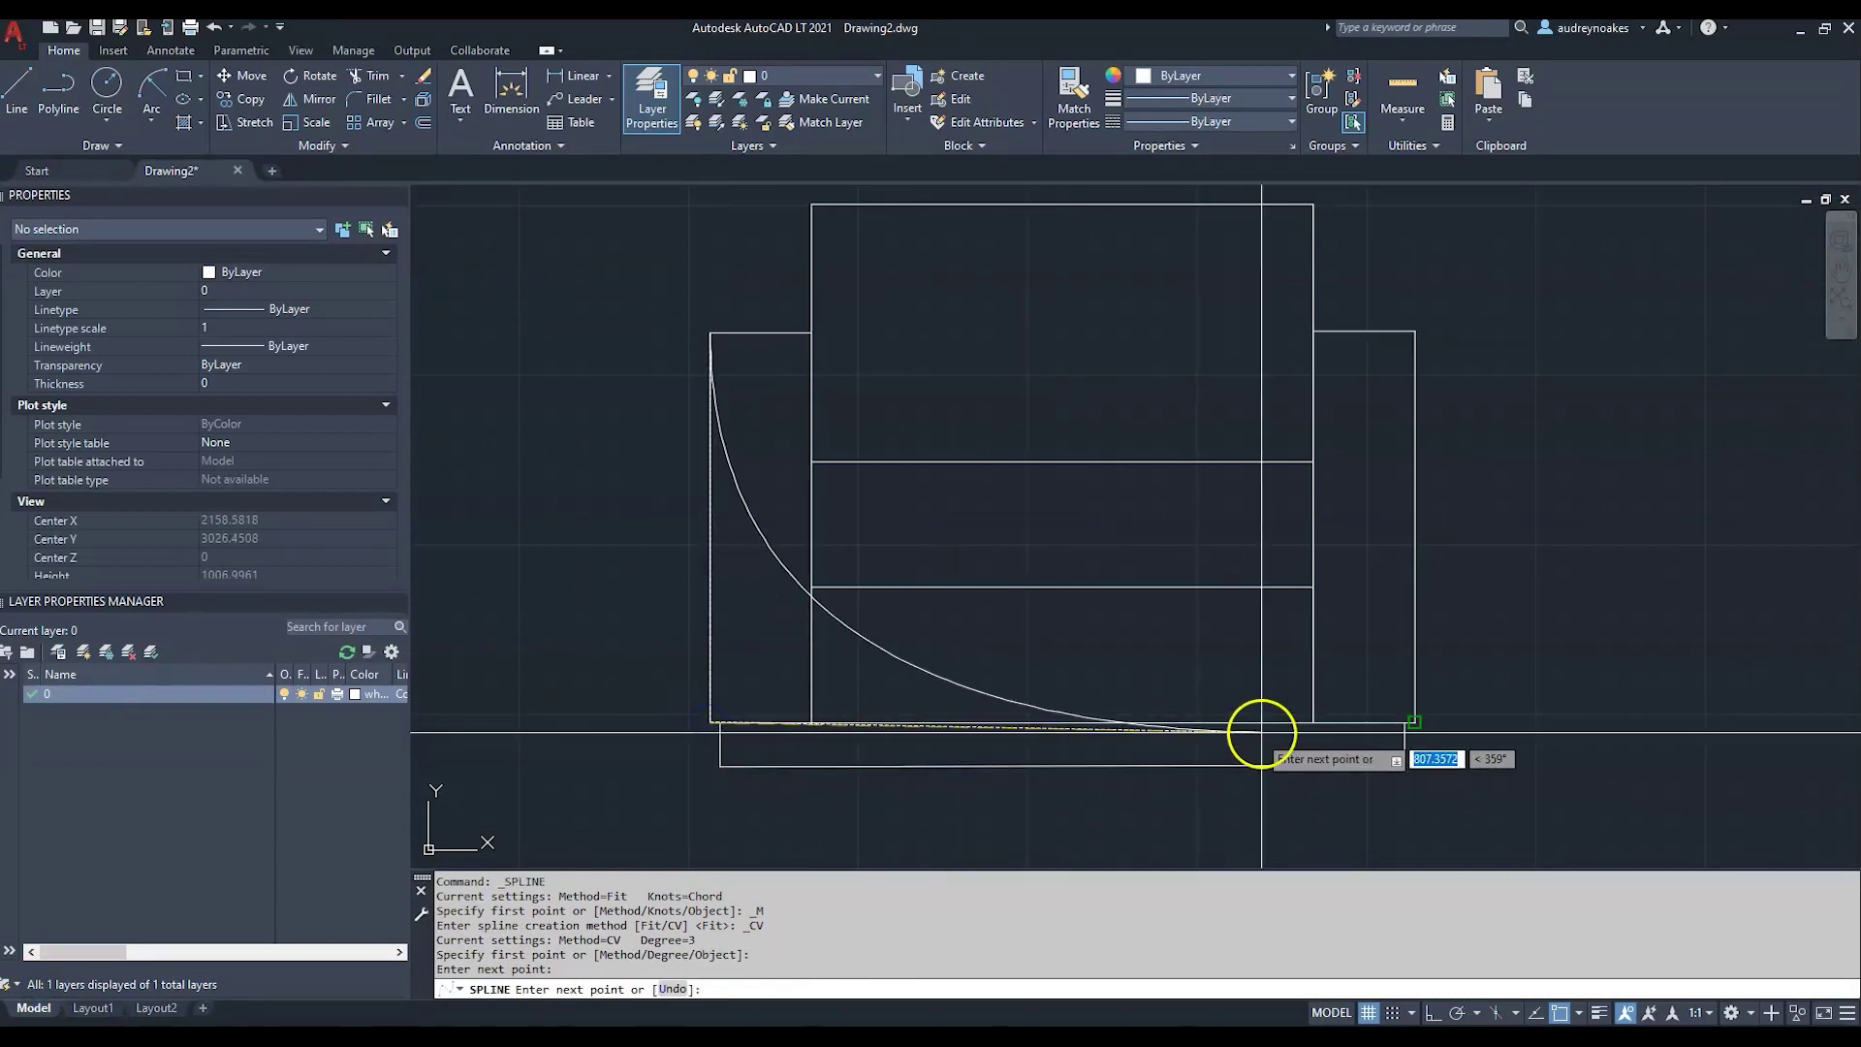
{"action": "left_click", "coordinate": [812, 724]}
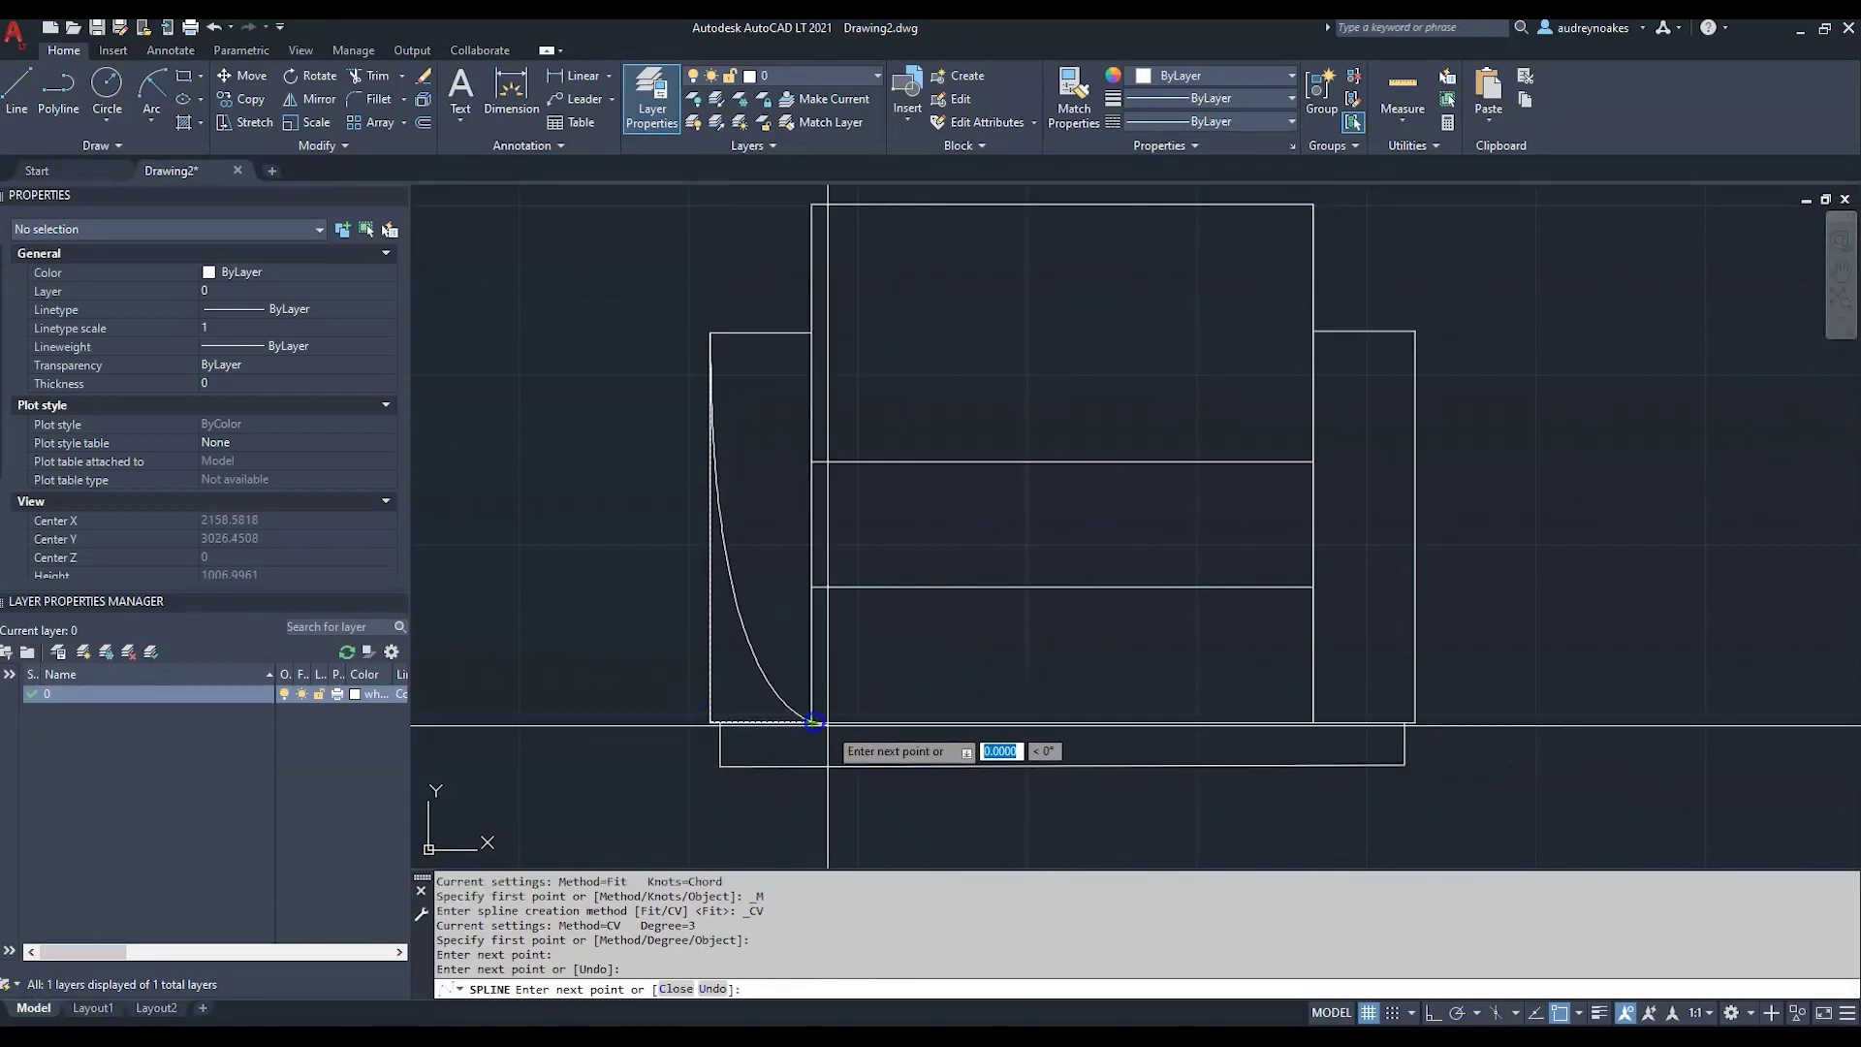
{"action": "left_click", "coordinate": [1063, 722]}
{"action": "left_click", "coordinate": [1316, 722]}
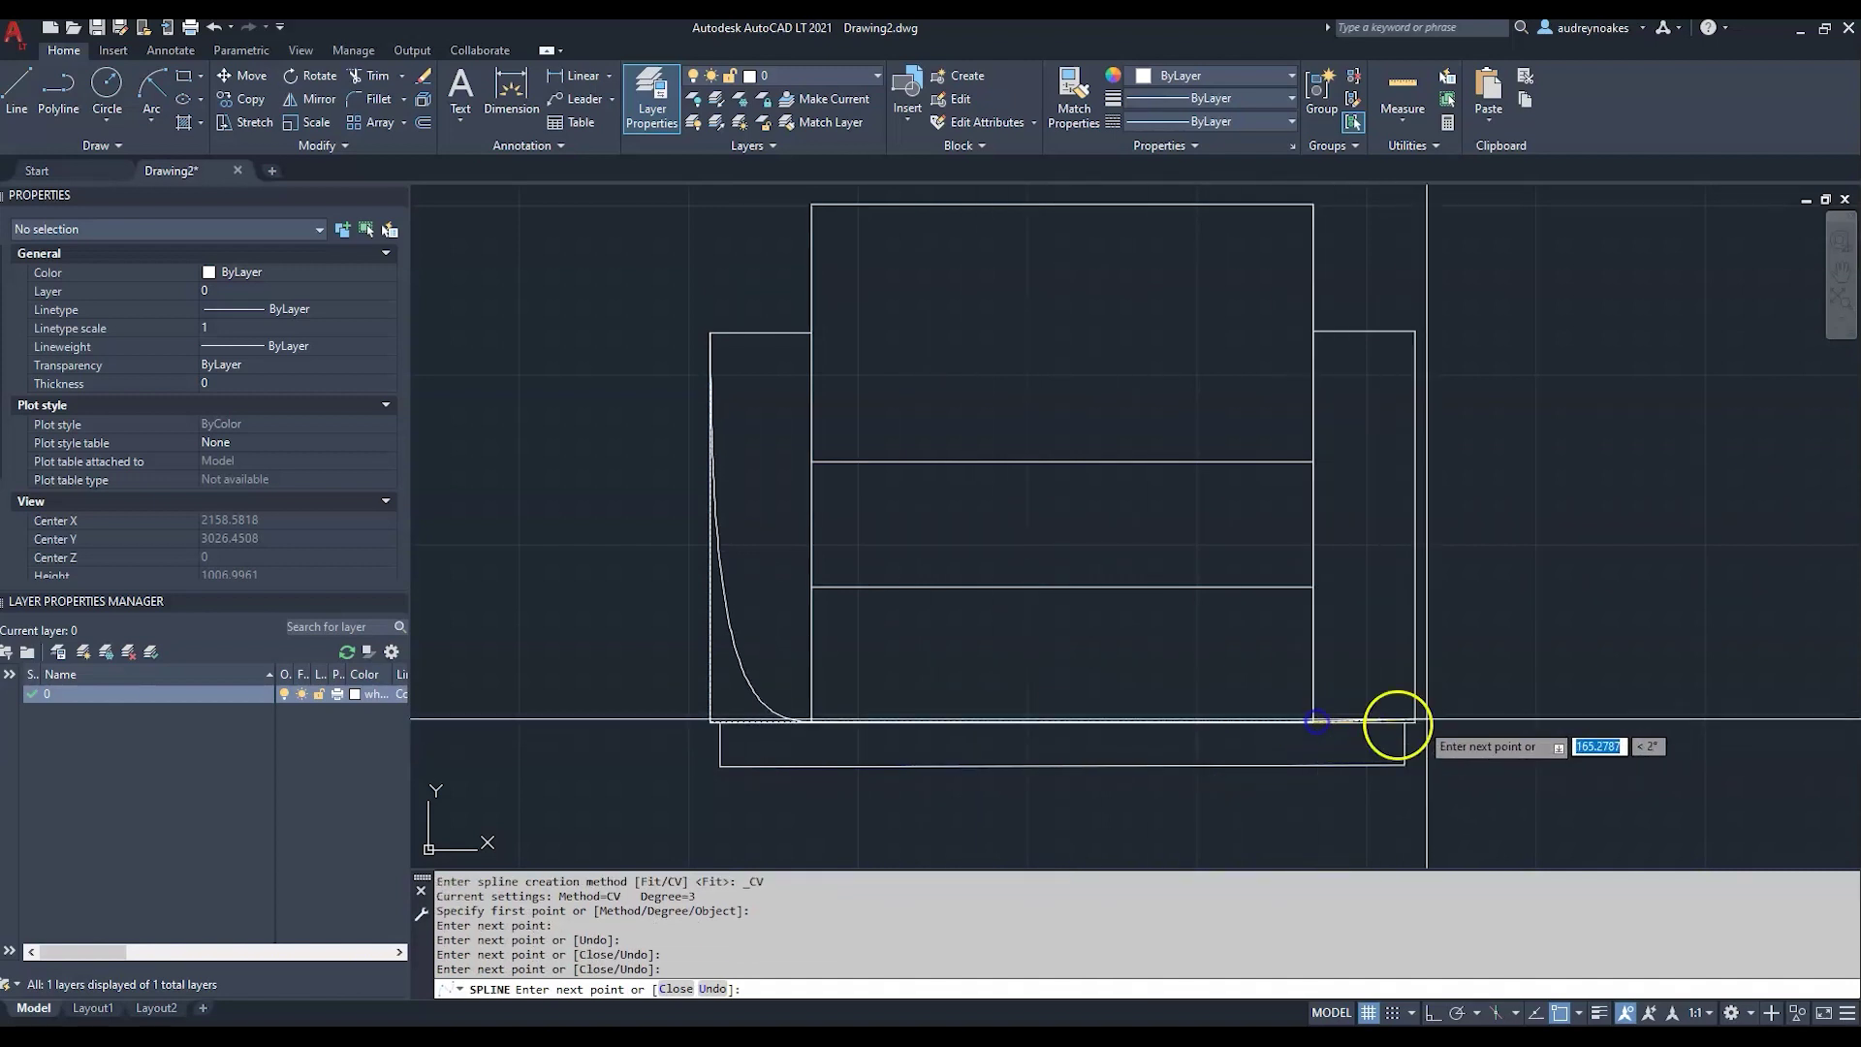
{"action": "left_click", "coordinate": [1415, 721]}
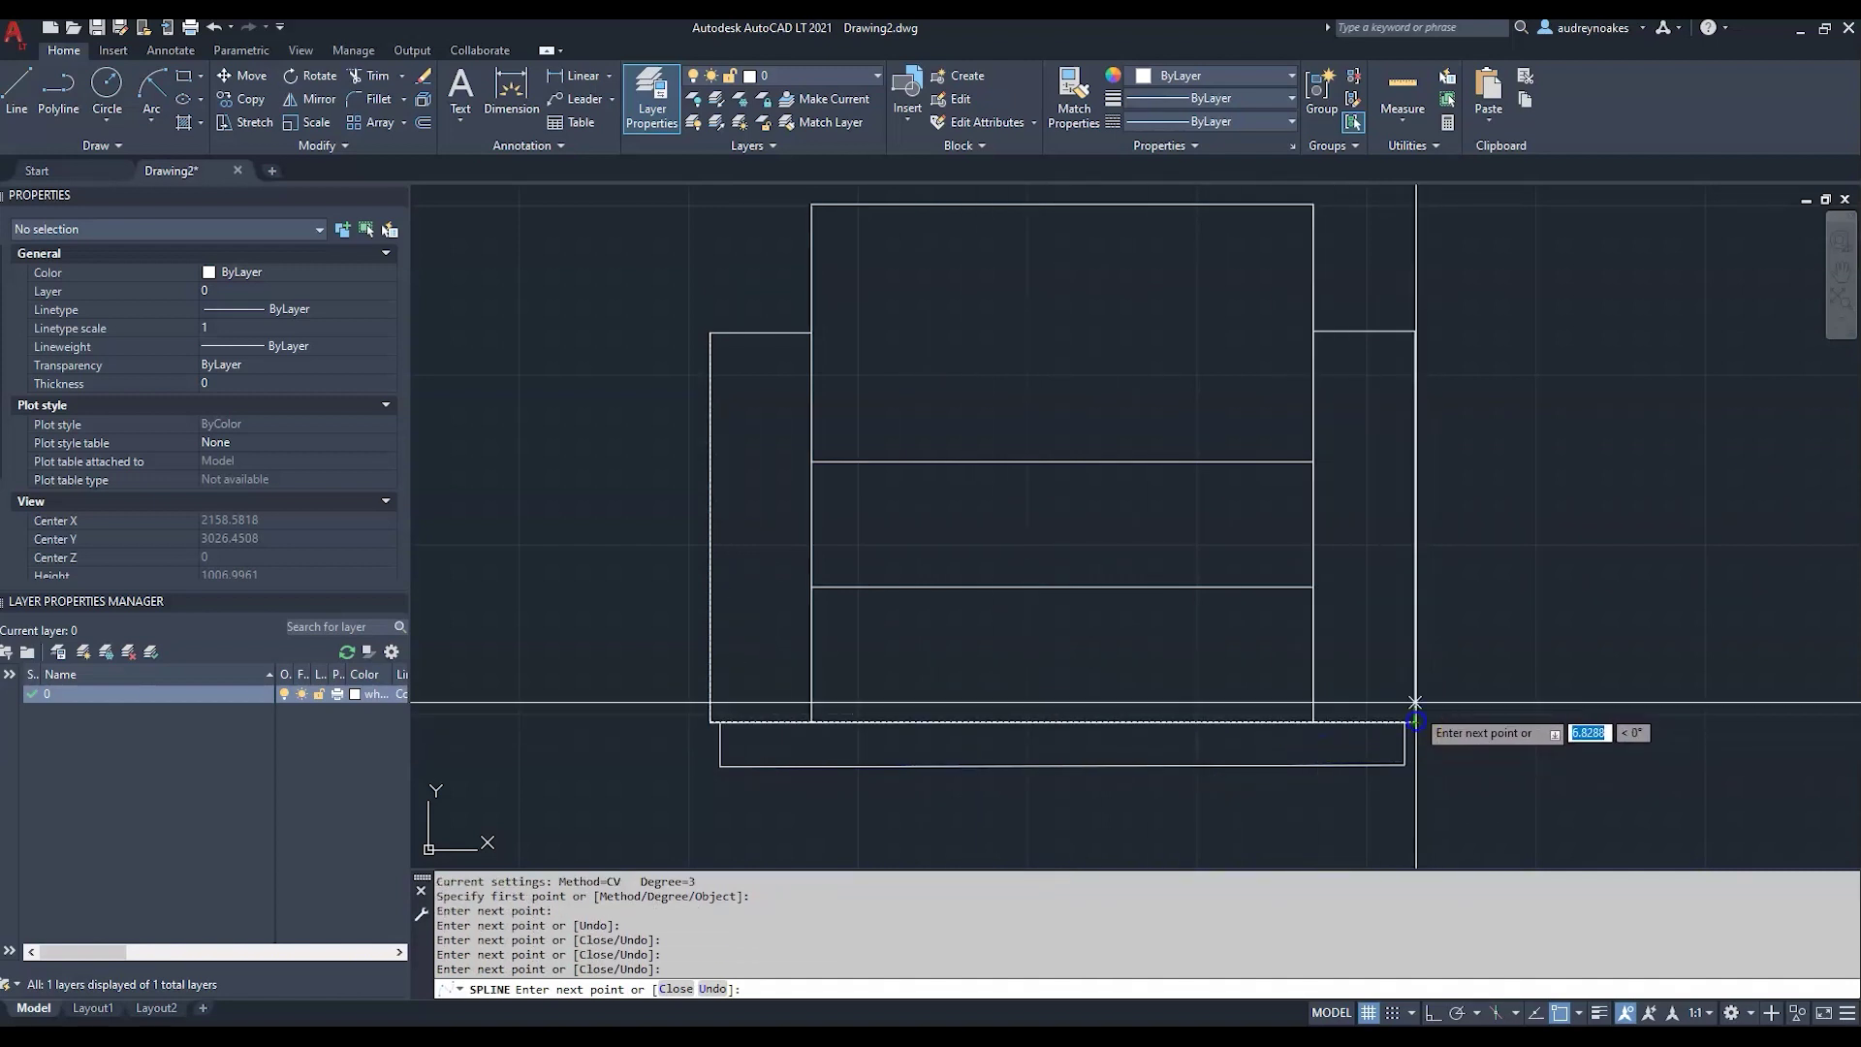
{"action": "left_click", "coordinate": [1414, 333]}
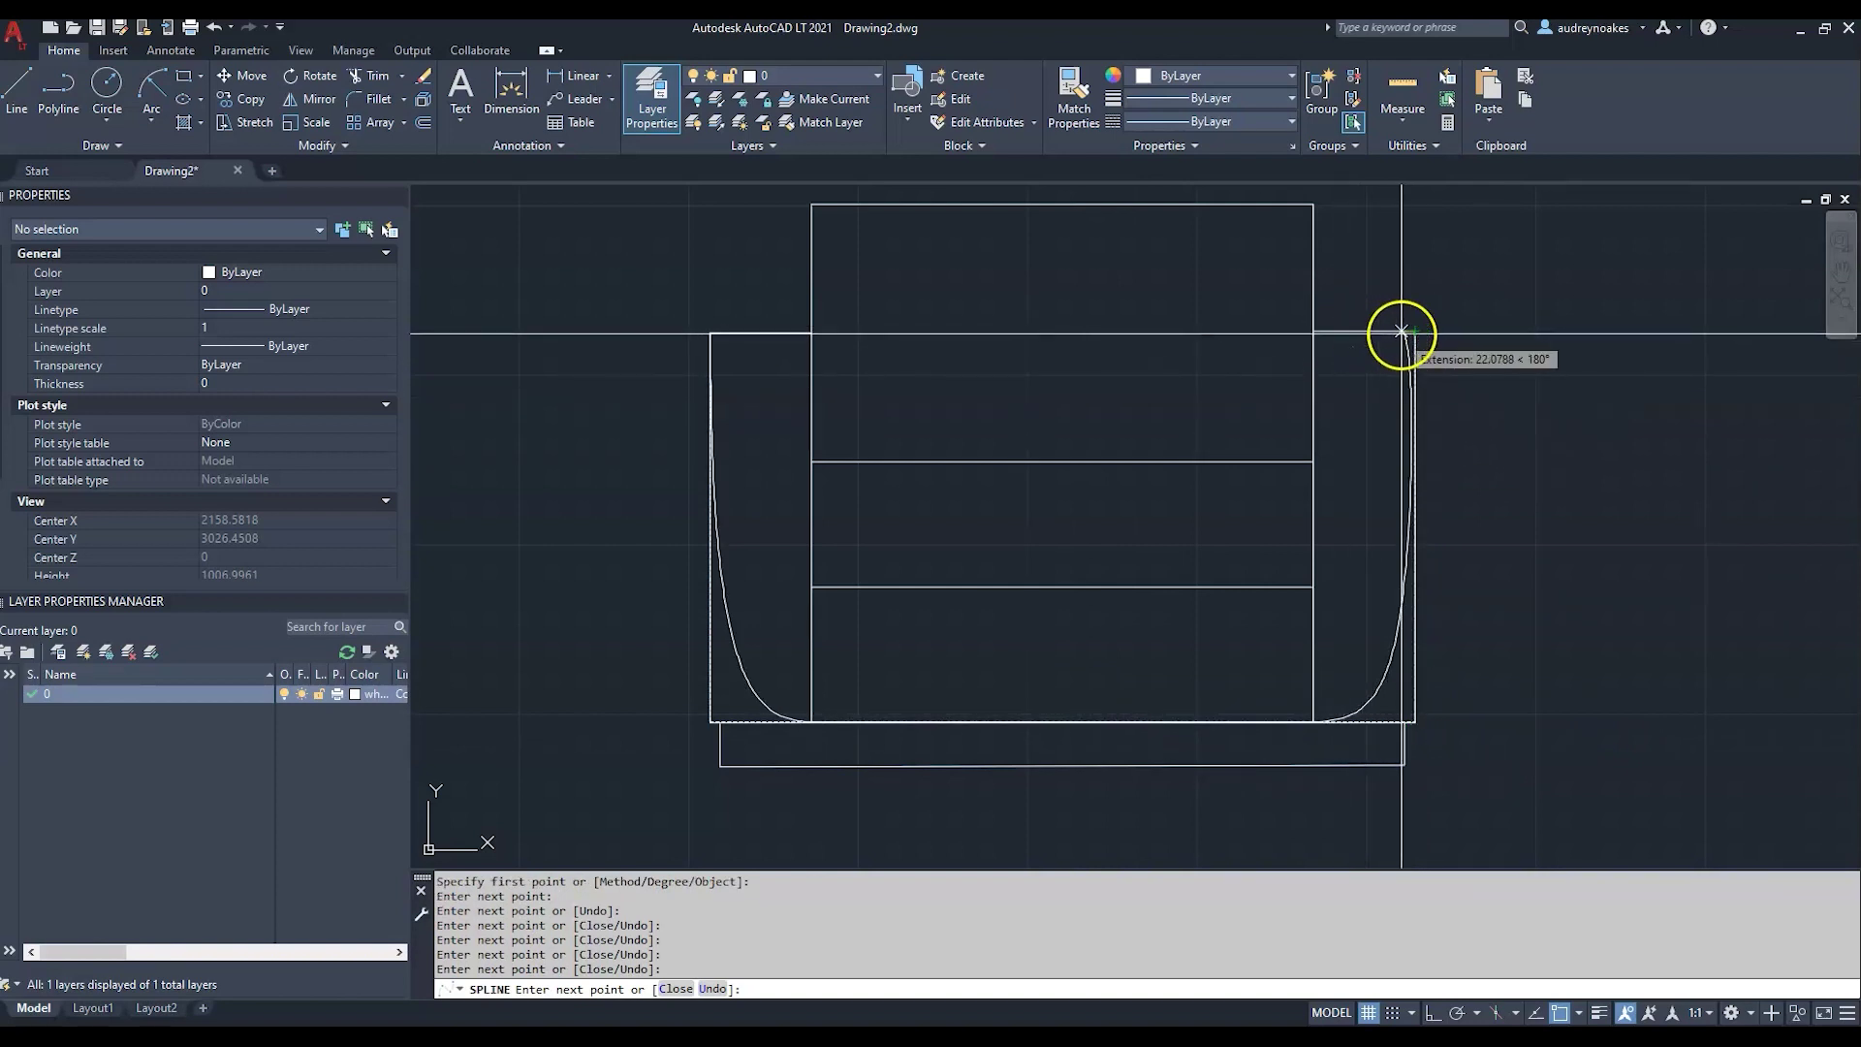
{"action": "key", "text": "Return"}
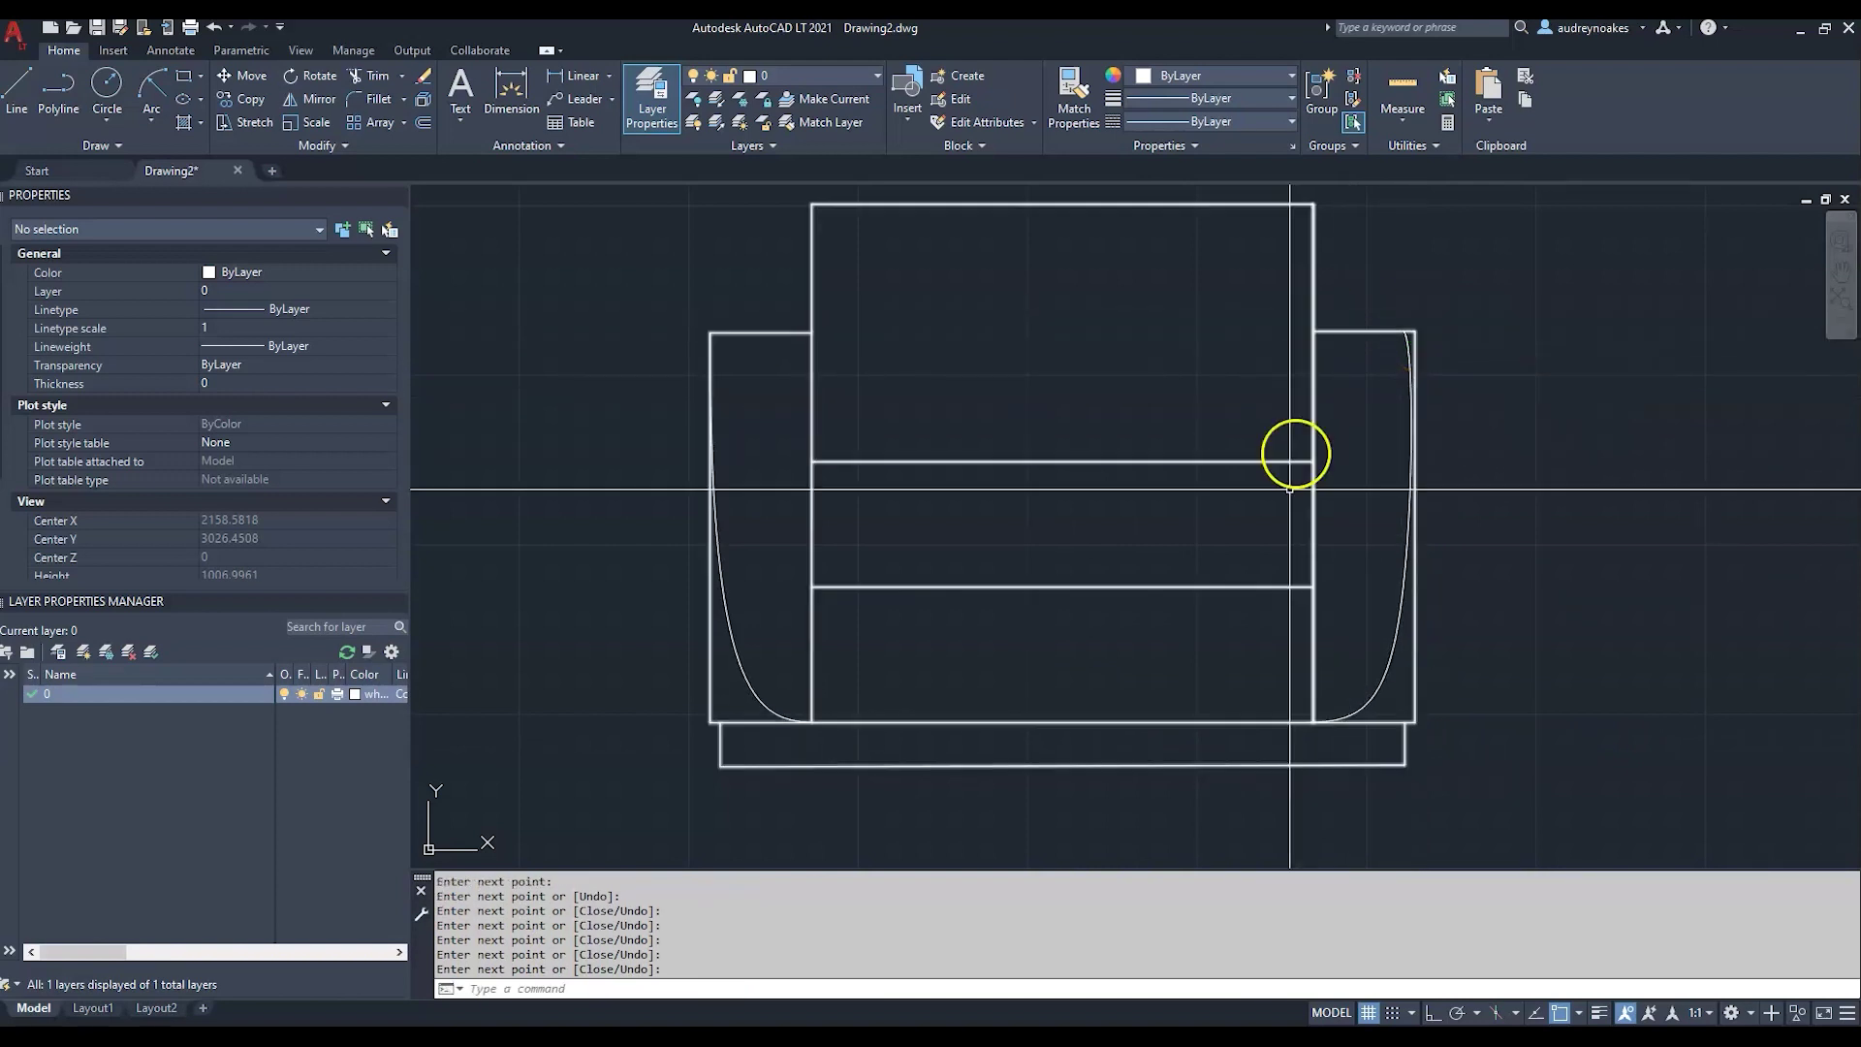
- Nudge the body spline's top endpoint, bottom-left and bottom-right vertices slightly outward
{"action": "left_click", "coordinate": [719, 534]}
{"action": "left_click", "coordinate": [724, 540]}
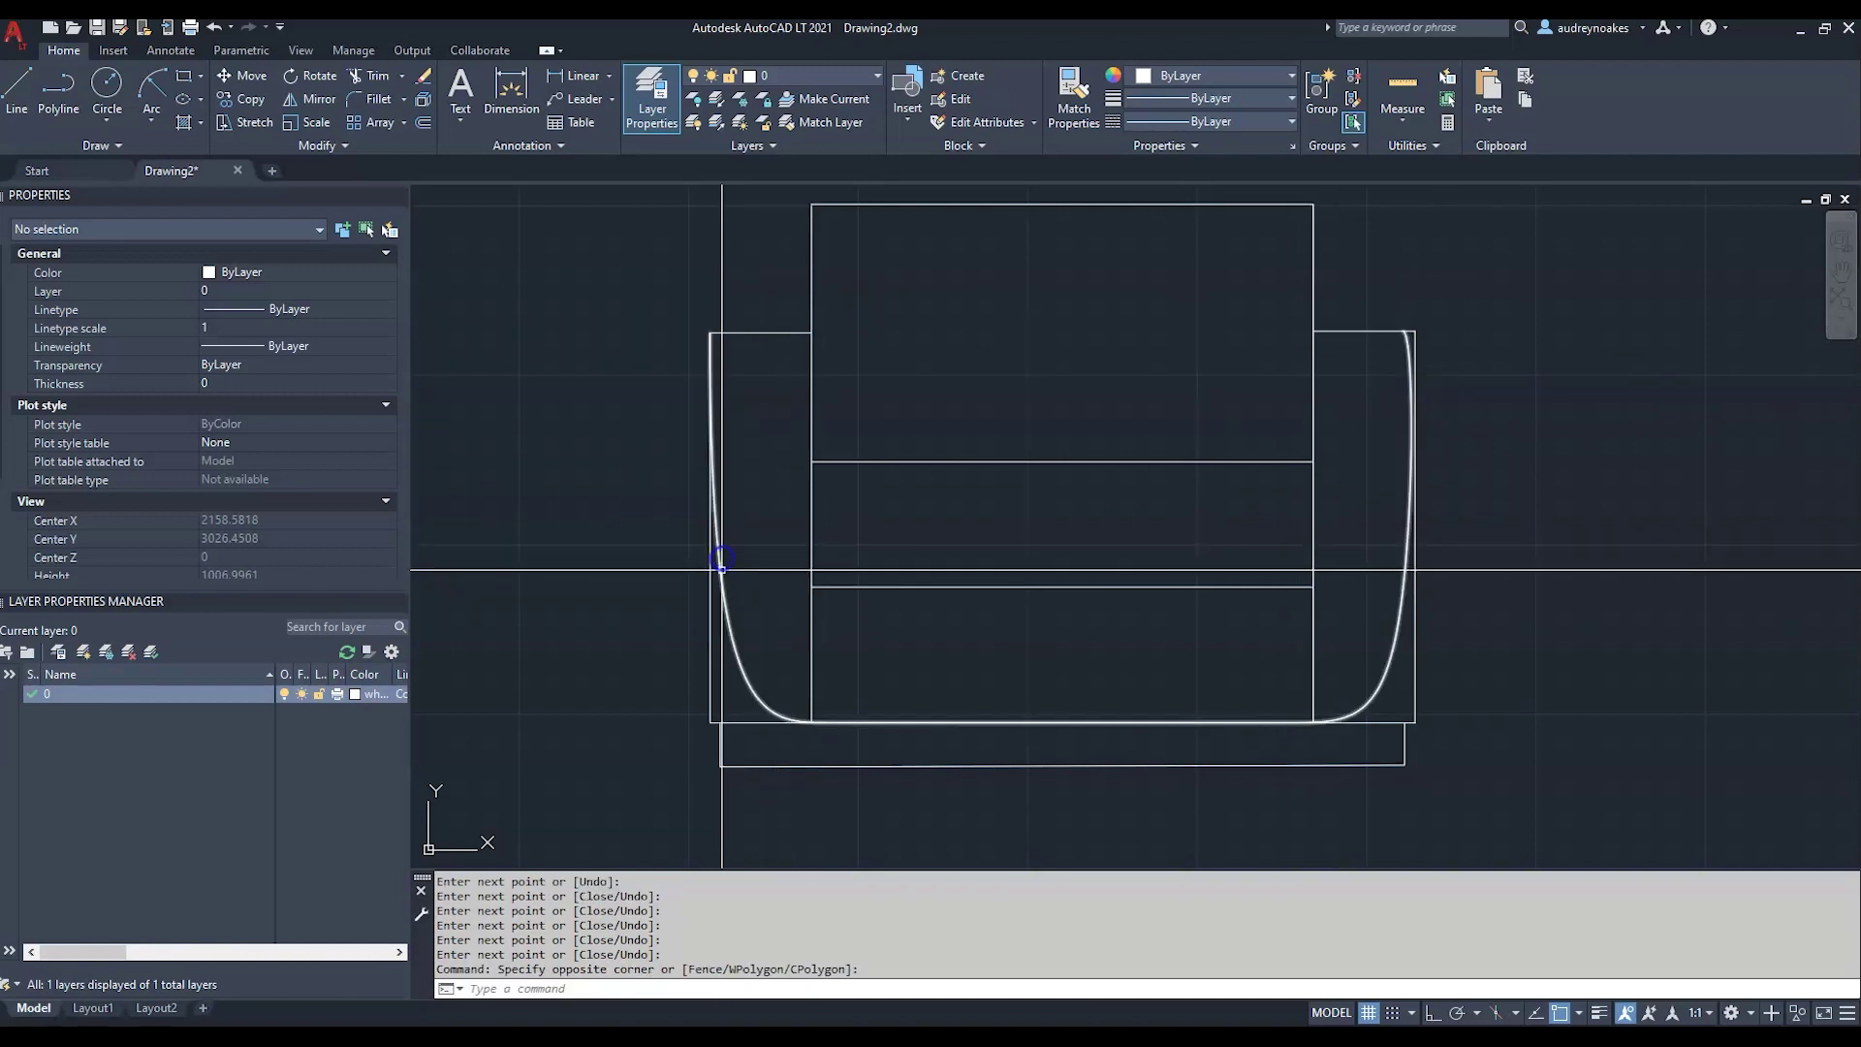
{"action": "scroll", "coordinate": [707, 357], "scroll_direction": "up", "scroll_amount": 6}
{"action": "left_click", "coordinate": [716, 385]}
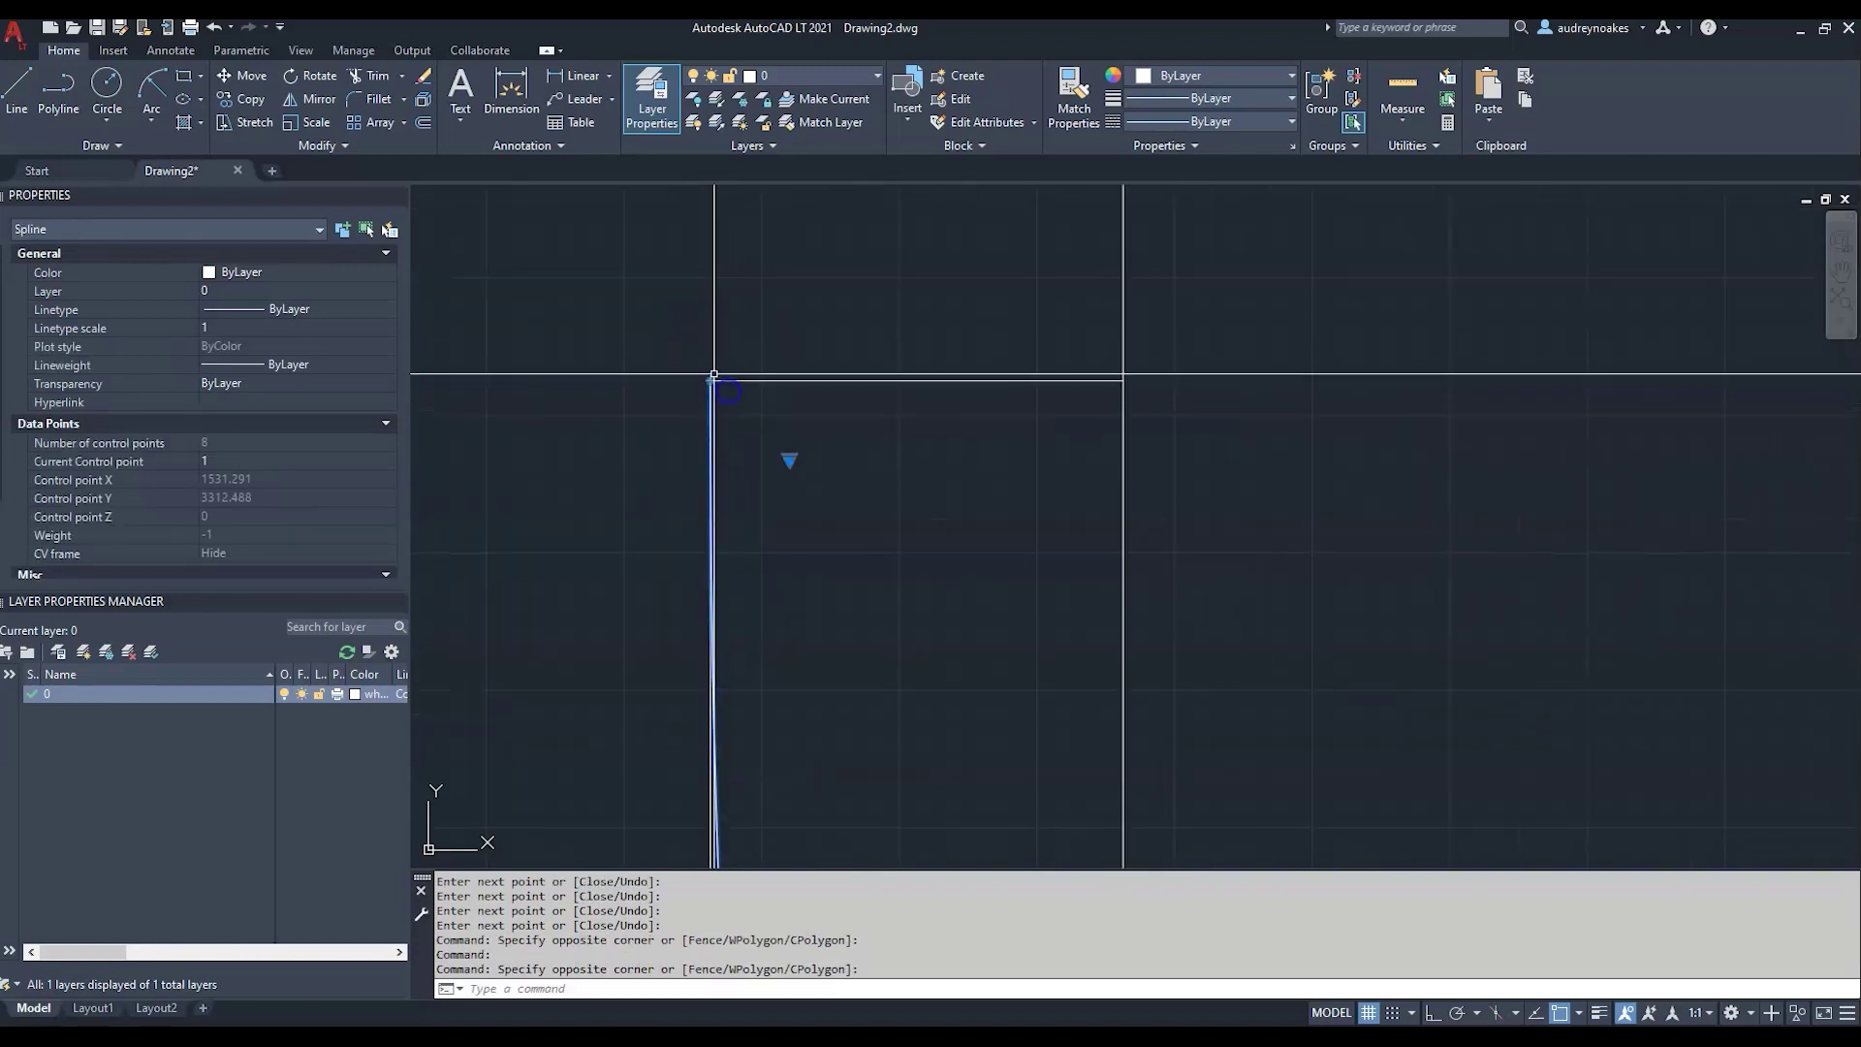
{"action": "left_click", "coordinate": [711, 381]}
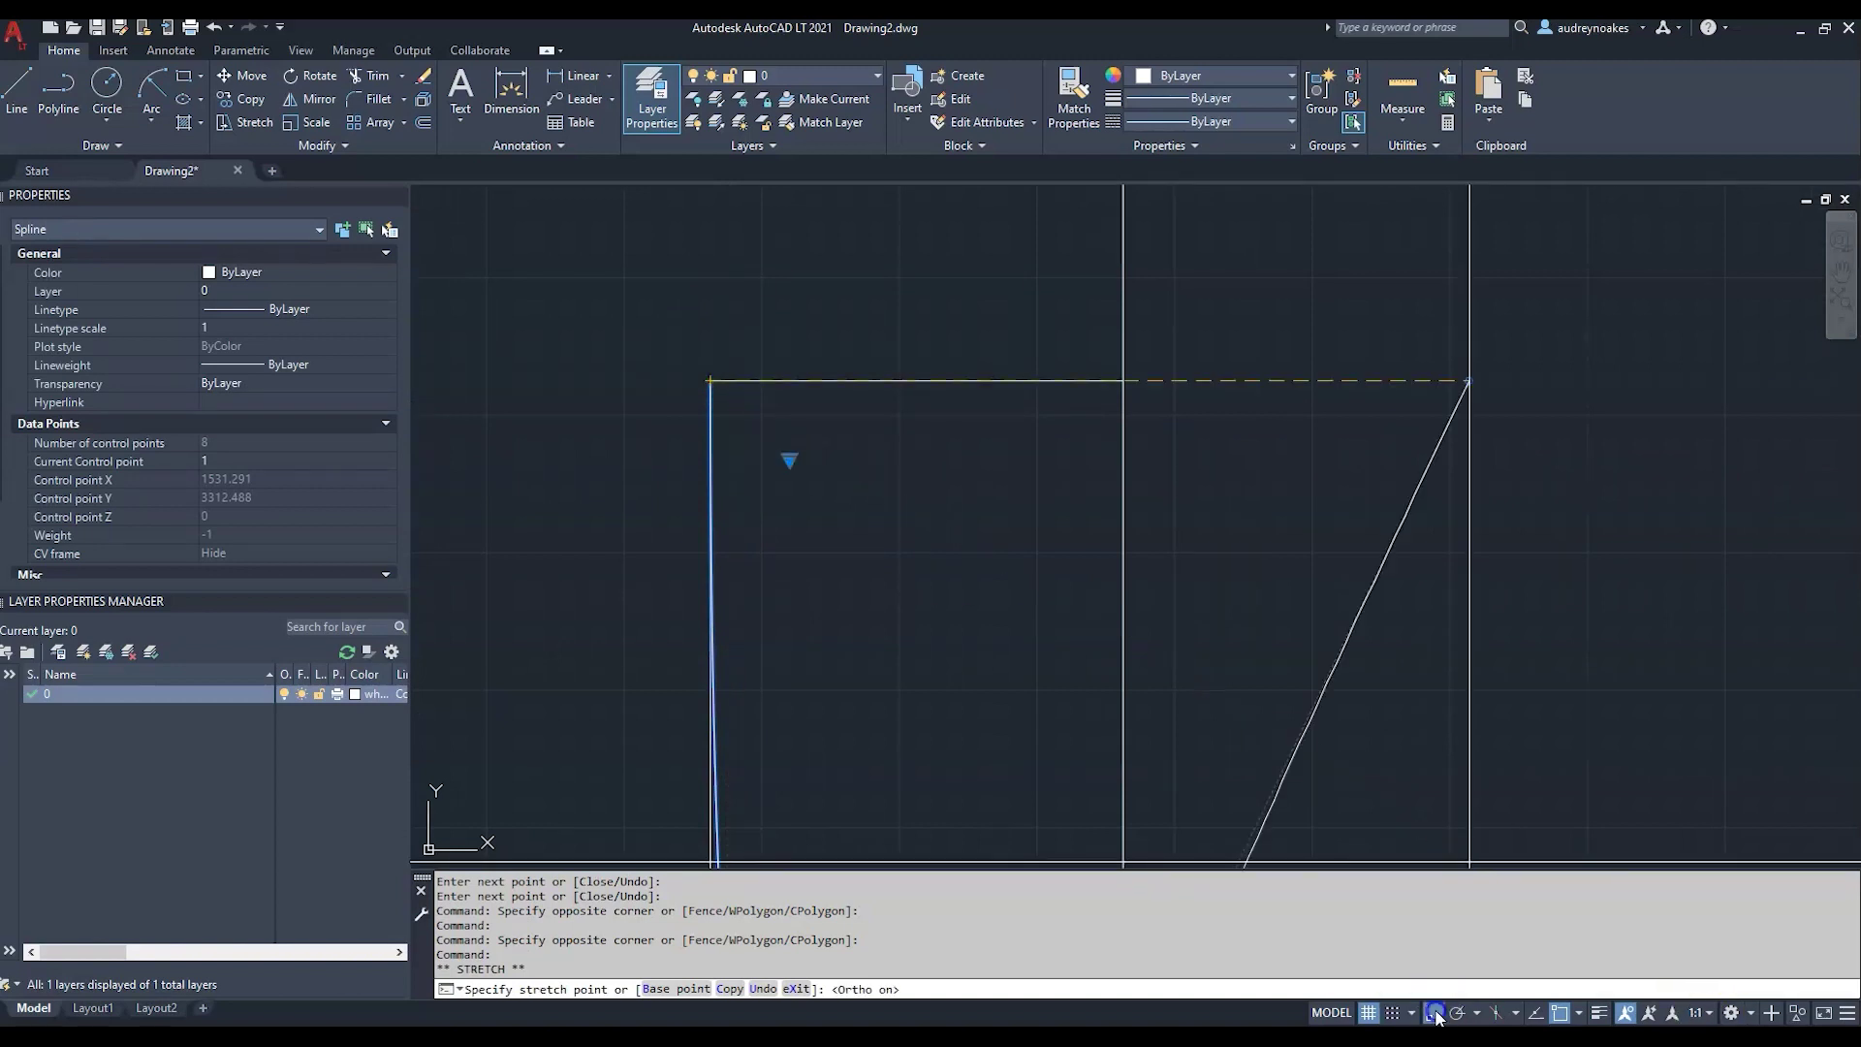
{"action": "left_click", "coordinate": [746, 404]}
{"action": "scroll", "coordinate": [886, 657], "scroll_direction": "down", "scroll_amount": 5}
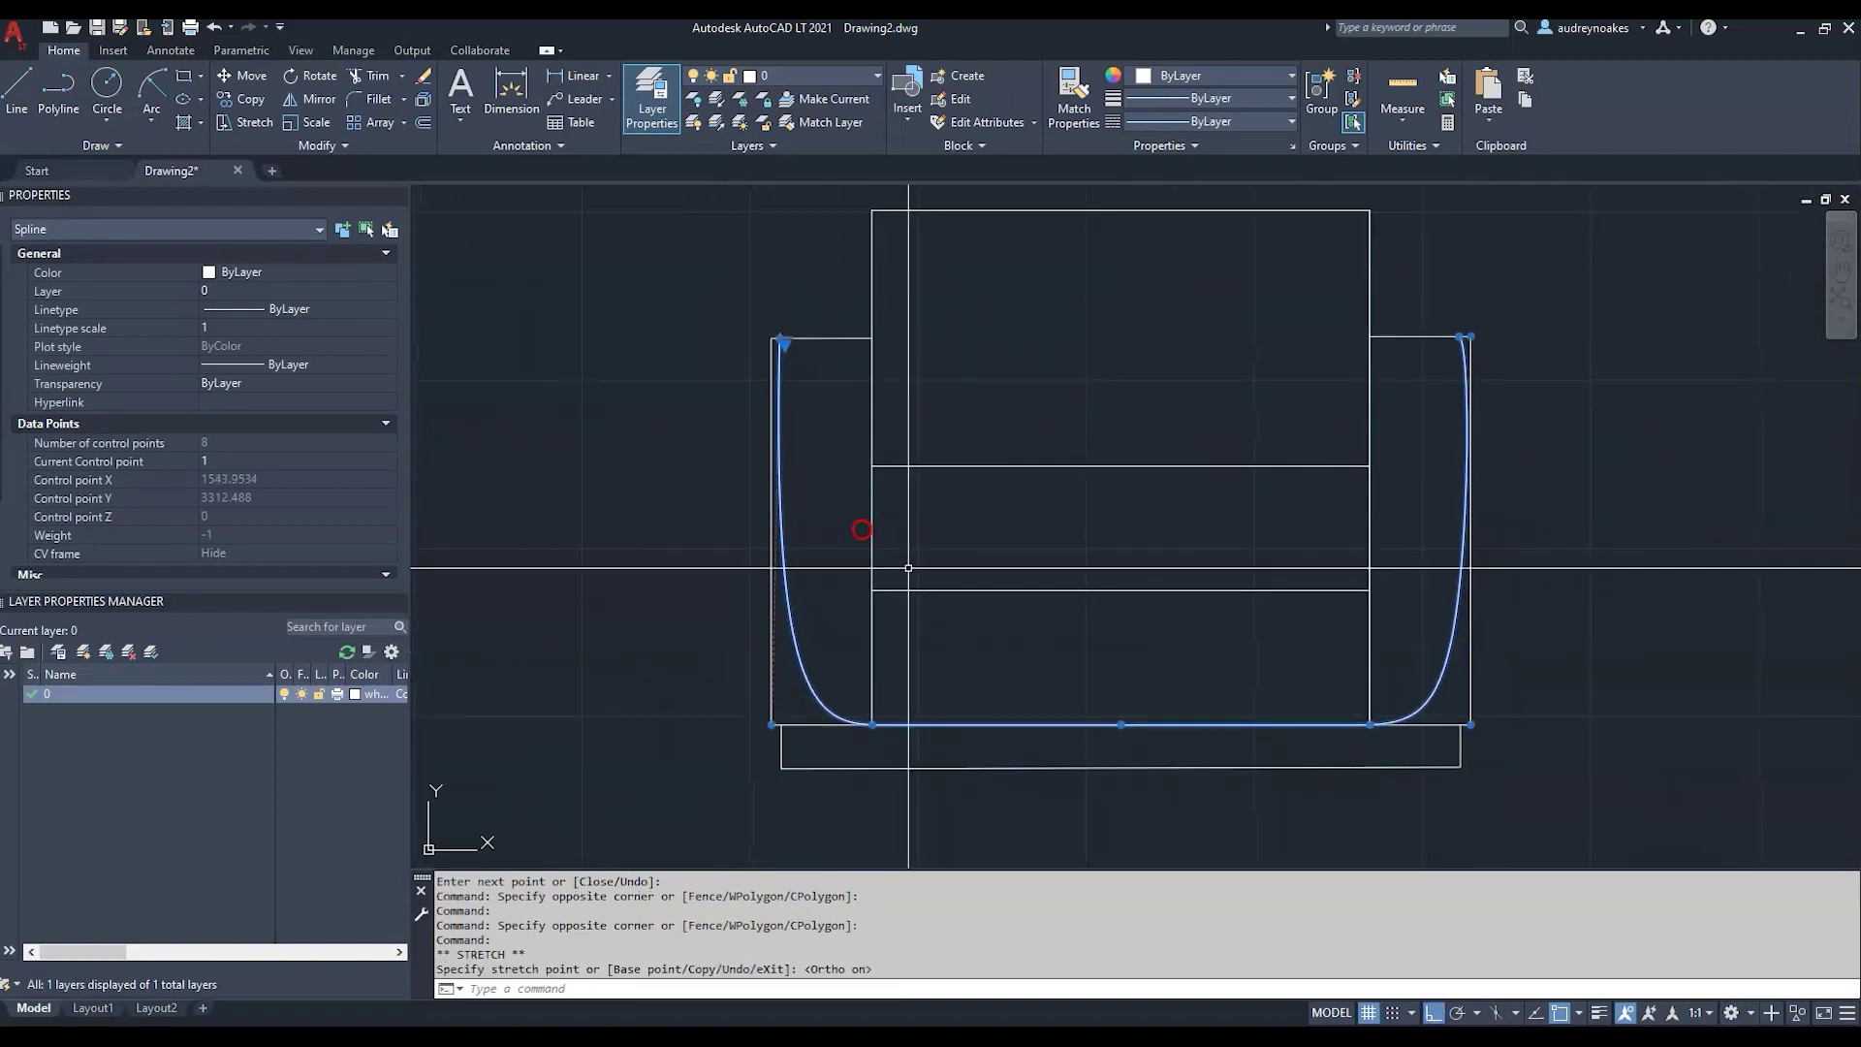
{"action": "left_click", "coordinate": [771, 724]}
{"action": "left_click", "coordinate": [752, 727]}
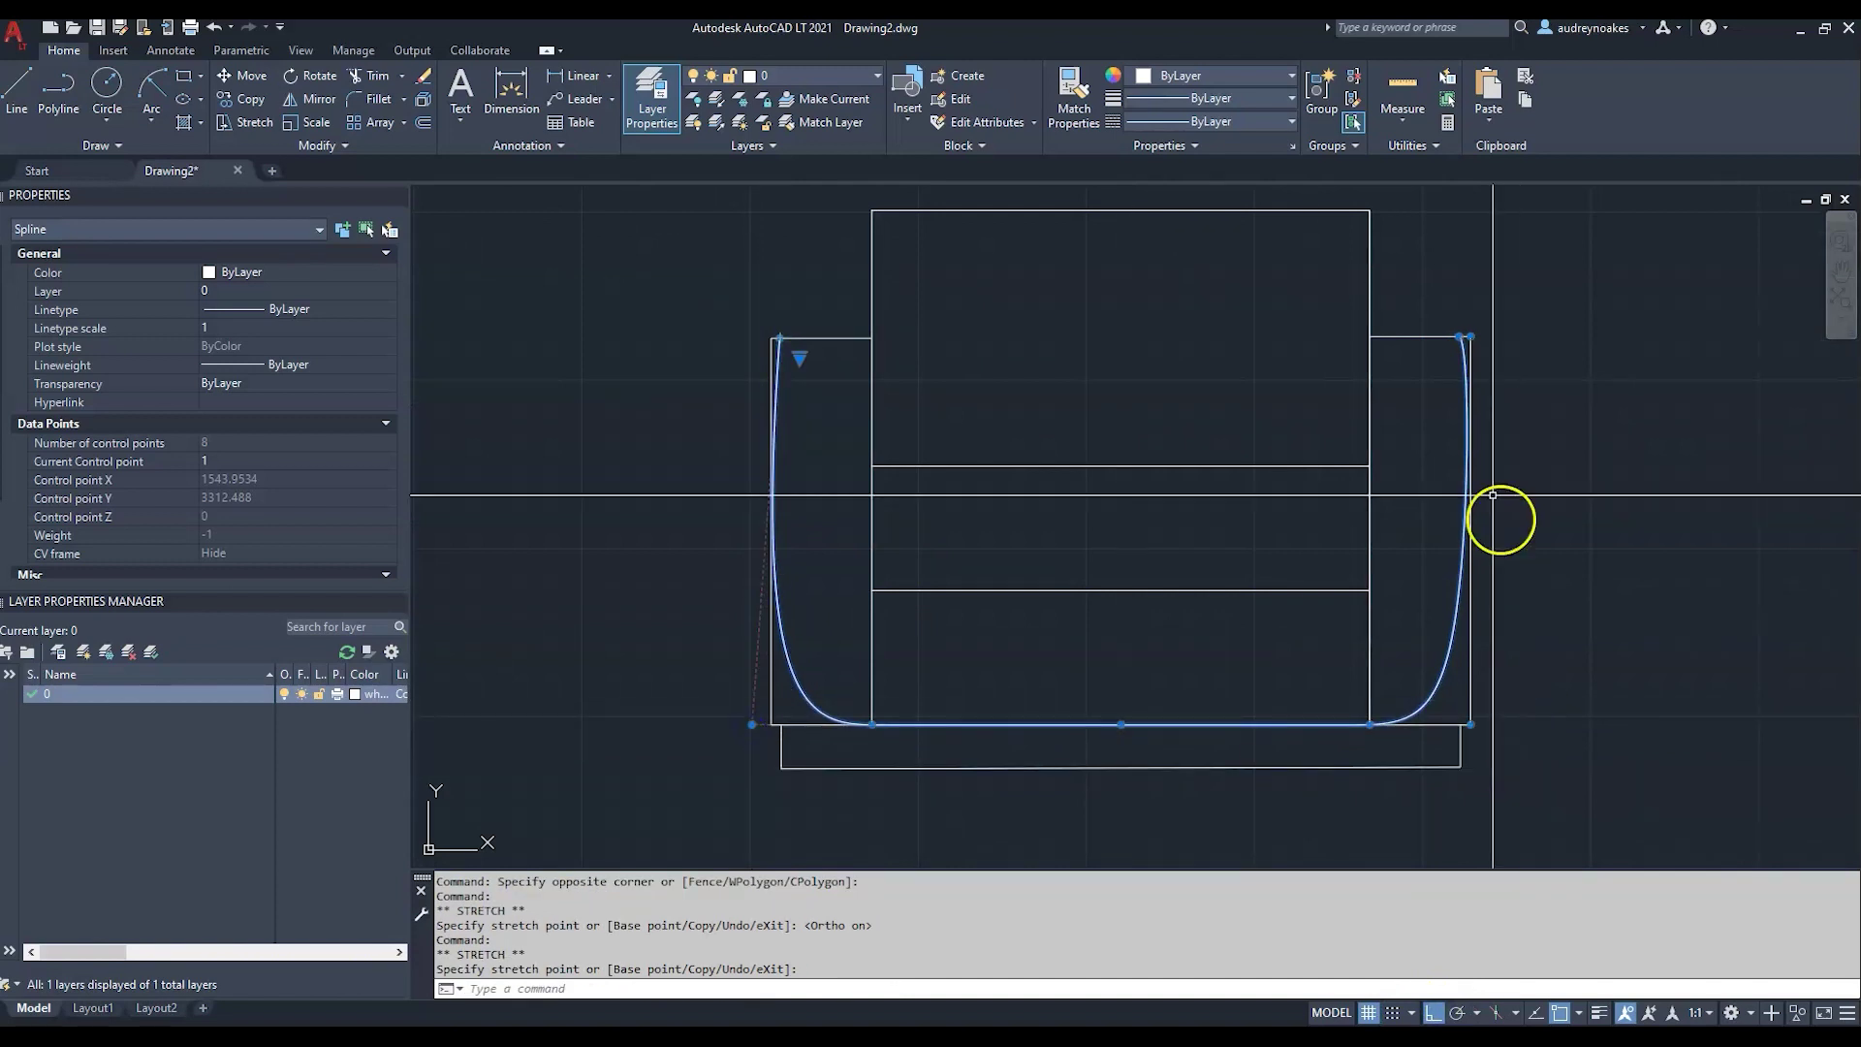
{"action": "left_click", "coordinate": [1471, 724]}
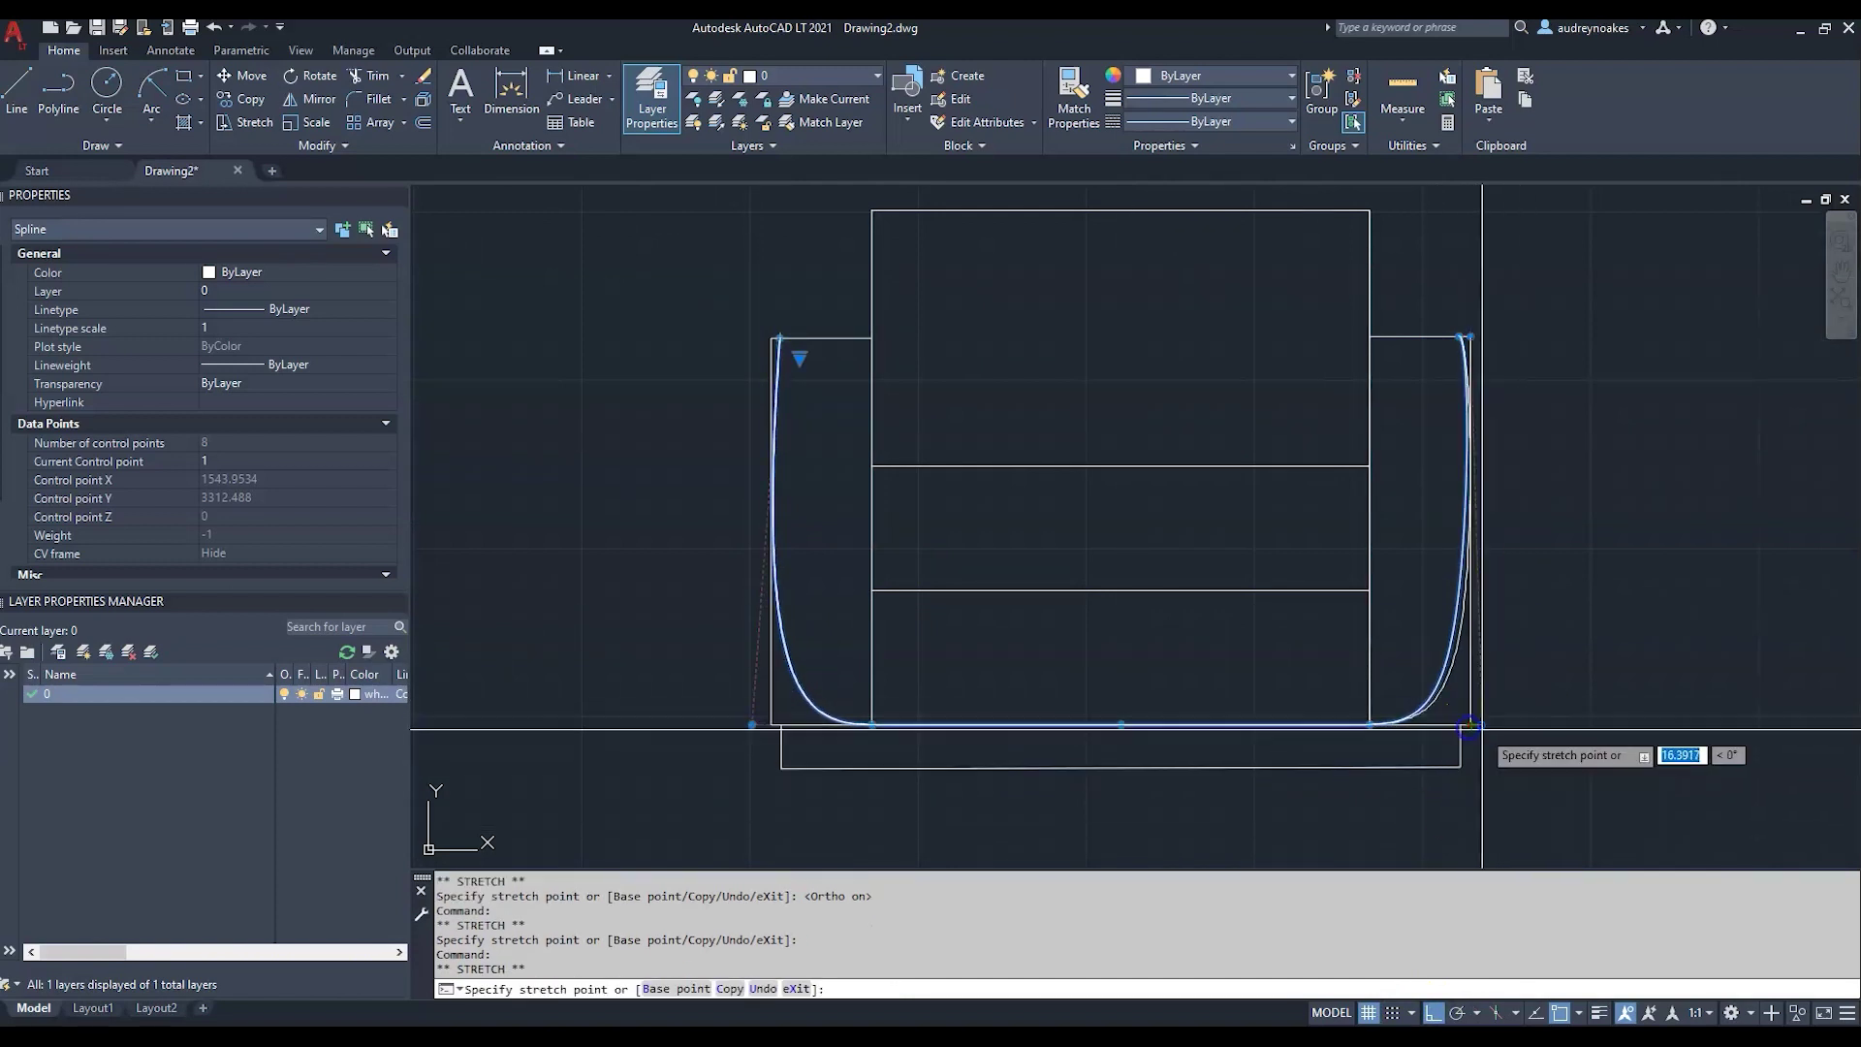
{"action": "left_click", "coordinate": [1490, 737]}
{"action": "scroll", "coordinate": [813, 597], "scroll_direction": "down", "scroll_amount": 4}
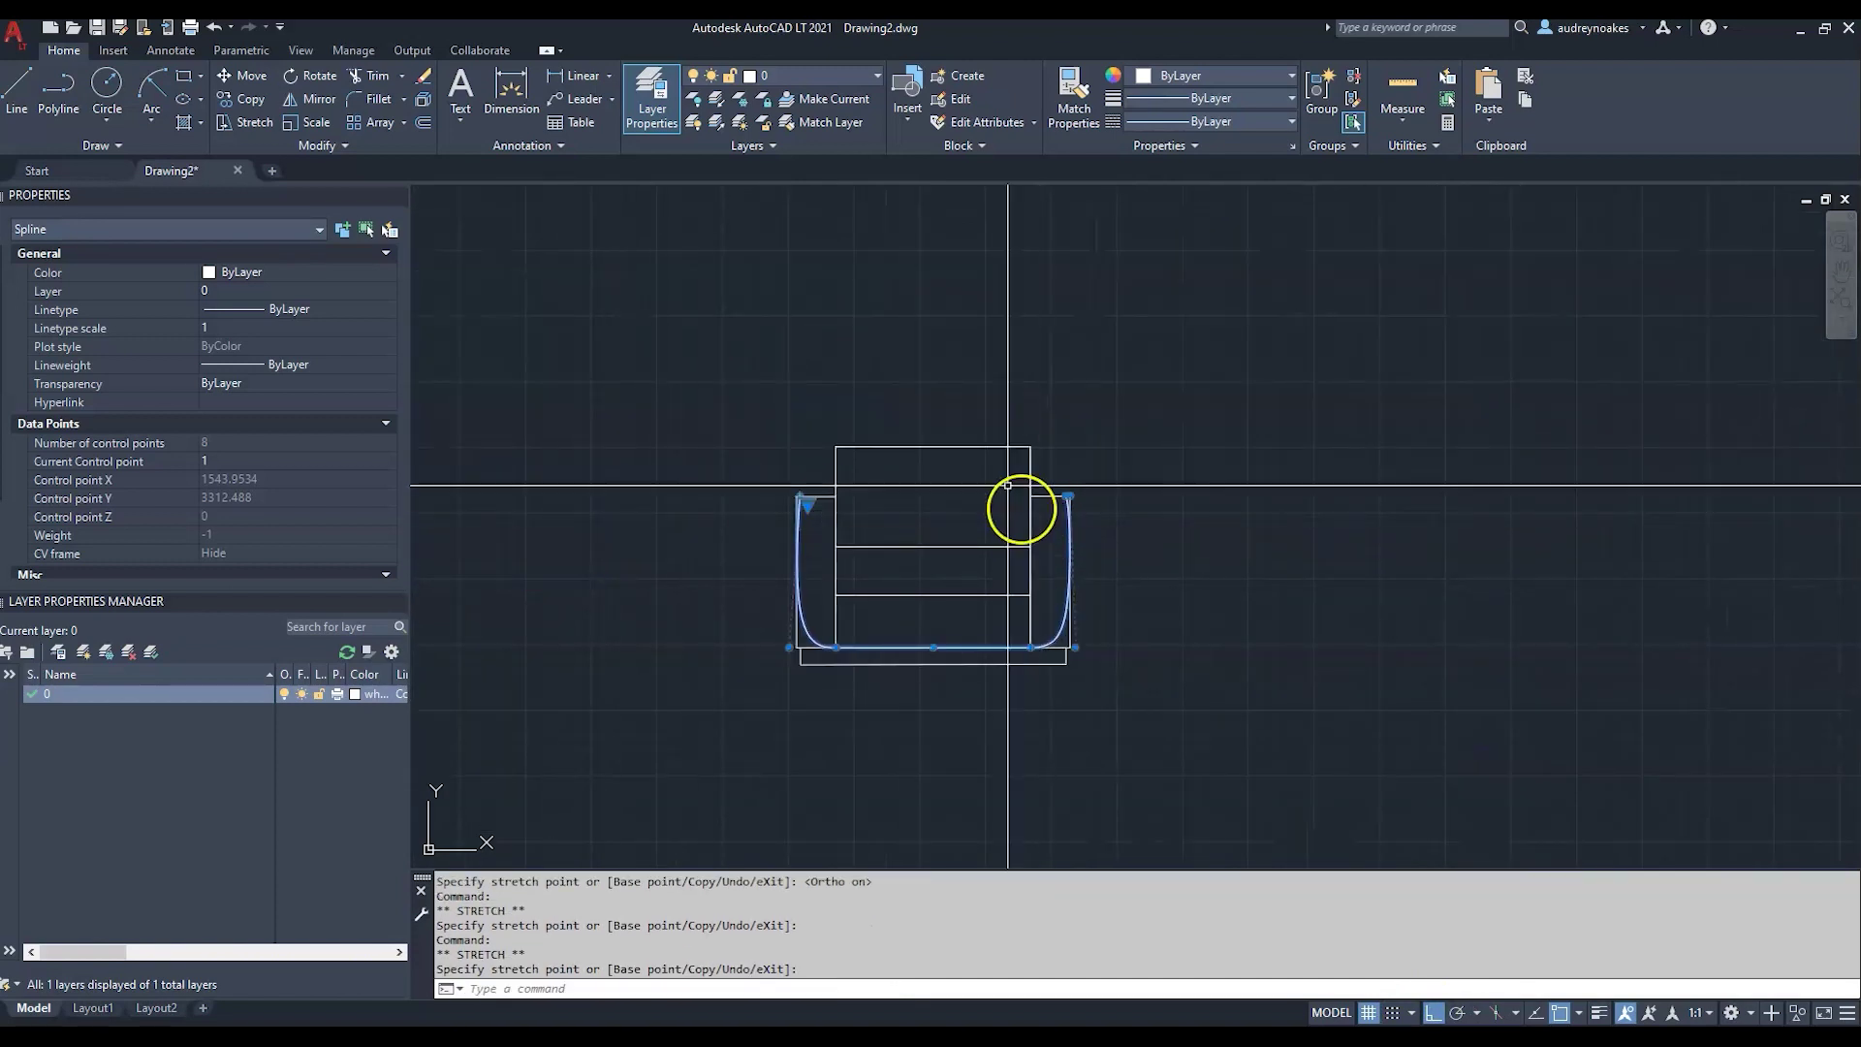
- Set the outer body curve's colour to Cyan in the Properties palette
{"action": "key", "text": "Escape"}
{"action": "key", "text": "Escape"}
{"action": "key", "text": "Escape"}
{"action": "left_click", "coordinate": [817, 643]}
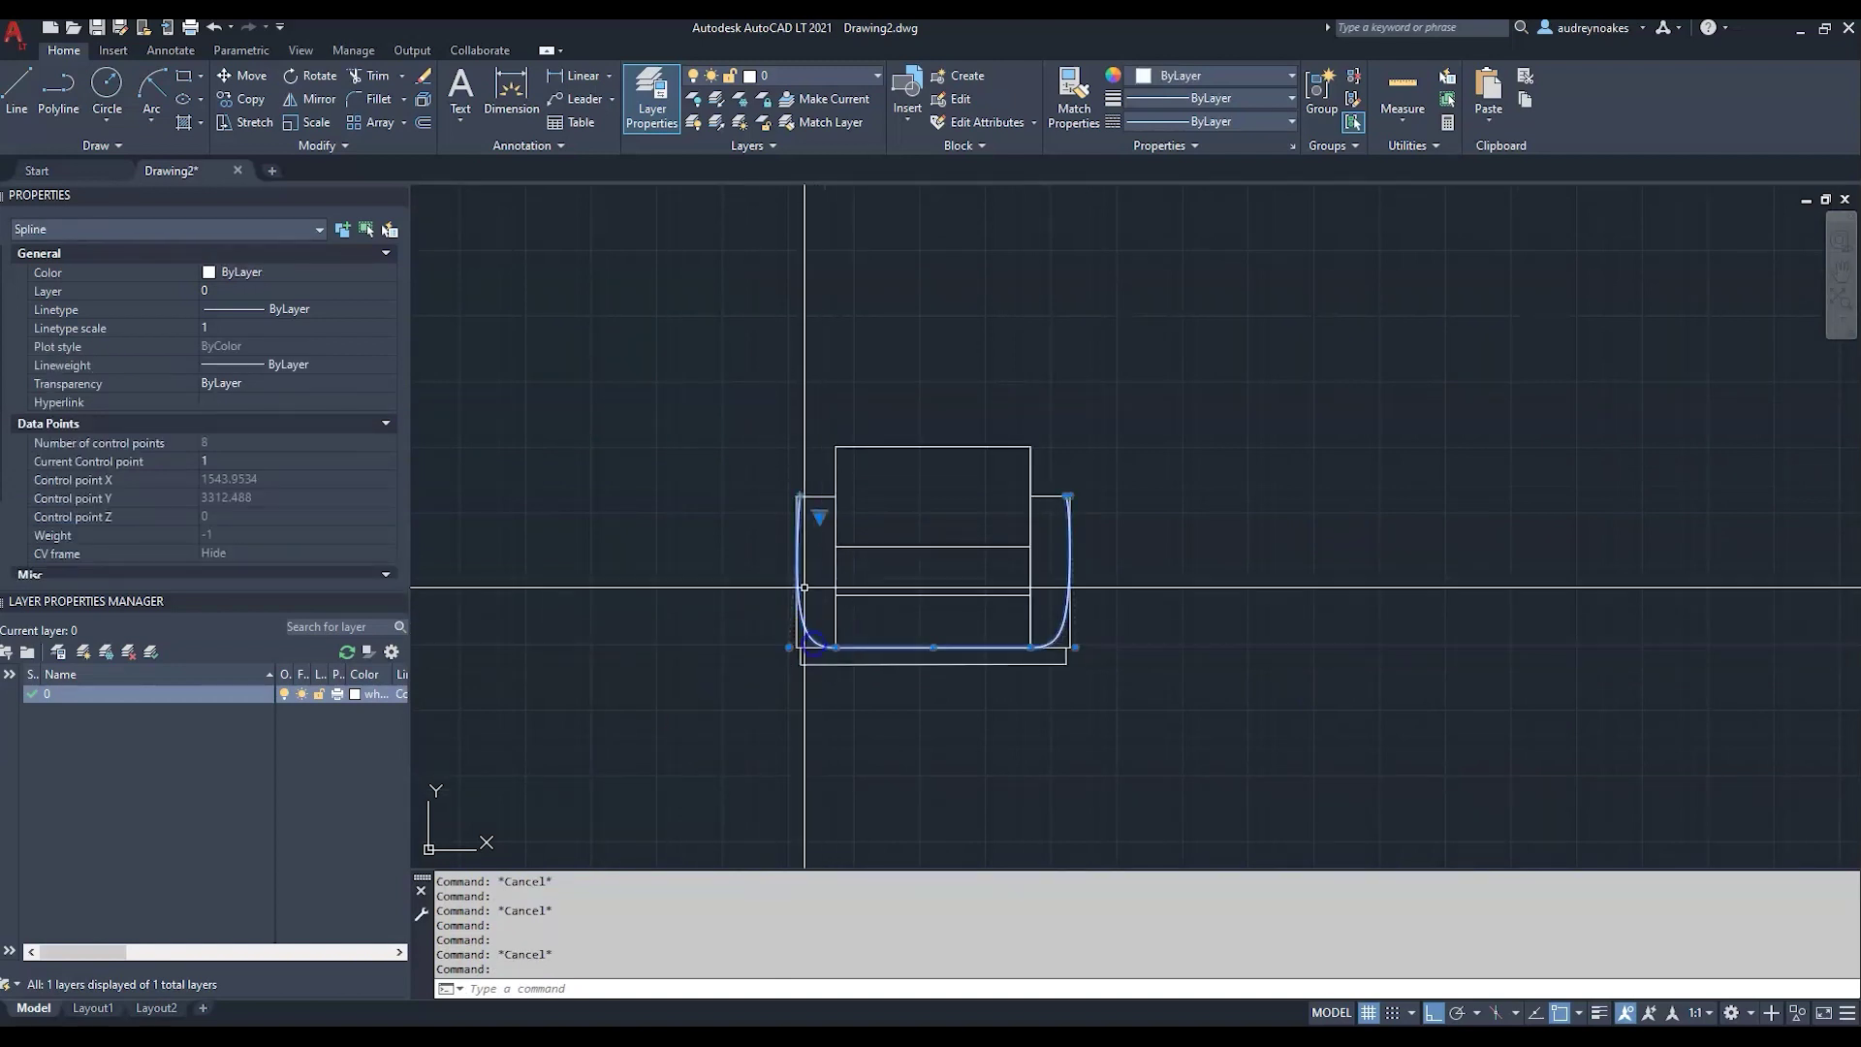
{"action": "left_click", "coordinate": [386, 273]}
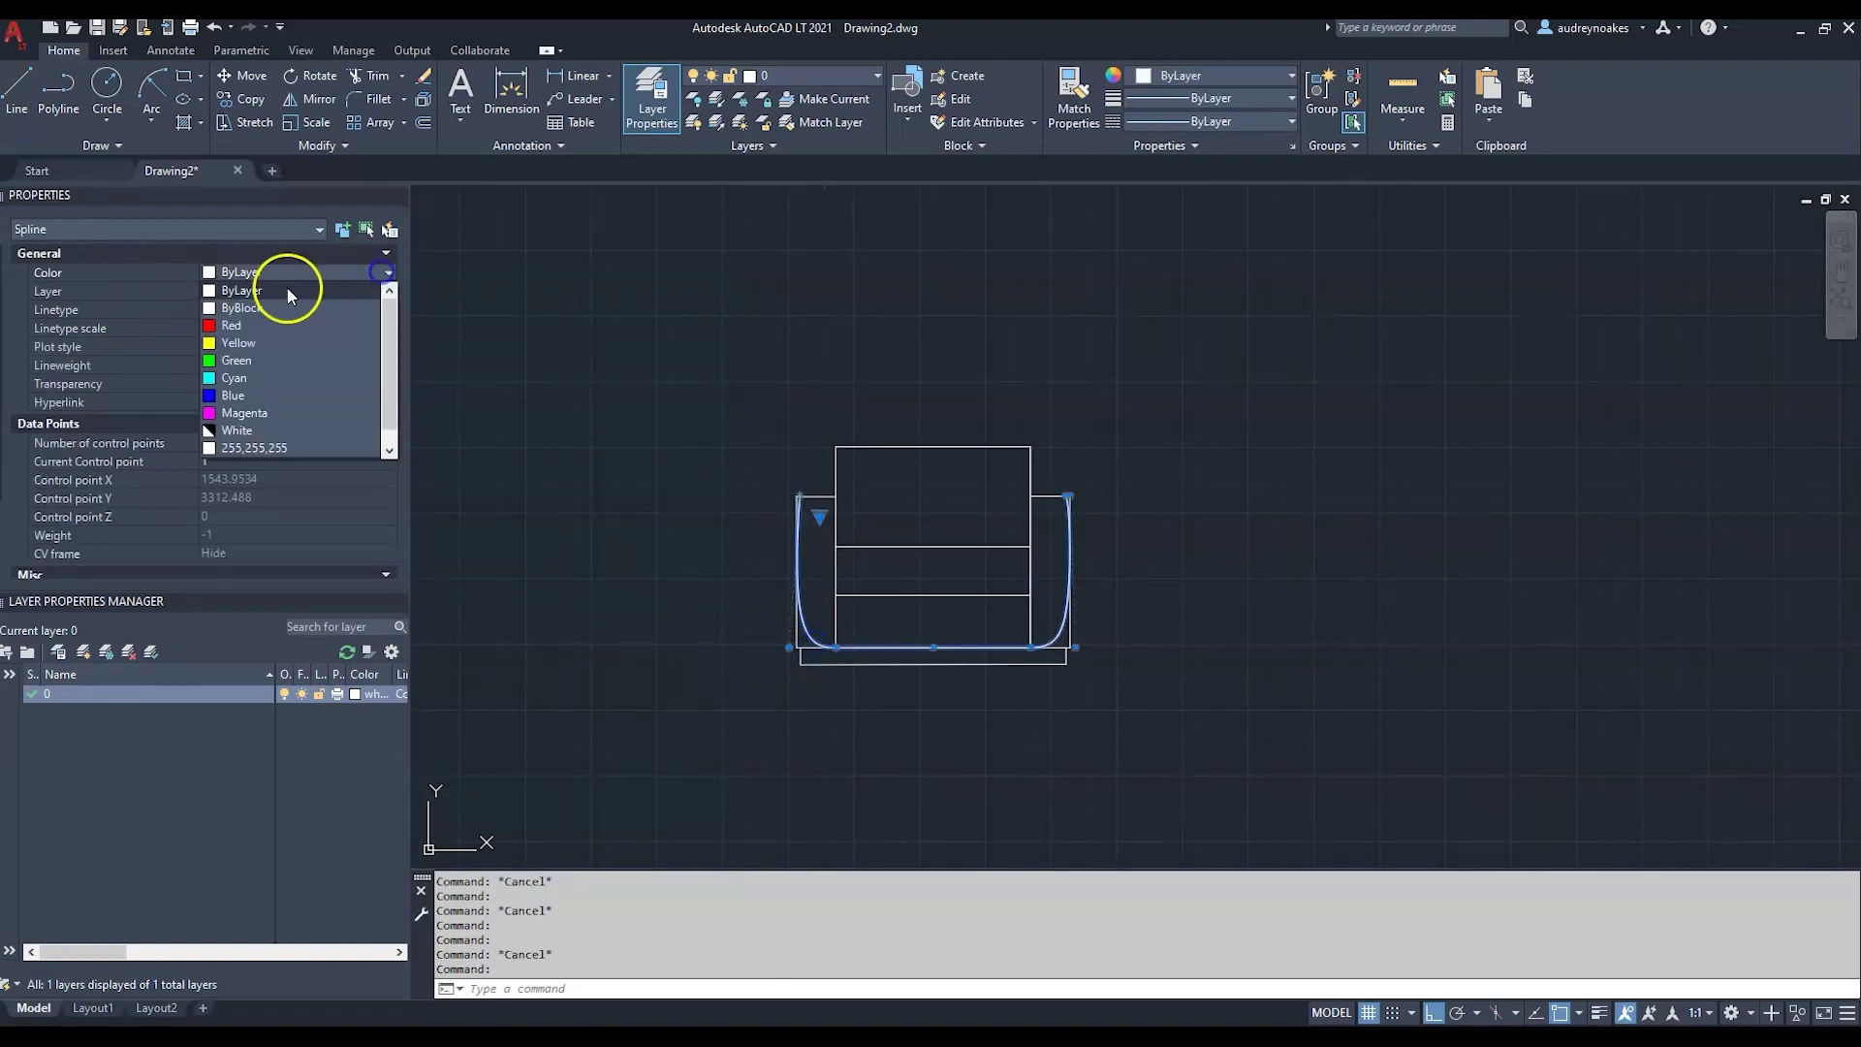
{"action": "left_click", "coordinate": [234, 378]}
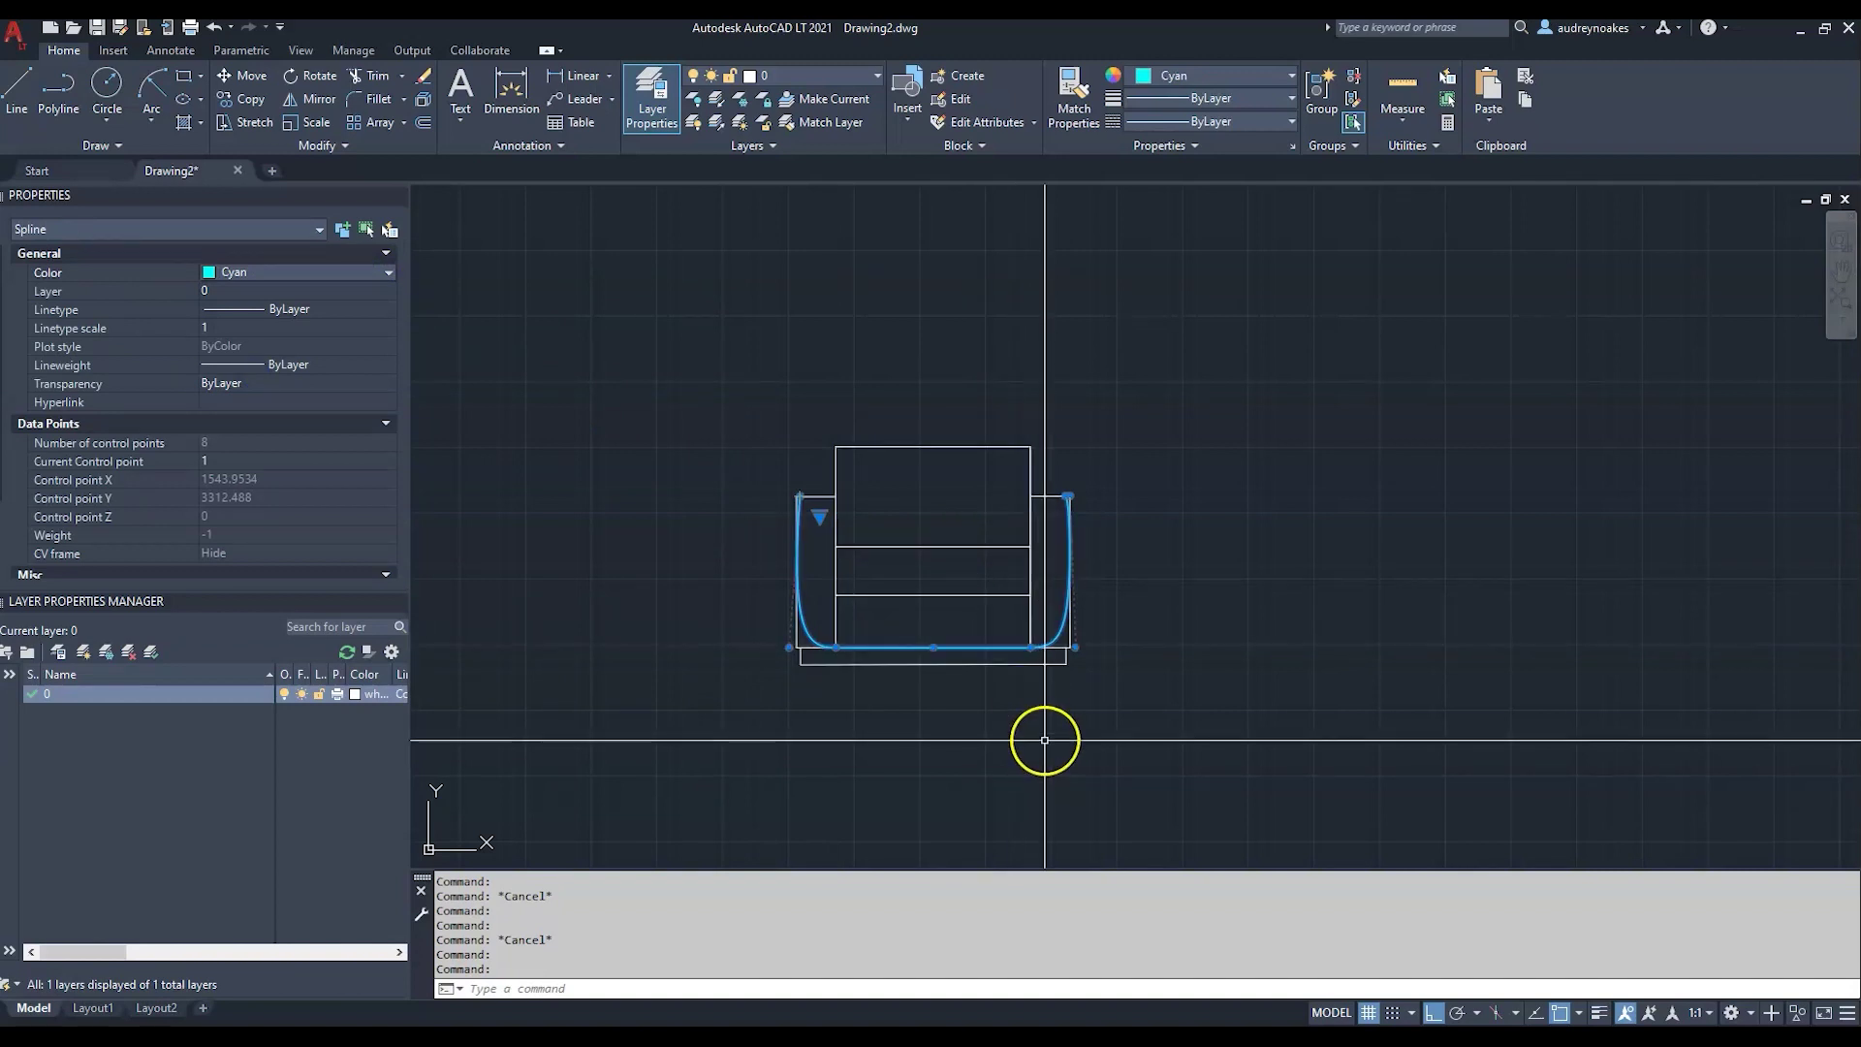
{"action": "key", "text": "Escape"}
{"action": "scroll", "coordinate": [918, 582], "scroll_direction": "up", "scroll_amount": 3}
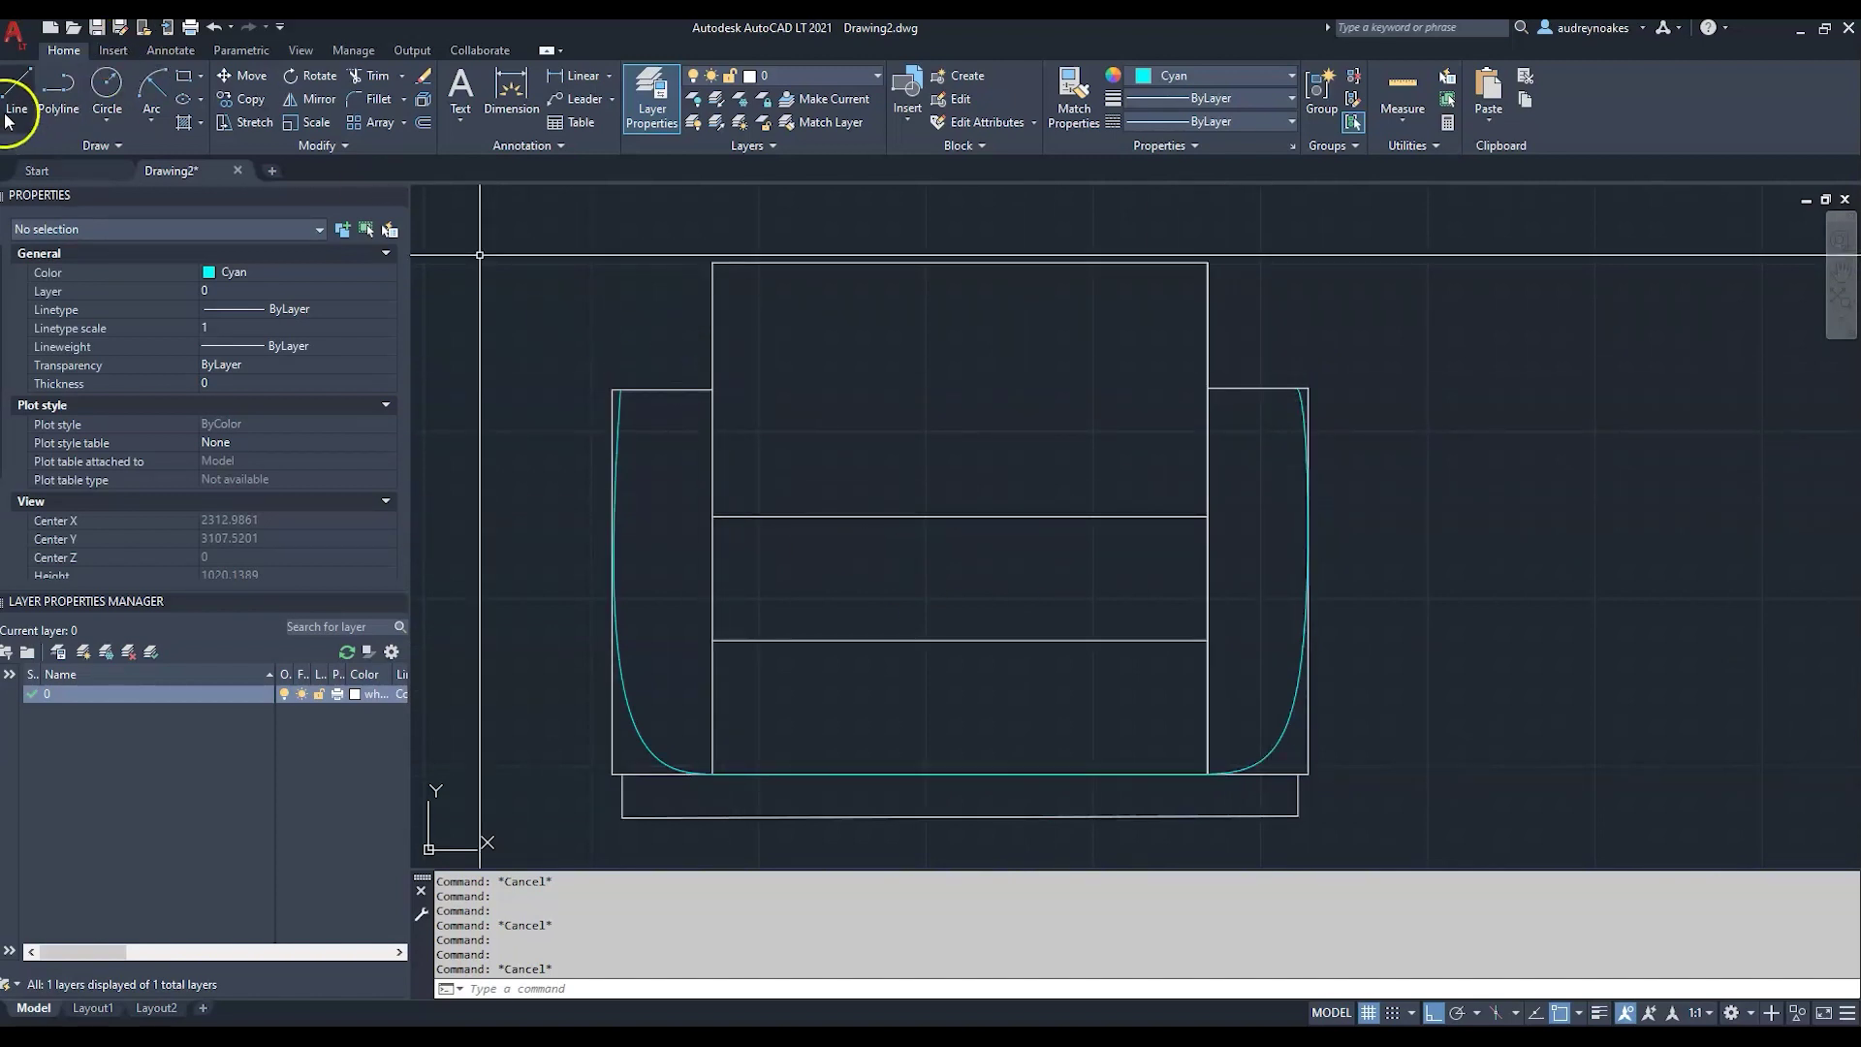
- Draw an 8-point CV spline from the left arm top, down the backrest, along the upper seat line, to the right arm top
{"action": "left_click", "coordinate": [33, 171]}
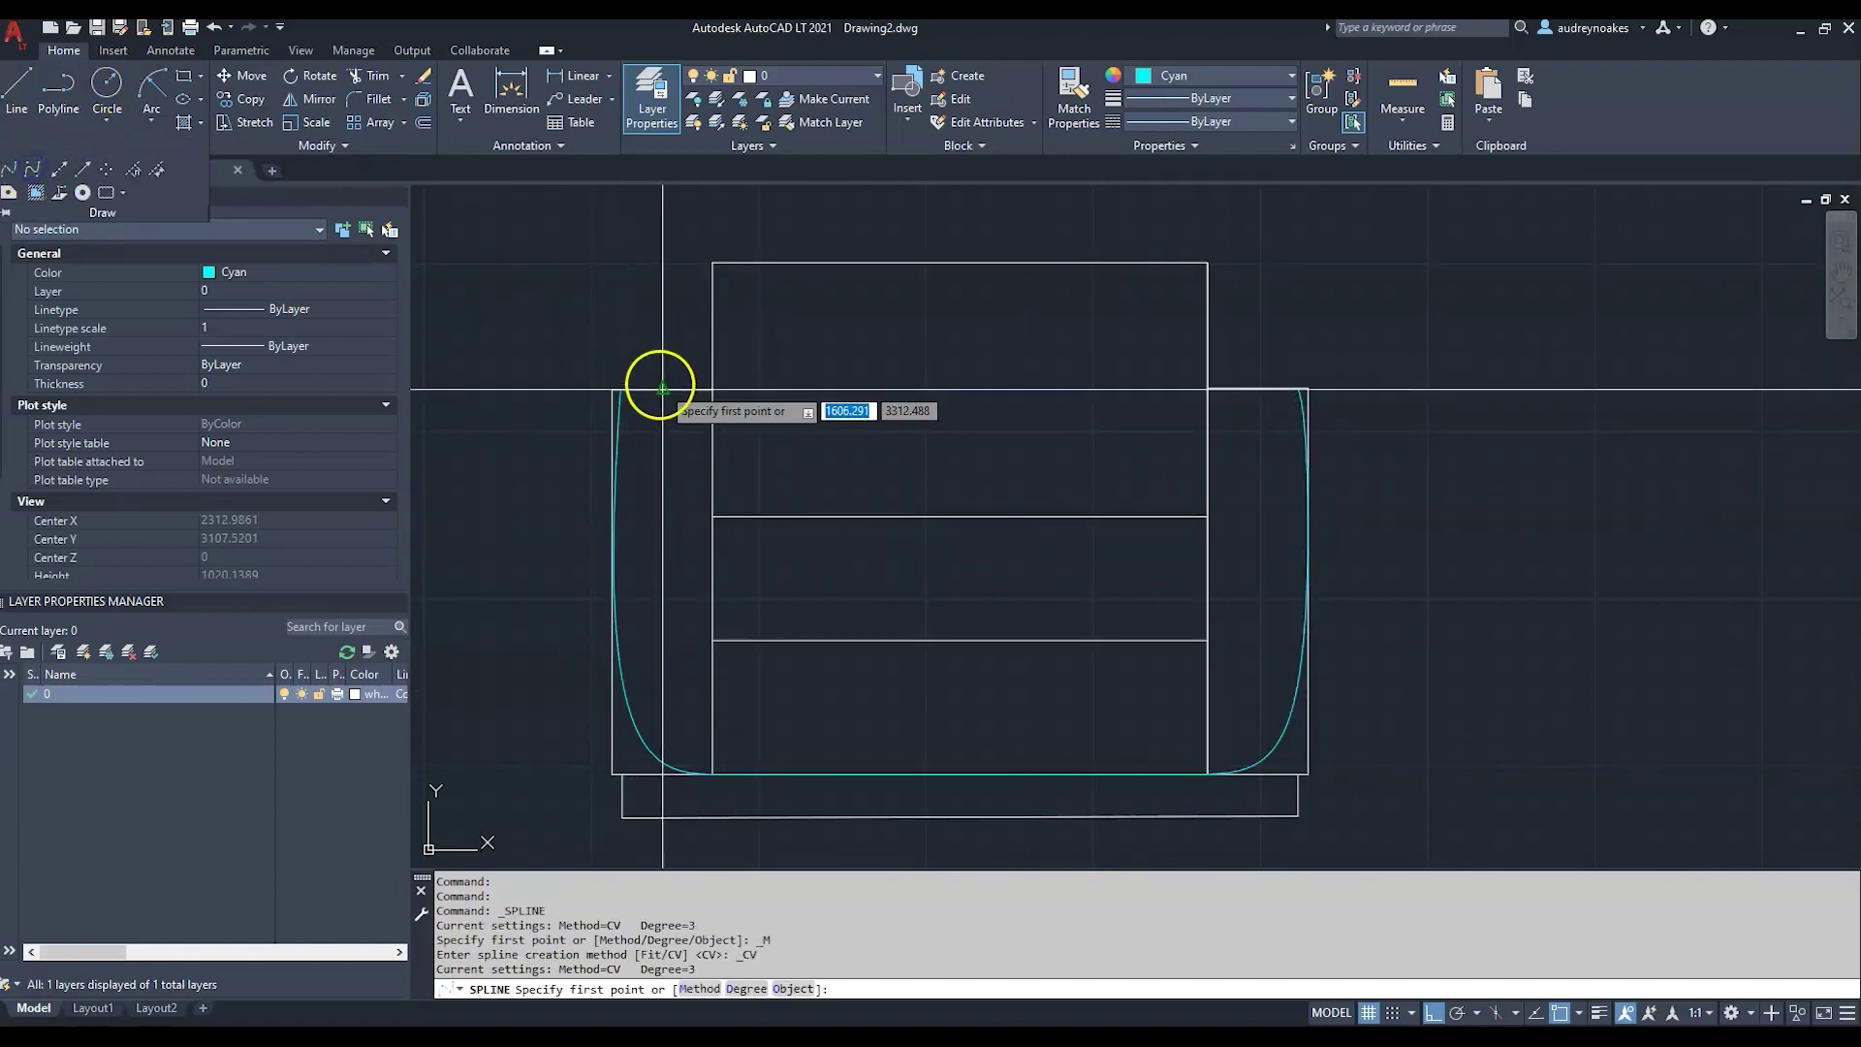
{"action": "left_click", "coordinate": [620, 389]}
{"action": "left_click", "coordinate": [714, 390]}
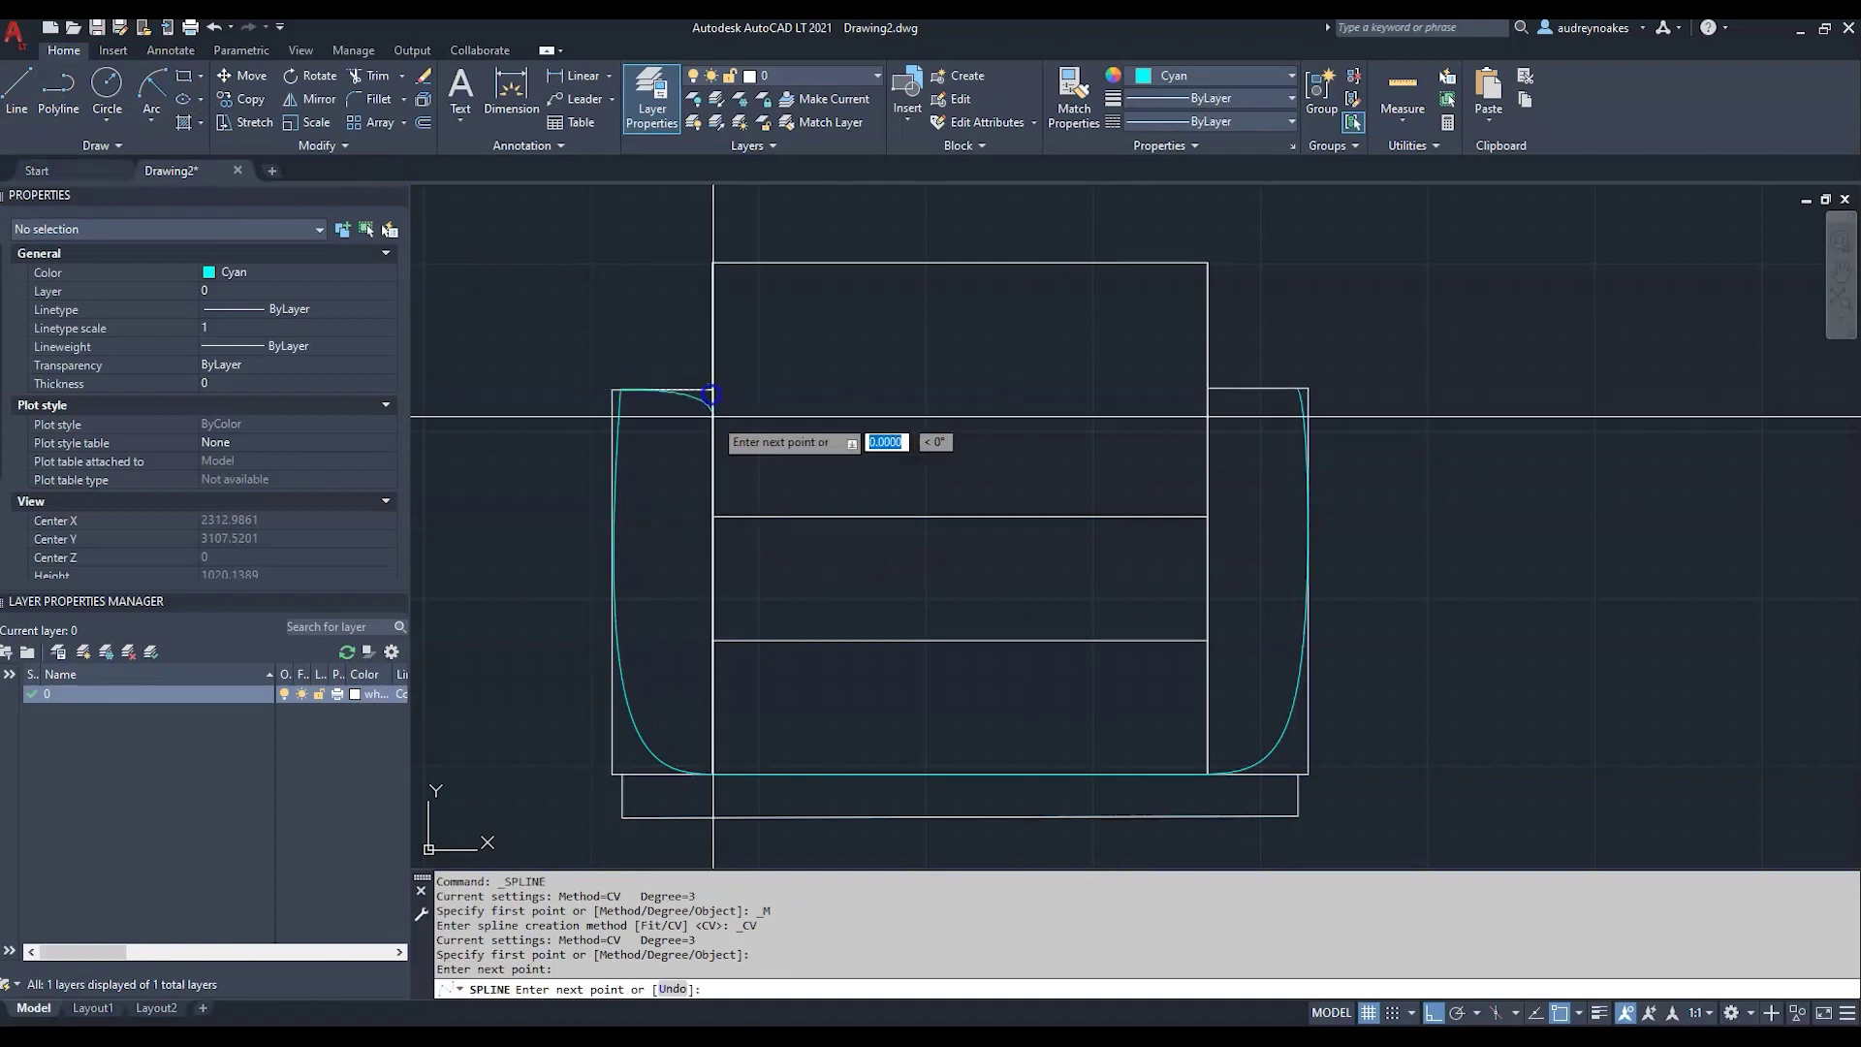
{"action": "left_click", "coordinate": [713, 516]}
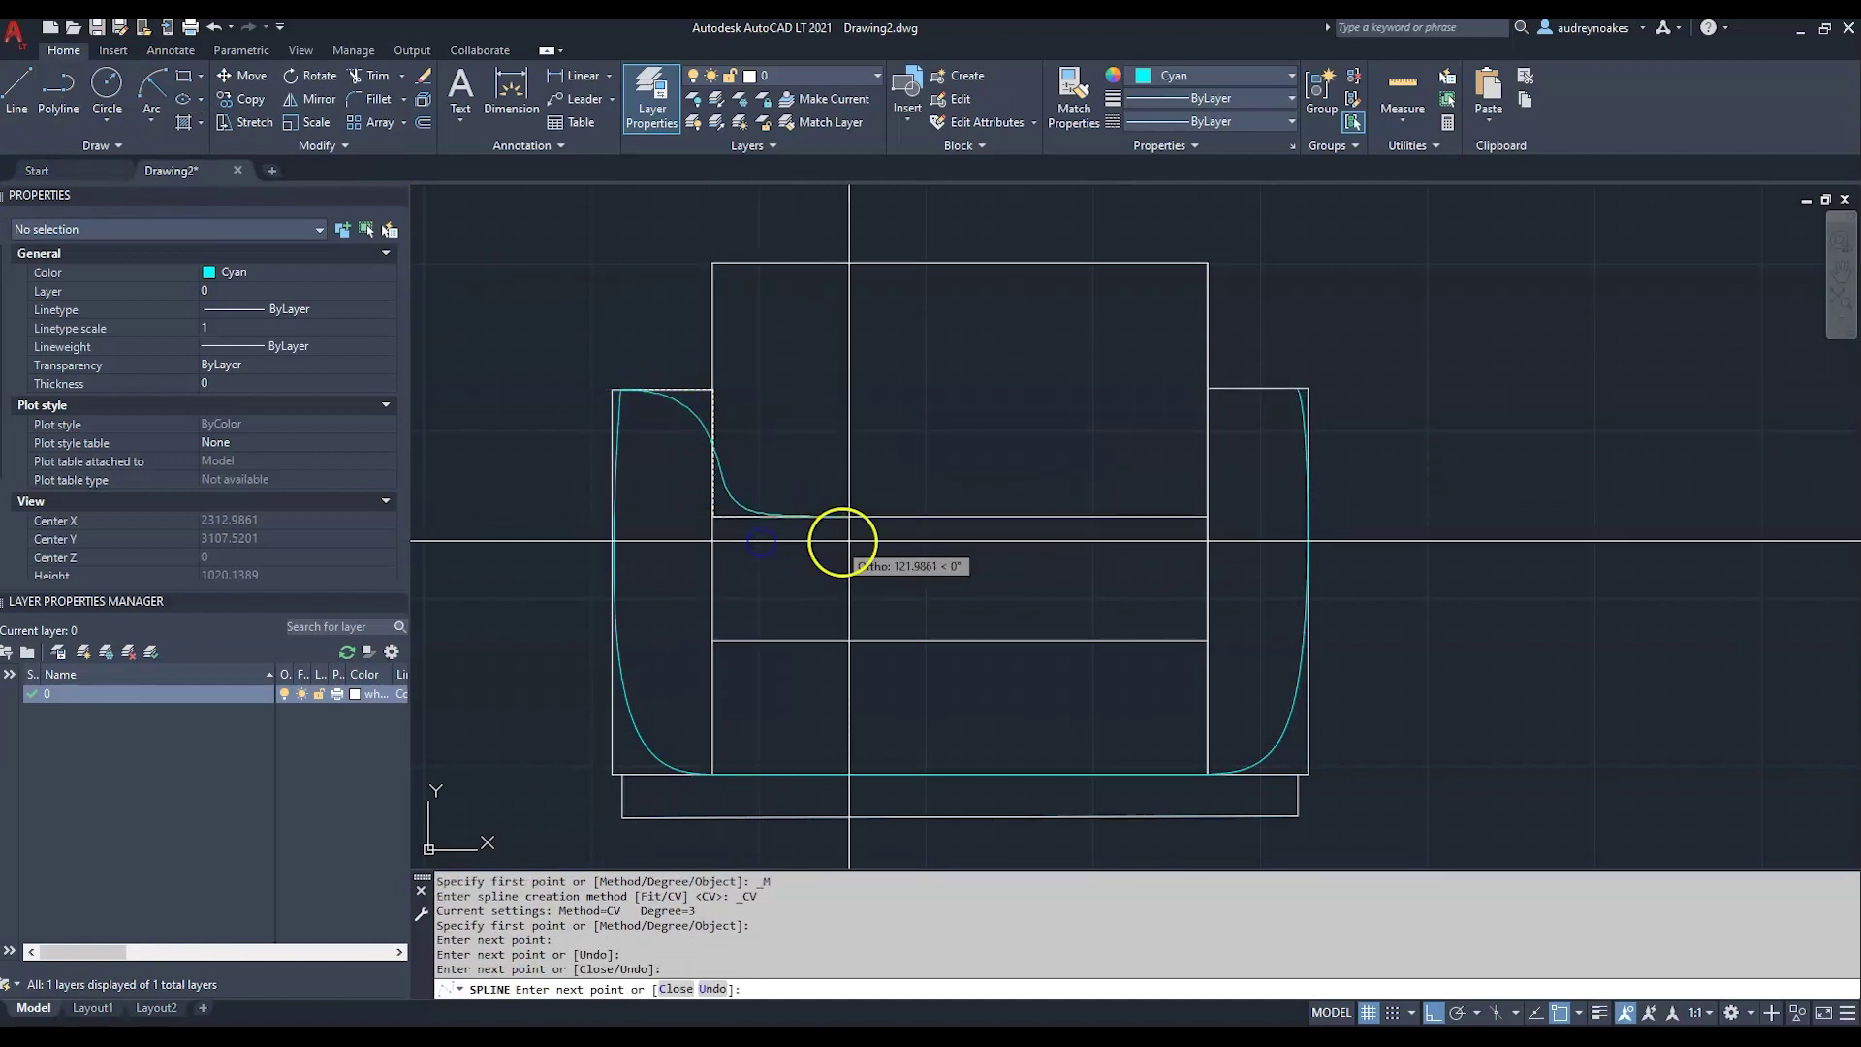
{"action": "left_click", "coordinate": [974, 519]}
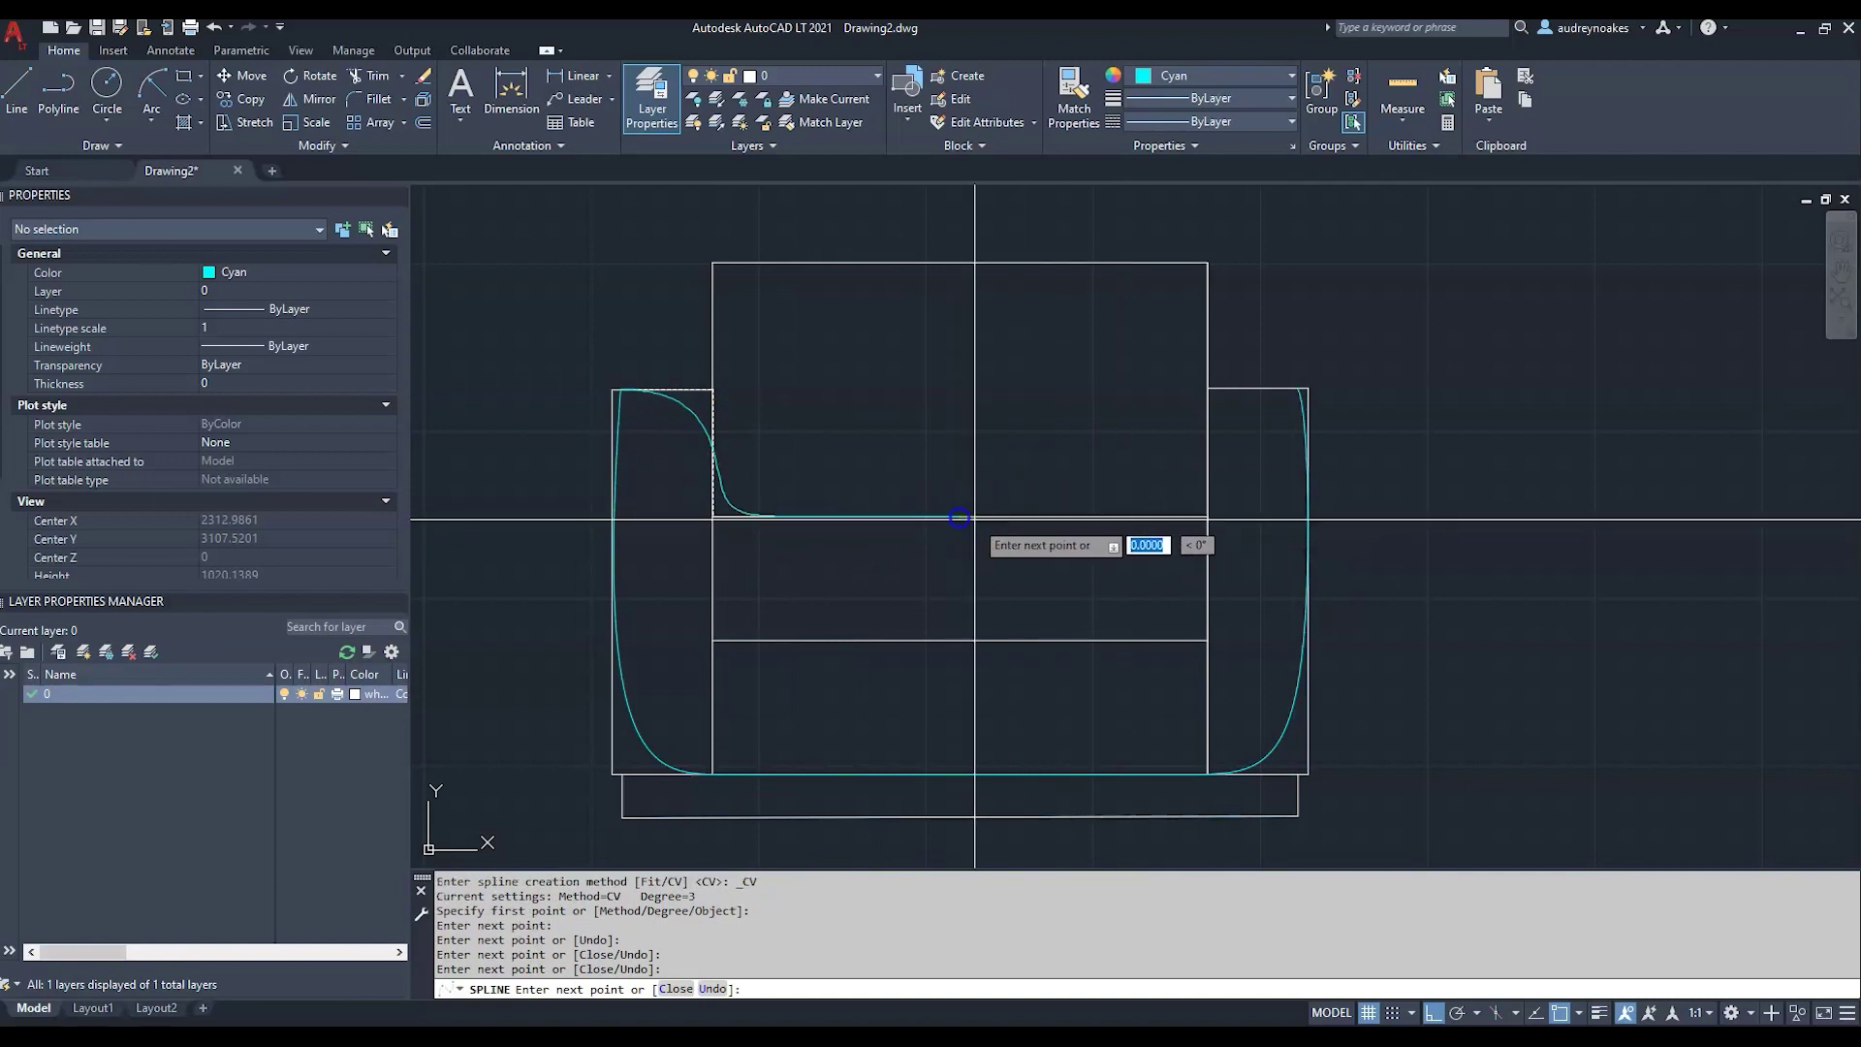
{"action": "left_click", "coordinate": [1192, 527]}
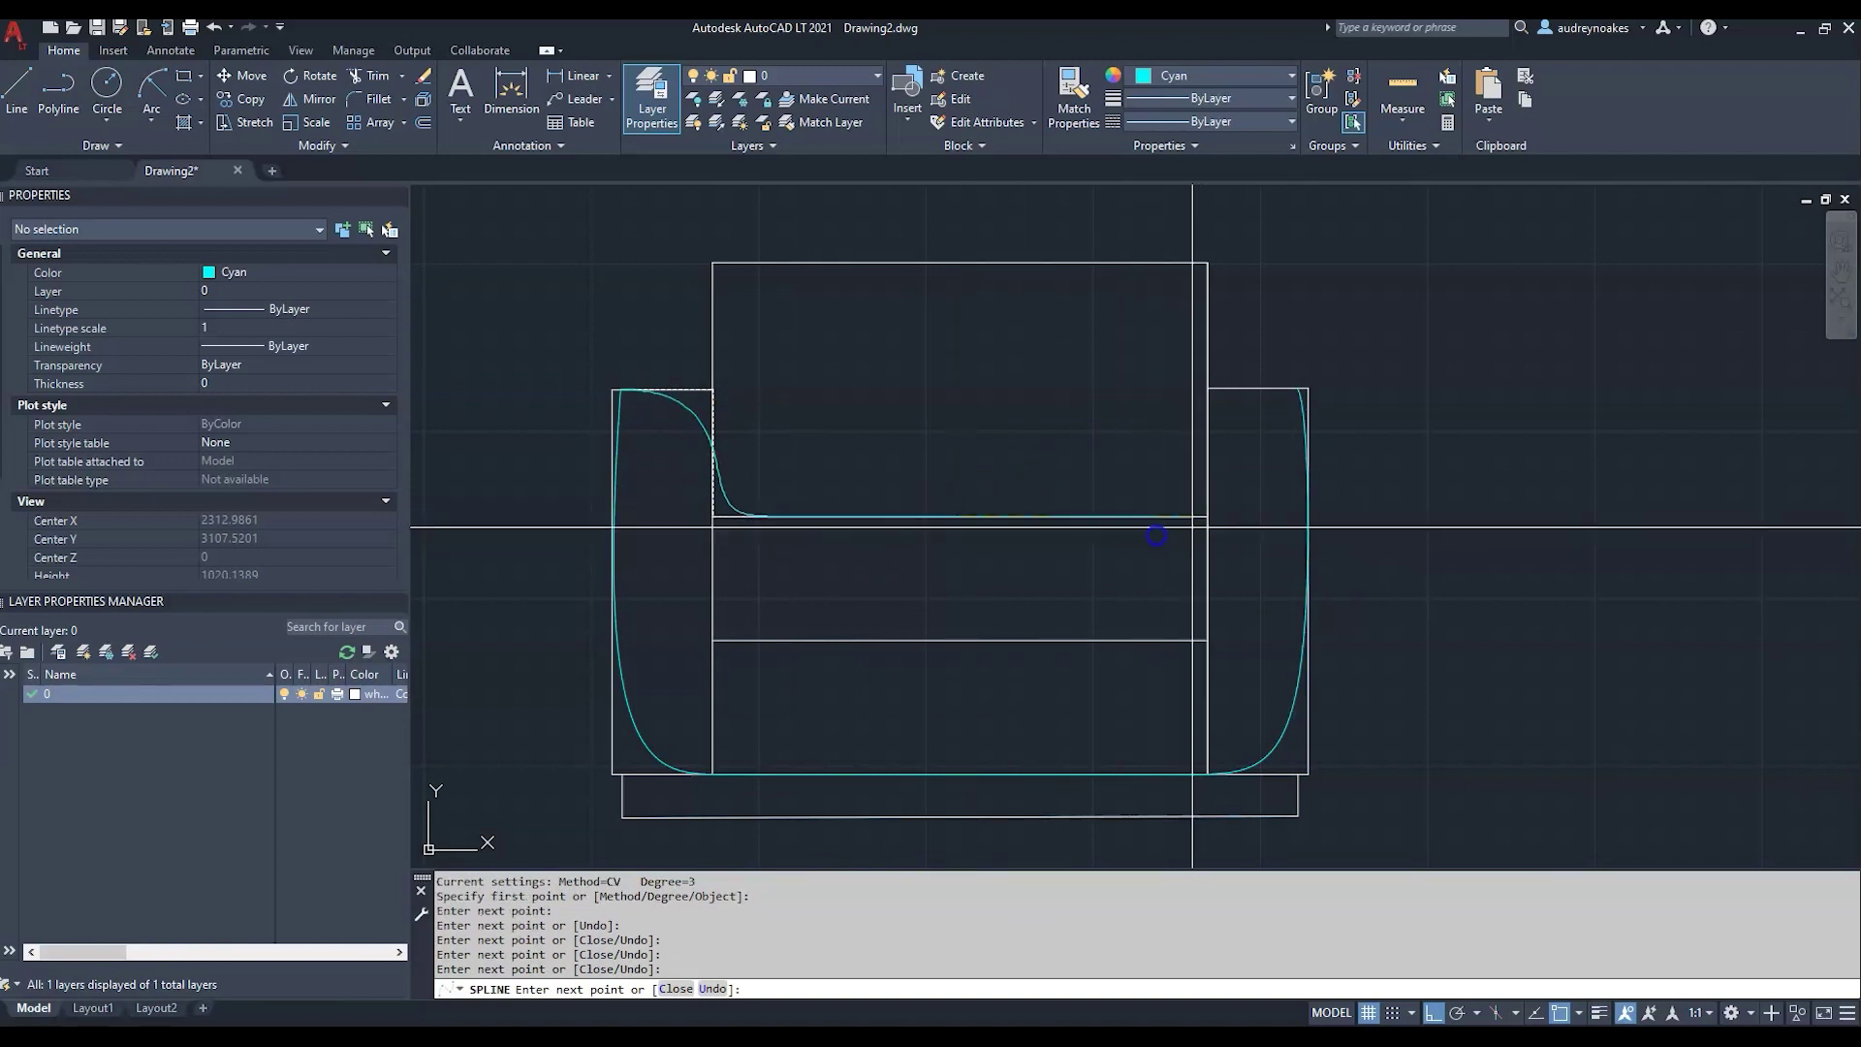
{"action": "left_click", "coordinate": [1206, 515]}
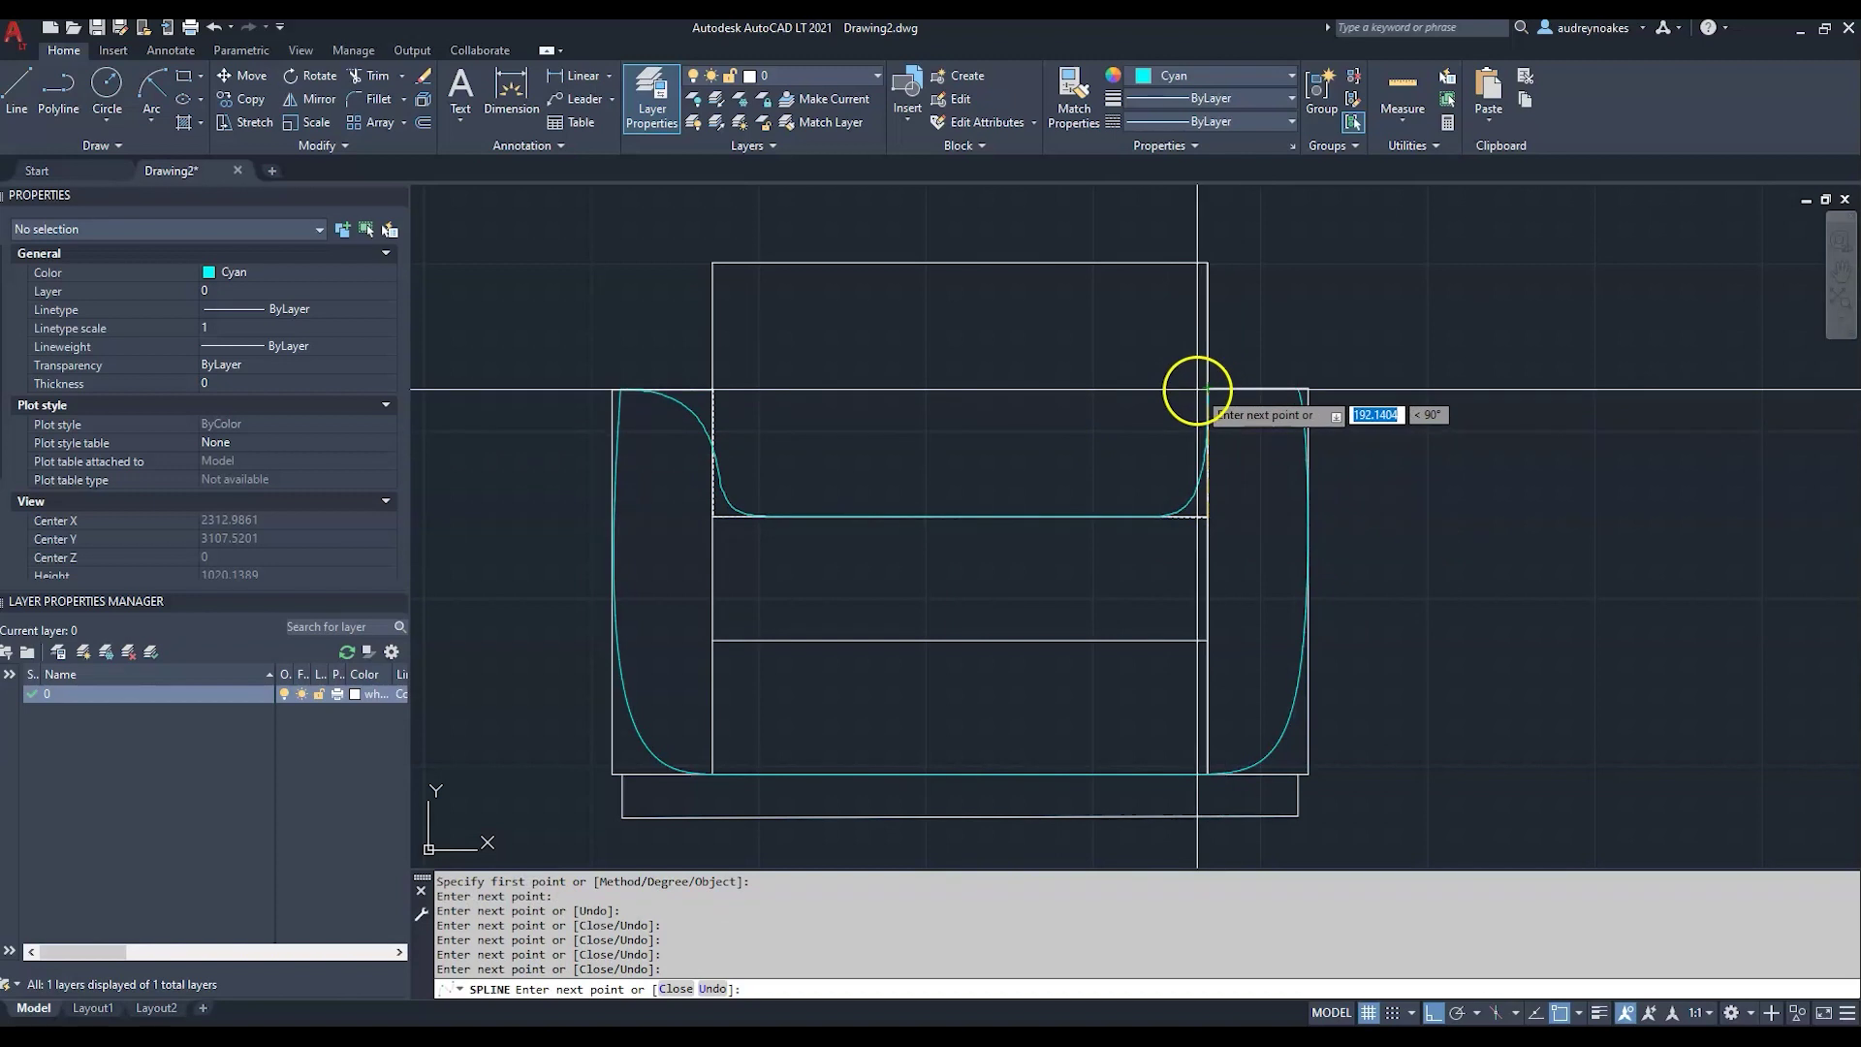
{"action": "left_click", "coordinate": [1207, 388]}
{"action": "left_click", "coordinate": [1299, 389]}
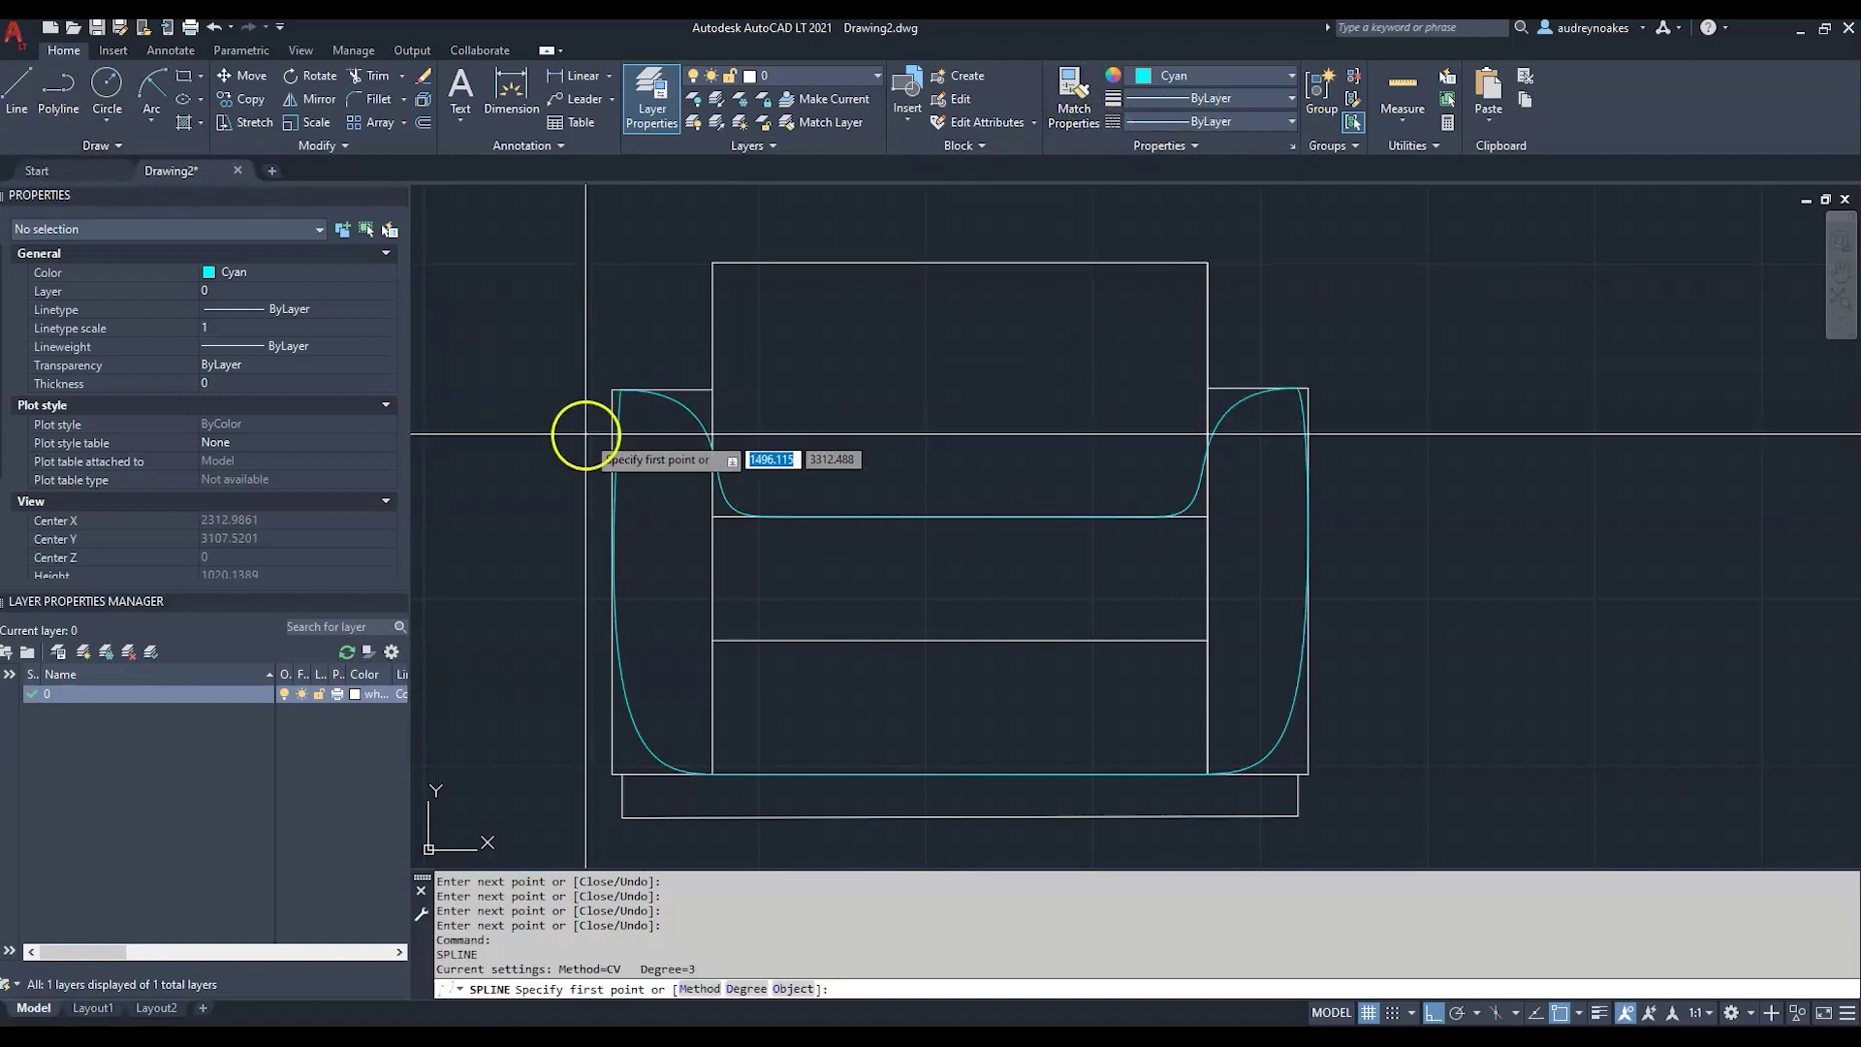
- Draw a CV spline from the left arm top through the lower seat line's ends and midpoint, back up right
{"action": "left_click", "coordinate": [617, 392]}
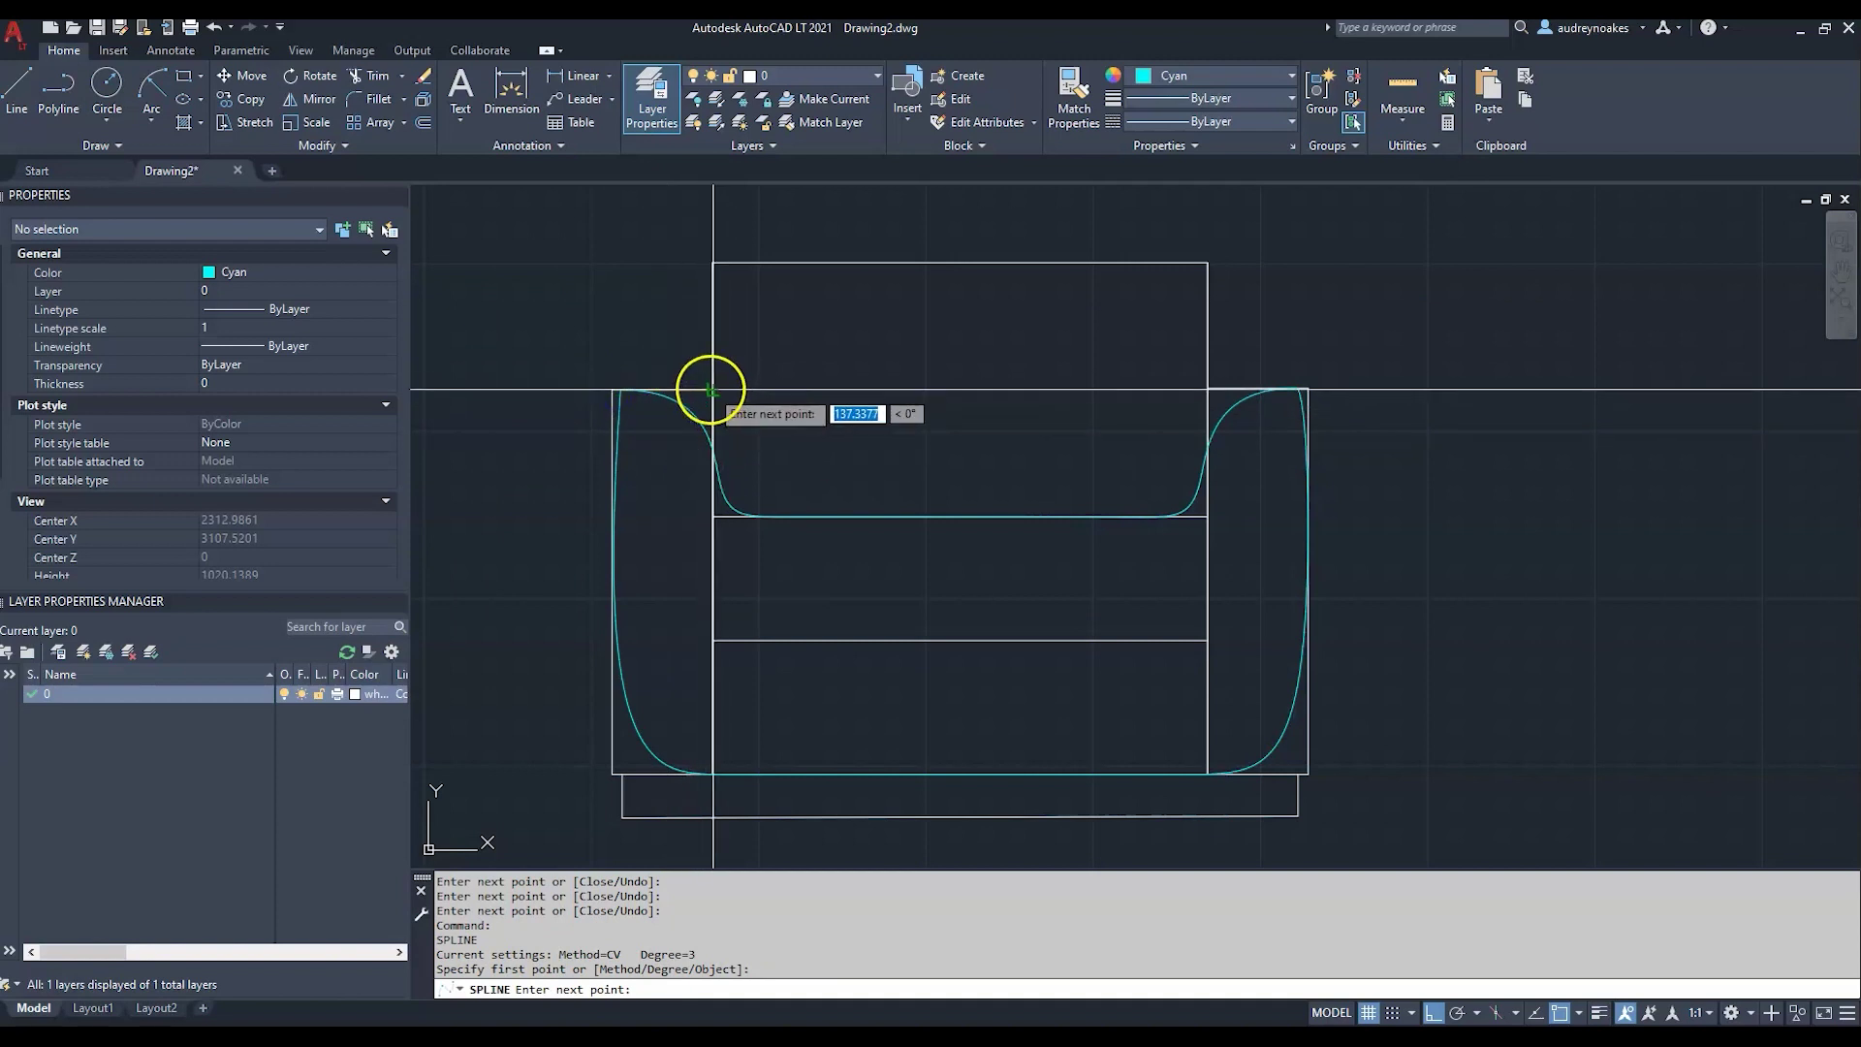
{"action": "left_click", "coordinate": [712, 390]}
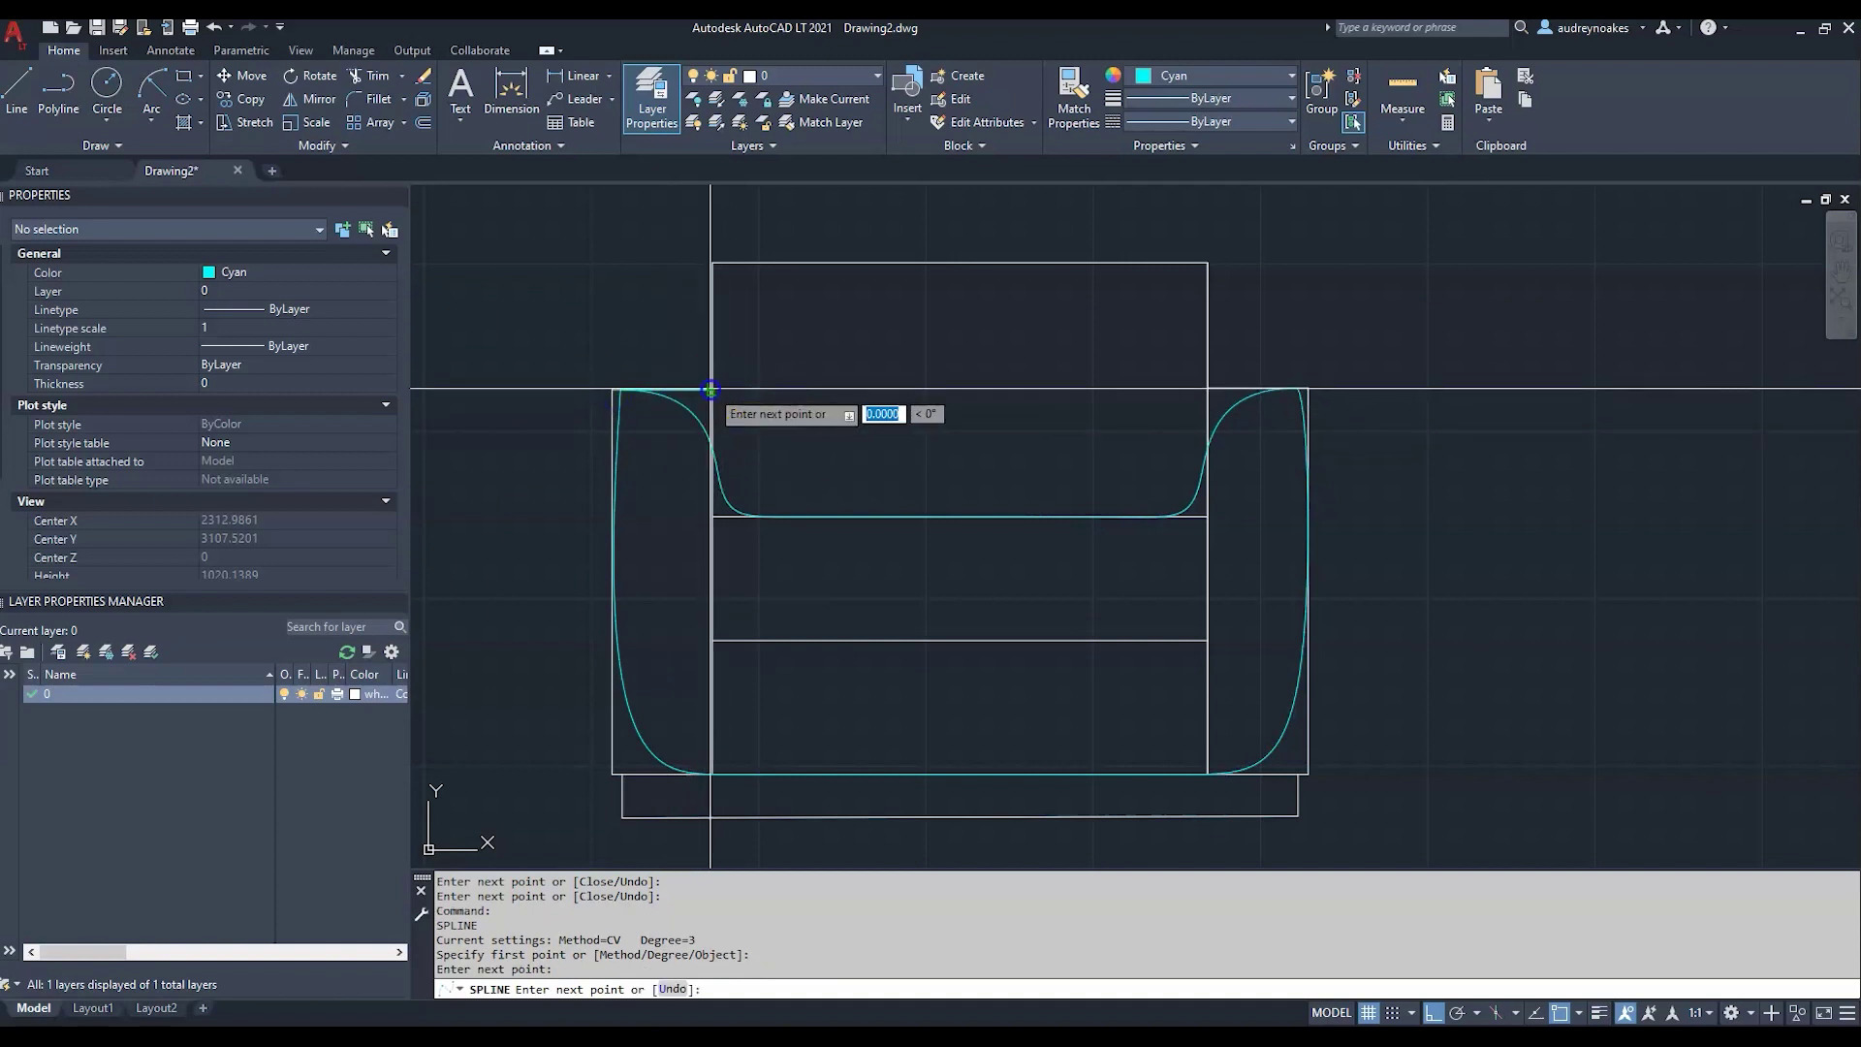
{"action": "left_click", "coordinate": [713, 517]}
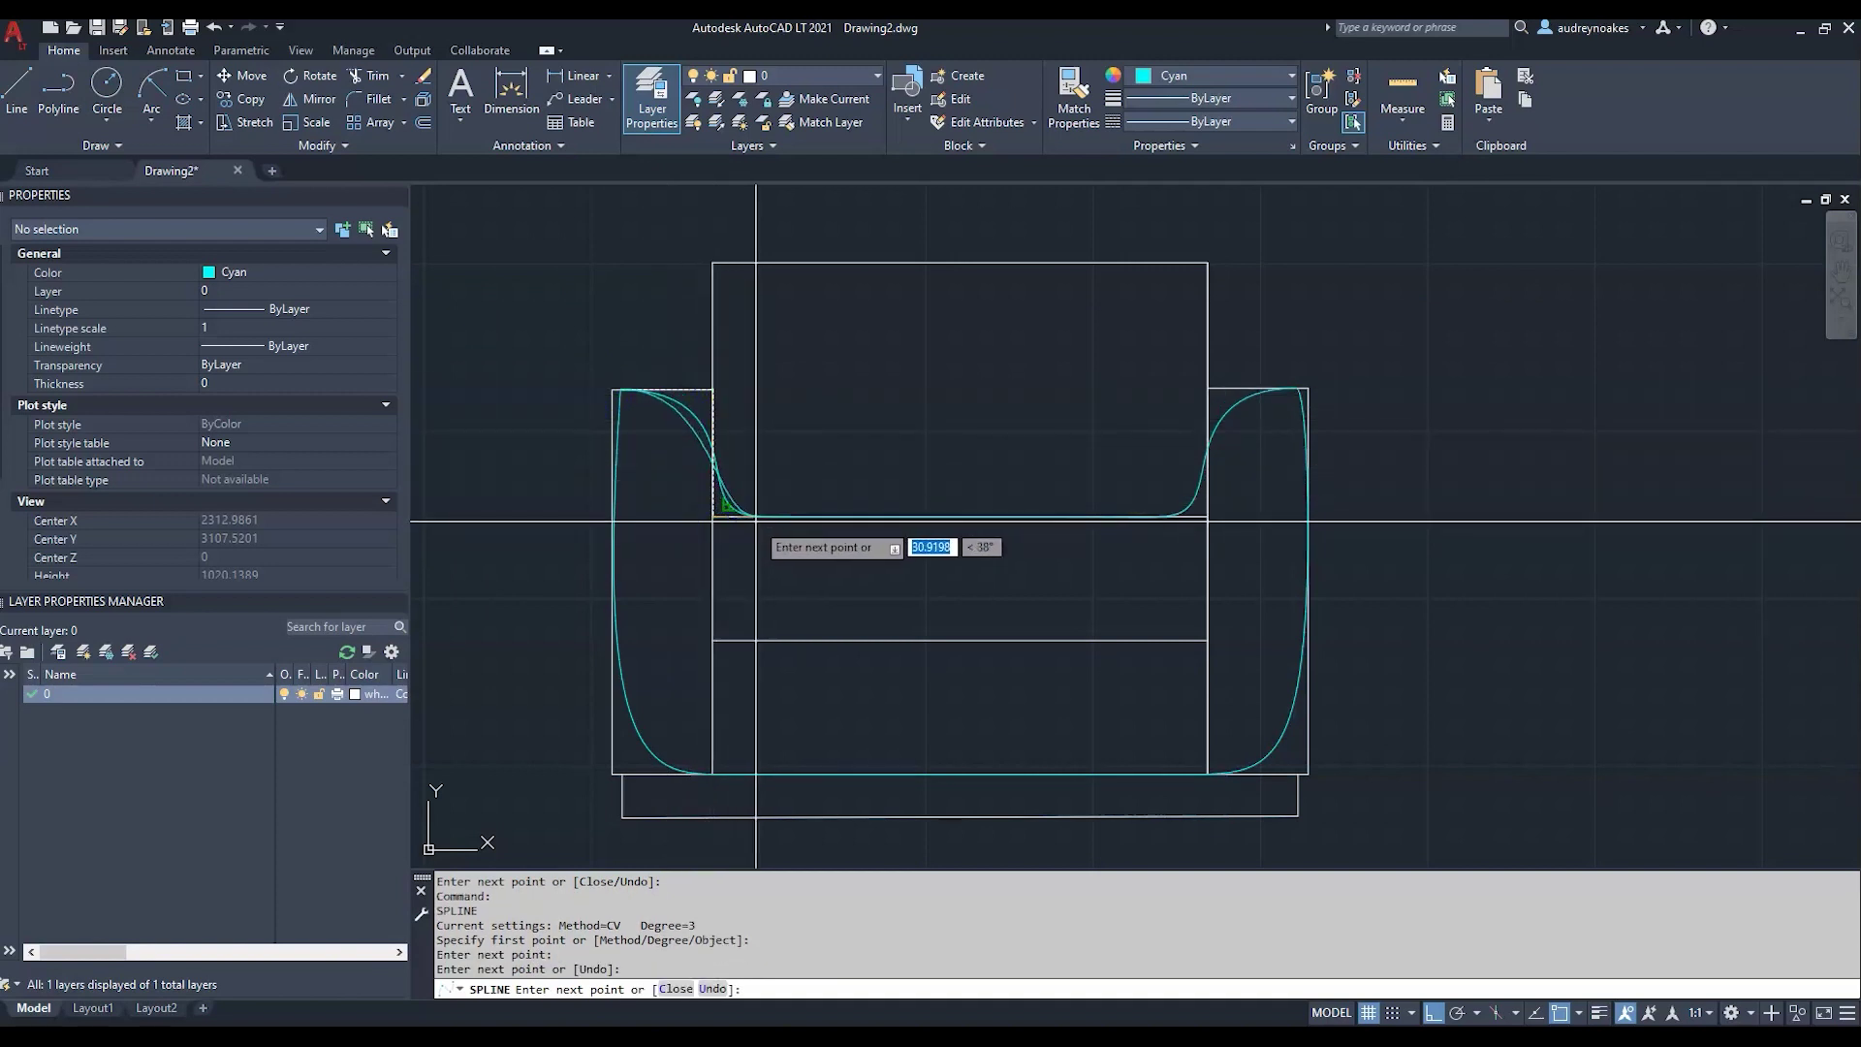
{"action": "left_click", "coordinate": [730, 505]}
{"action": "left_click", "coordinate": [726, 505]}
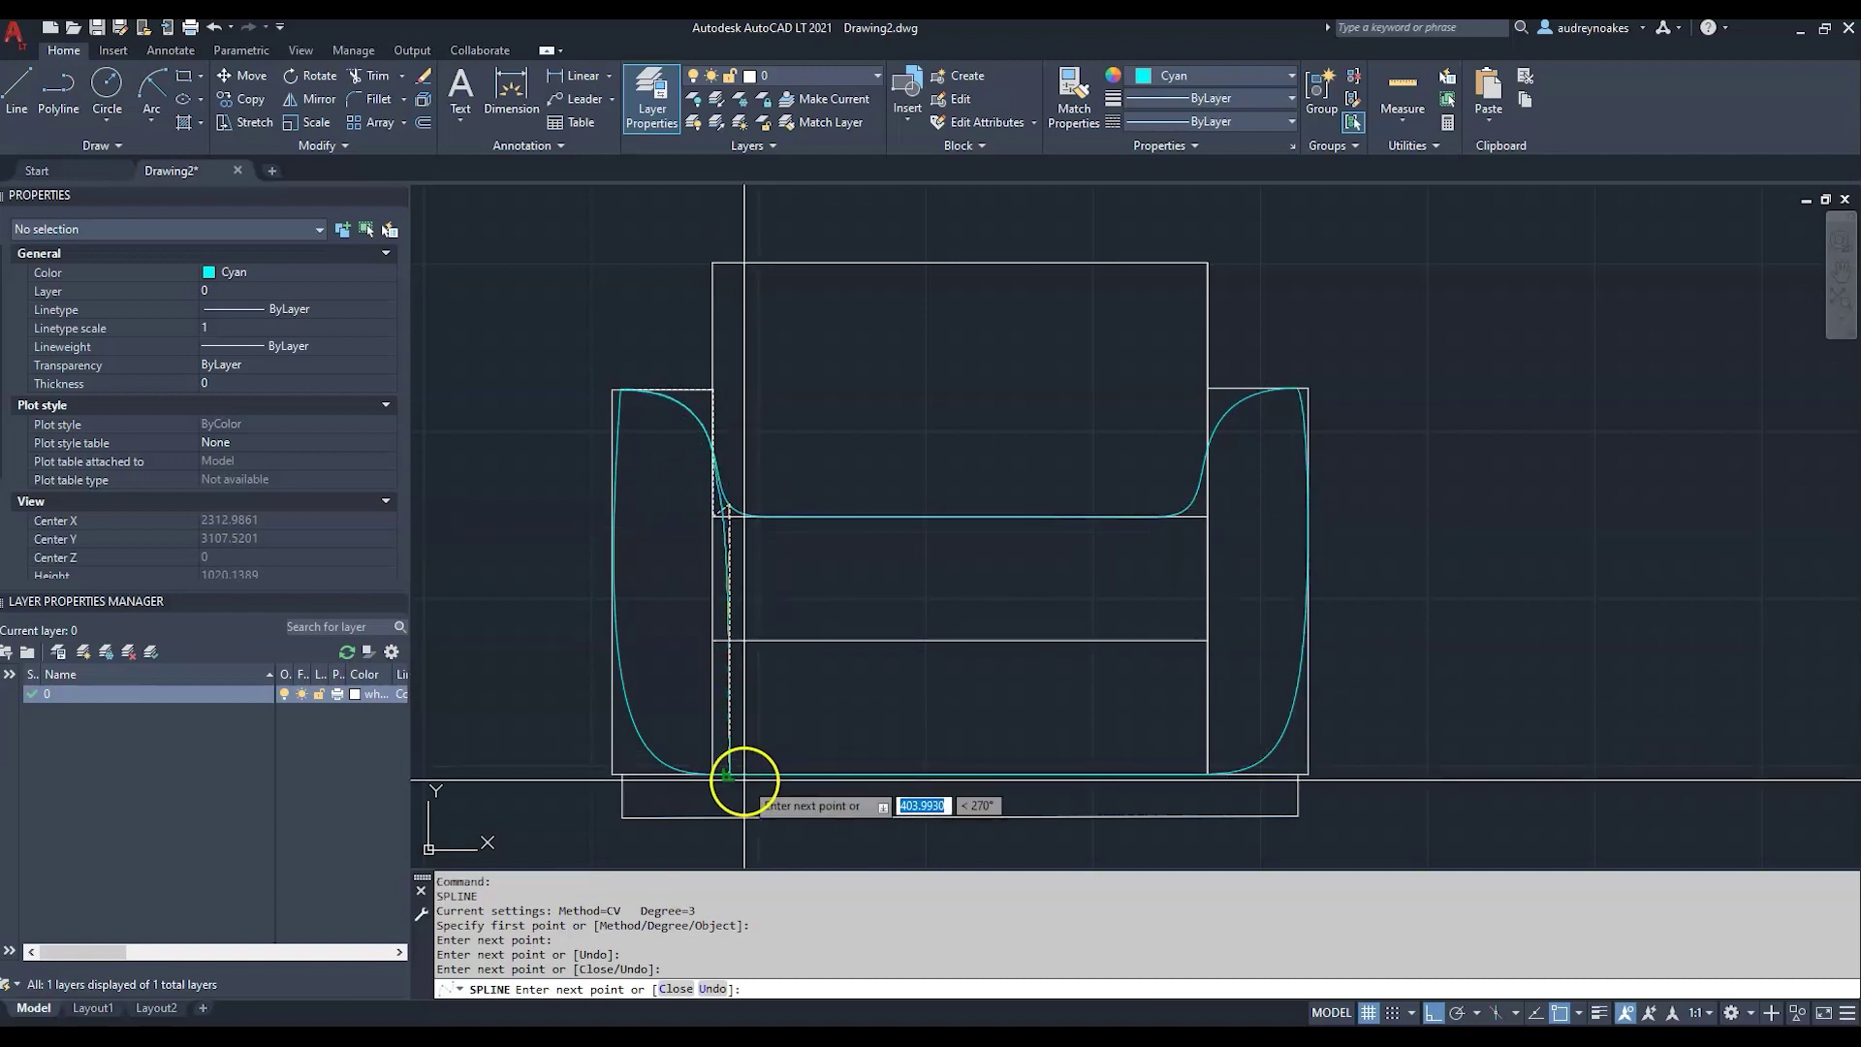
{"action": "left_click", "coordinate": [730, 640]}
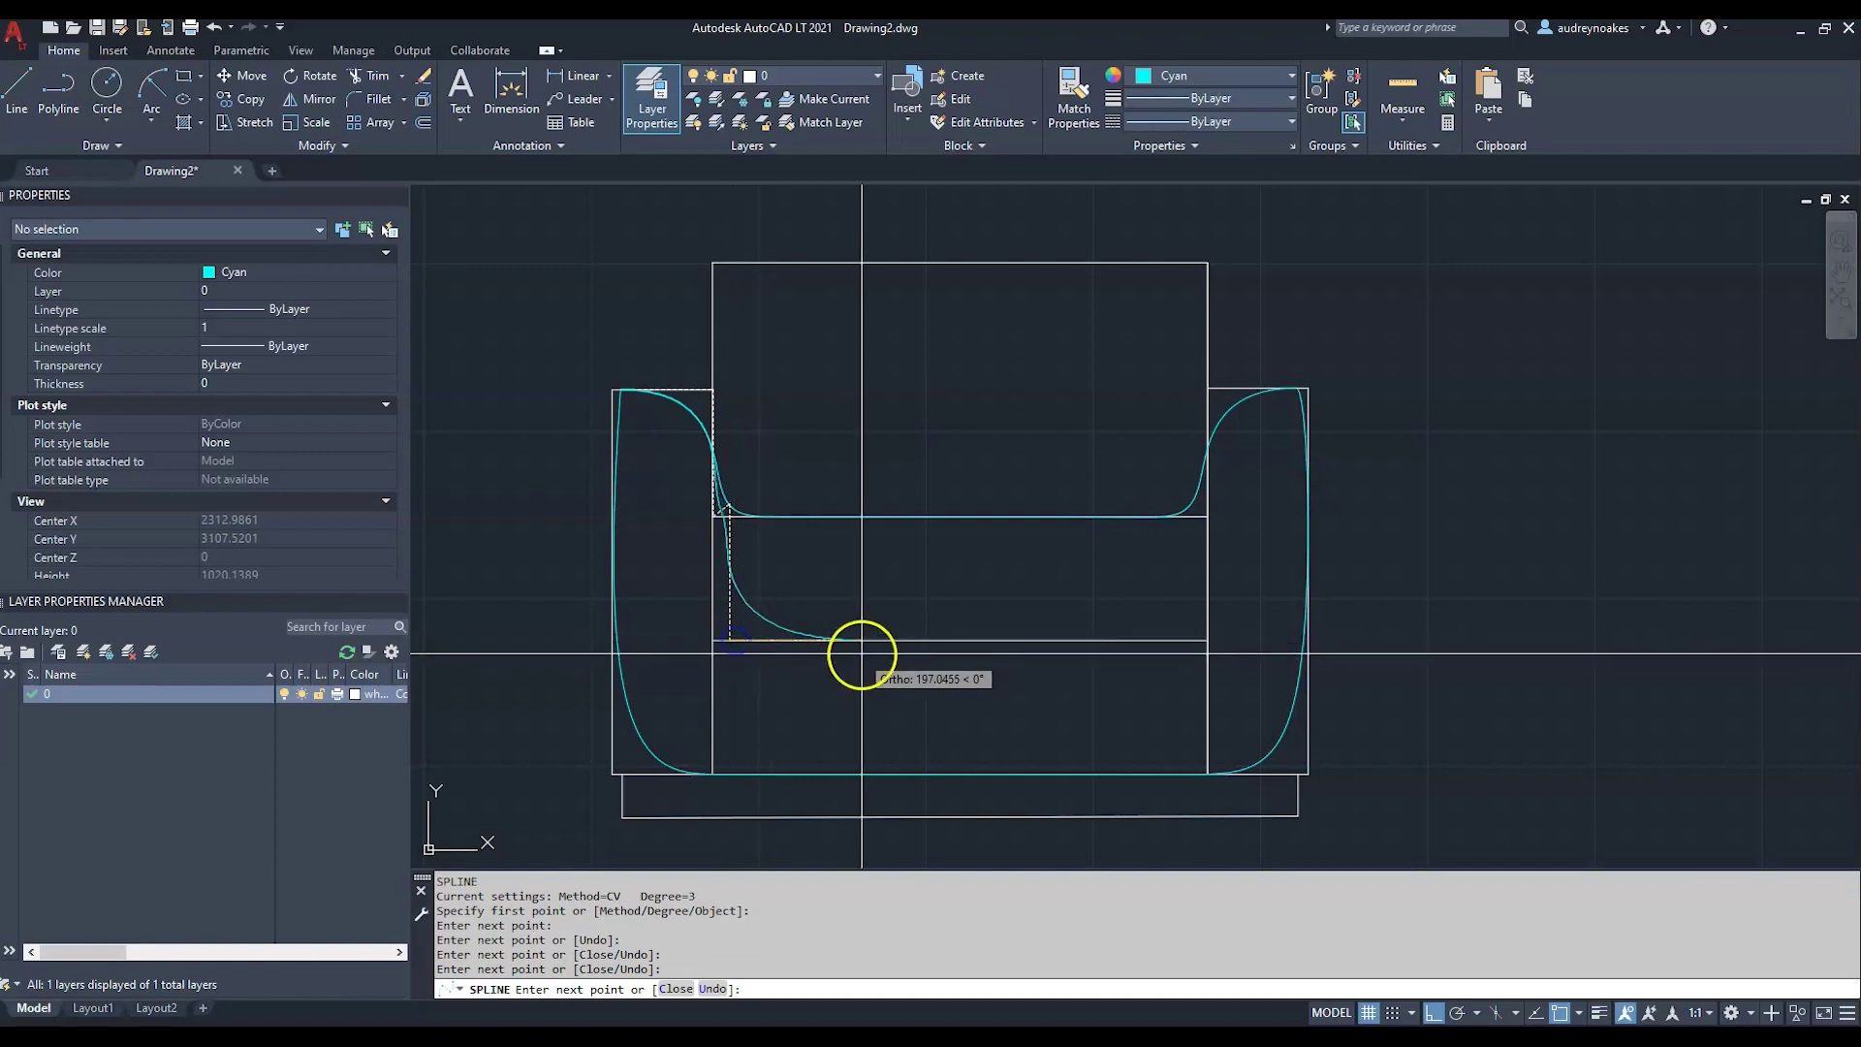
{"action": "left_click", "coordinate": [968, 645]}
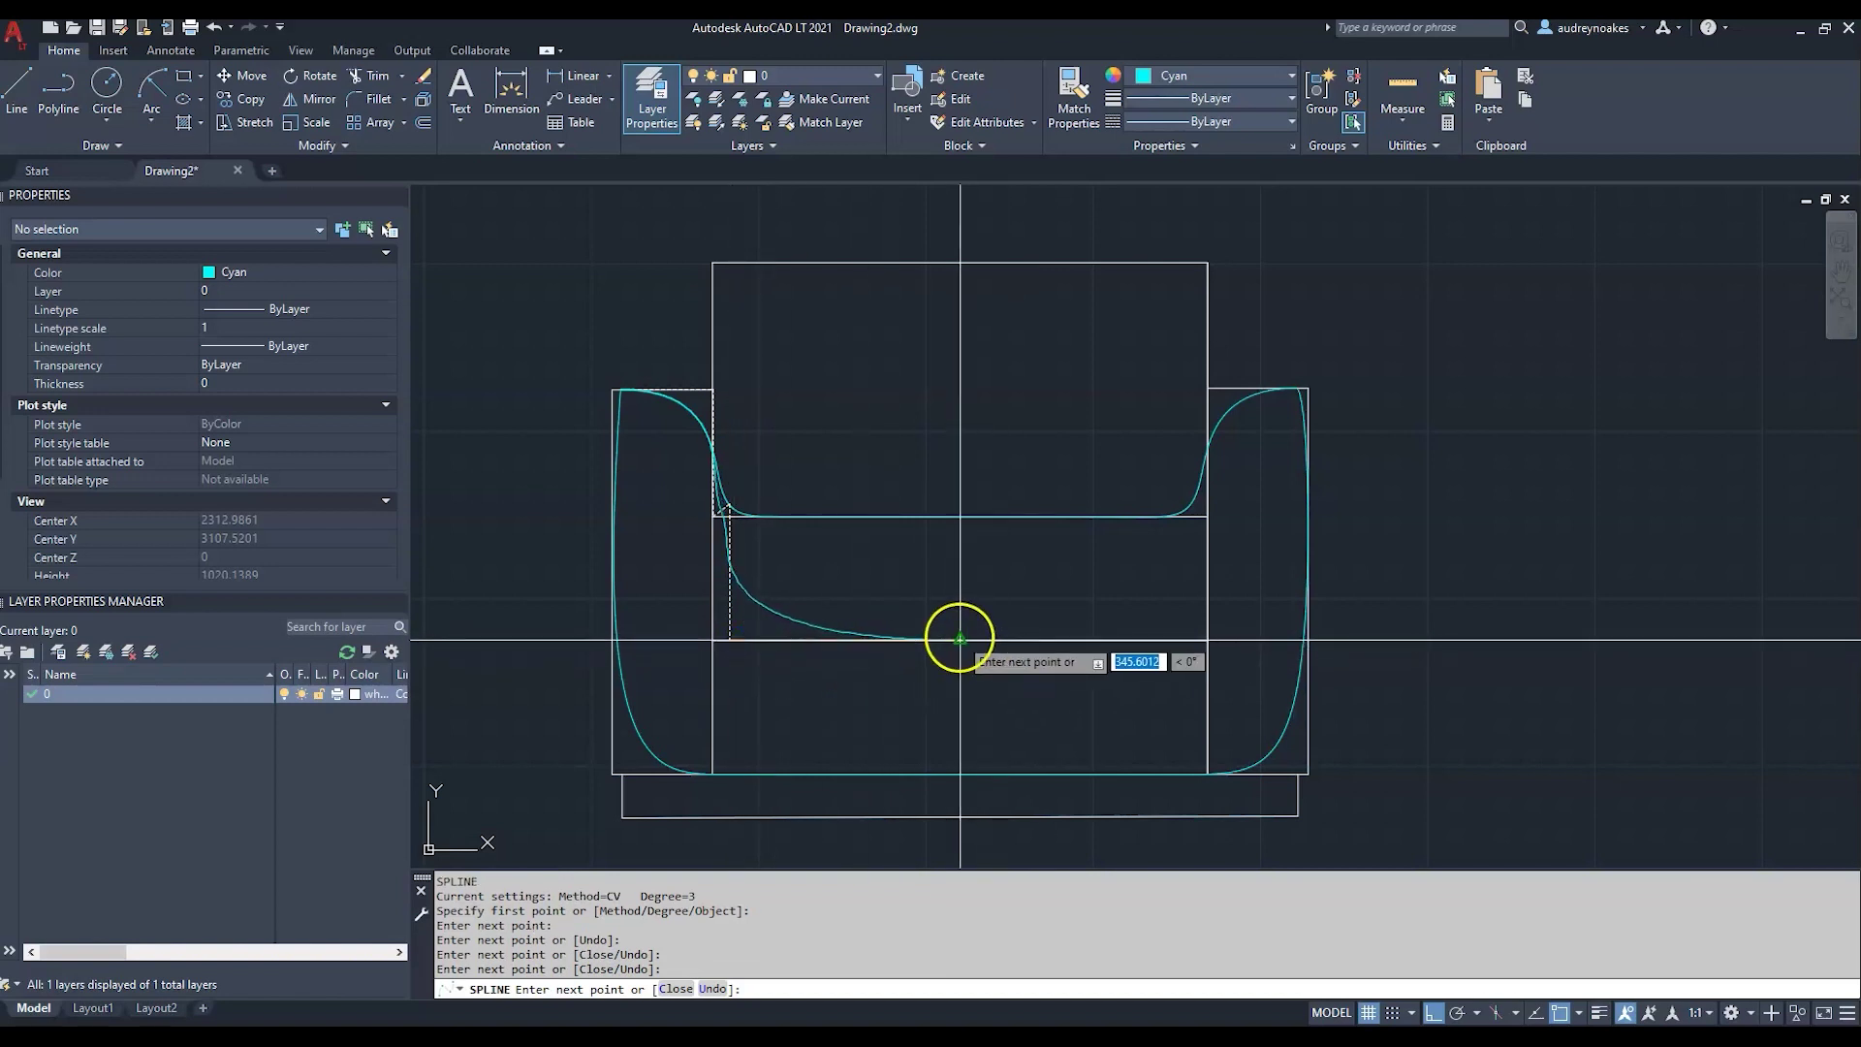
{"action": "left_click", "coordinate": [1206, 640]}
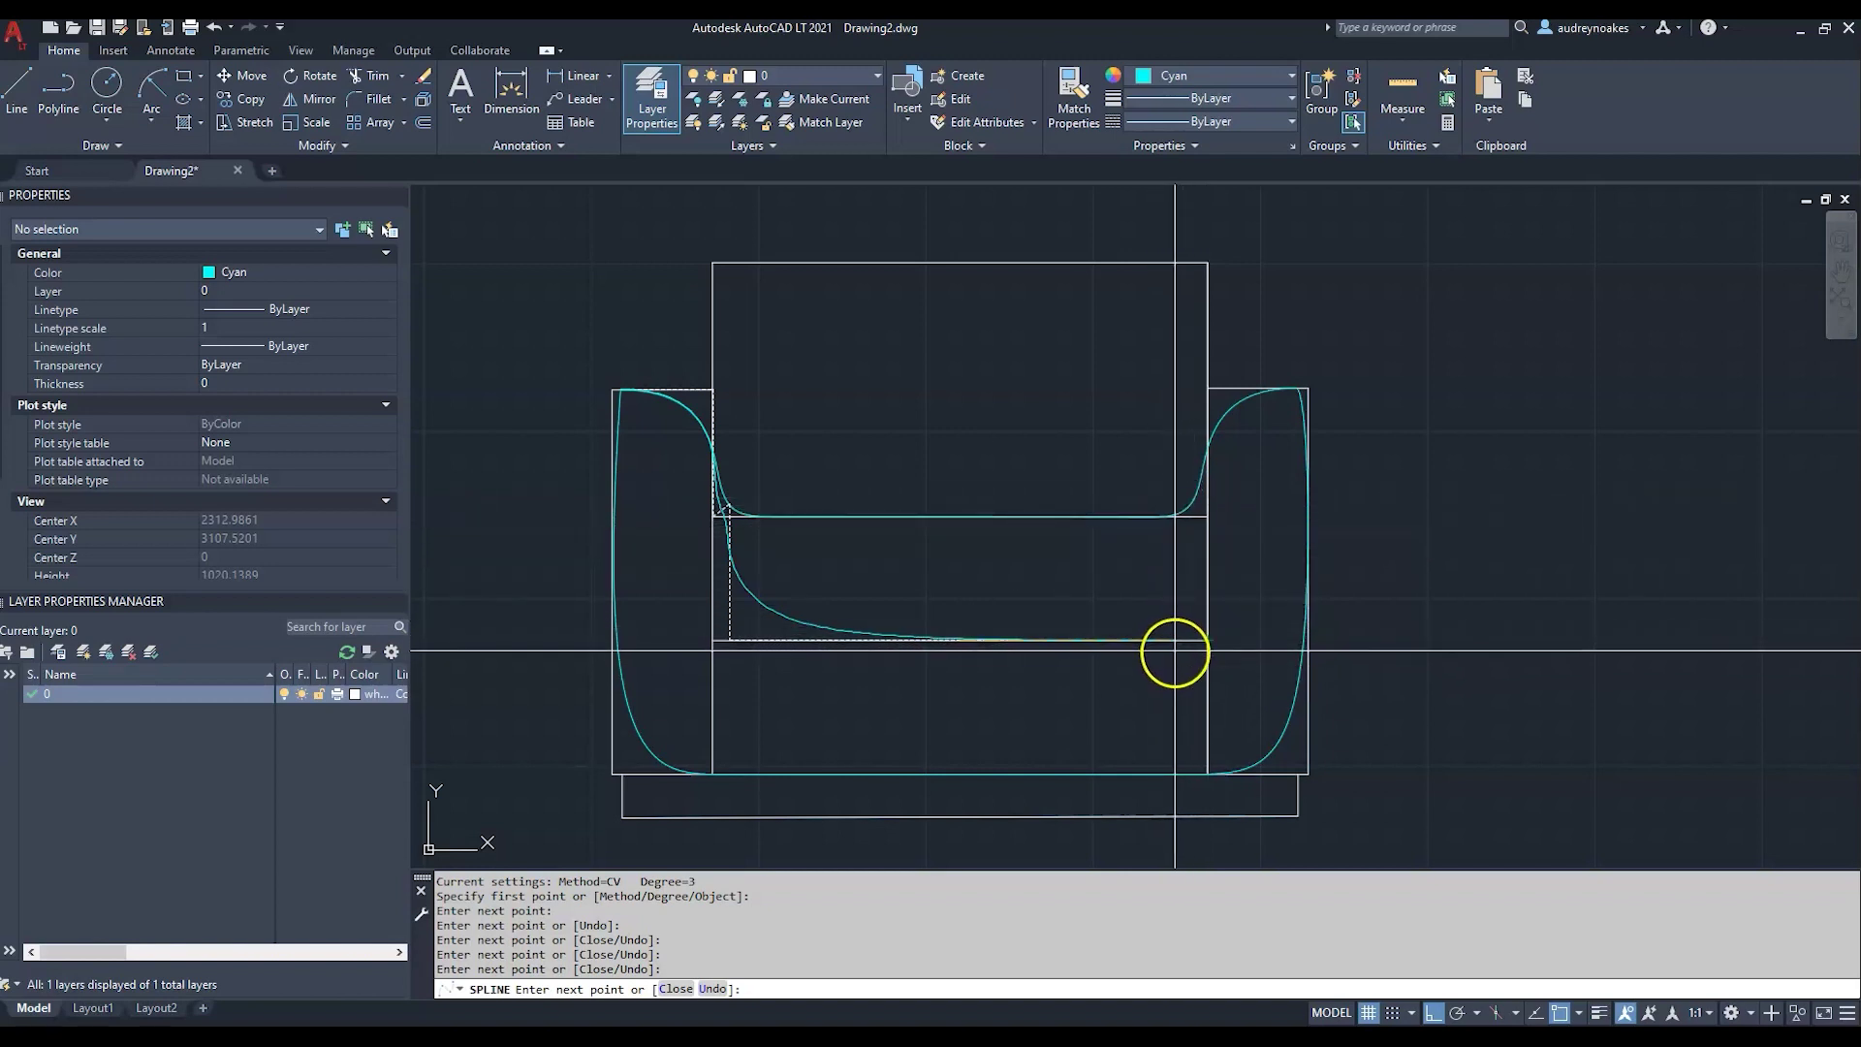
{"action": "left_click", "coordinate": [1214, 584]}
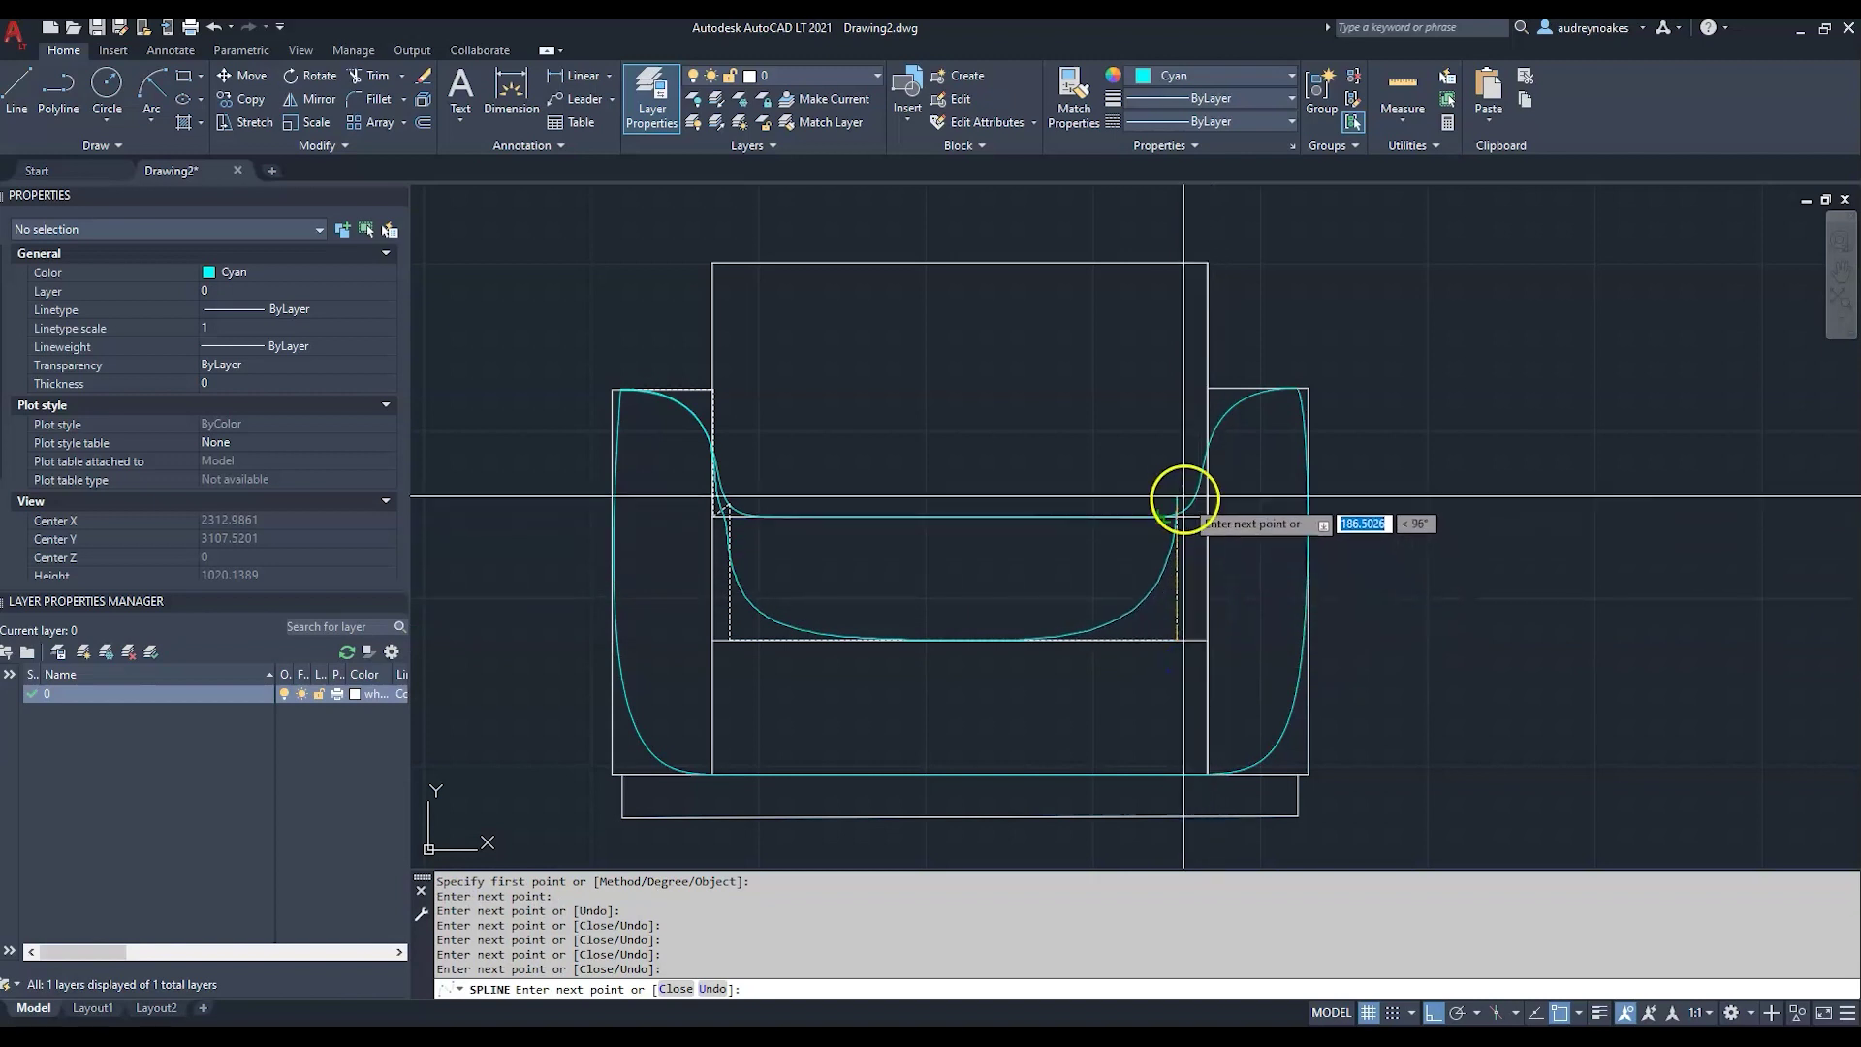
{"action": "scroll", "coordinate": [1202, 498], "scroll_direction": "up", "scroll_amount": 4}
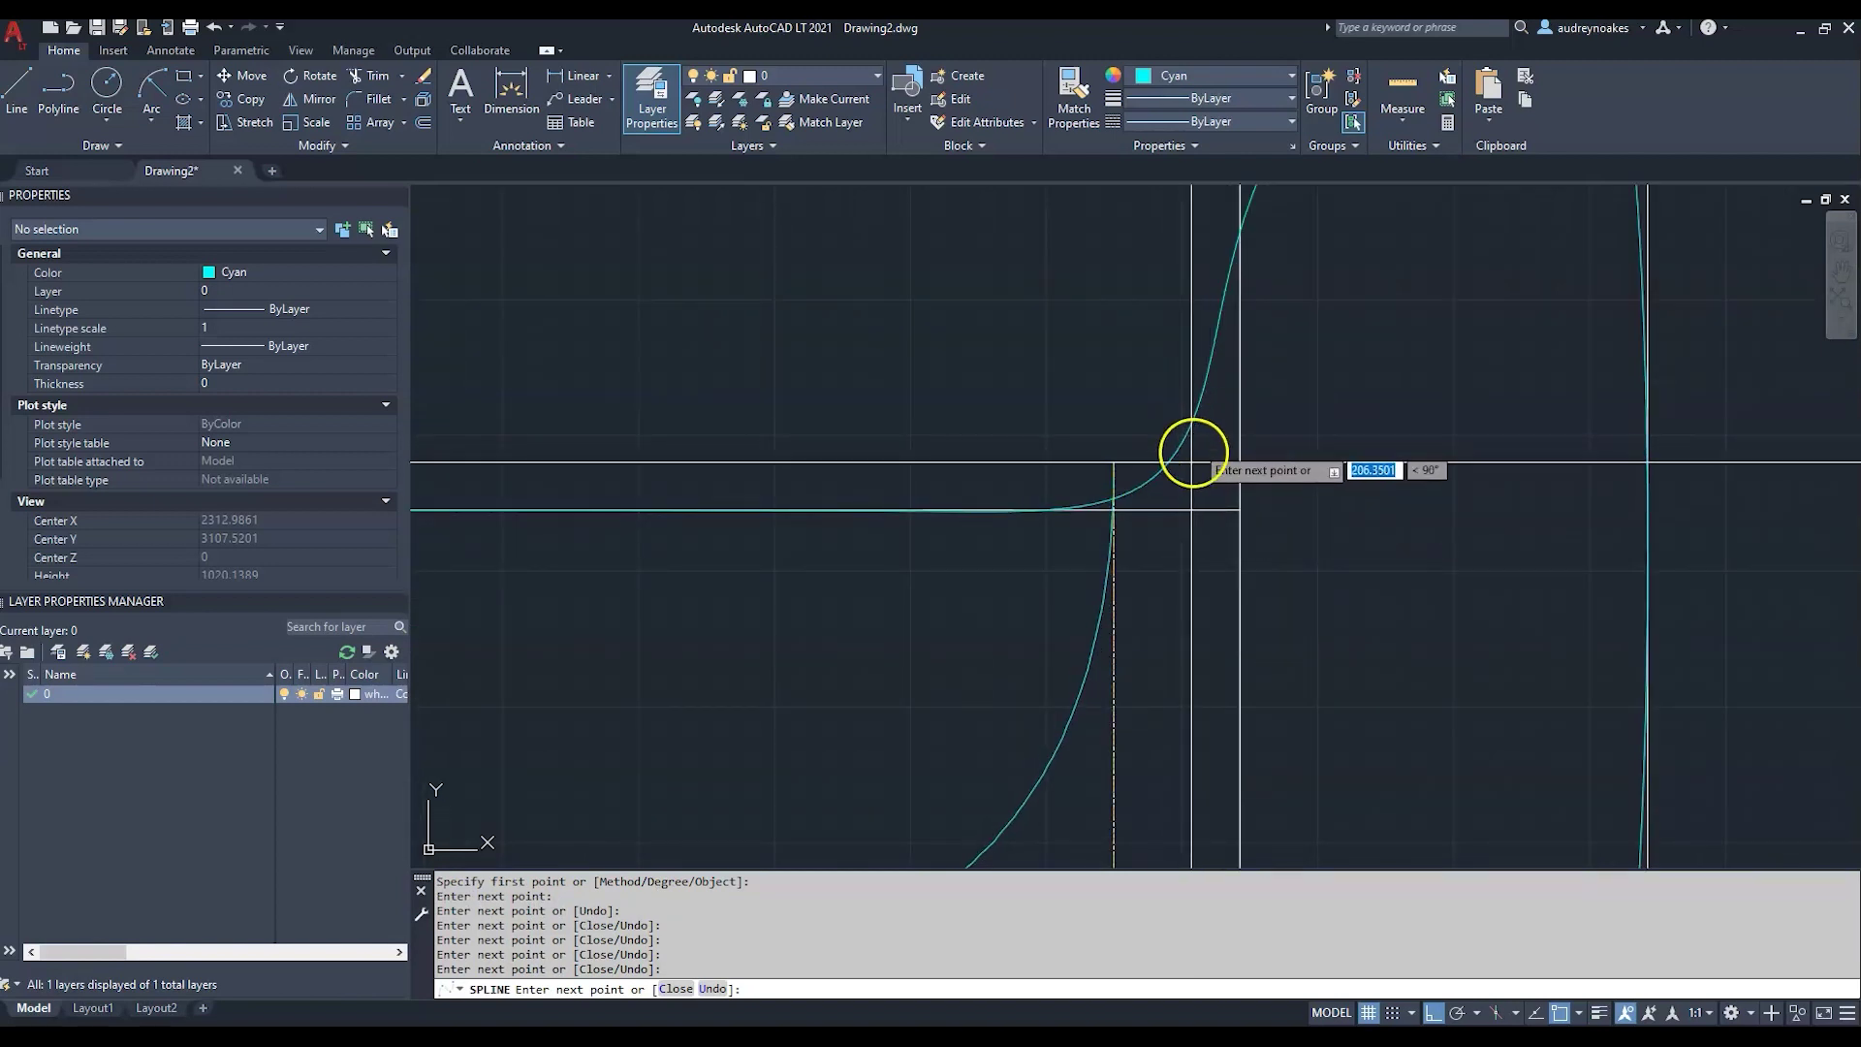
{"action": "scroll", "coordinate": [1176, 538], "scroll_direction": "down", "scroll_amount": 5}
{"action": "scroll", "coordinate": [1176, 544], "scroll_direction": "up", "scroll_amount": 2}
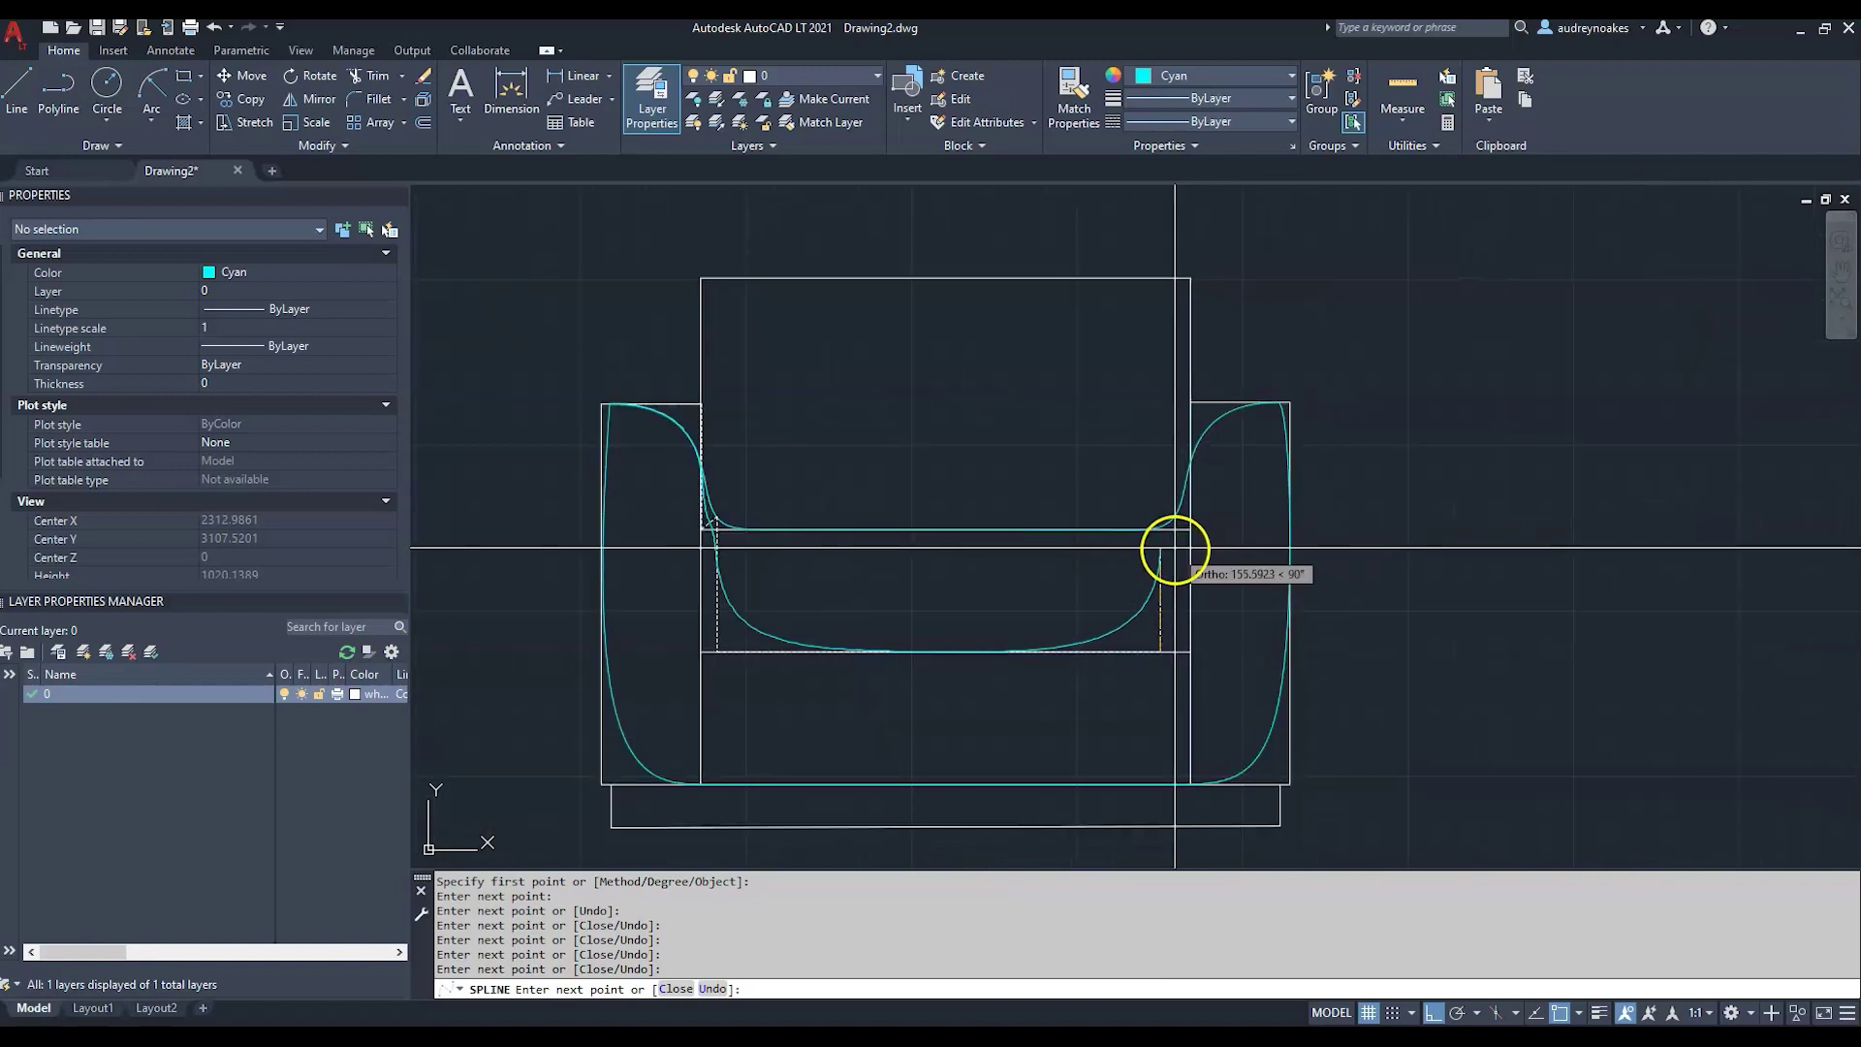
{"action": "left_click", "coordinate": [1186, 533]}
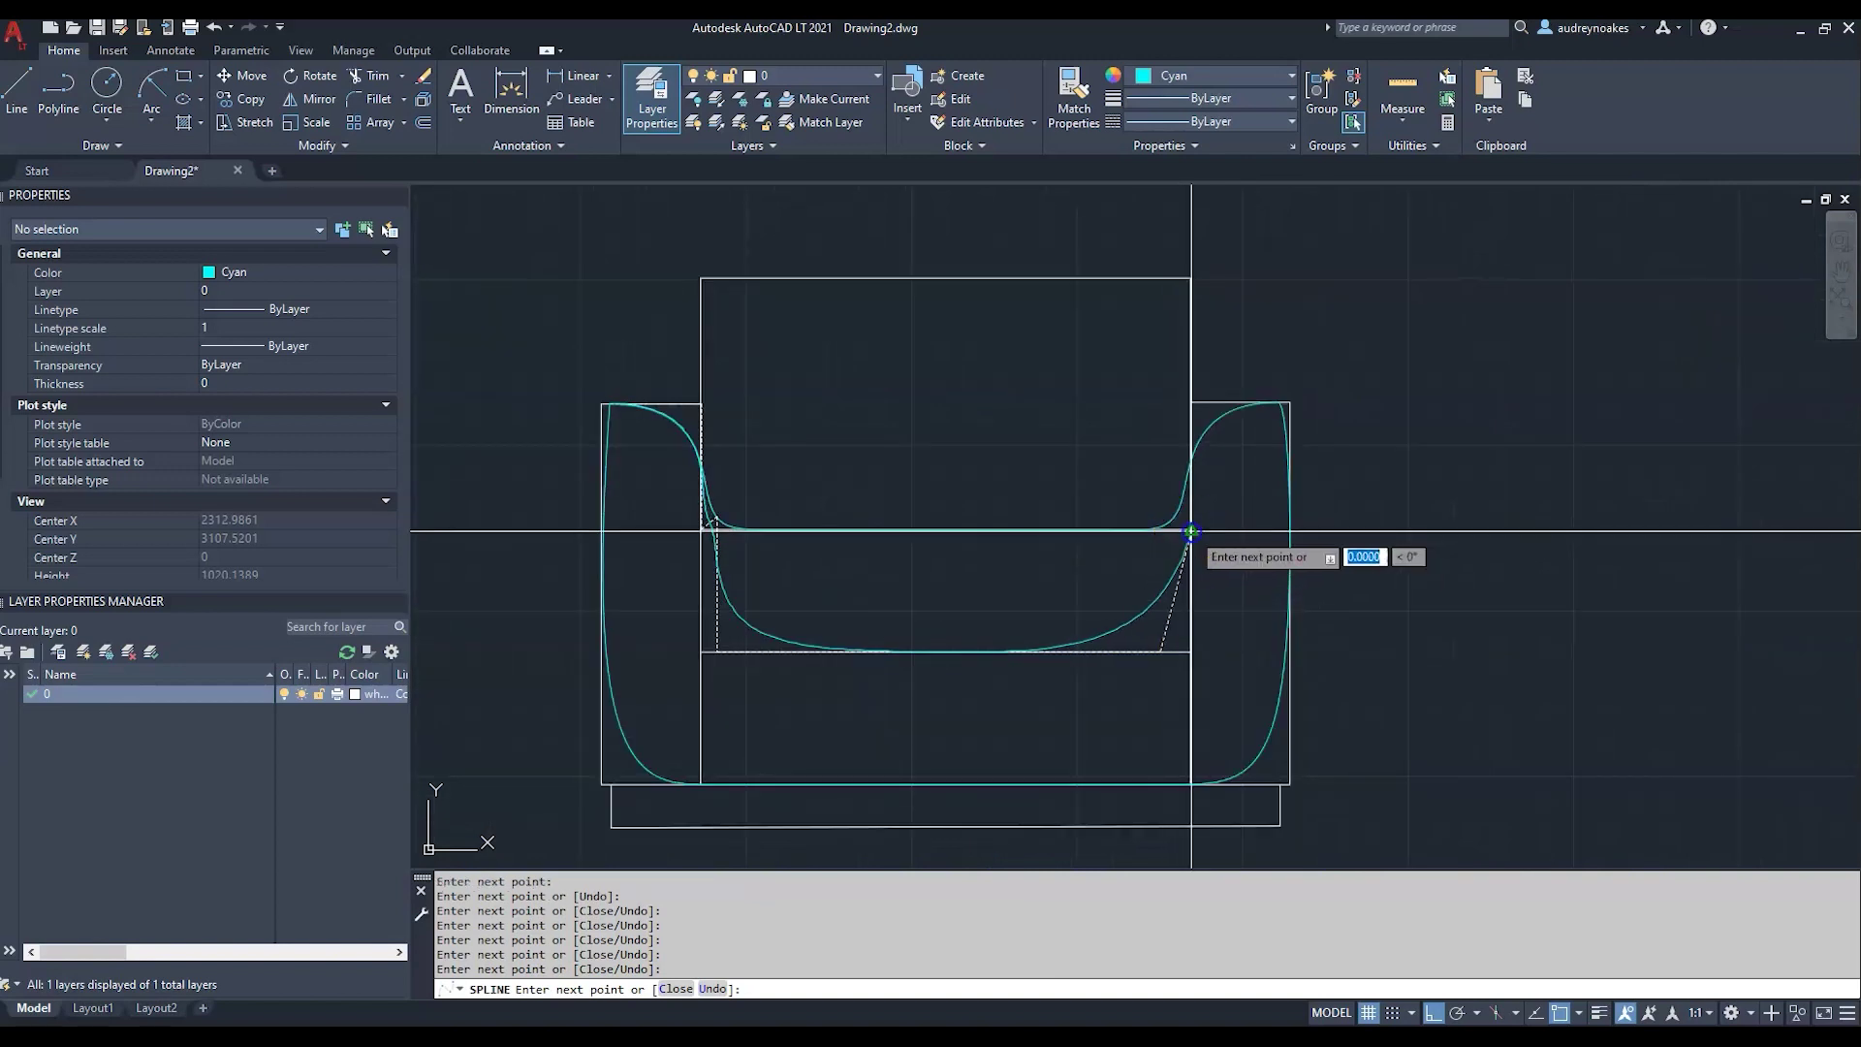
{"action": "left_click", "coordinate": [1198, 451]}
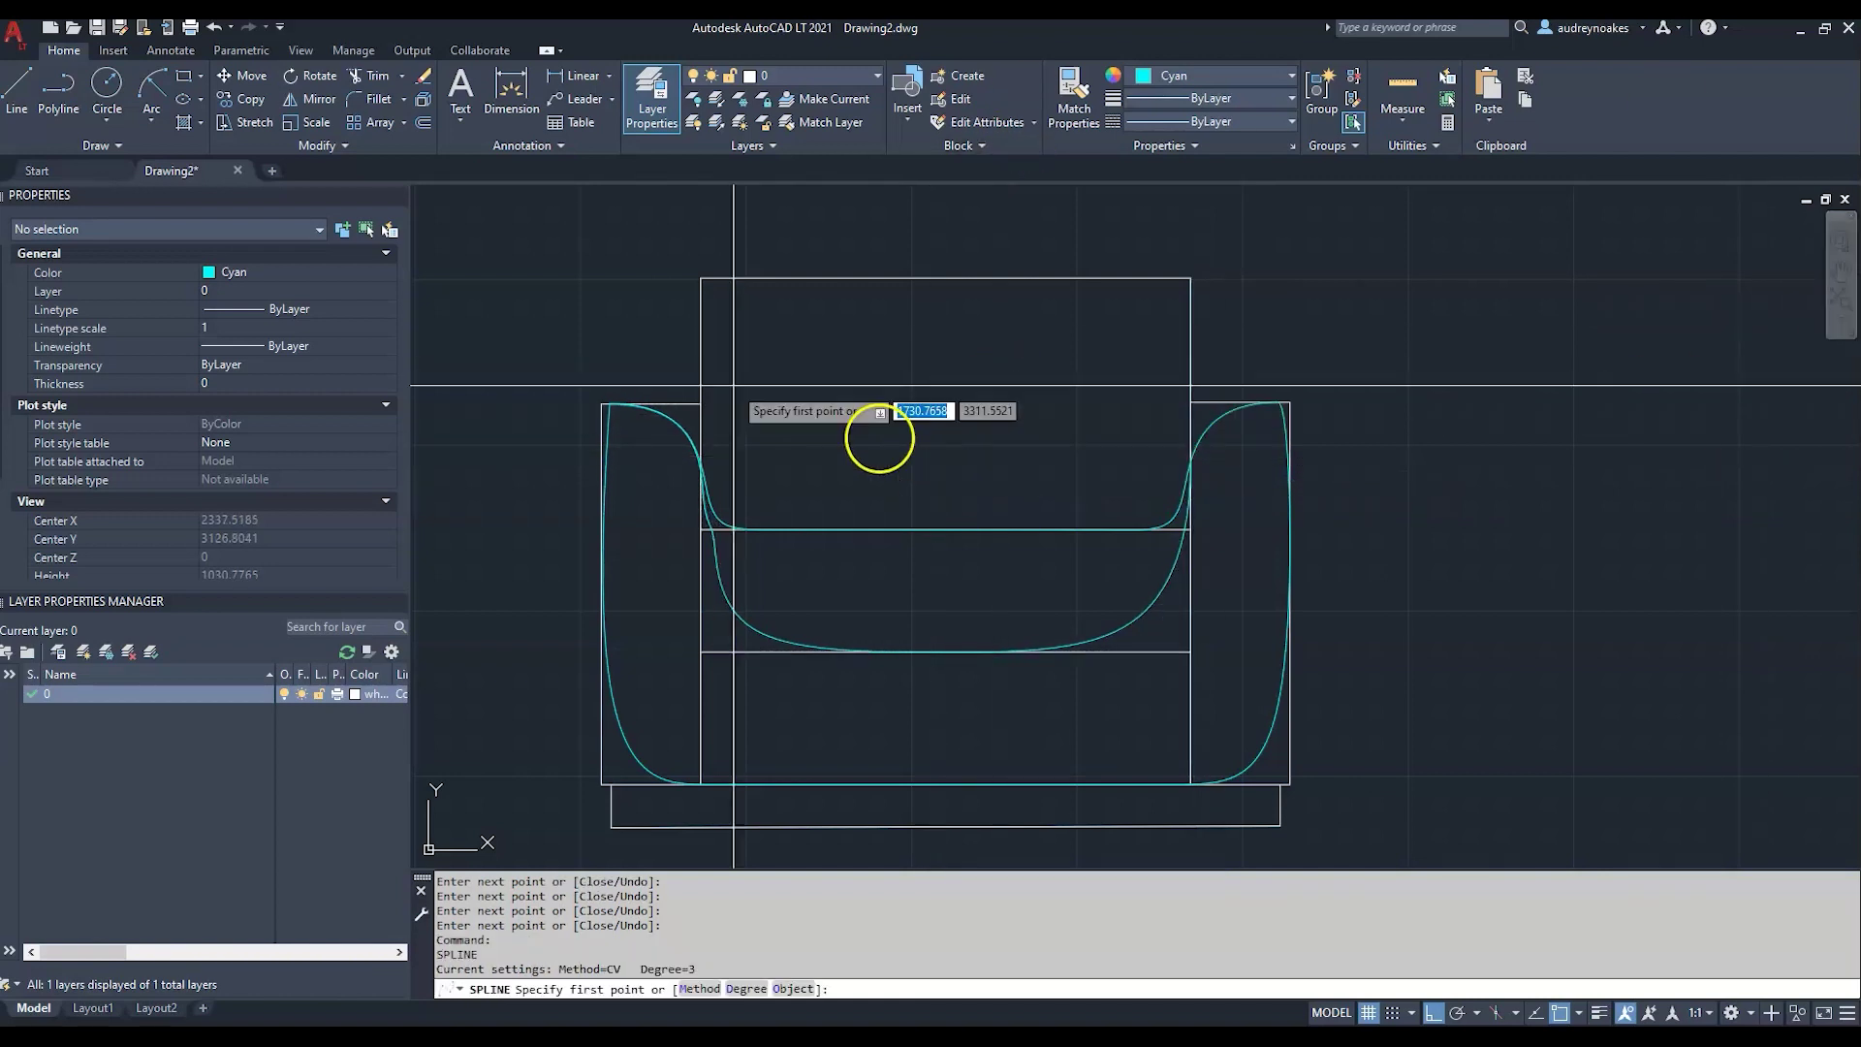
- Draw a four-point CV spline through both arm tops and the backrest's top corners
{"action": "left_click", "coordinate": [606, 403]}
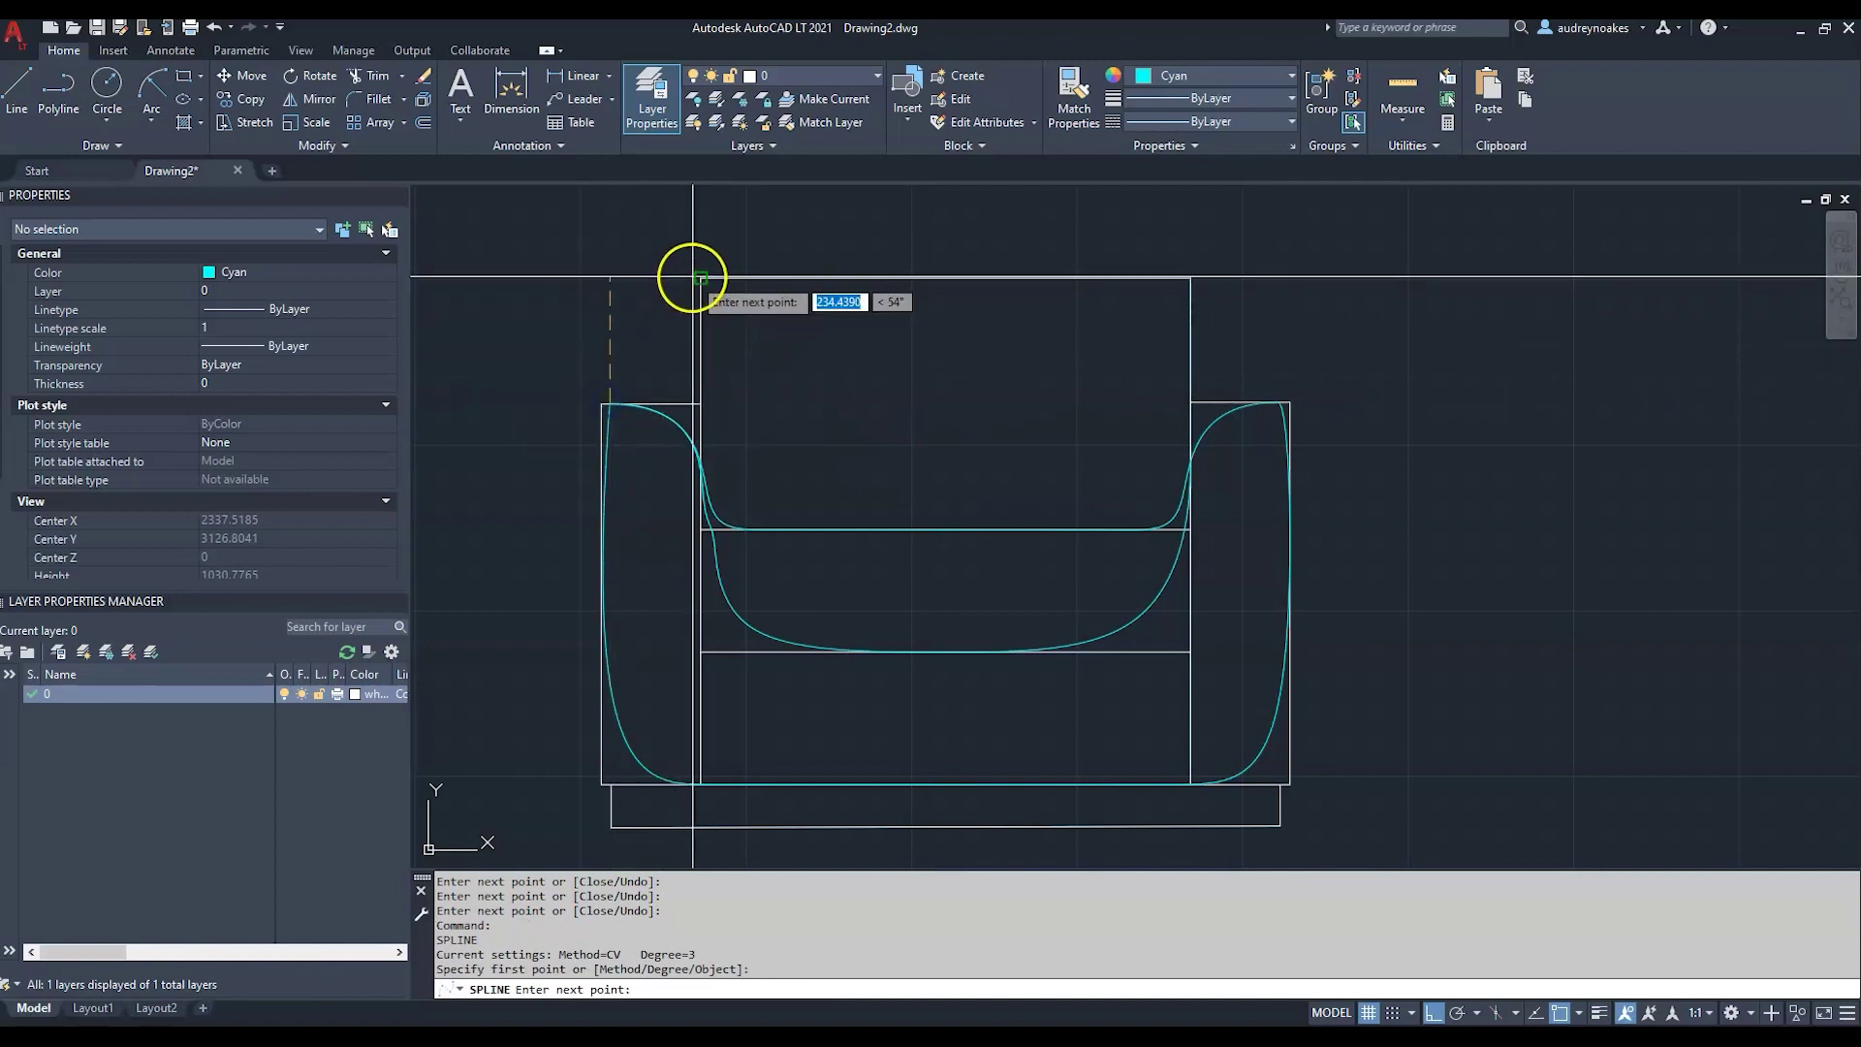
{"action": "left_click", "coordinate": [700, 279]}
{"action": "left_click", "coordinate": [1190, 279]}
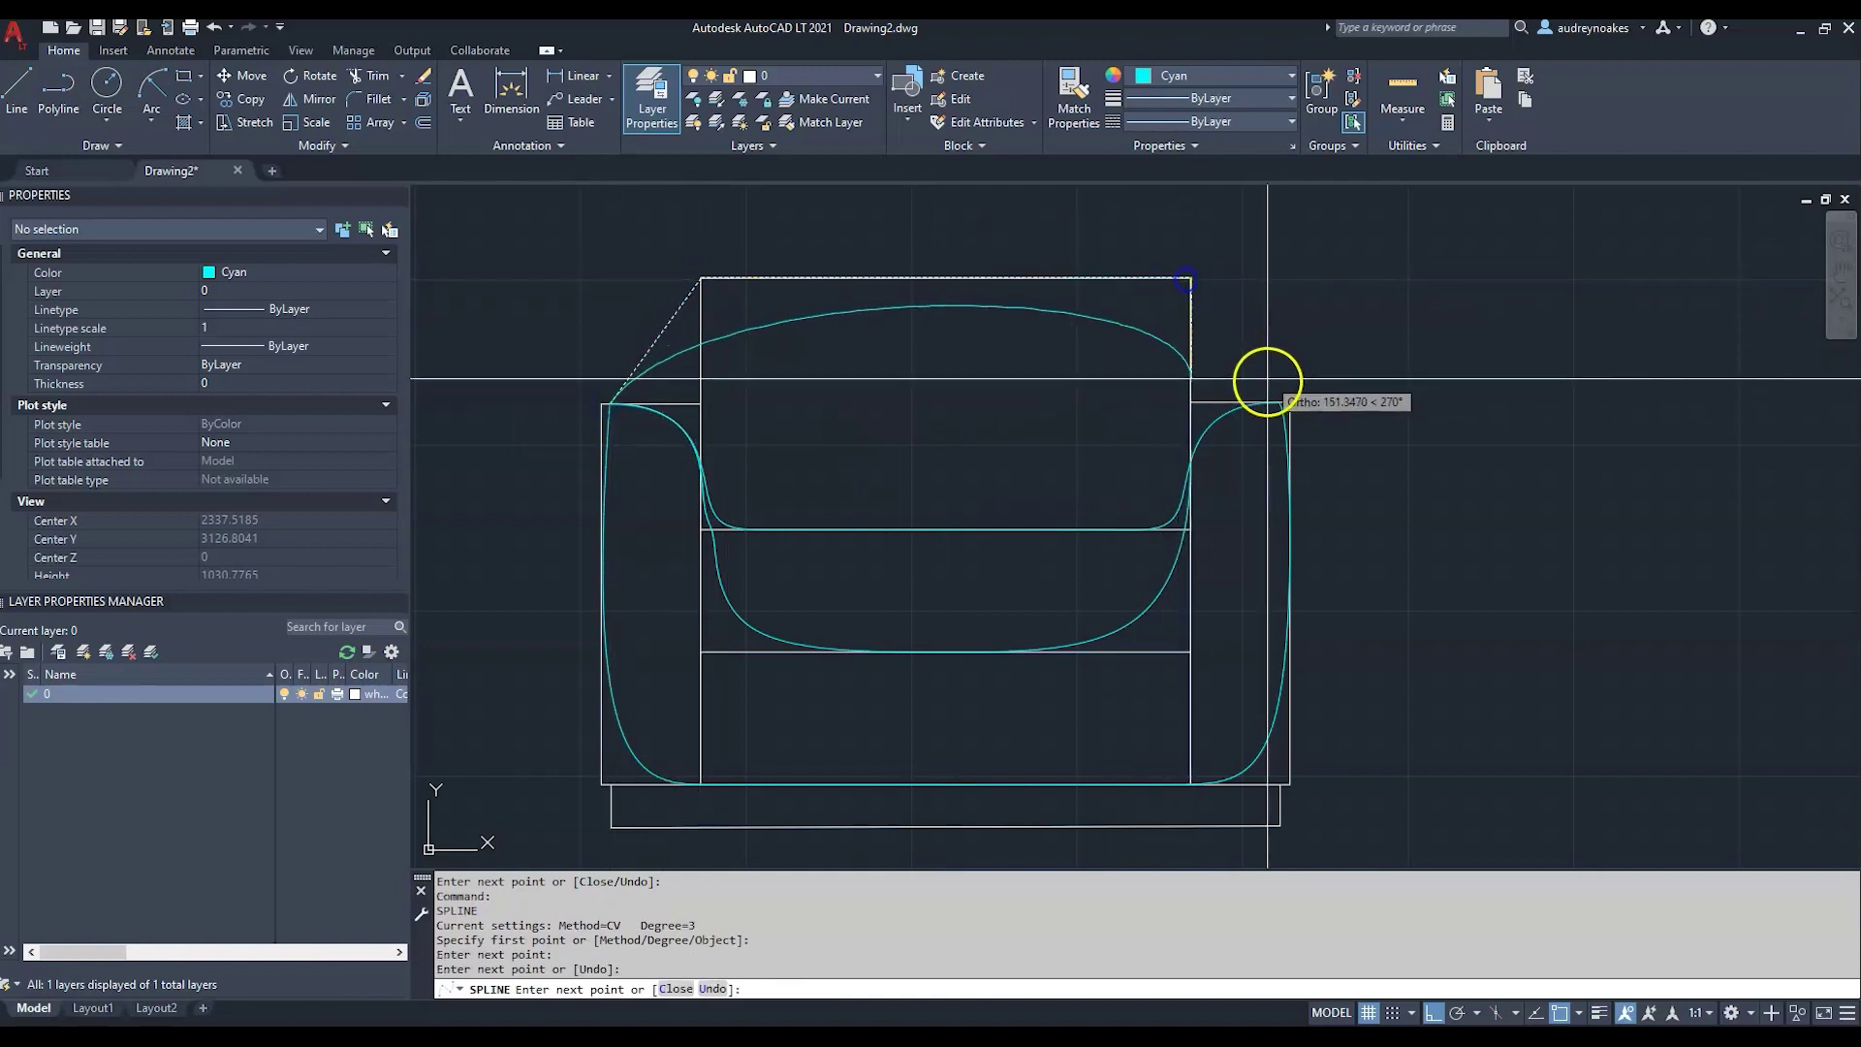
{"action": "left_click", "coordinate": [1285, 404]}
{"action": "key", "text": "Return"}
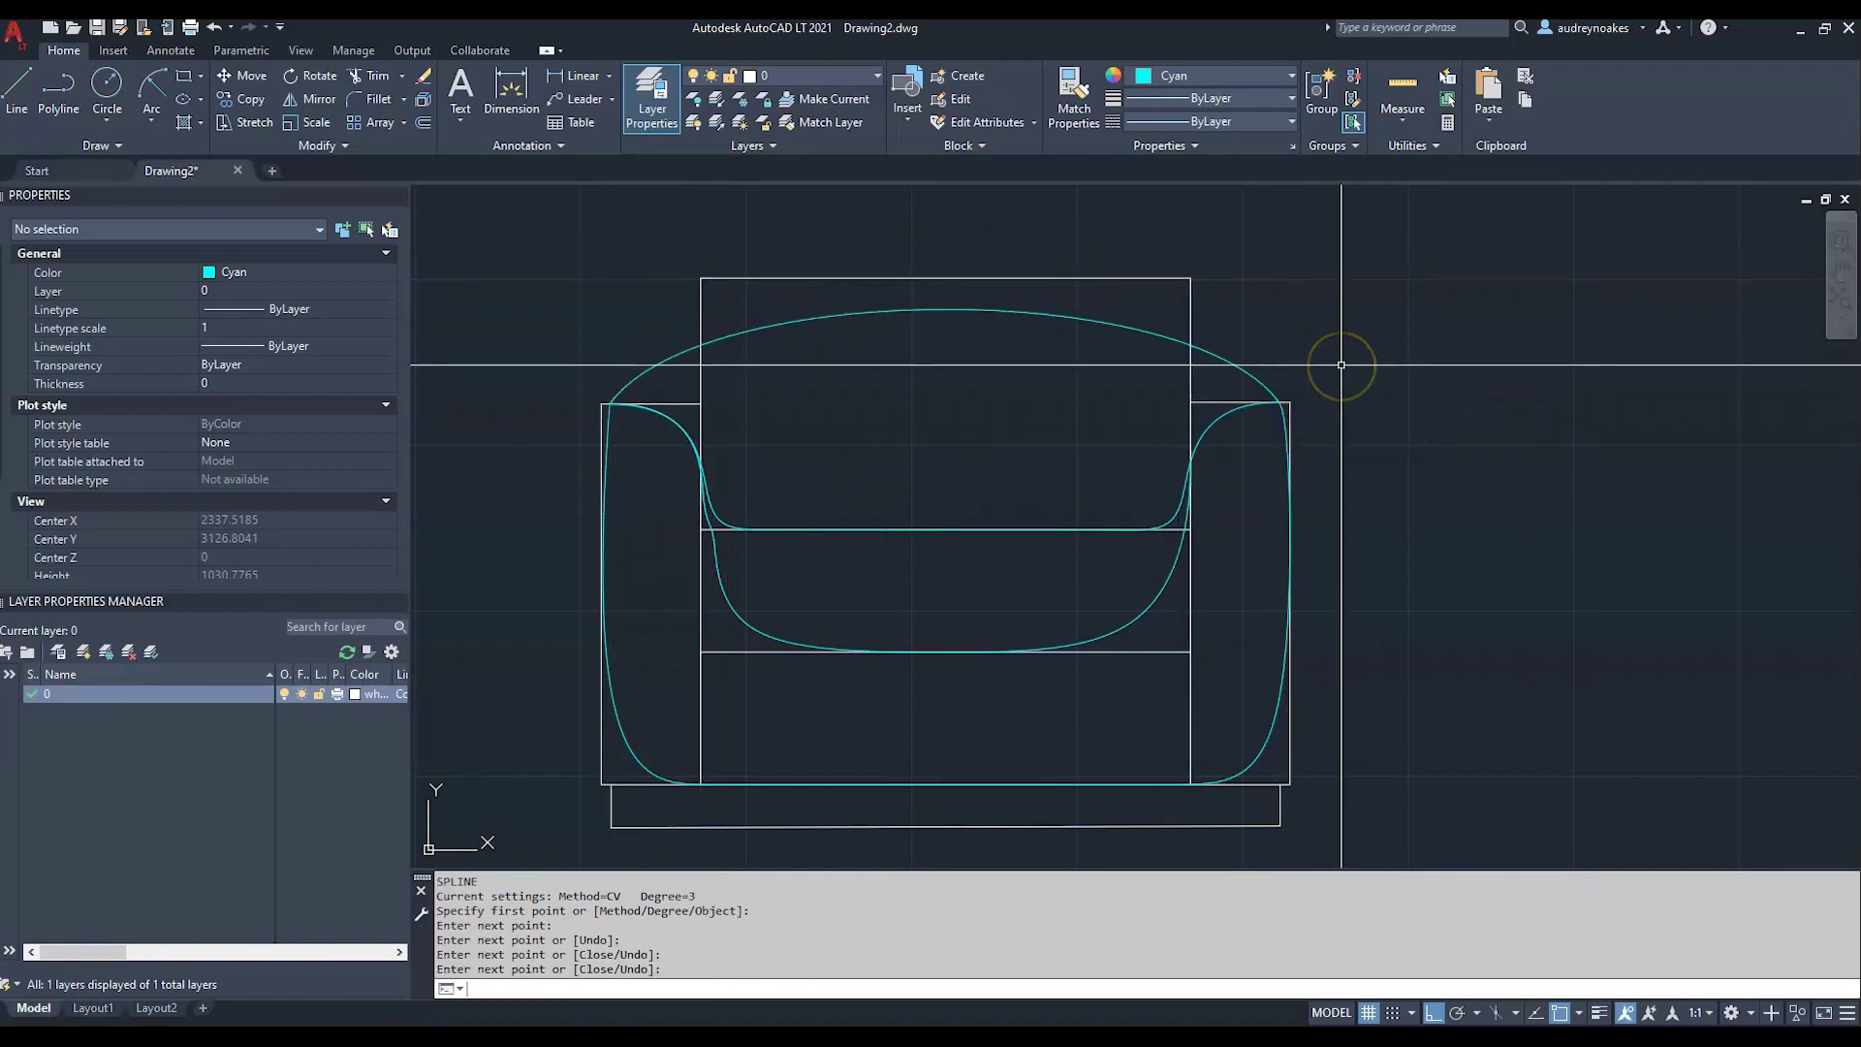
- Trace a polyline along the chair's bottom edge from the left armrest base to the right corner, ending with a short vertical segment
{"action": "middle_click_drag", "start_coordinate": [753, 726], "coordinate": [781, 532]}
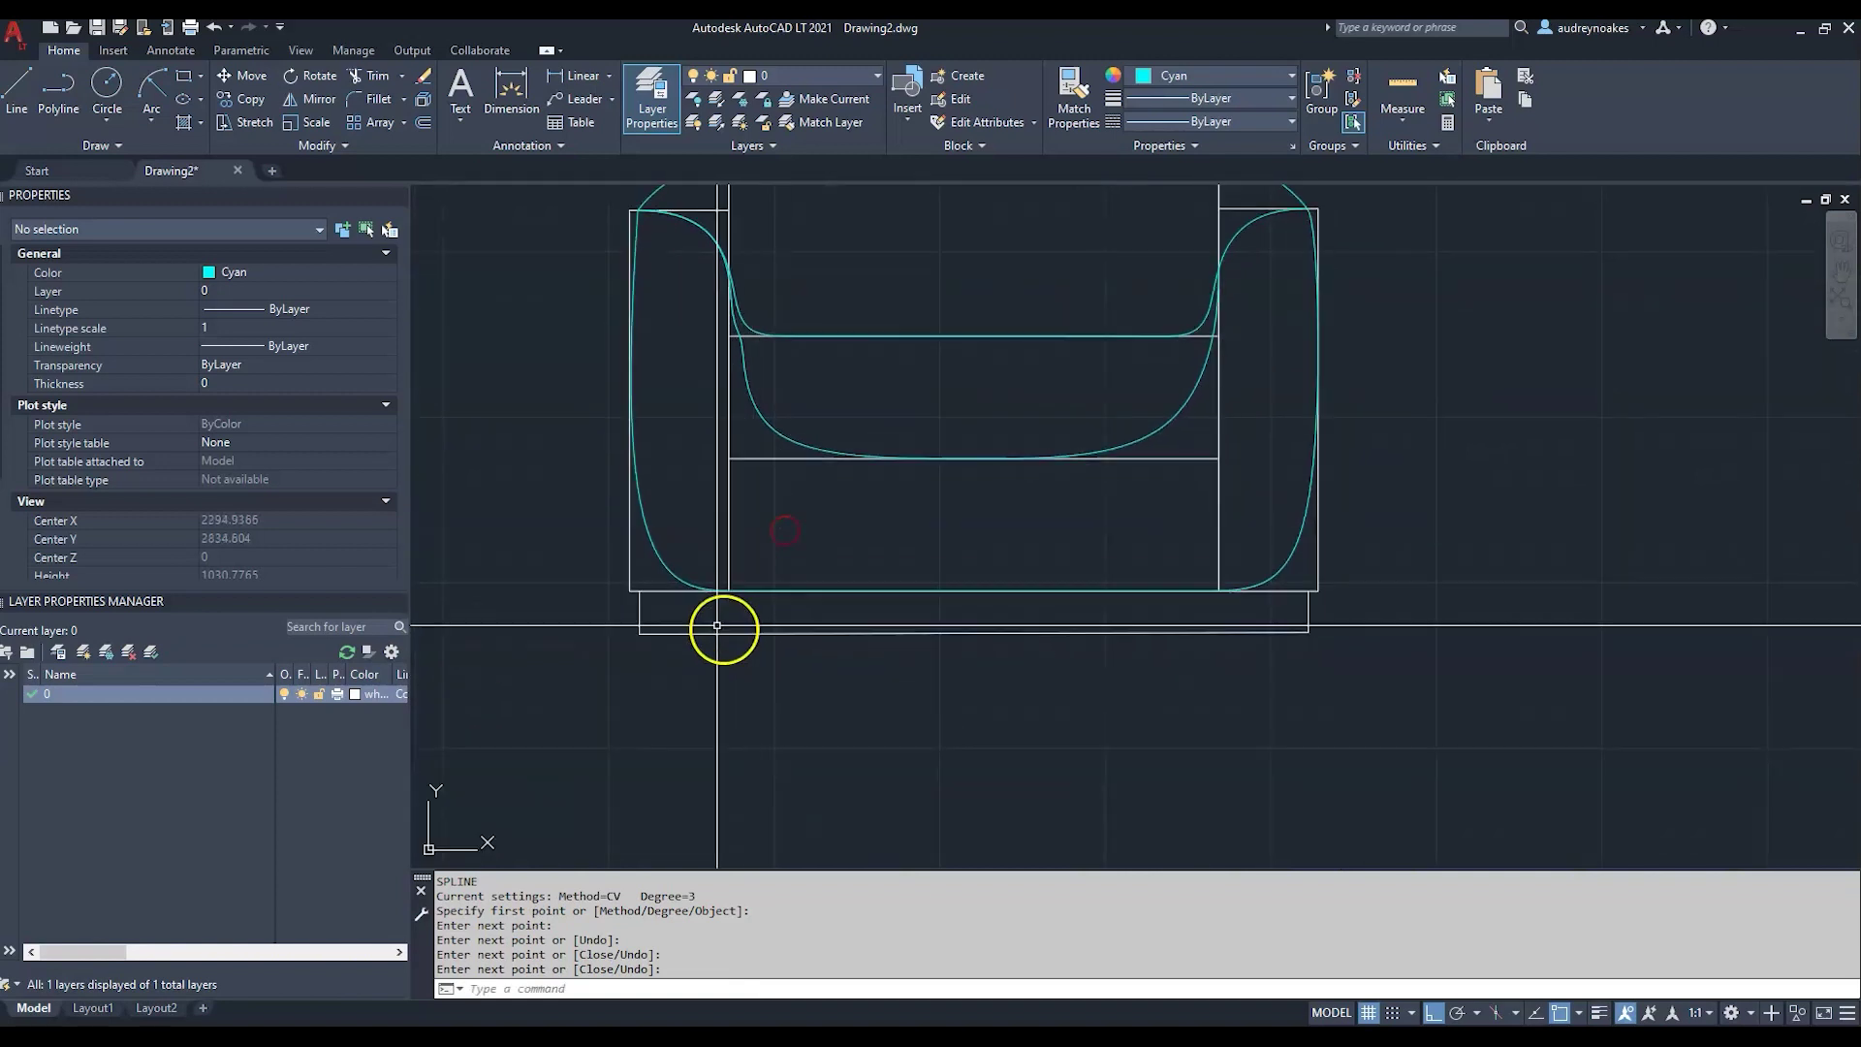
{"action": "scroll", "coordinate": [877, 672], "scroll_direction": "down", "scroll_amount": 2}
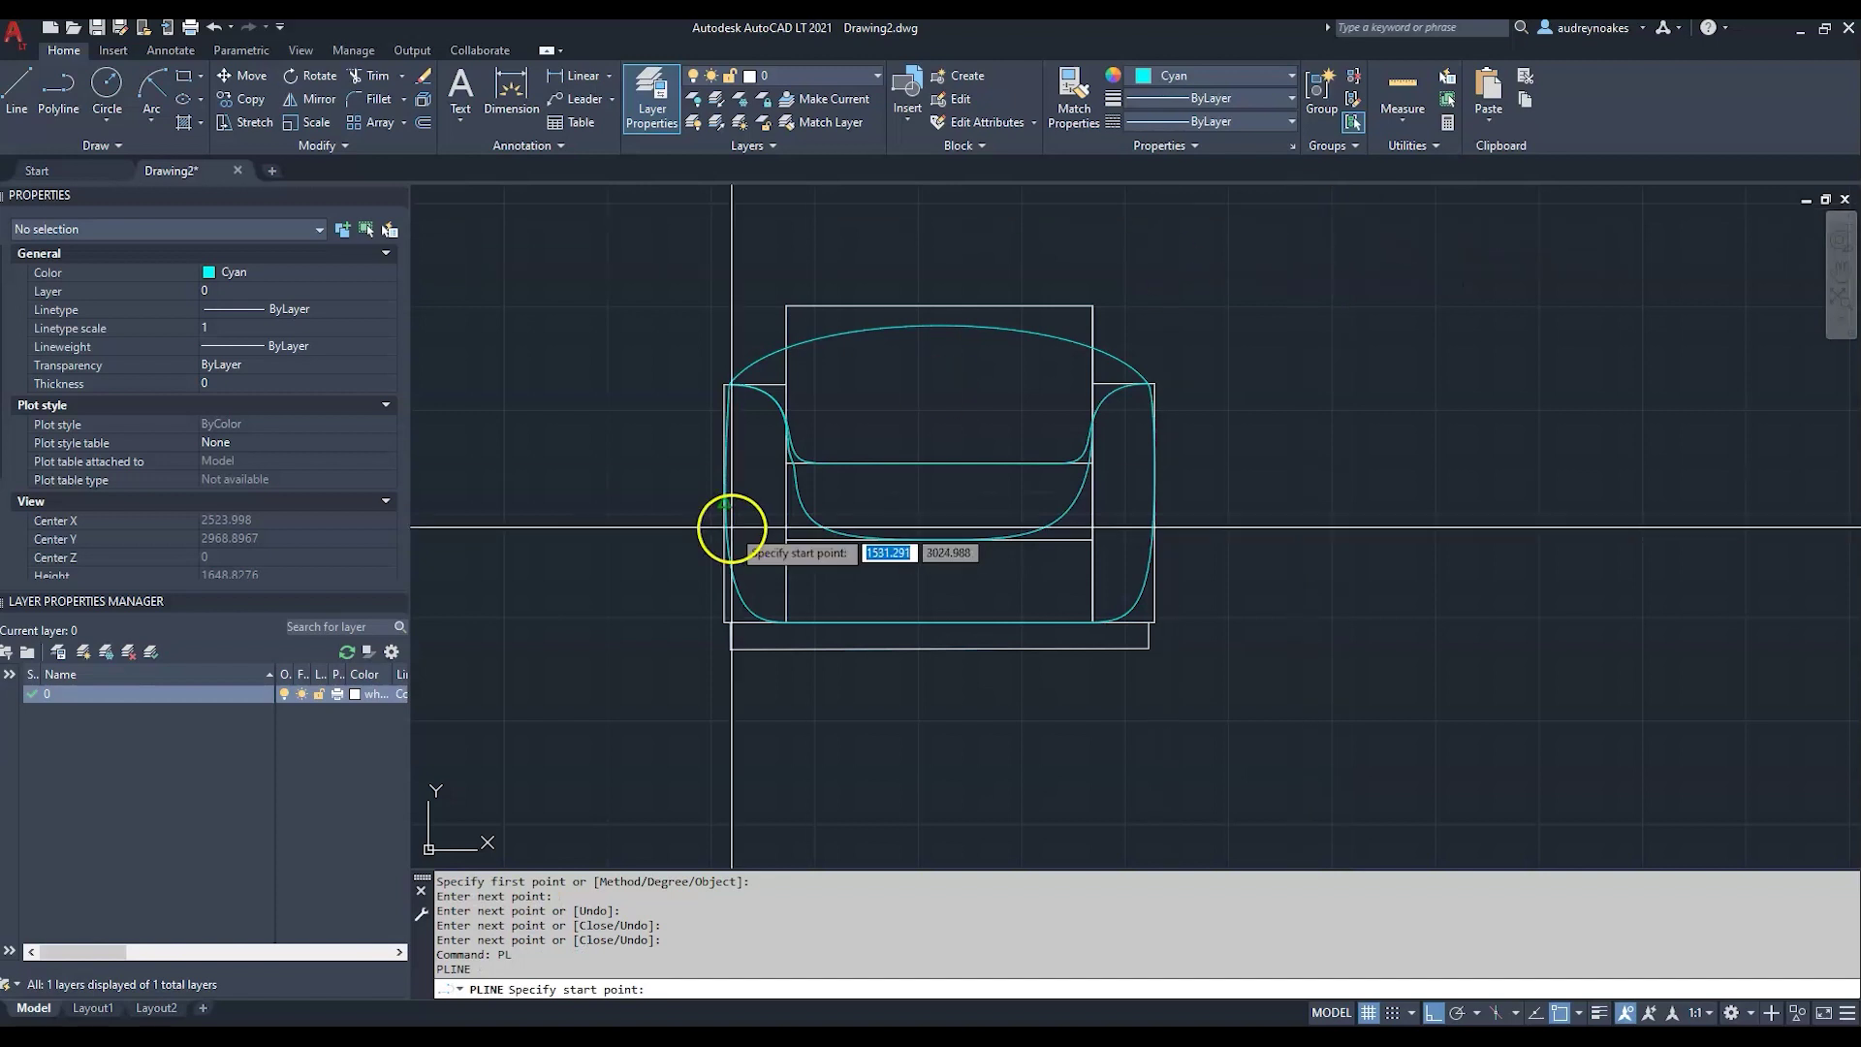
{"action": "scroll", "coordinate": [766, 601], "scroll_direction": "up", "scroll_amount": 2}
{"action": "left_click", "coordinate": [777, 677]}
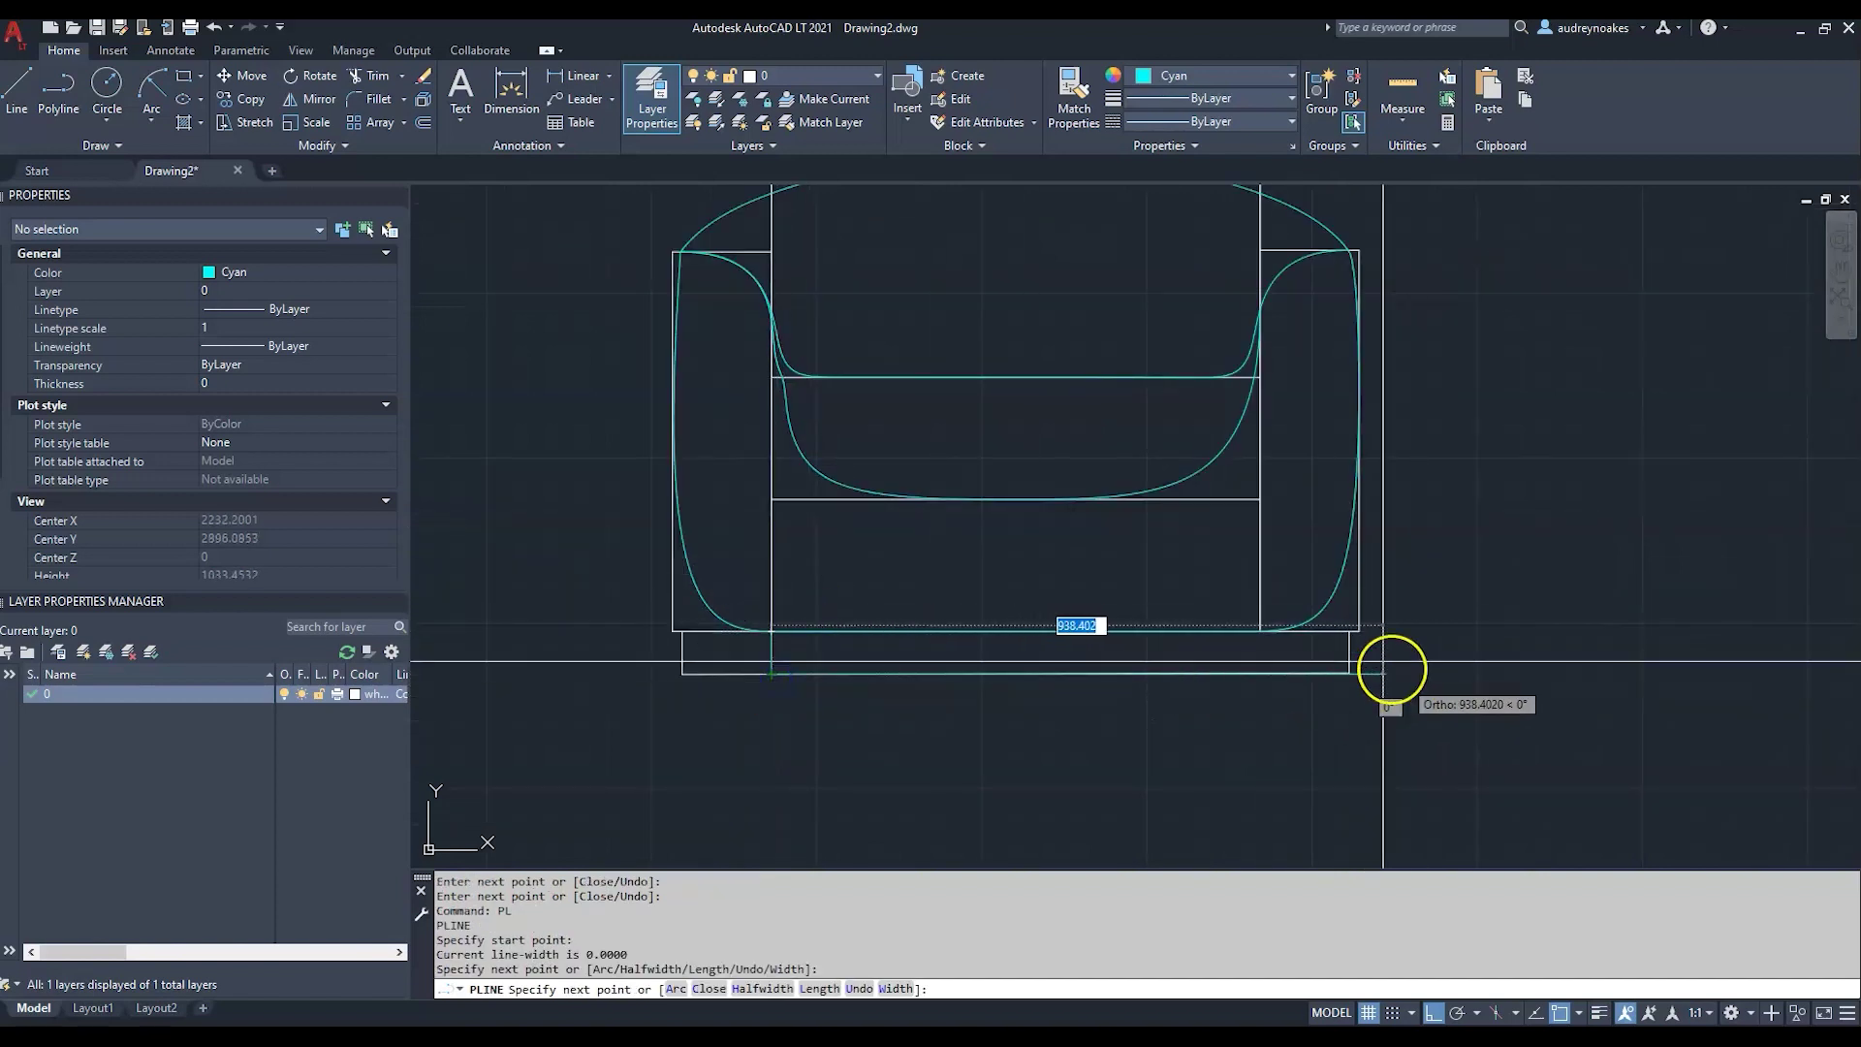
{"action": "left_click", "coordinate": [1266, 662]}
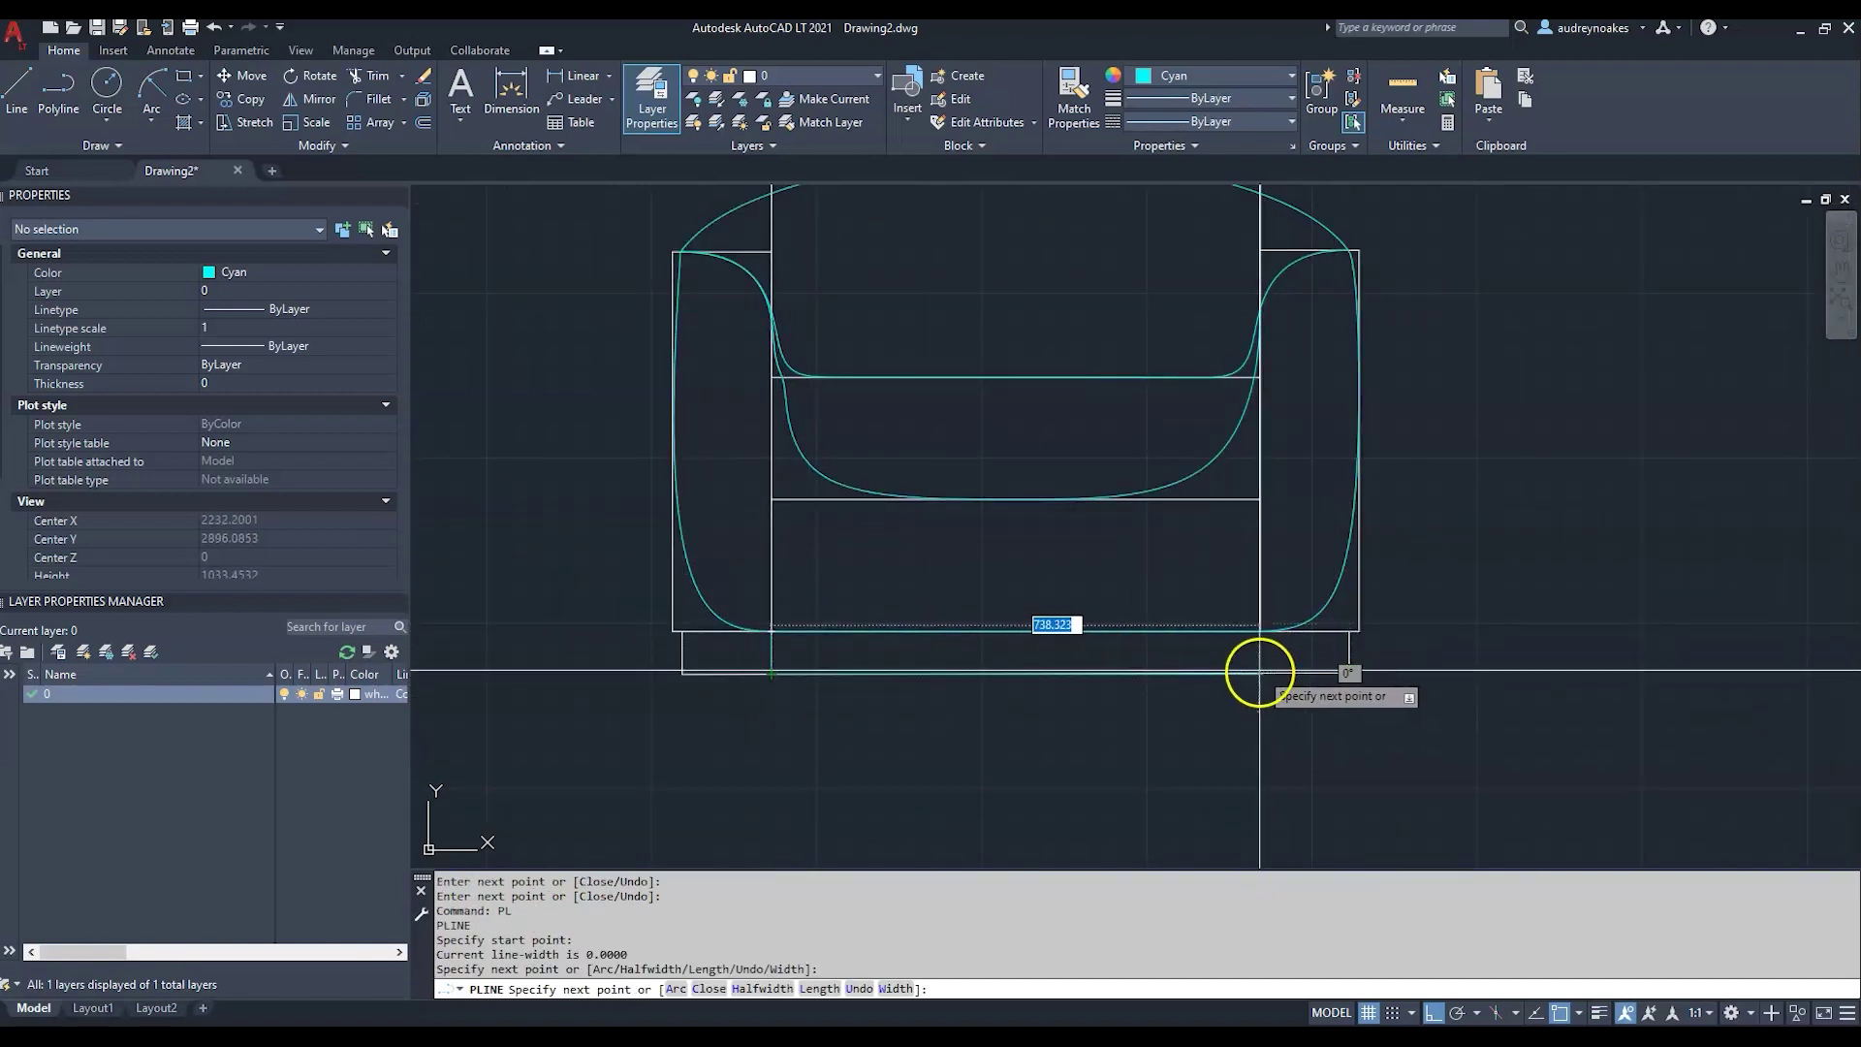
{"action": "left_click", "coordinate": [1259, 671]}
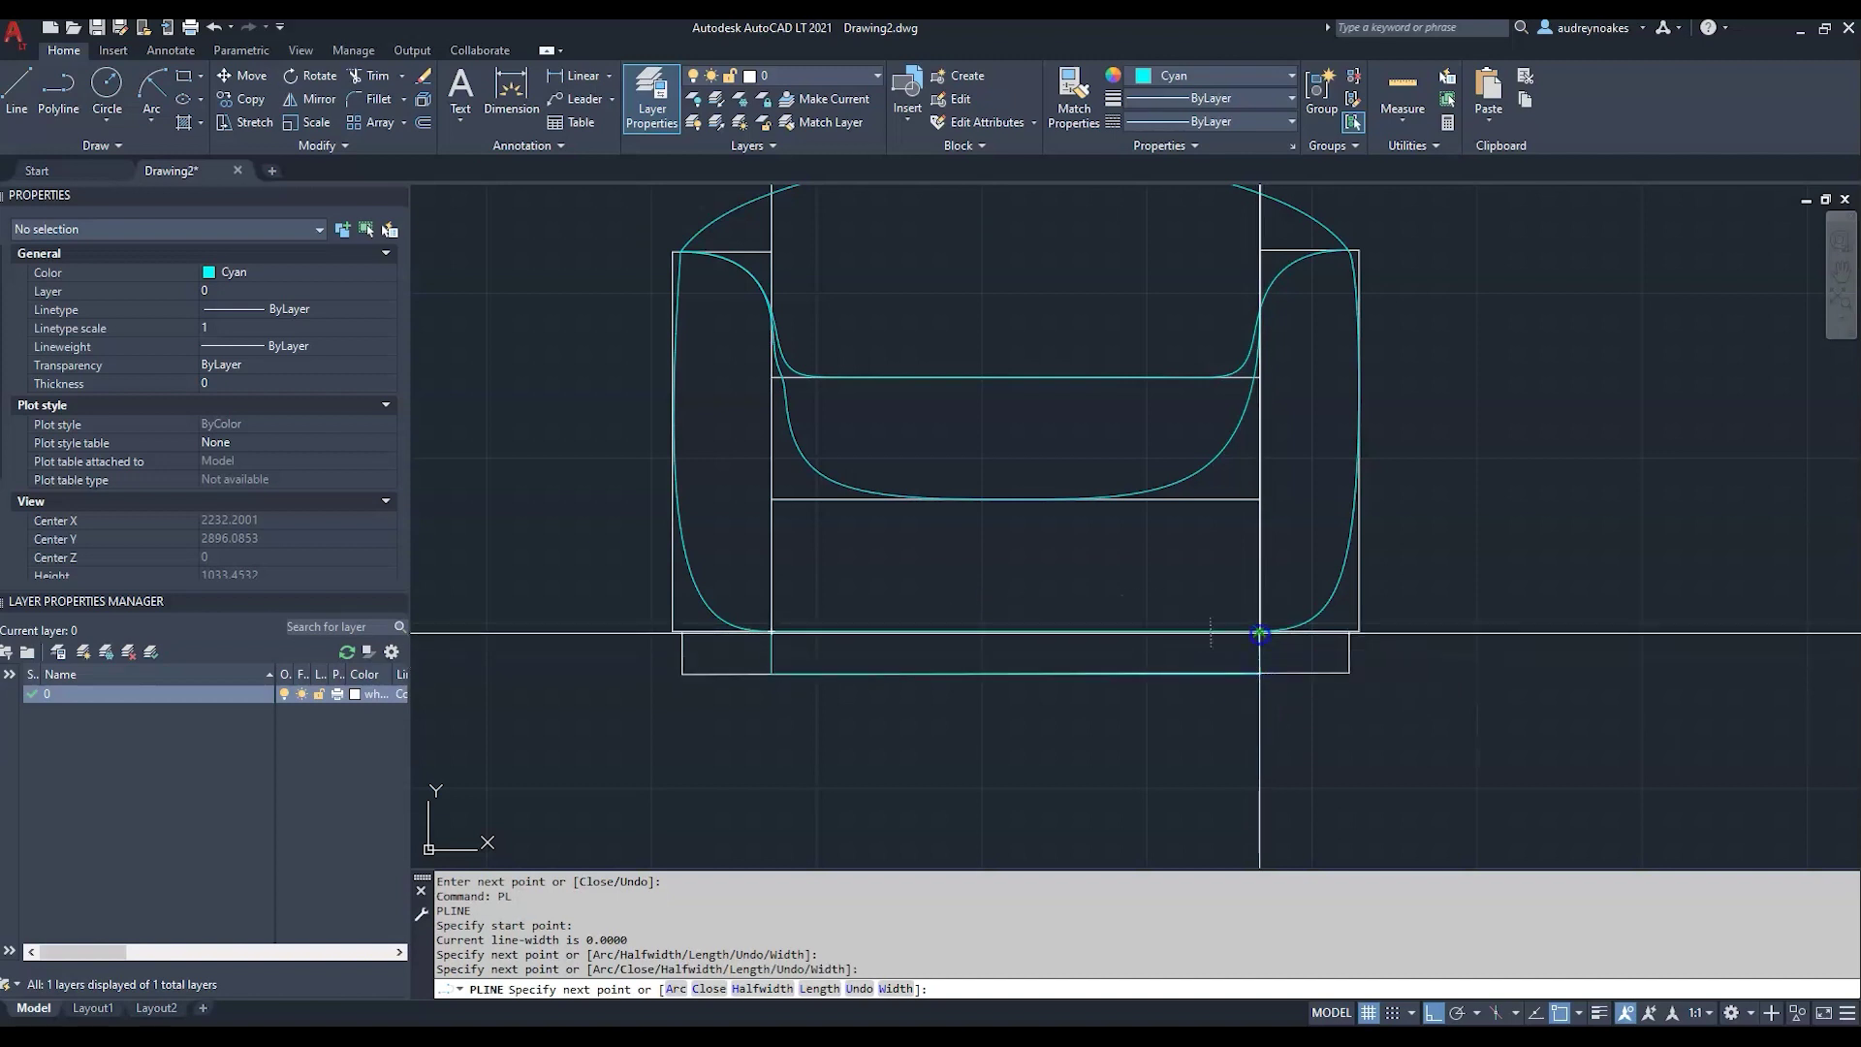
{"action": "left_click", "coordinate": [1259, 633]}
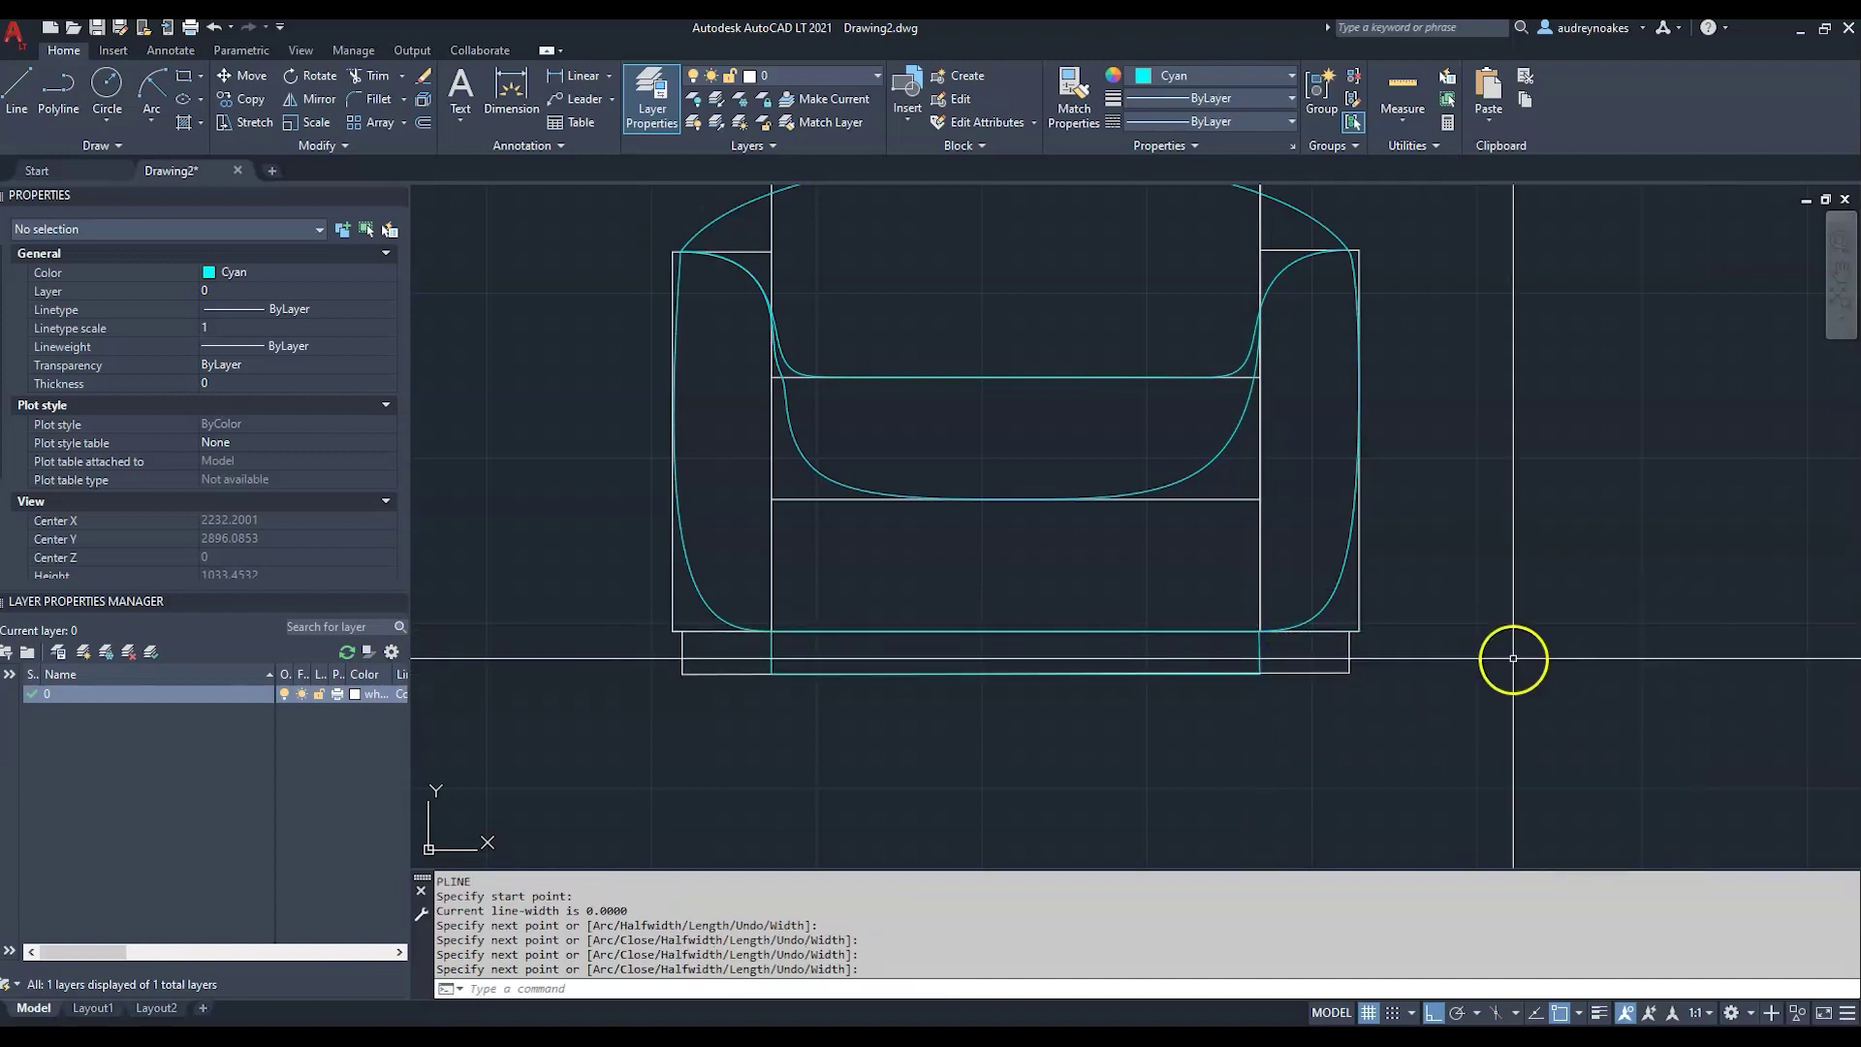
- Finish the polyline and move the boxy chair block left, clear of the rounded chair
{"action": "key", "text": "Return"}
{"action": "scroll", "coordinate": [1513, 659], "scroll_direction": "down", "scroll_amount": 2}
{"action": "left_click", "coordinate": [1396, 670]}
{"action": "left_click", "coordinate": [988, 668]}
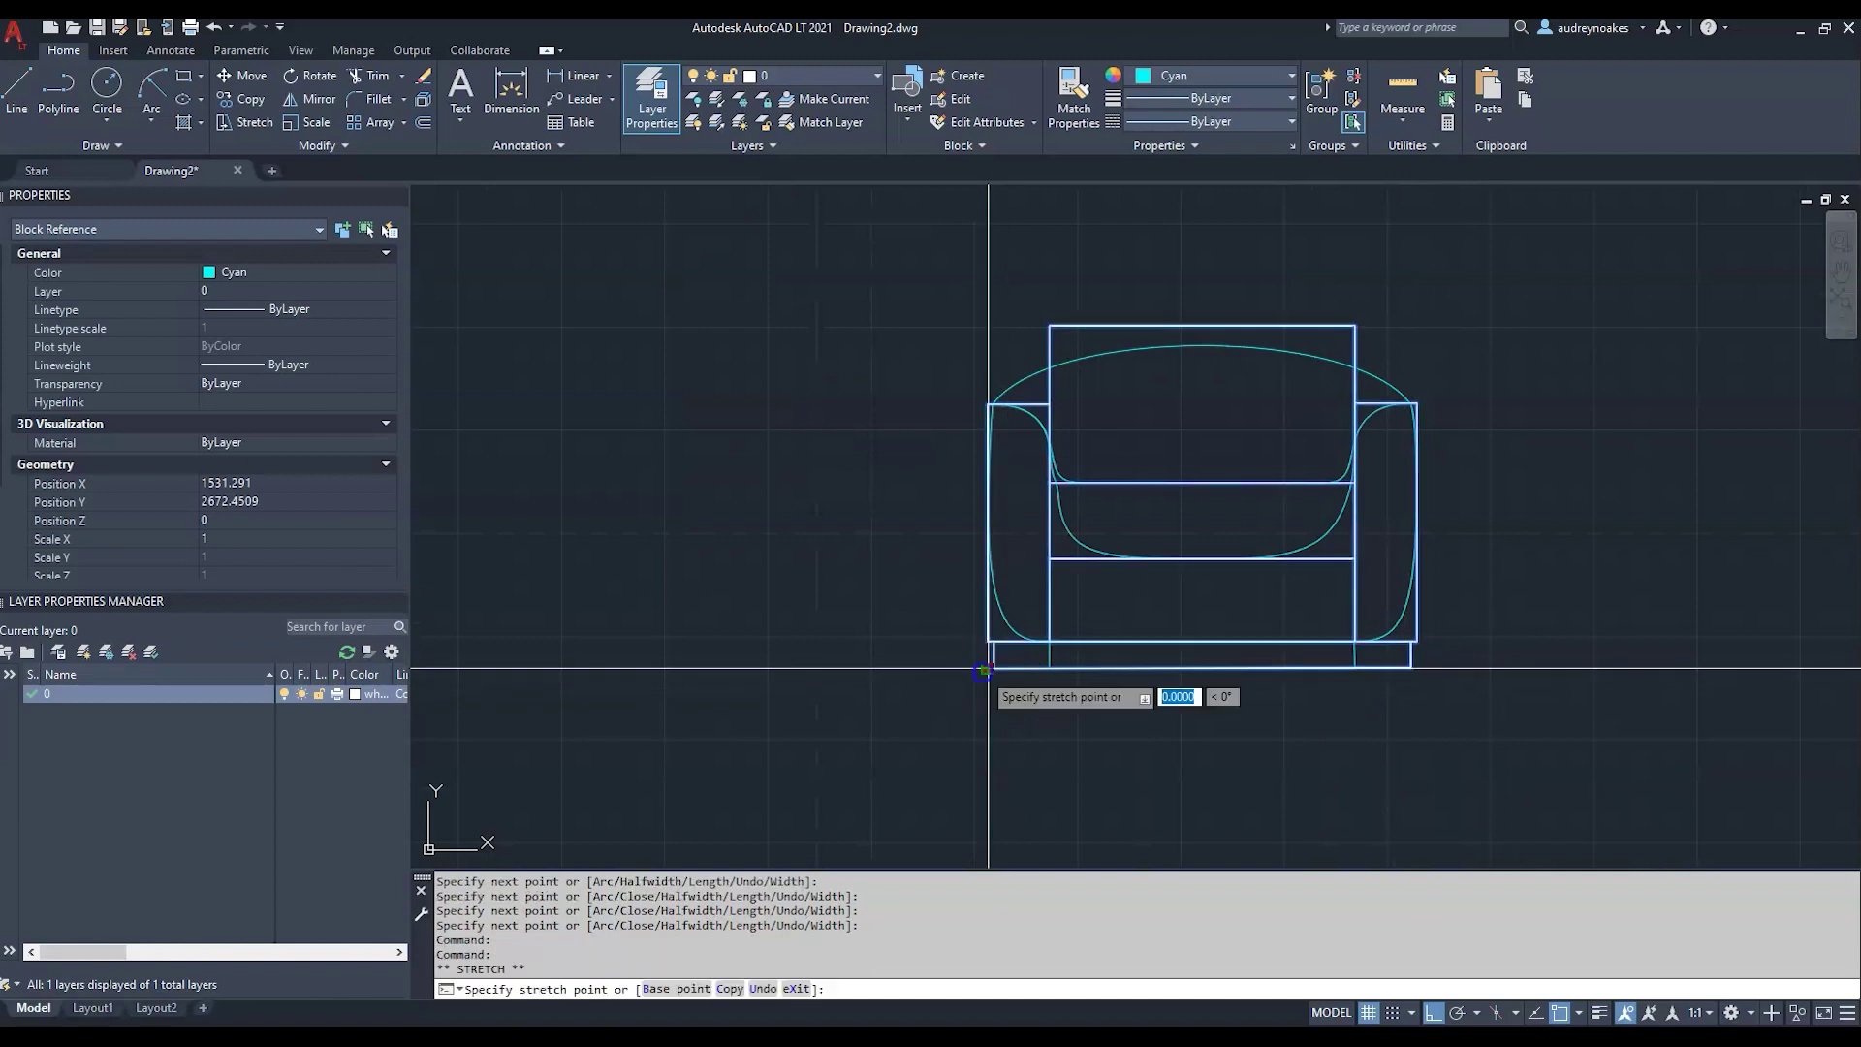
{"action": "left_click", "coordinate": [422, 668]}
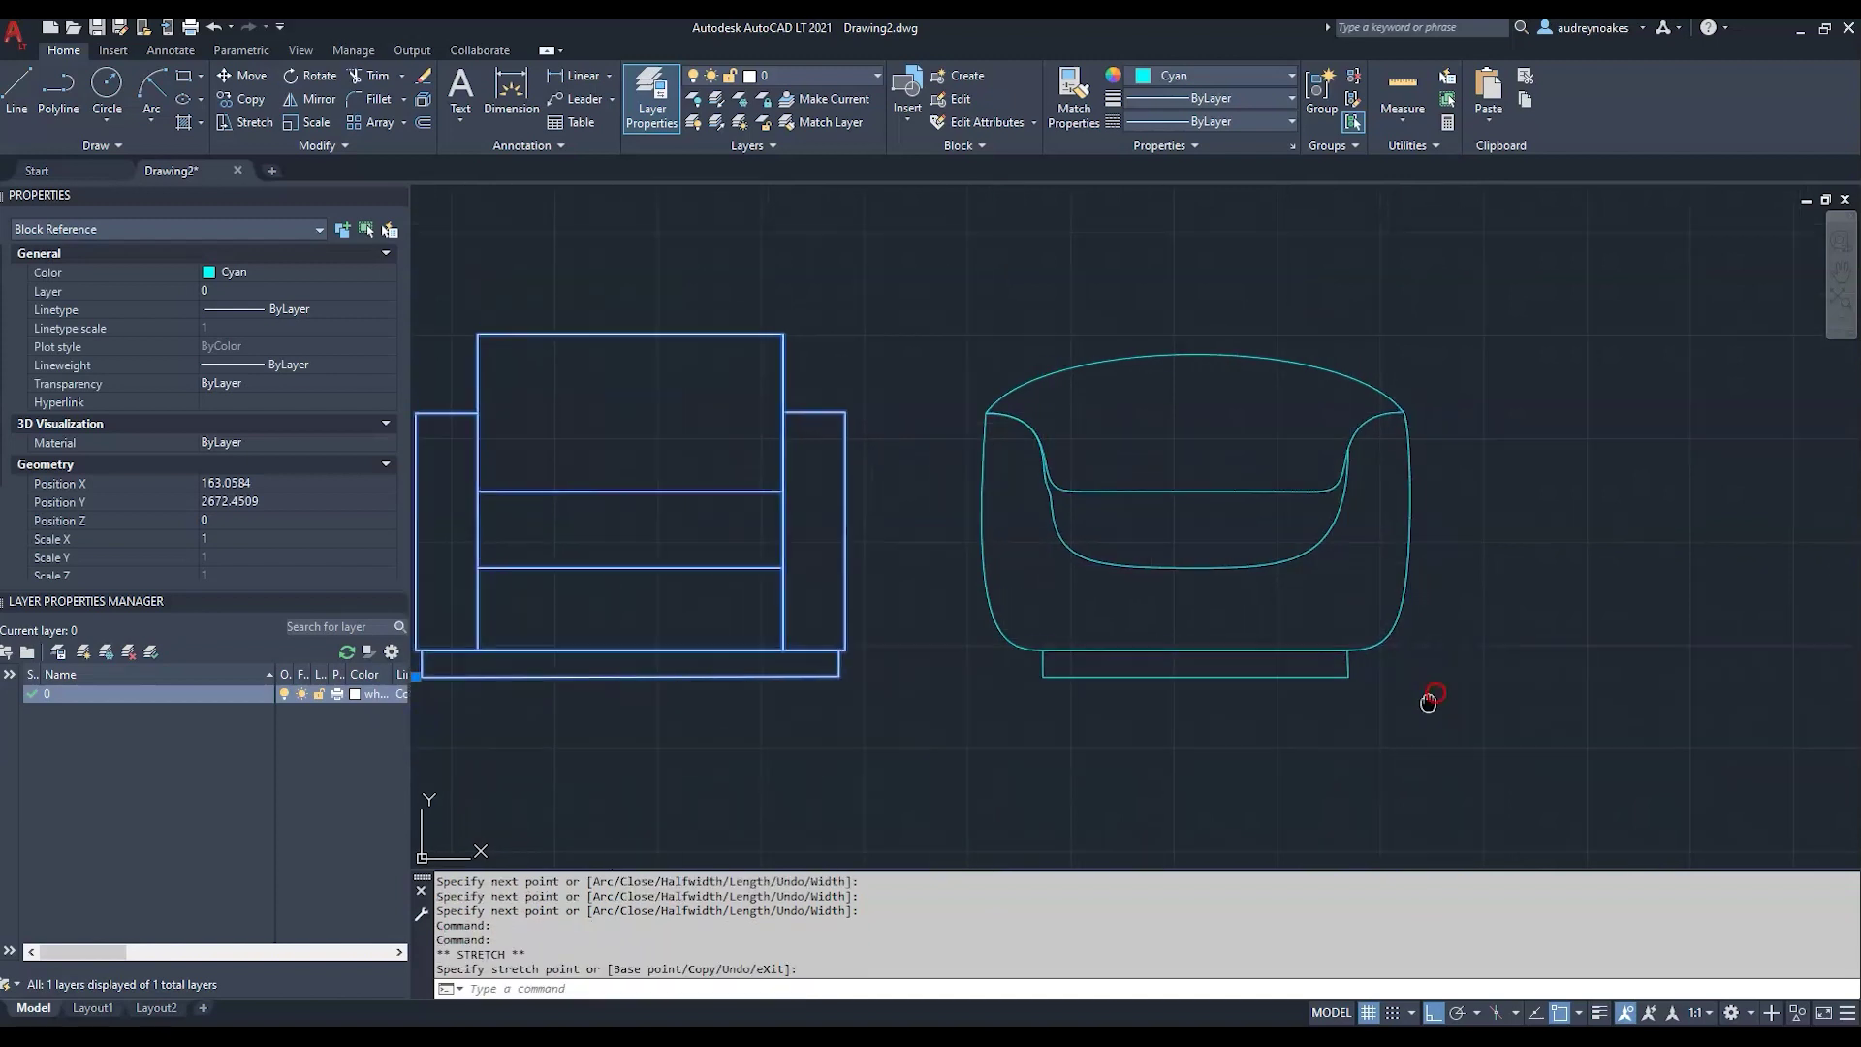
- Frame both chairs in the view and start the LINE command
{"action": "scroll", "coordinate": [1241, 737], "scroll_direction": "down", "scroll_amount": 5}
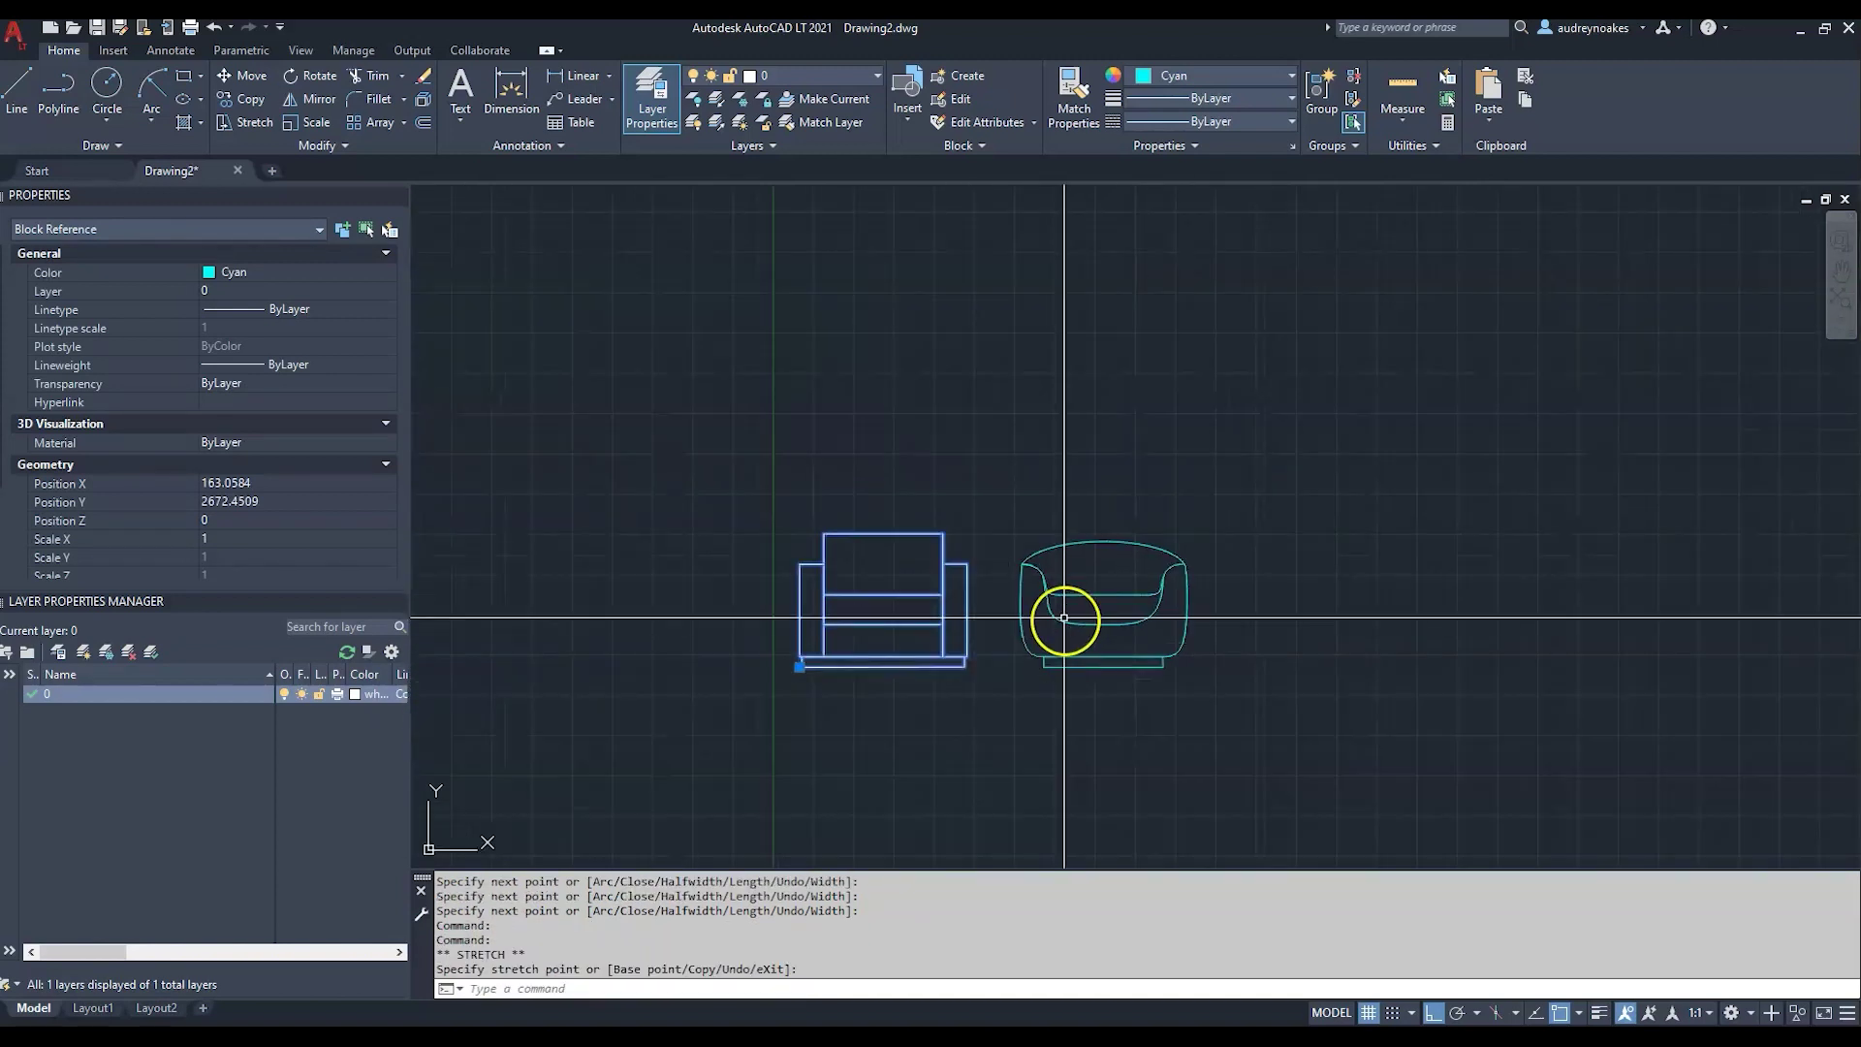
{"action": "scroll", "coordinate": [1066, 630], "scroll_direction": "up", "scroll_amount": 5}
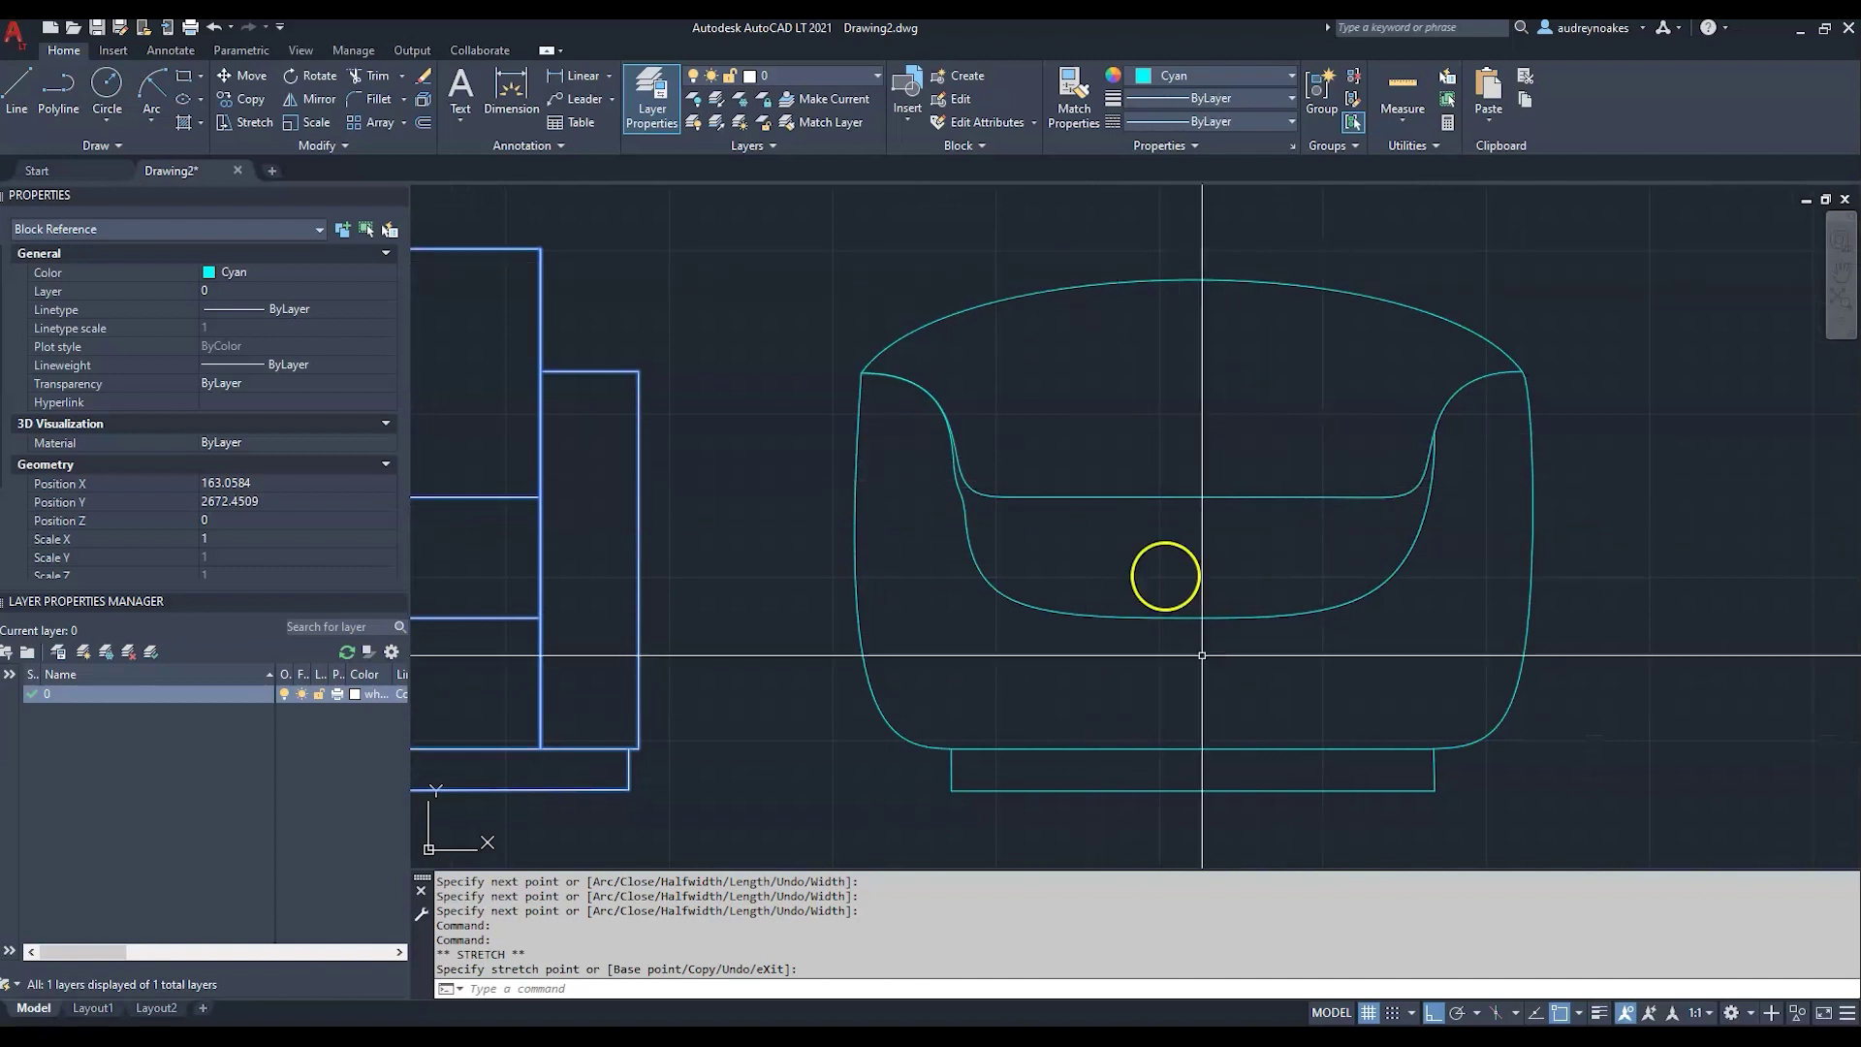
{"action": "scroll", "coordinate": [1231, 572], "scroll_direction": "down", "scroll_amount": 3}
{"action": "middle_click_drag", "start_coordinate": [1157, 569], "coordinate": [1005, 532]}
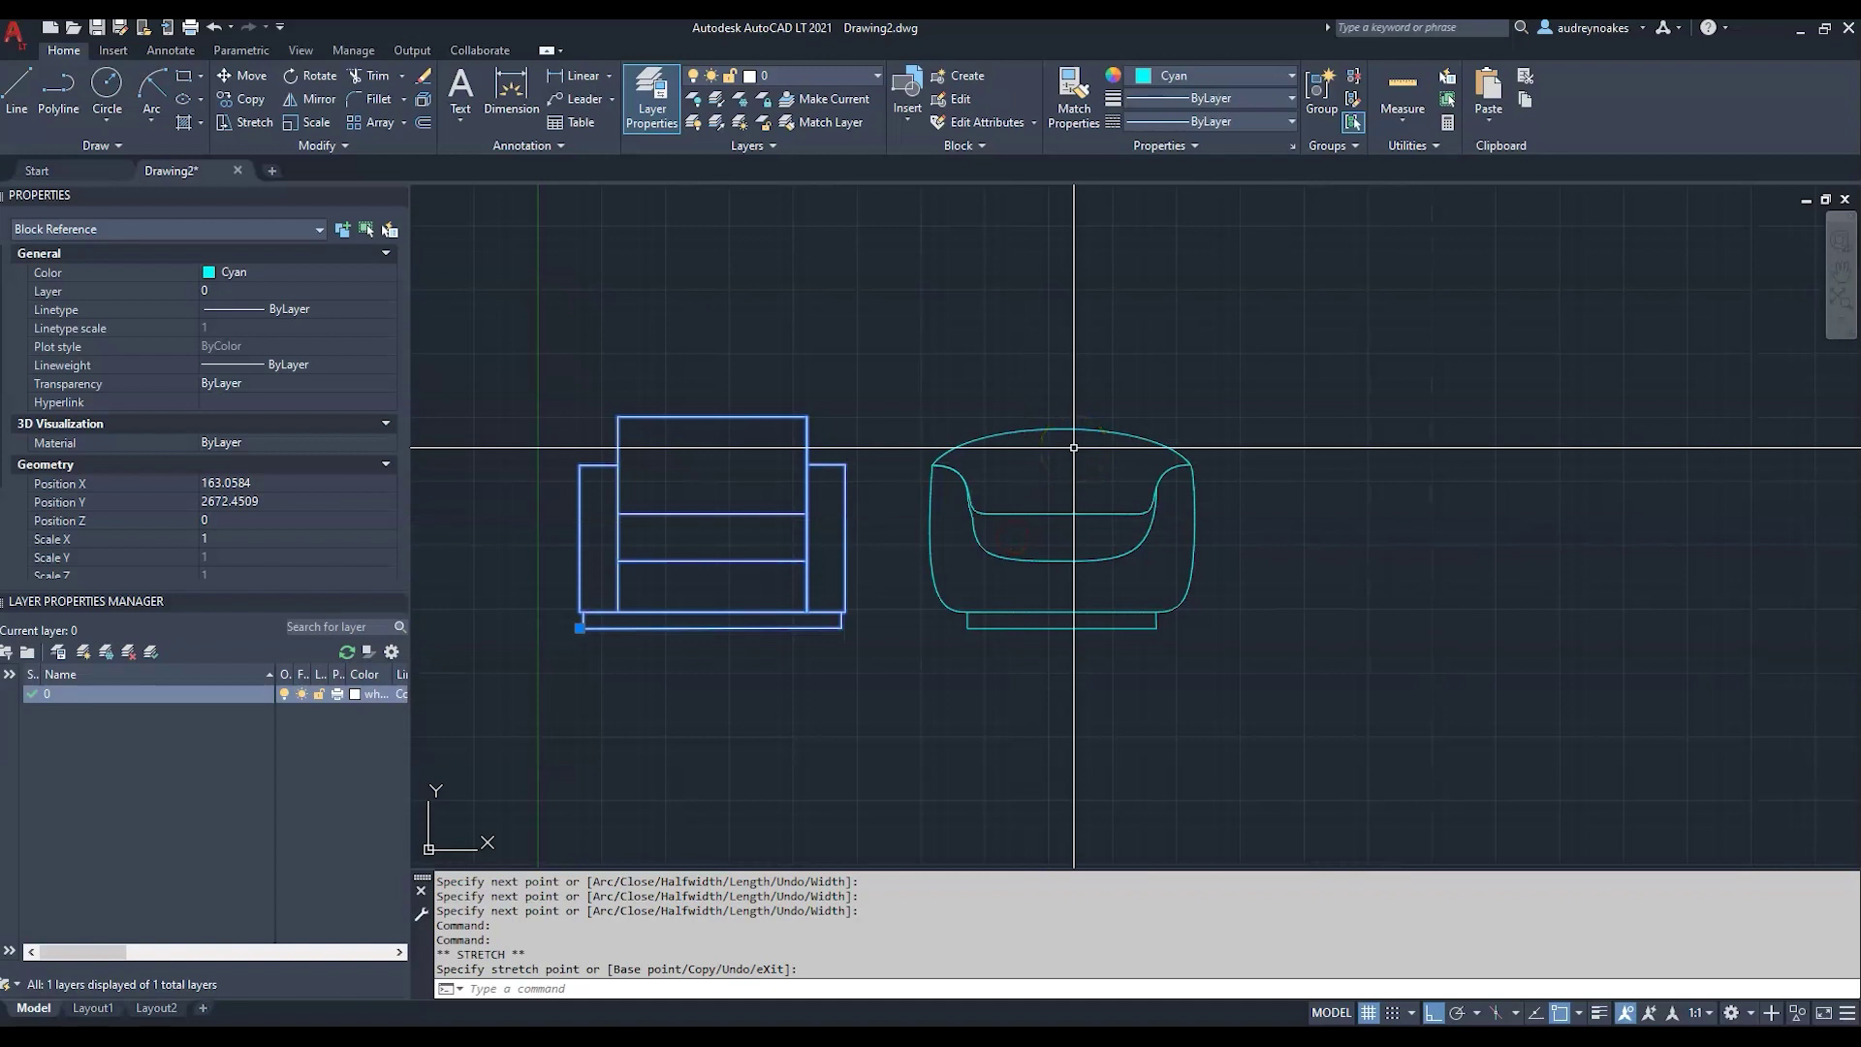
{"action": "type", "text": "l"}
{"action": "key", "text": "Return"}
{"action": "scroll", "coordinate": [1057, 523], "scroll_direction": "up", "scroll_amount": 4}
- Draw a vertical line from the seat's back edge down to the seat bottom
{"action": "left_click", "coordinate": [1067, 504]}
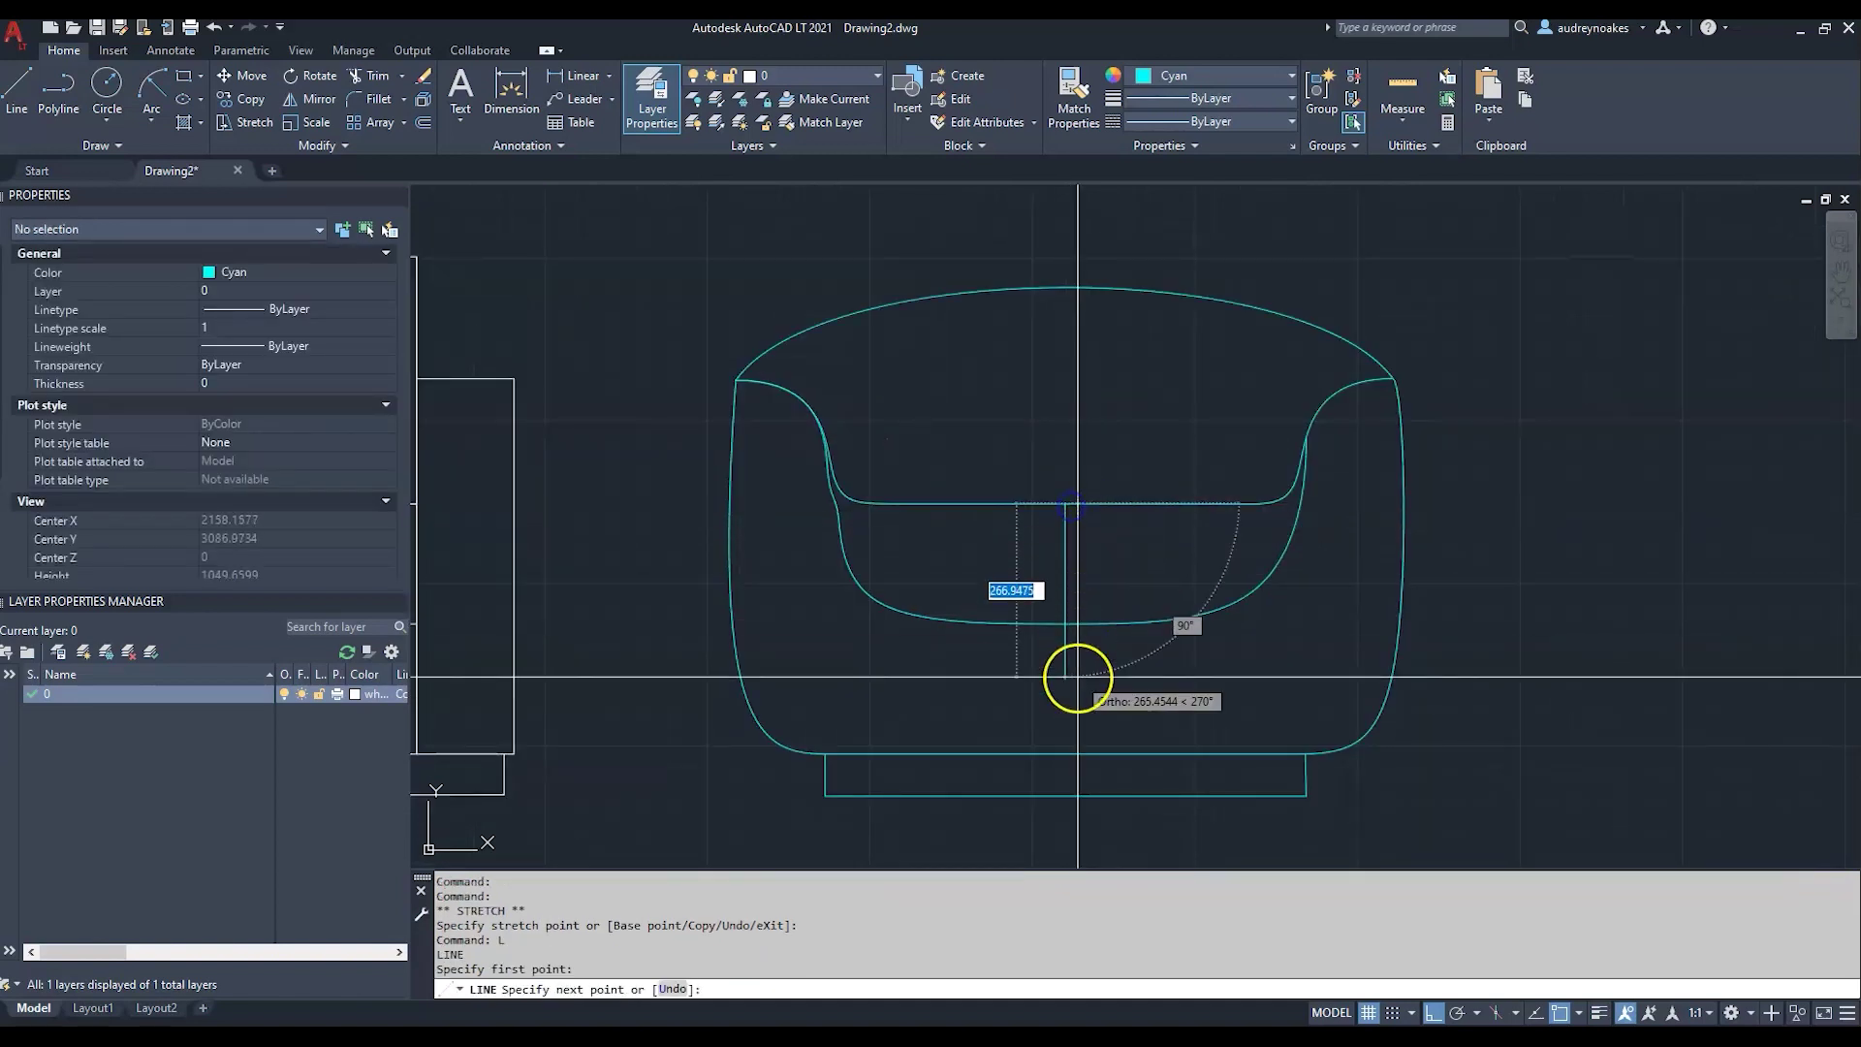
{"action": "left_click", "coordinate": [1077, 676]}
{"action": "key", "text": "Return"}
{"action": "left_click_drag", "start_coordinate": [1078, 640], "coordinate": [1032, 582]}
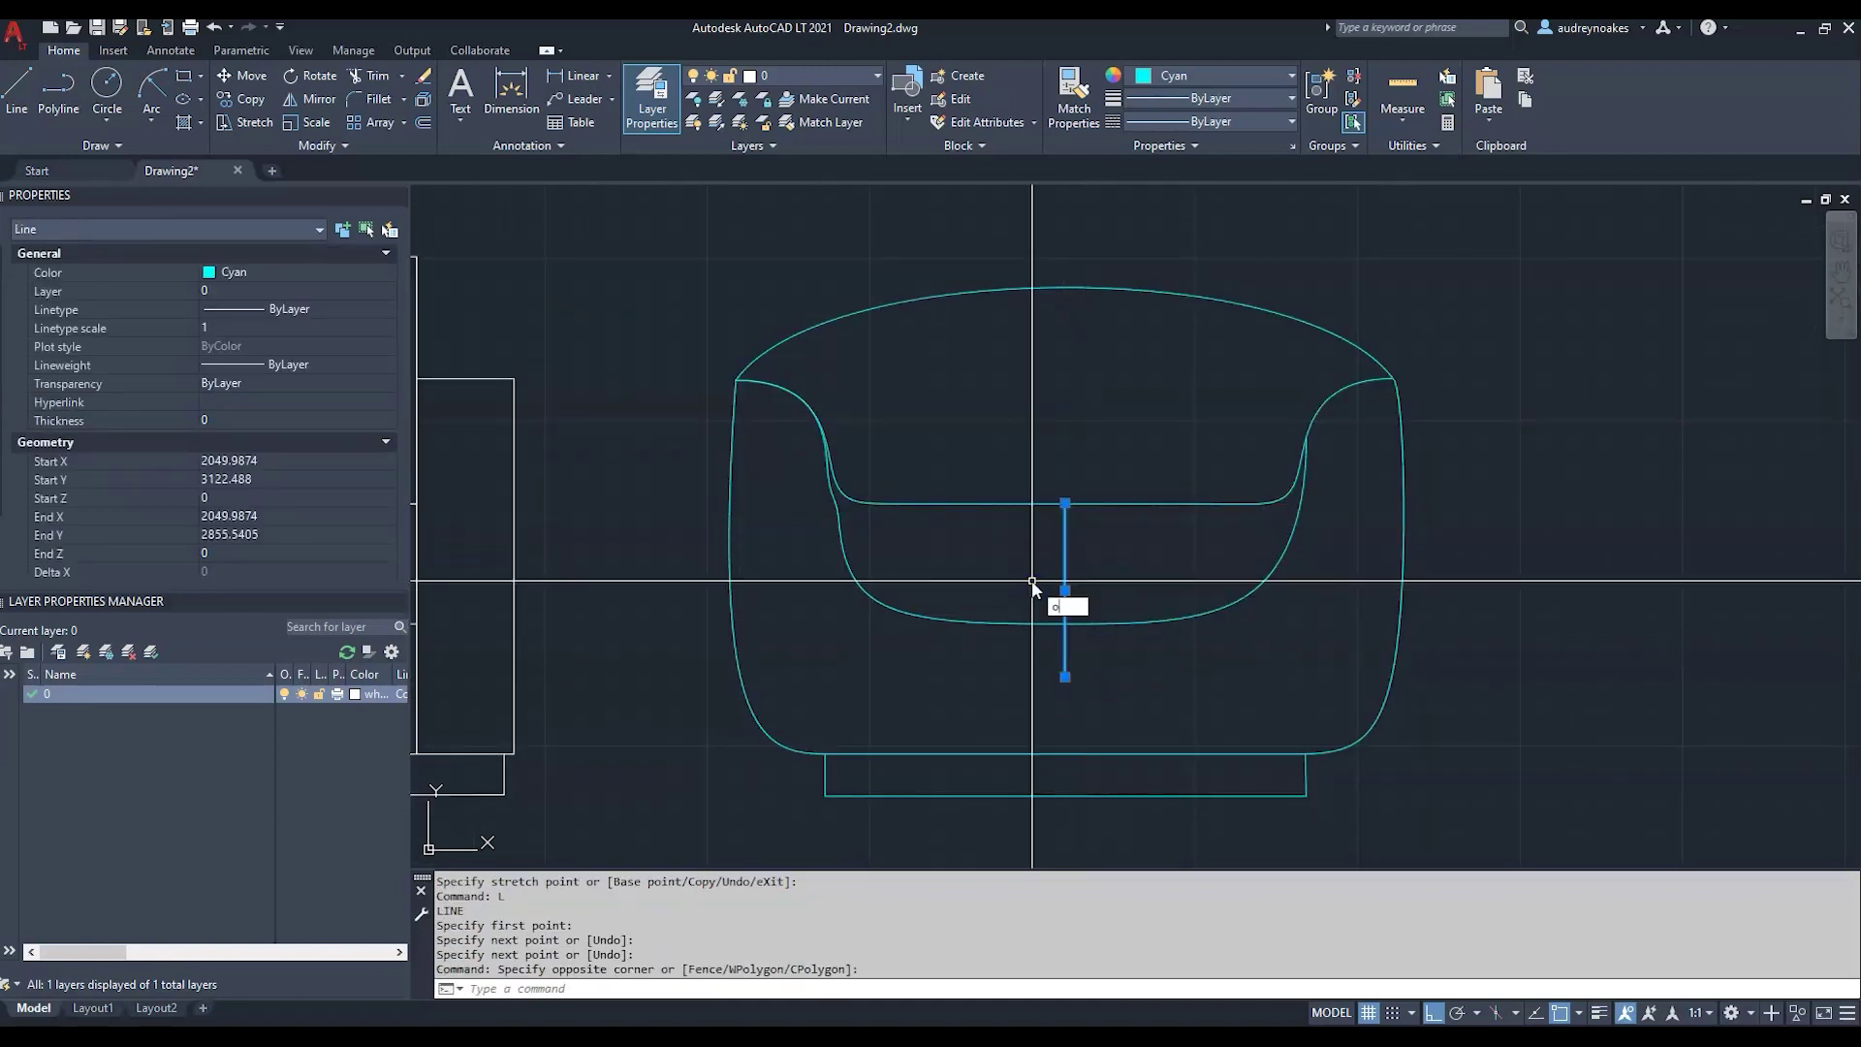
- Offset the vertical line repeatedly 40 to the right, building a row of evenly spaced stripes
{"action": "type", "text": "o"}
{"action": "key", "text": "Return"}
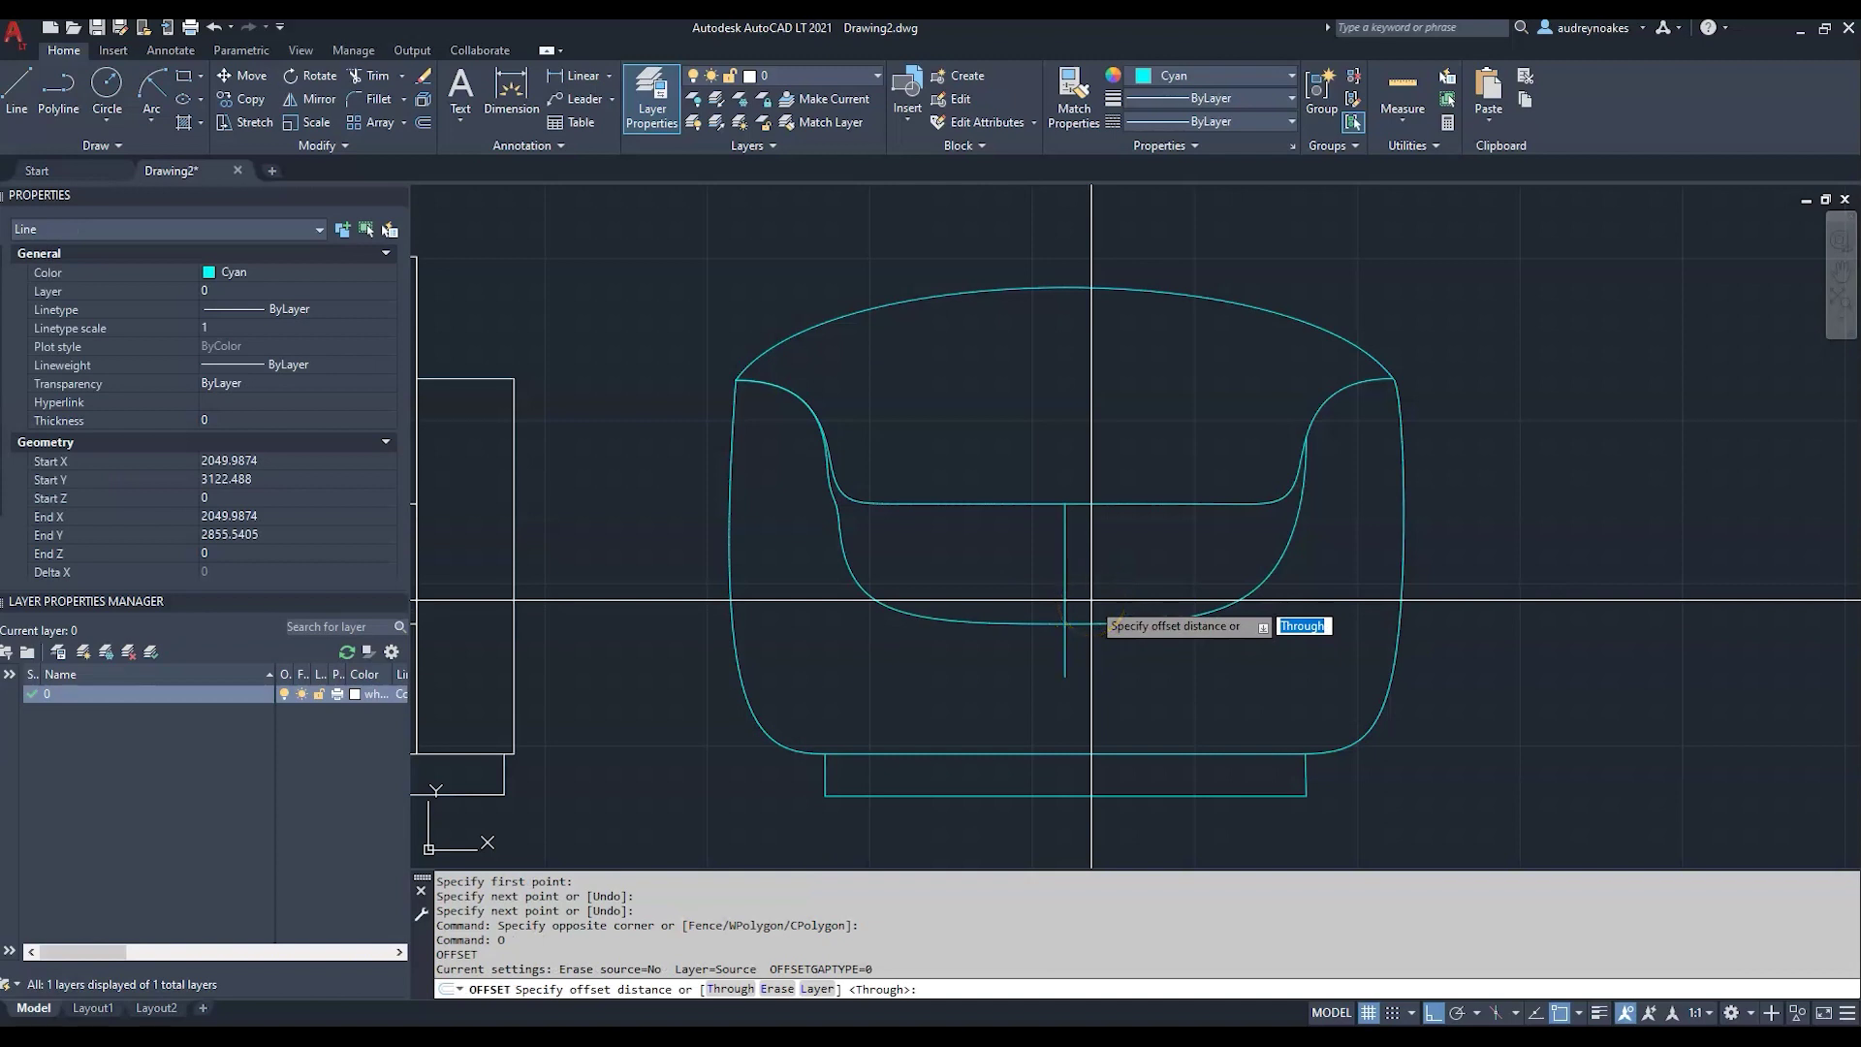
{"action": "type", "text": "40"}
{"action": "key", "text": "Return"}
{"action": "left_click", "coordinate": [1065, 620]}
{"action": "left_click", "coordinate": [1244, 684]}
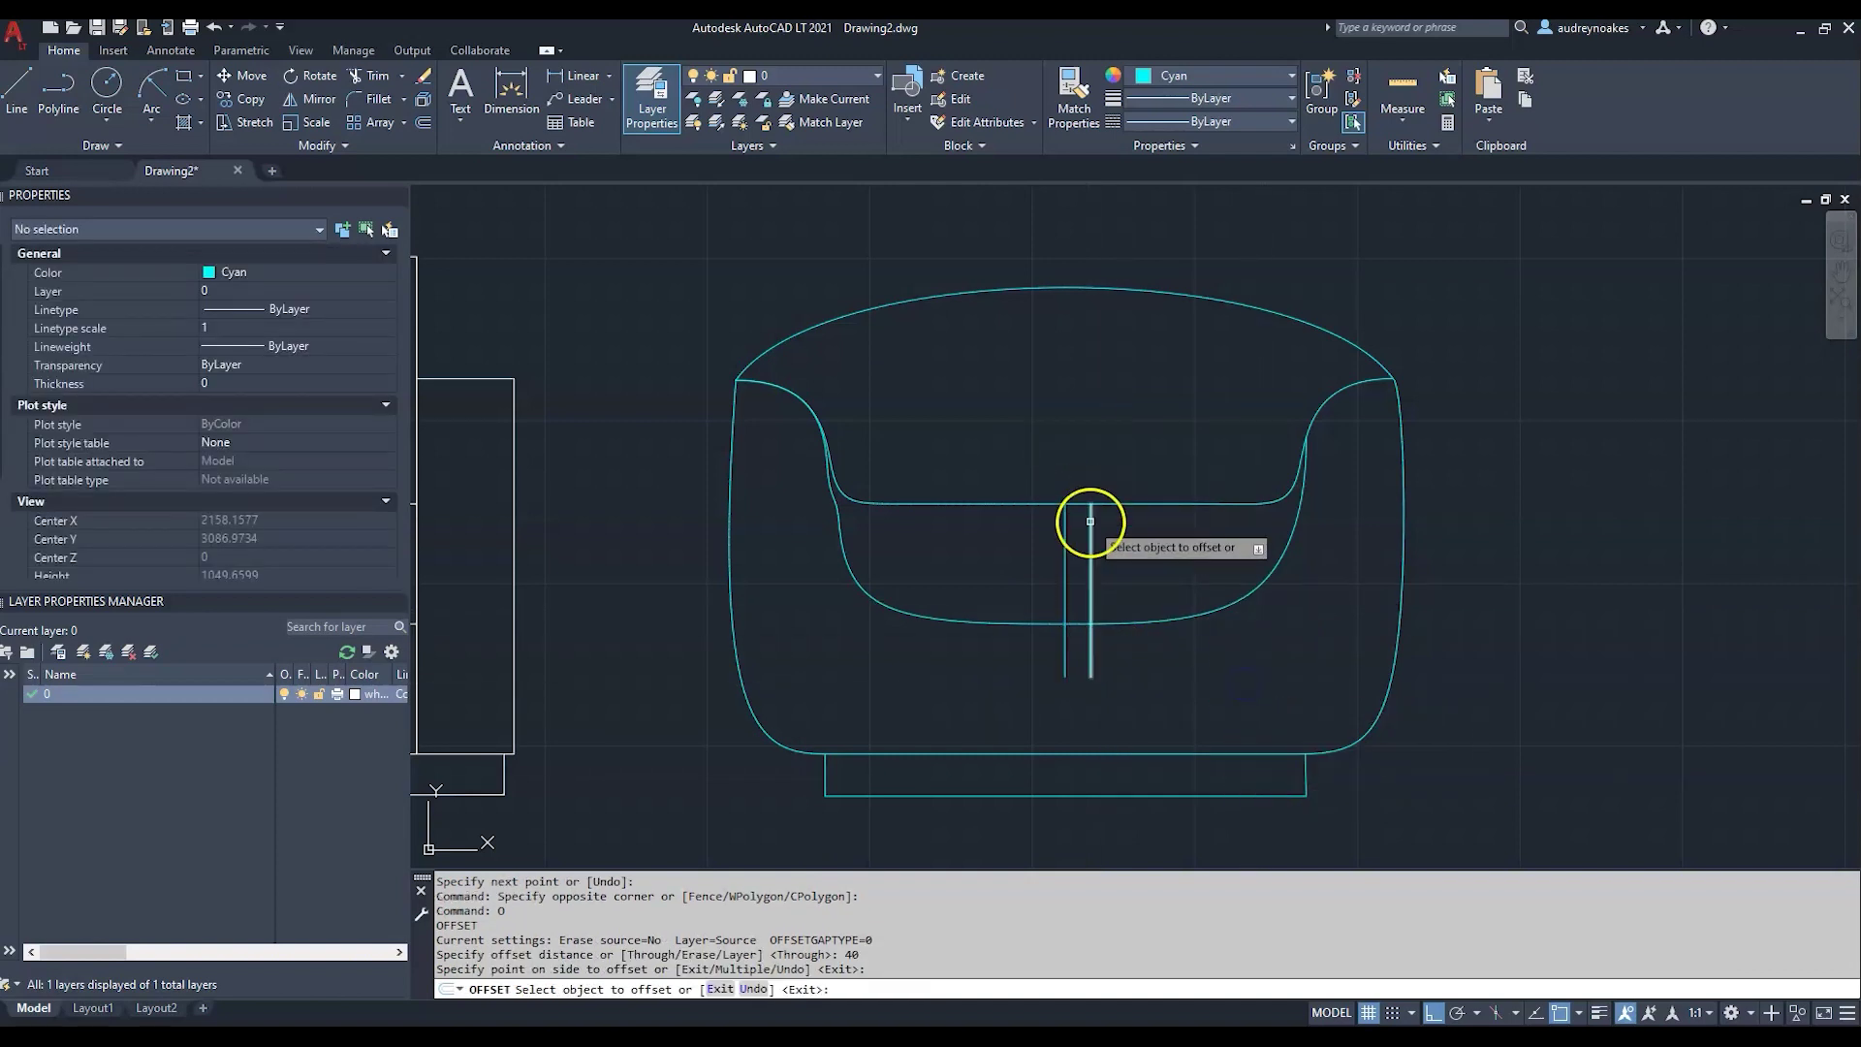
{"action": "left_click", "coordinate": [1128, 523]}
{"action": "left_click", "coordinate": [1137, 530]}
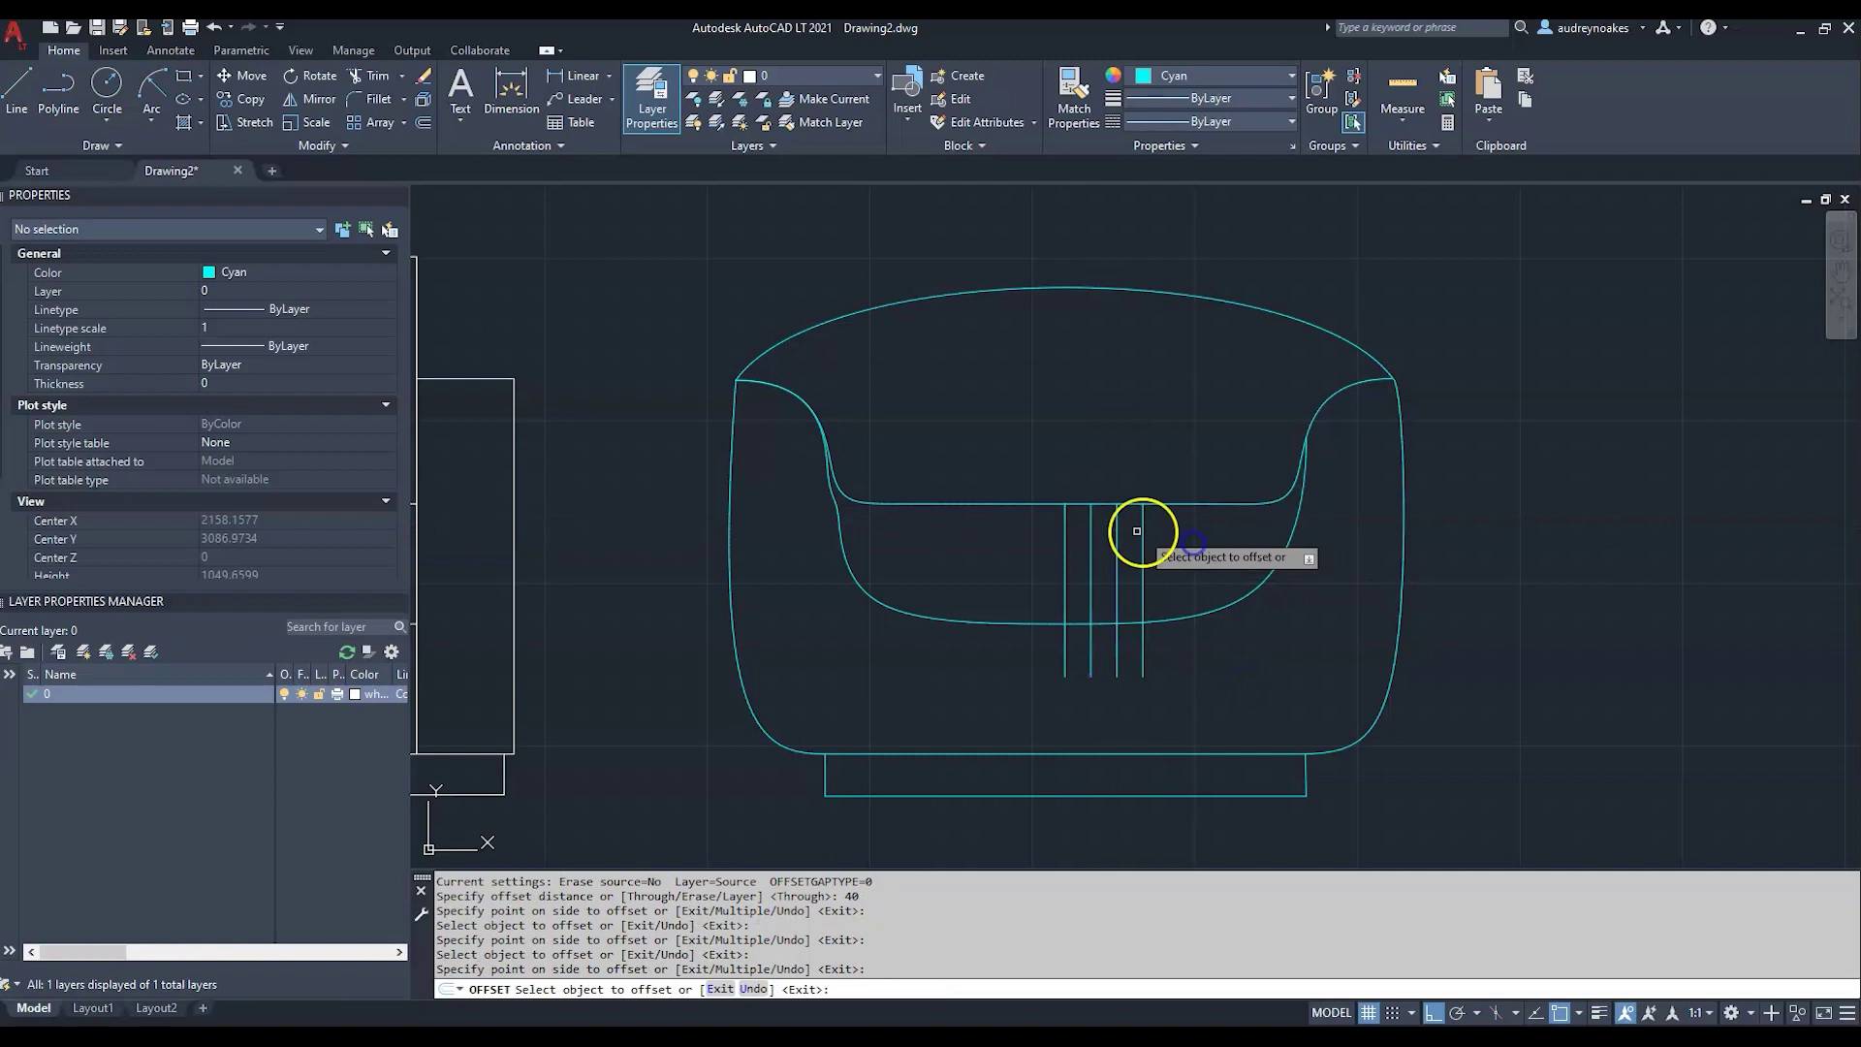
{"action": "left_click", "coordinate": [1144, 534]}
{"action": "left_click", "coordinate": [1199, 544]}
{"action": "left_click", "coordinate": [1169, 535]}
{"action": "left_click", "coordinate": [1235, 537]}
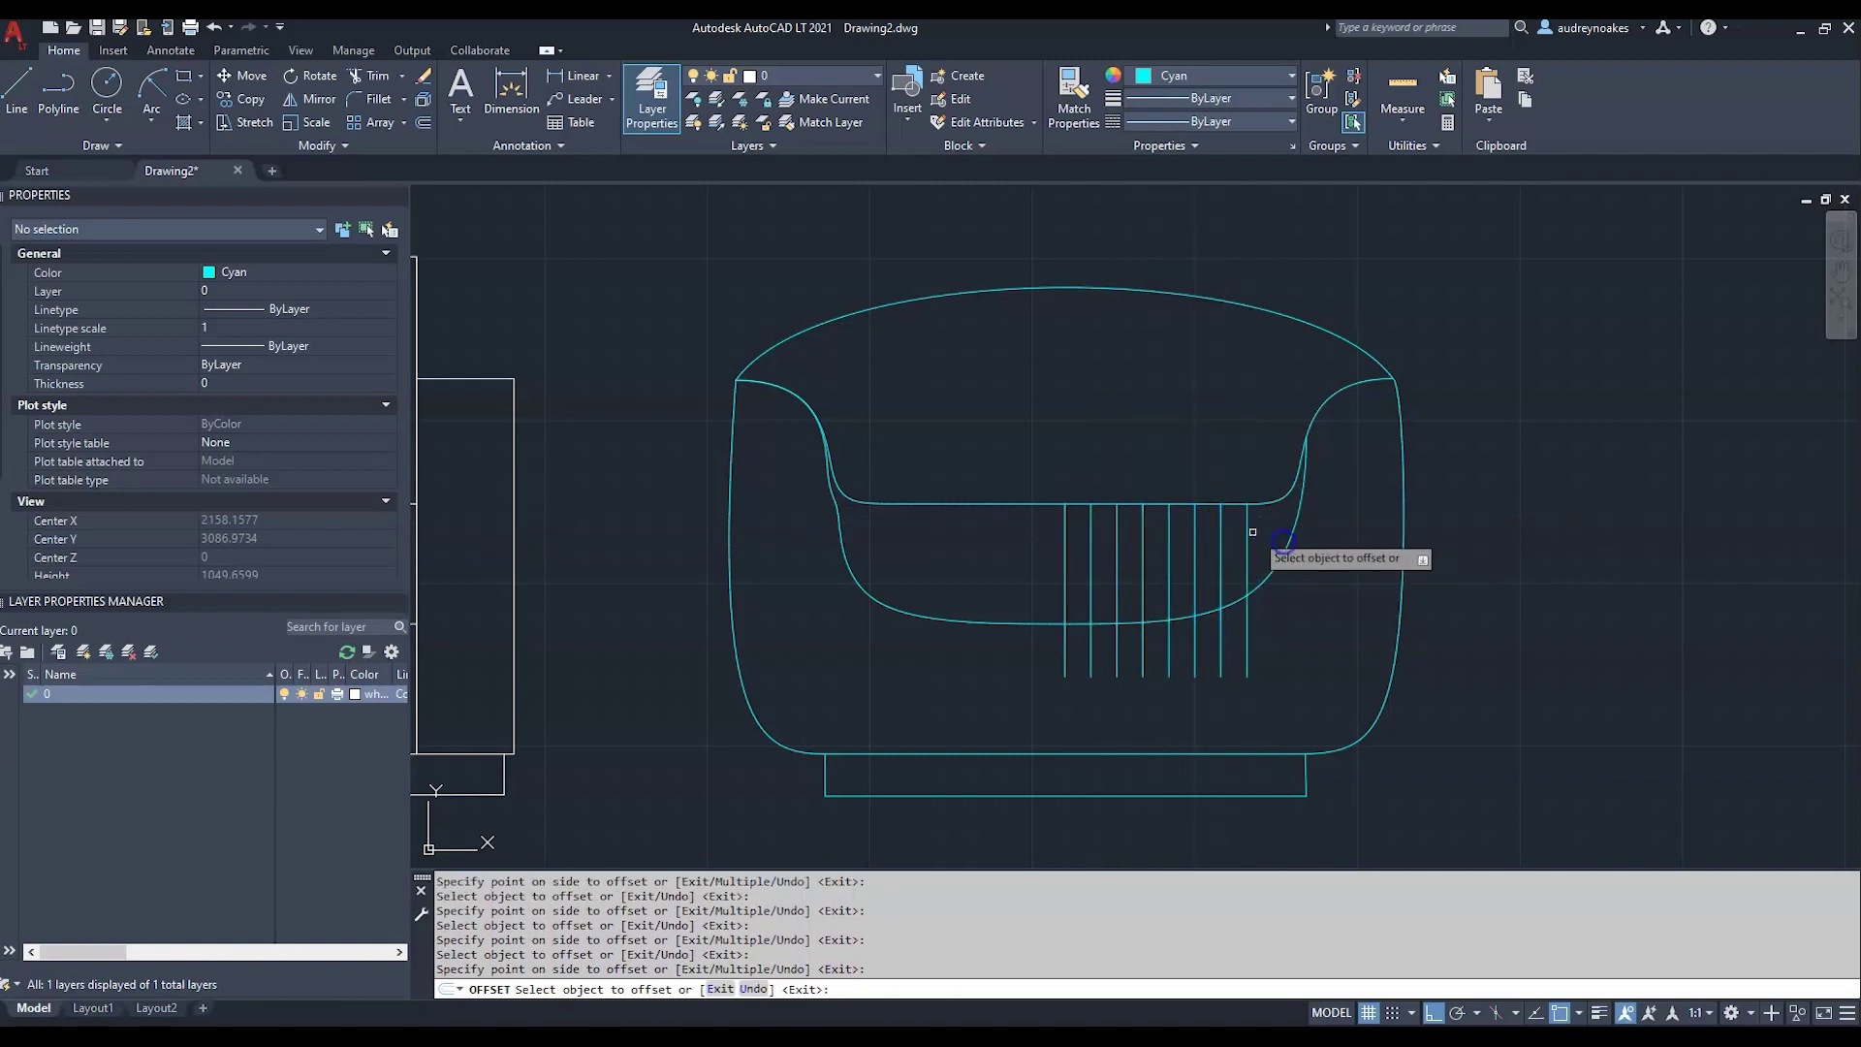
{"action": "left_click", "coordinate": [1248, 532]}
{"action": "left_click", "coordinate": [1270, 522]}
{"action": "left_click", "coordinate": [1275, 524]}
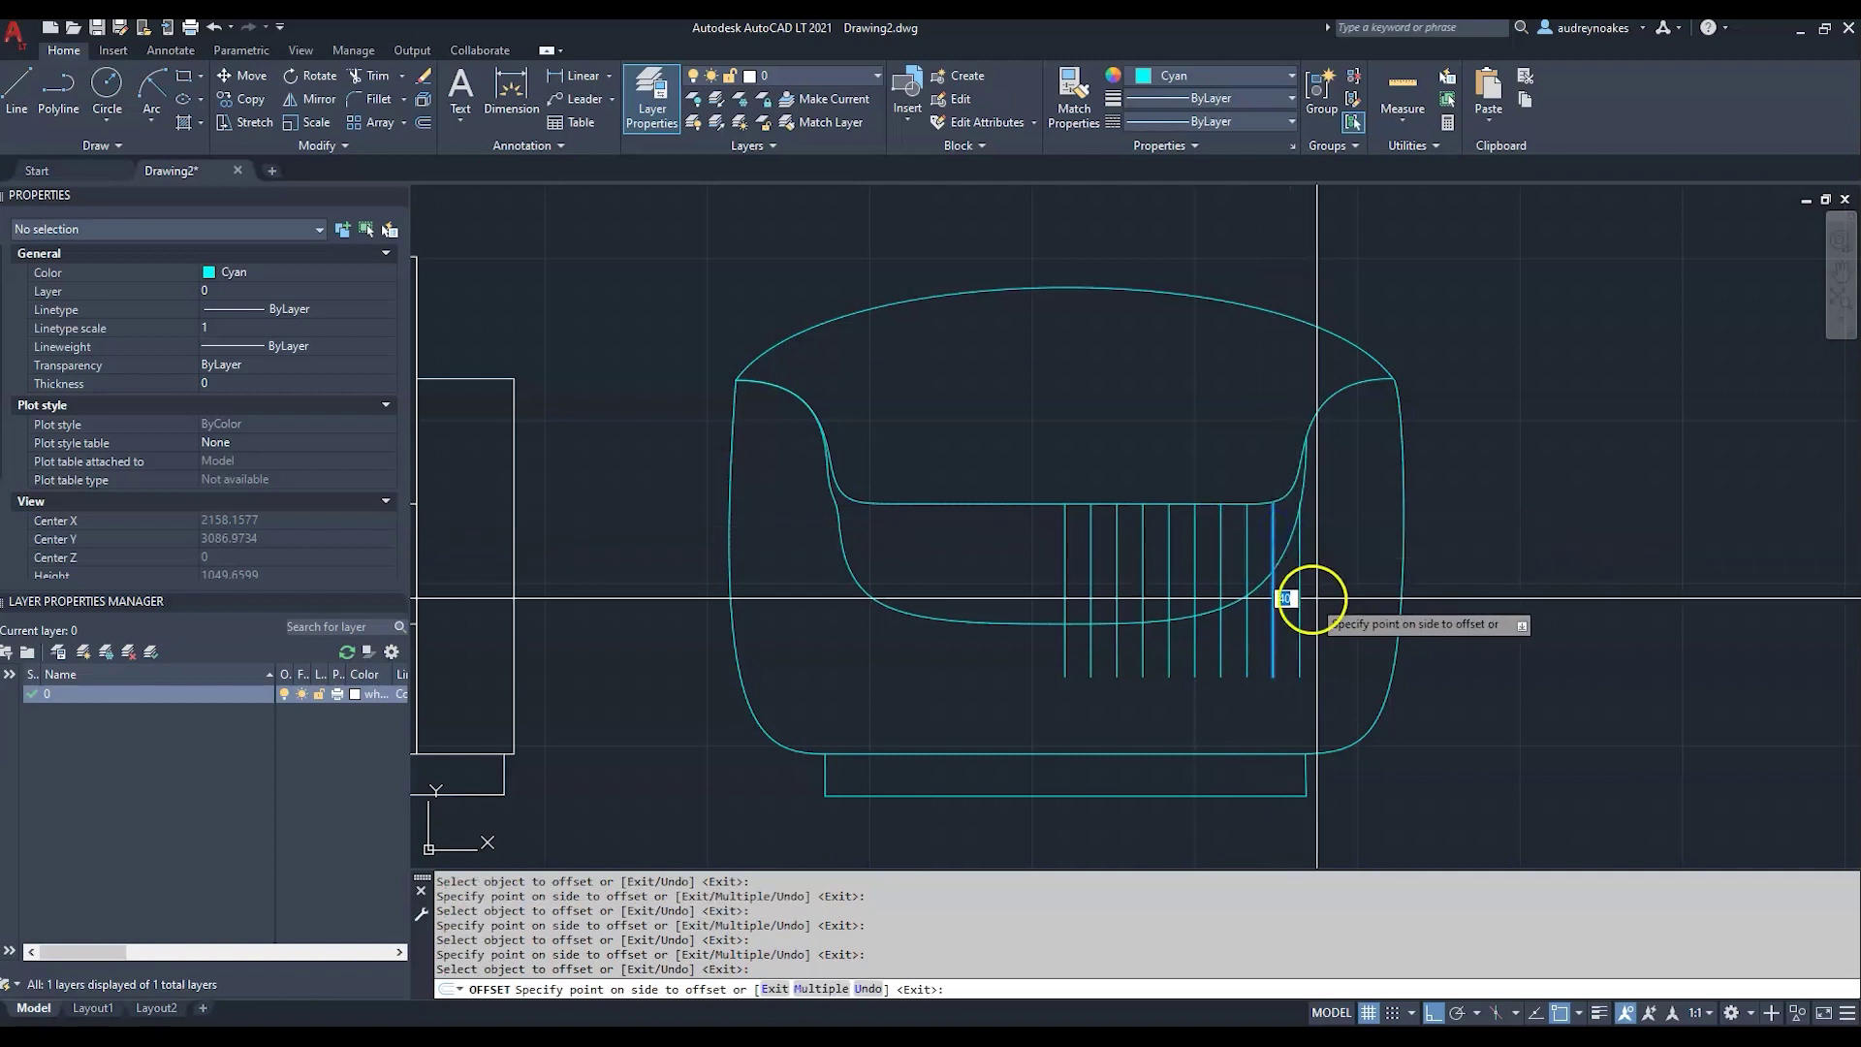
{"action": "key", "text": "Escape"}
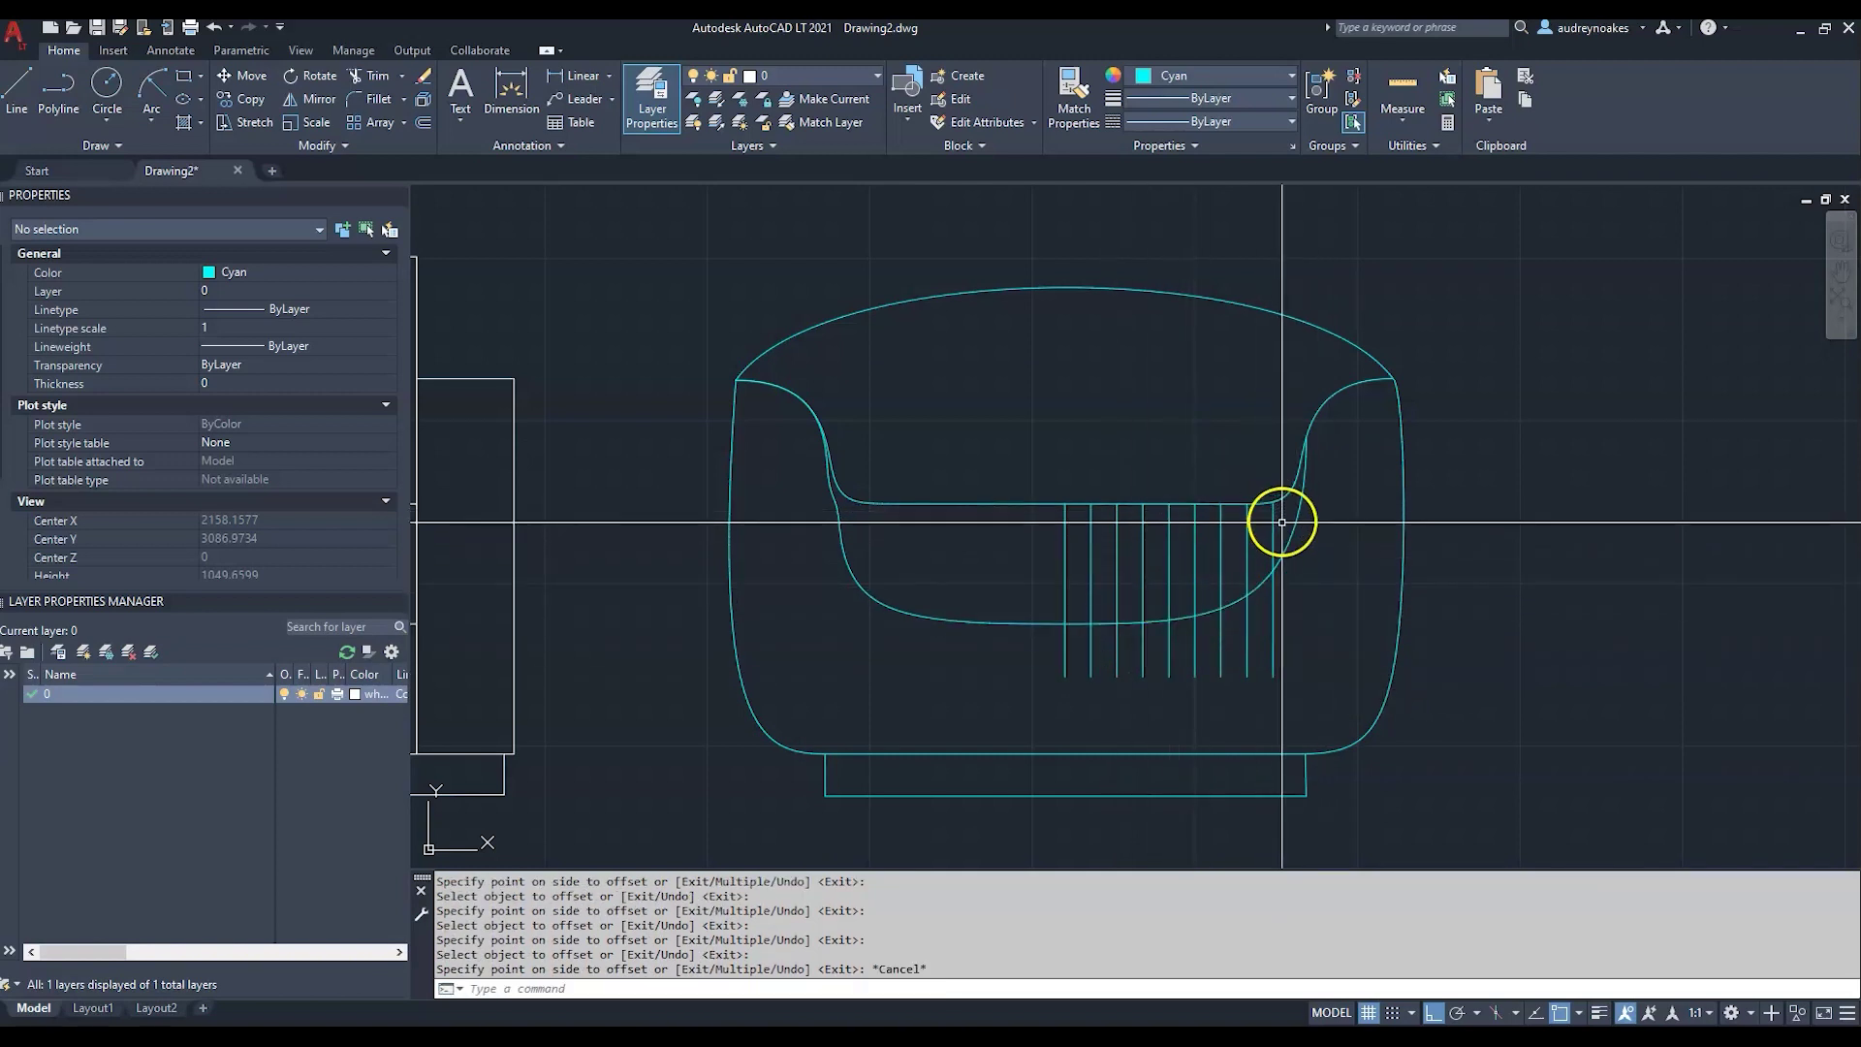
- Window-select all nine vertical seat lines
{"action": "left_click", "coordinate": [1289, 542]}
{"action": "left_click", "coordinate": [1090, 535]}
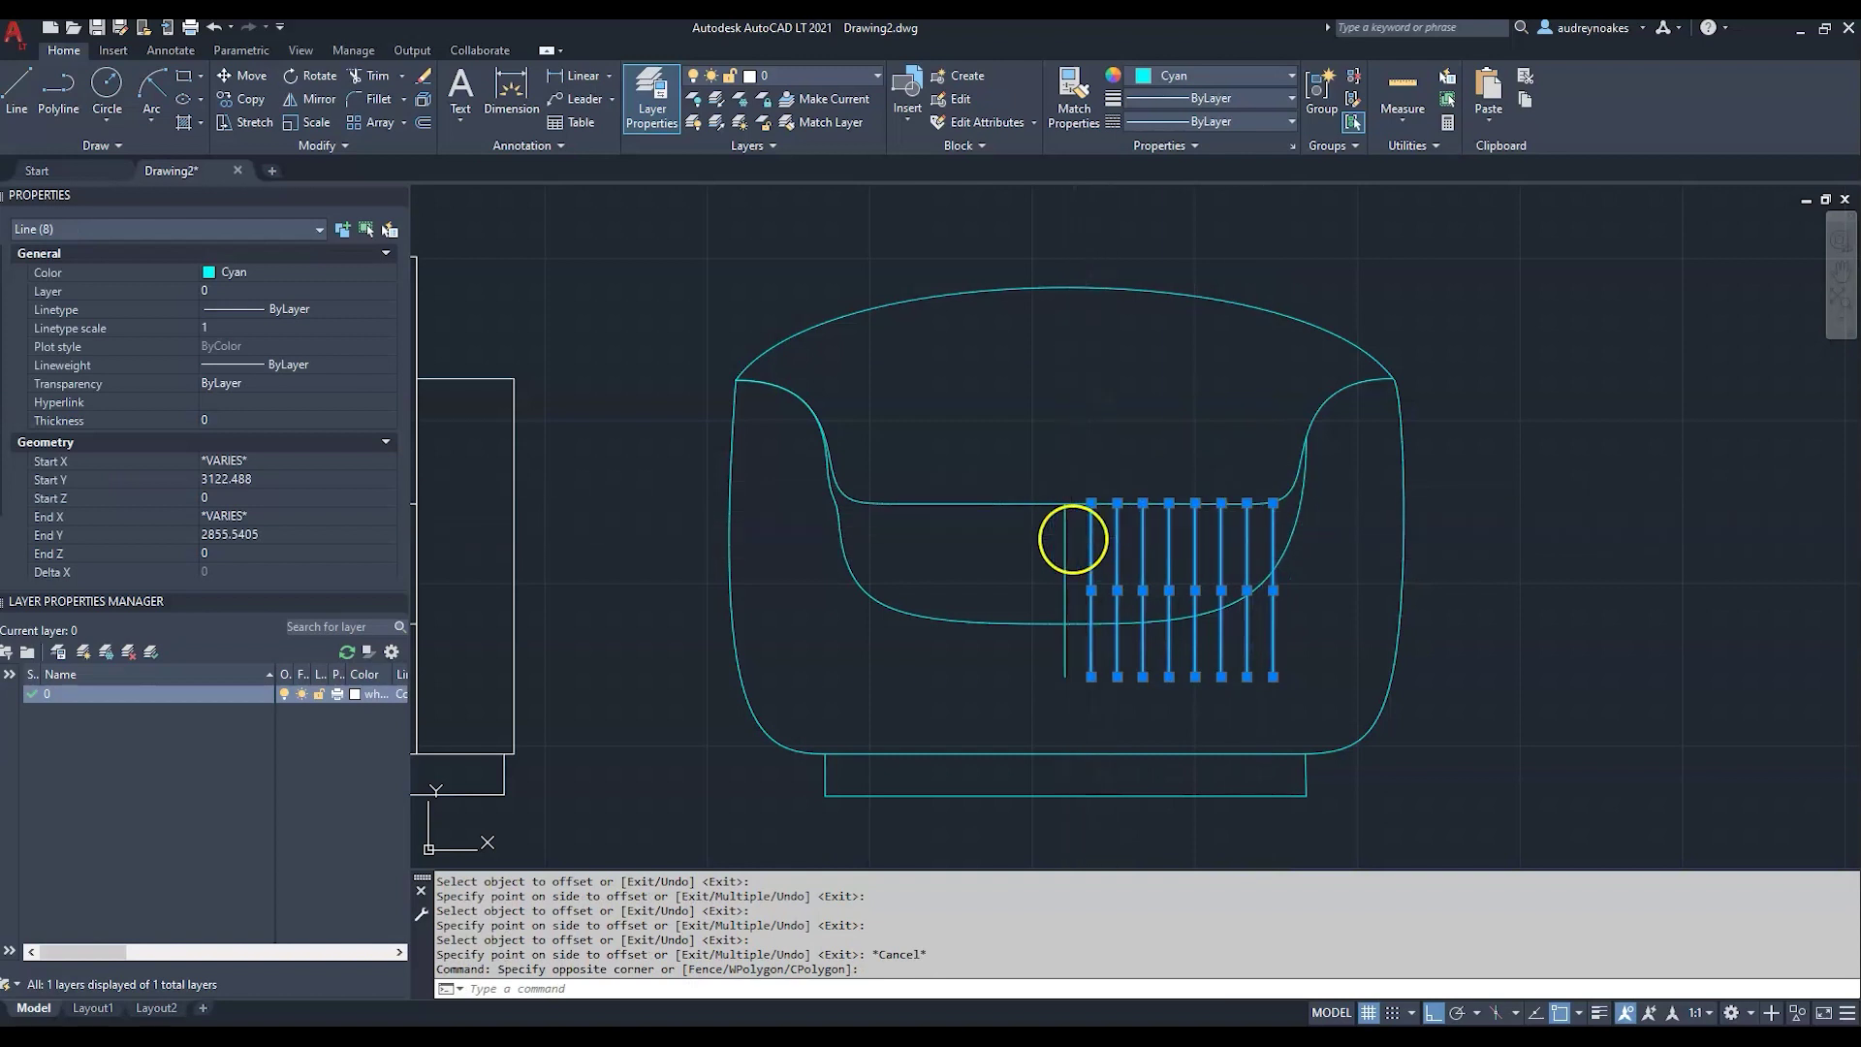
{"action": "left_click", "coordinate": [1070, 542]}
{"action": "left_click", "coordinate": [1008, 558]}
- Copy the nine lines 320 units left onto the seat's left half with CO
{"action": "type", "text": "co"}
{"action": "key", "text": "Return"}
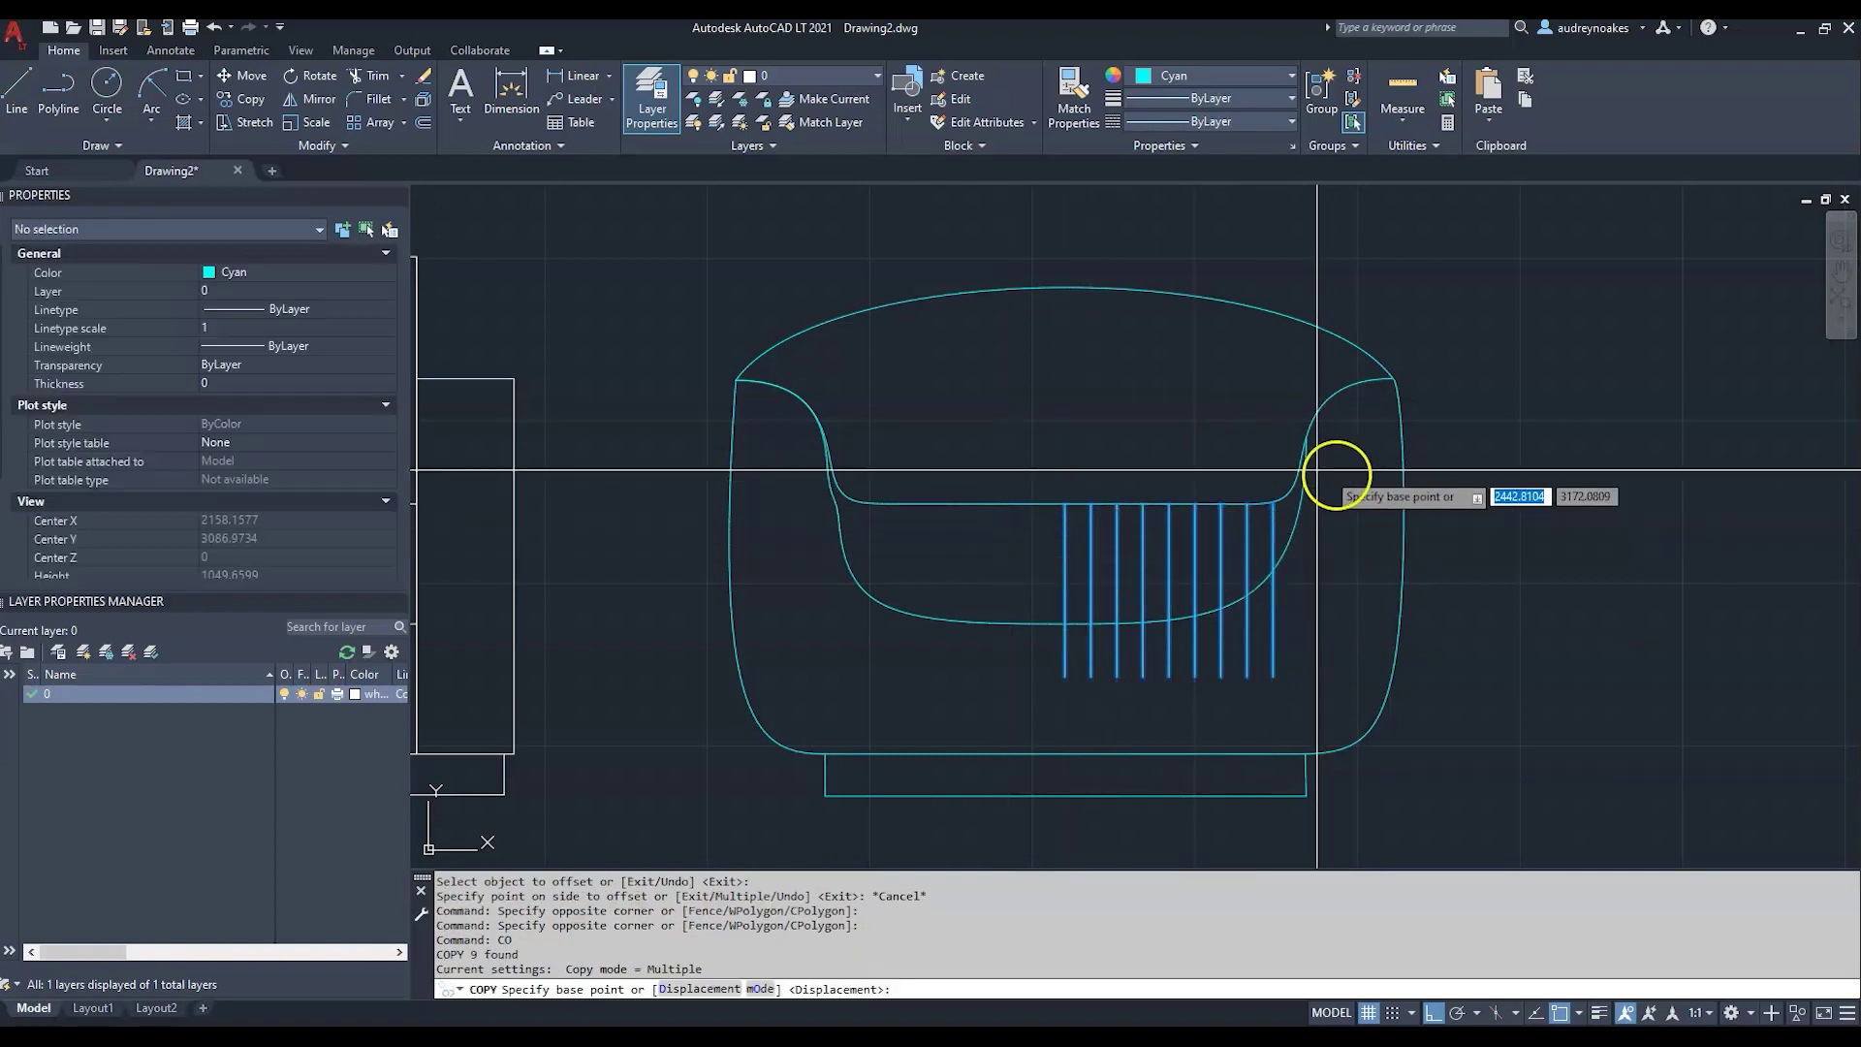
{"action": "scroll", "coordinate": [1279, 505], "scroll_direction": "up", "scroll_amount": 5}
{"action": "left_click", "coordinate": [1250, 500]}
{"action": "scroll", "coordinate": [1251, 501], "scroll_direction": "down", "scroll_amount": 5}
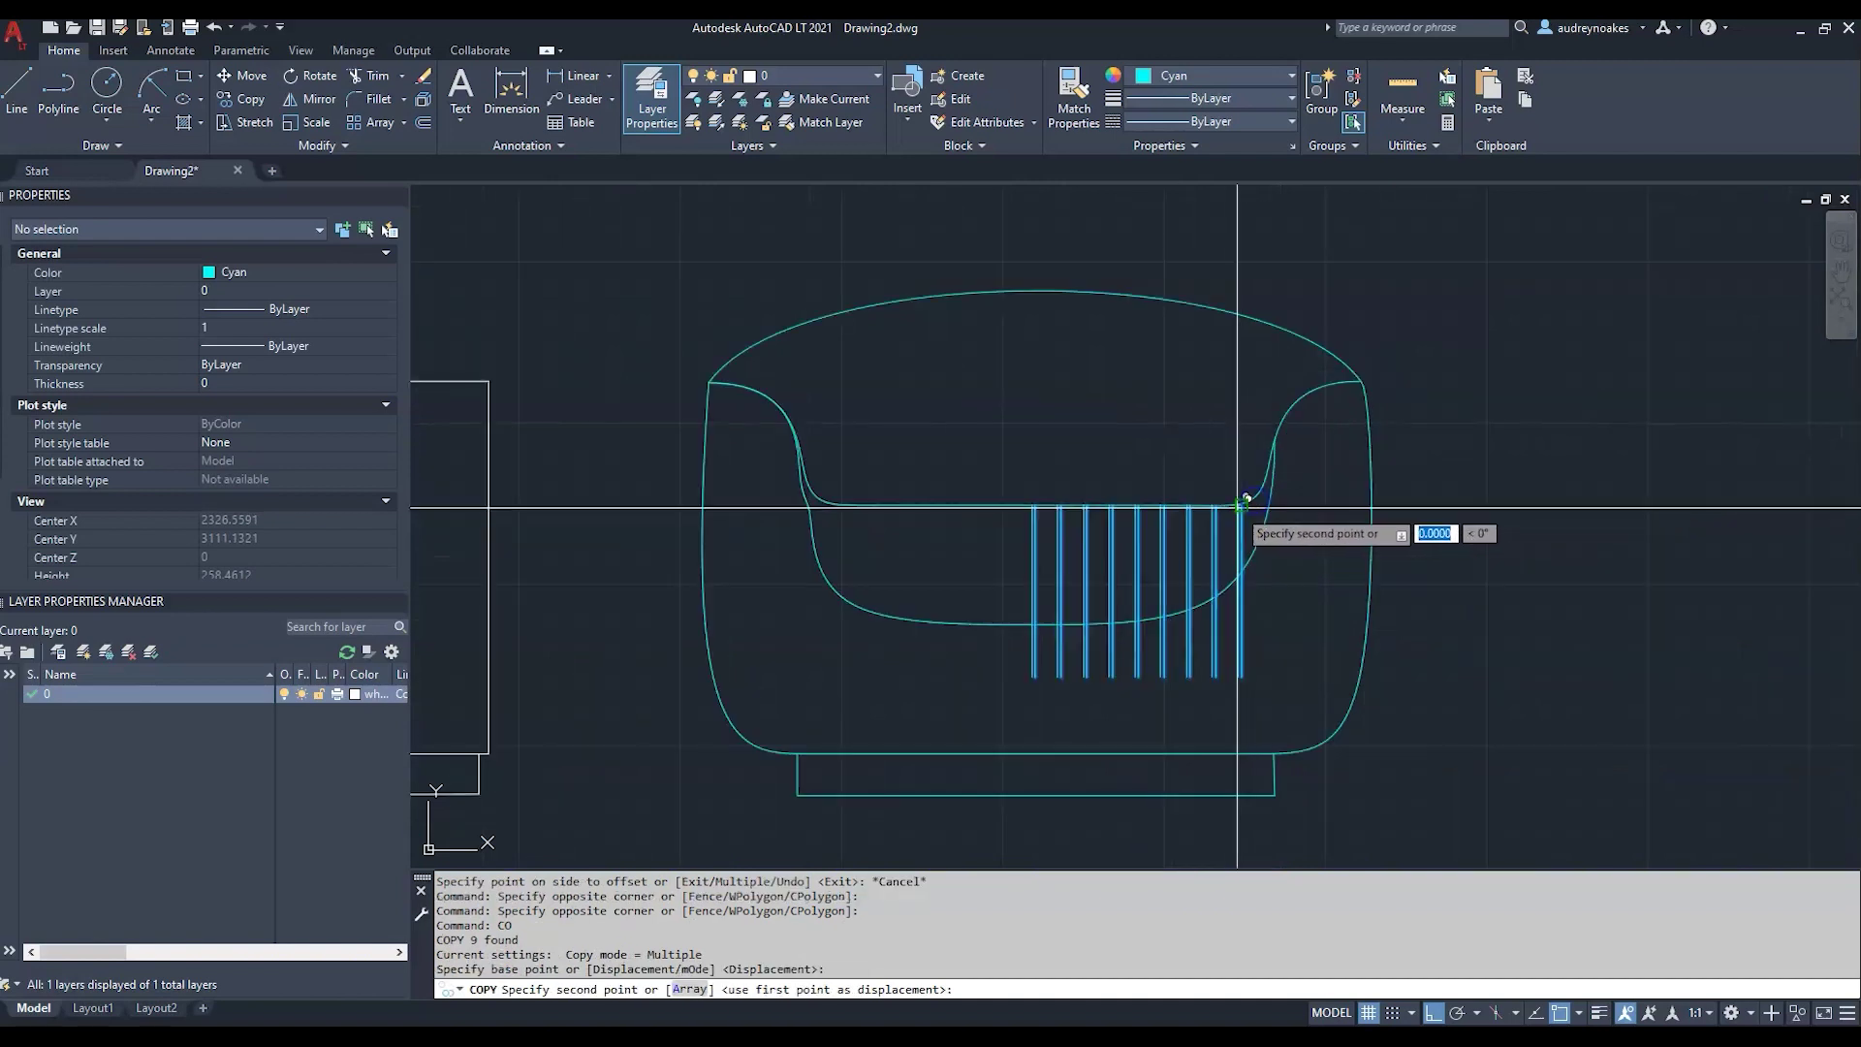
{"action": "scroll", "coordinate": [1018, 507], "scroll_direction": "up", "scroll_amount": 3}
{"action": "left_click", "coordinate": [1033, 528]}
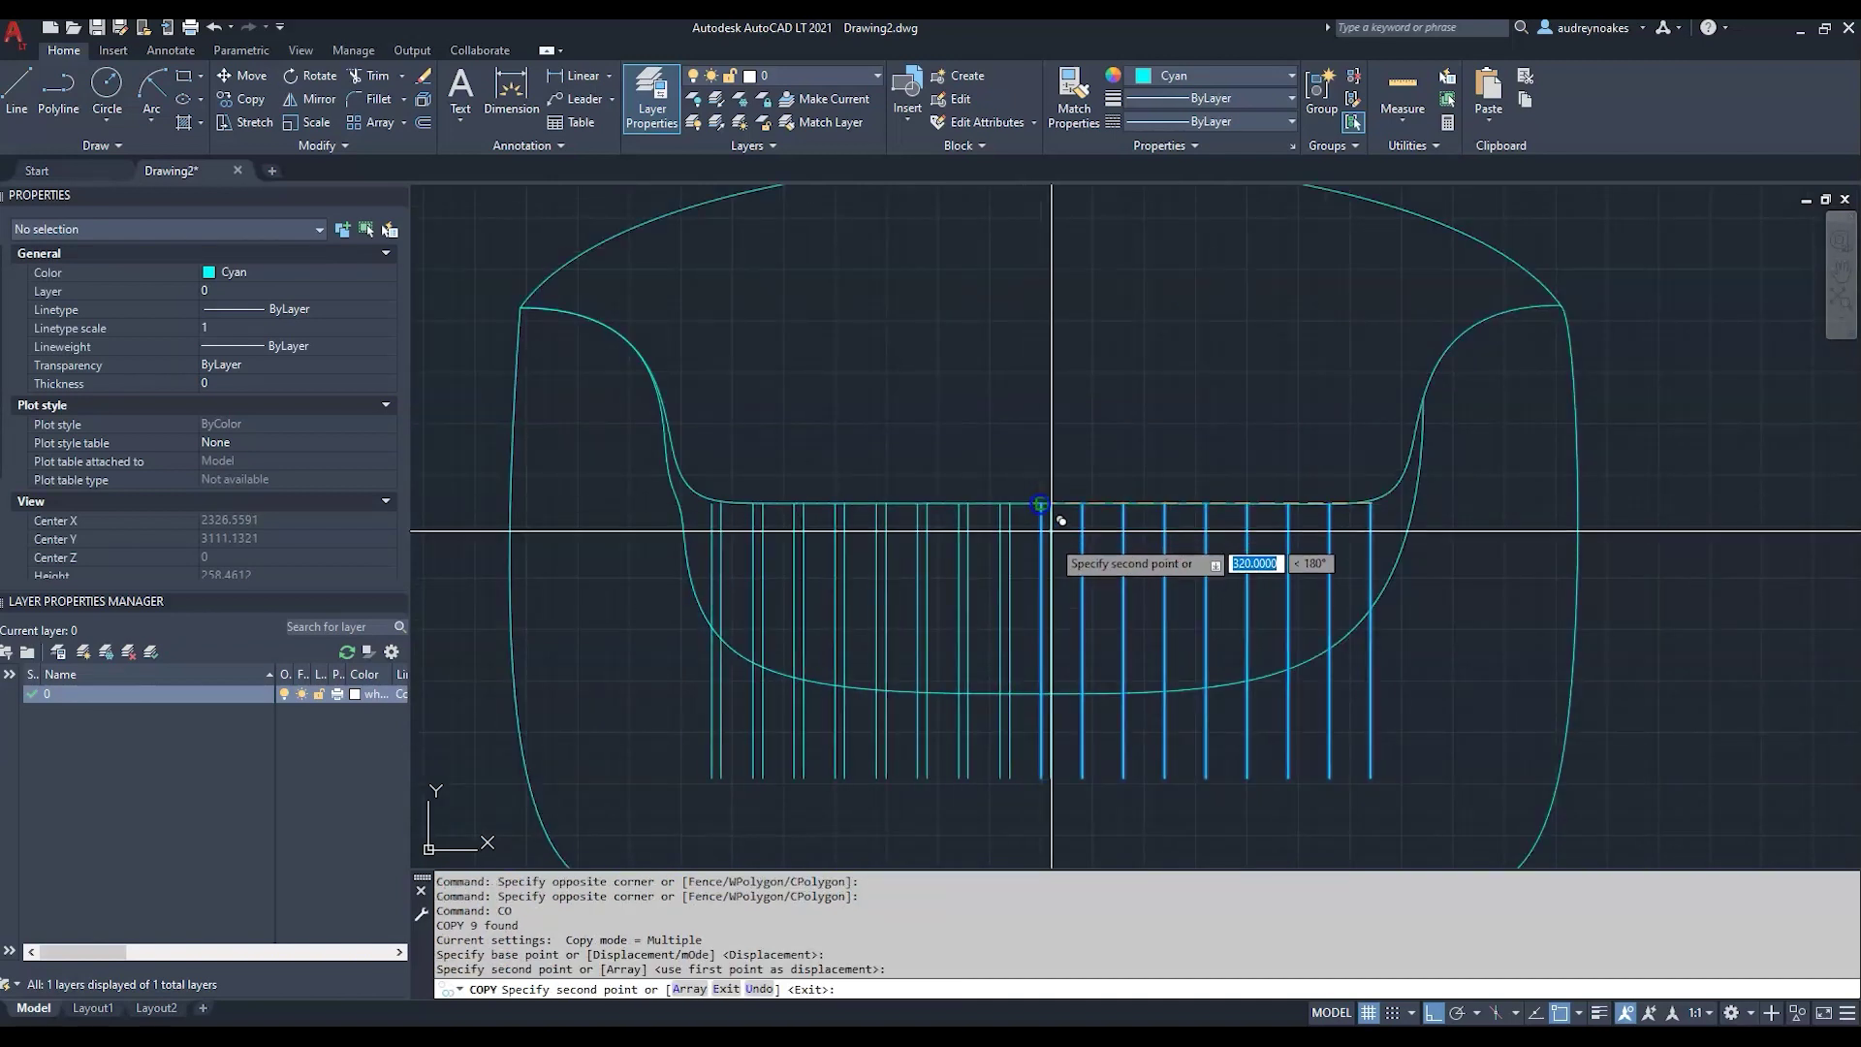
{"action": "key", "text": "Return"}
- Delete the overlapping duplicate line and select the inner seat curve
{"action": "left_click", "coordinate": [1034, 538]}
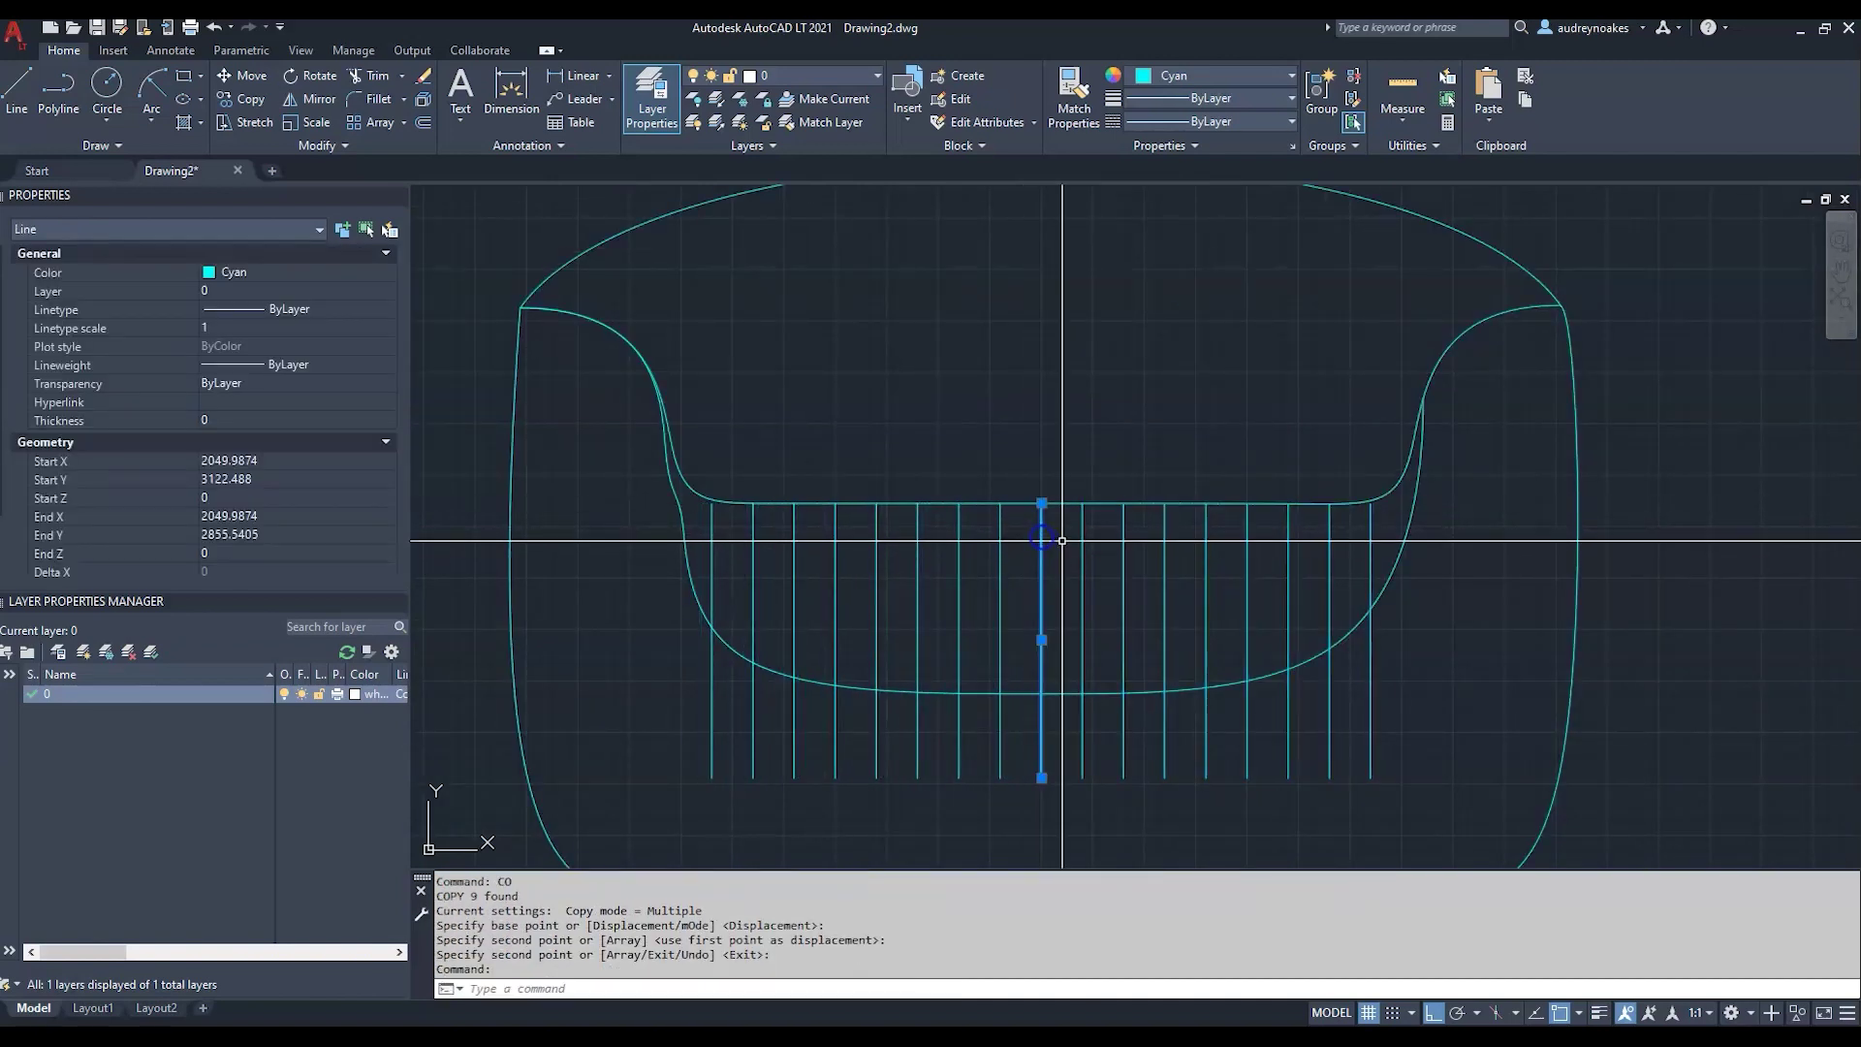
{"action": "key", "text": "Delete"}
{"action": "scroll", "coordinate": [1207, 448], "scroll_direction": "down", "scroll_amount": 4}
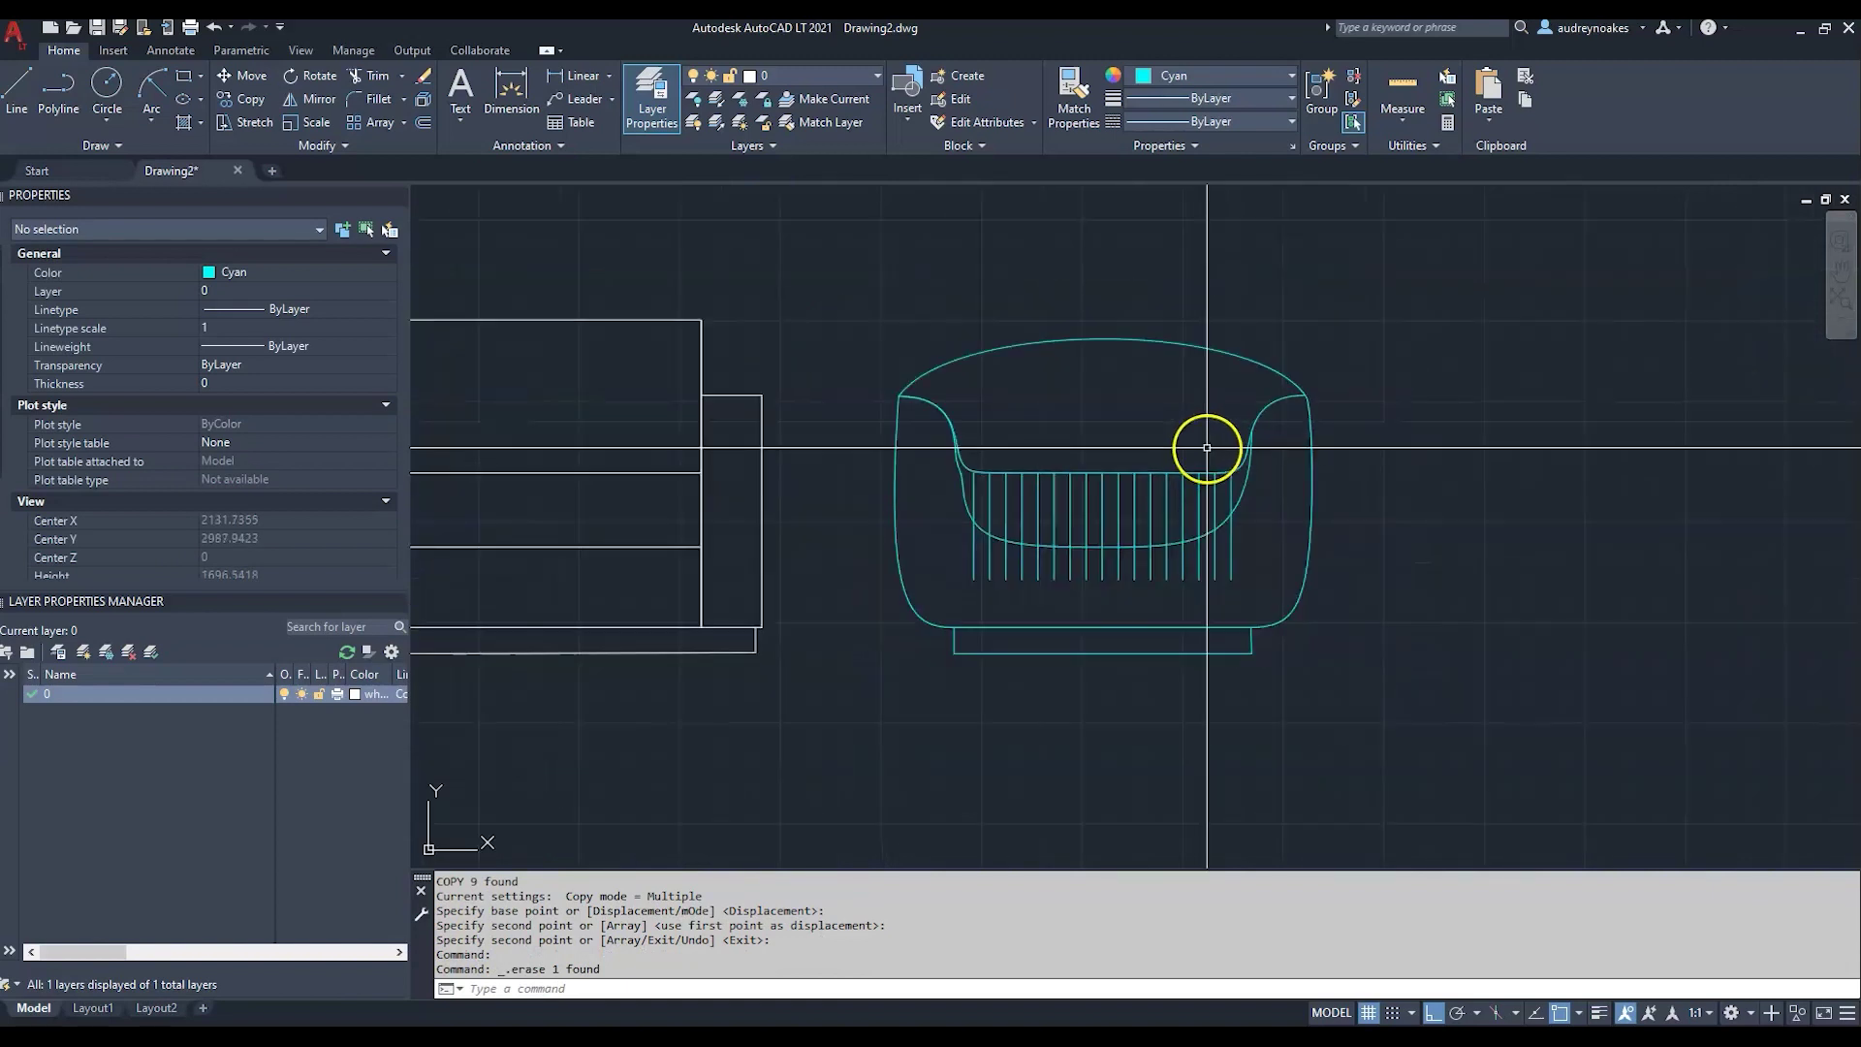
{"action": "left_click", "coordinate": [1139, 547]}
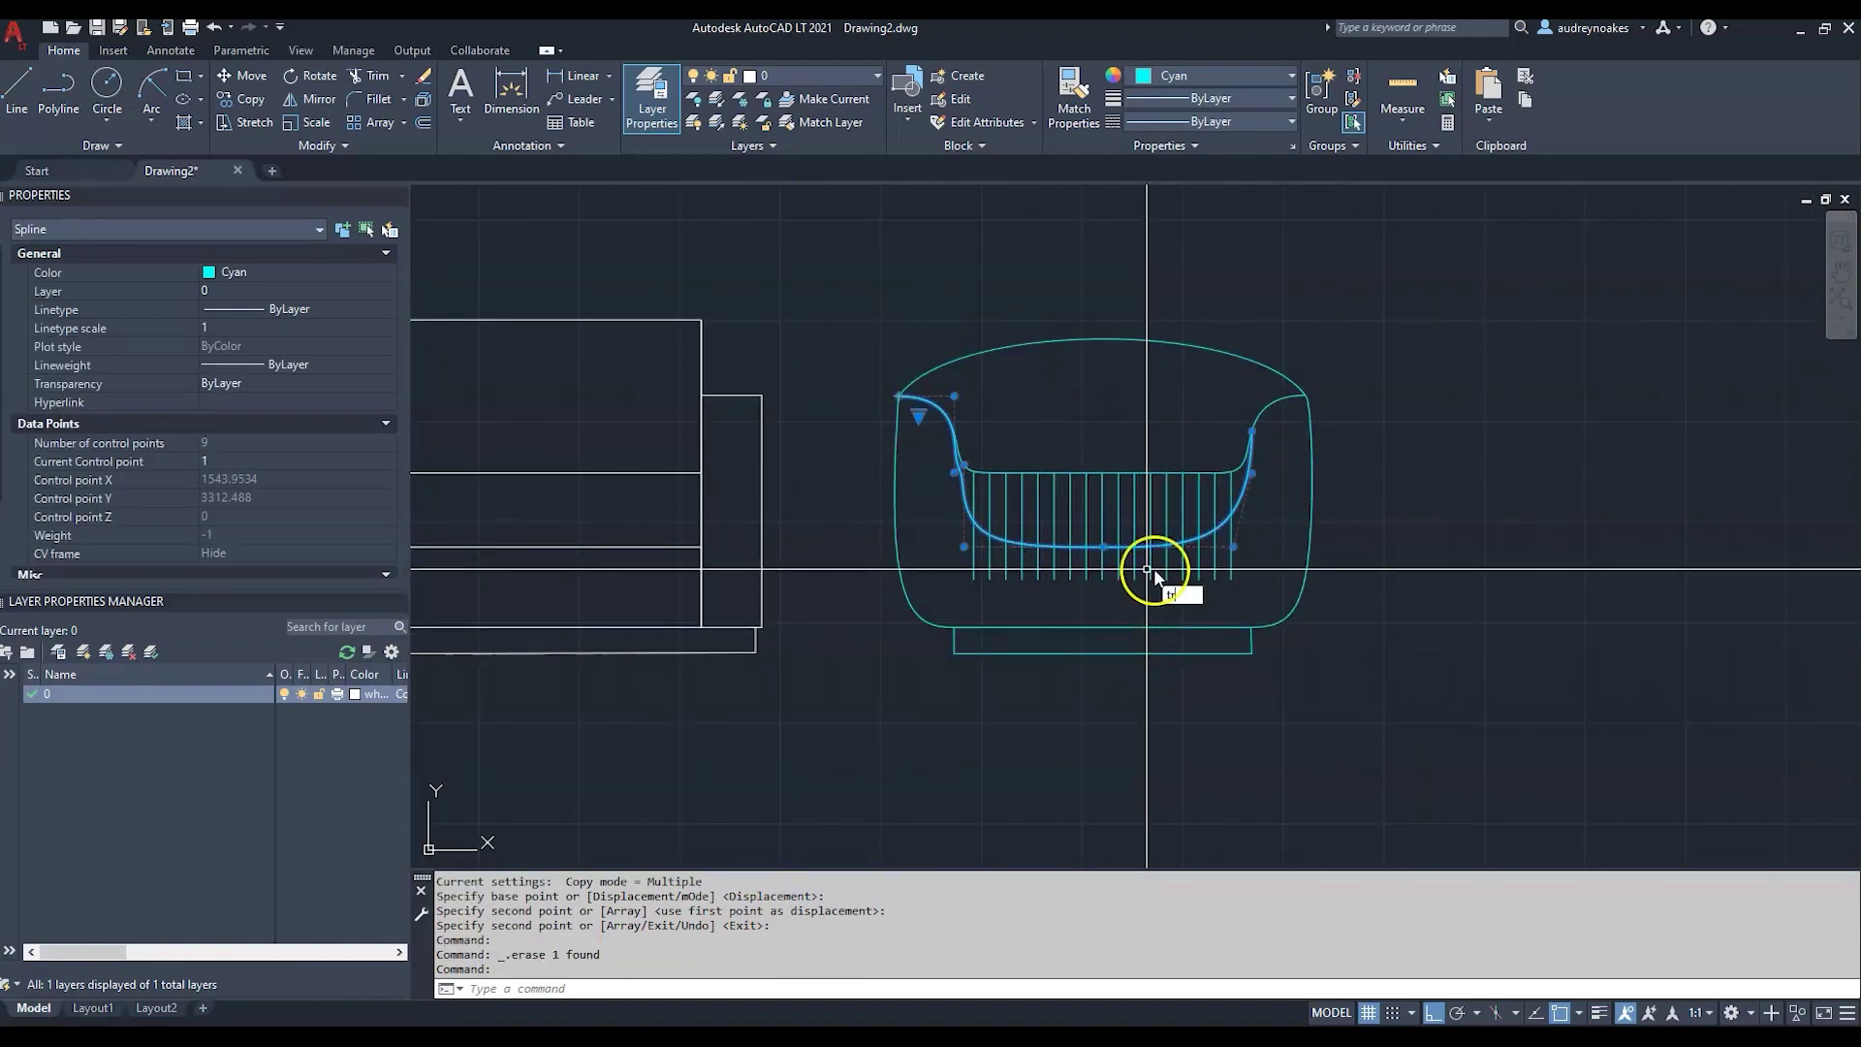
- Fence-trim the stripe ends below the inner seat curve
{"action": "key", "text": "Return"}
{"action": "left_click", "coordinate": [1257, 538]}
{"action": "left_click_drag", "start_coordinate": [1045, 573], "coordinate": [957, 544]}
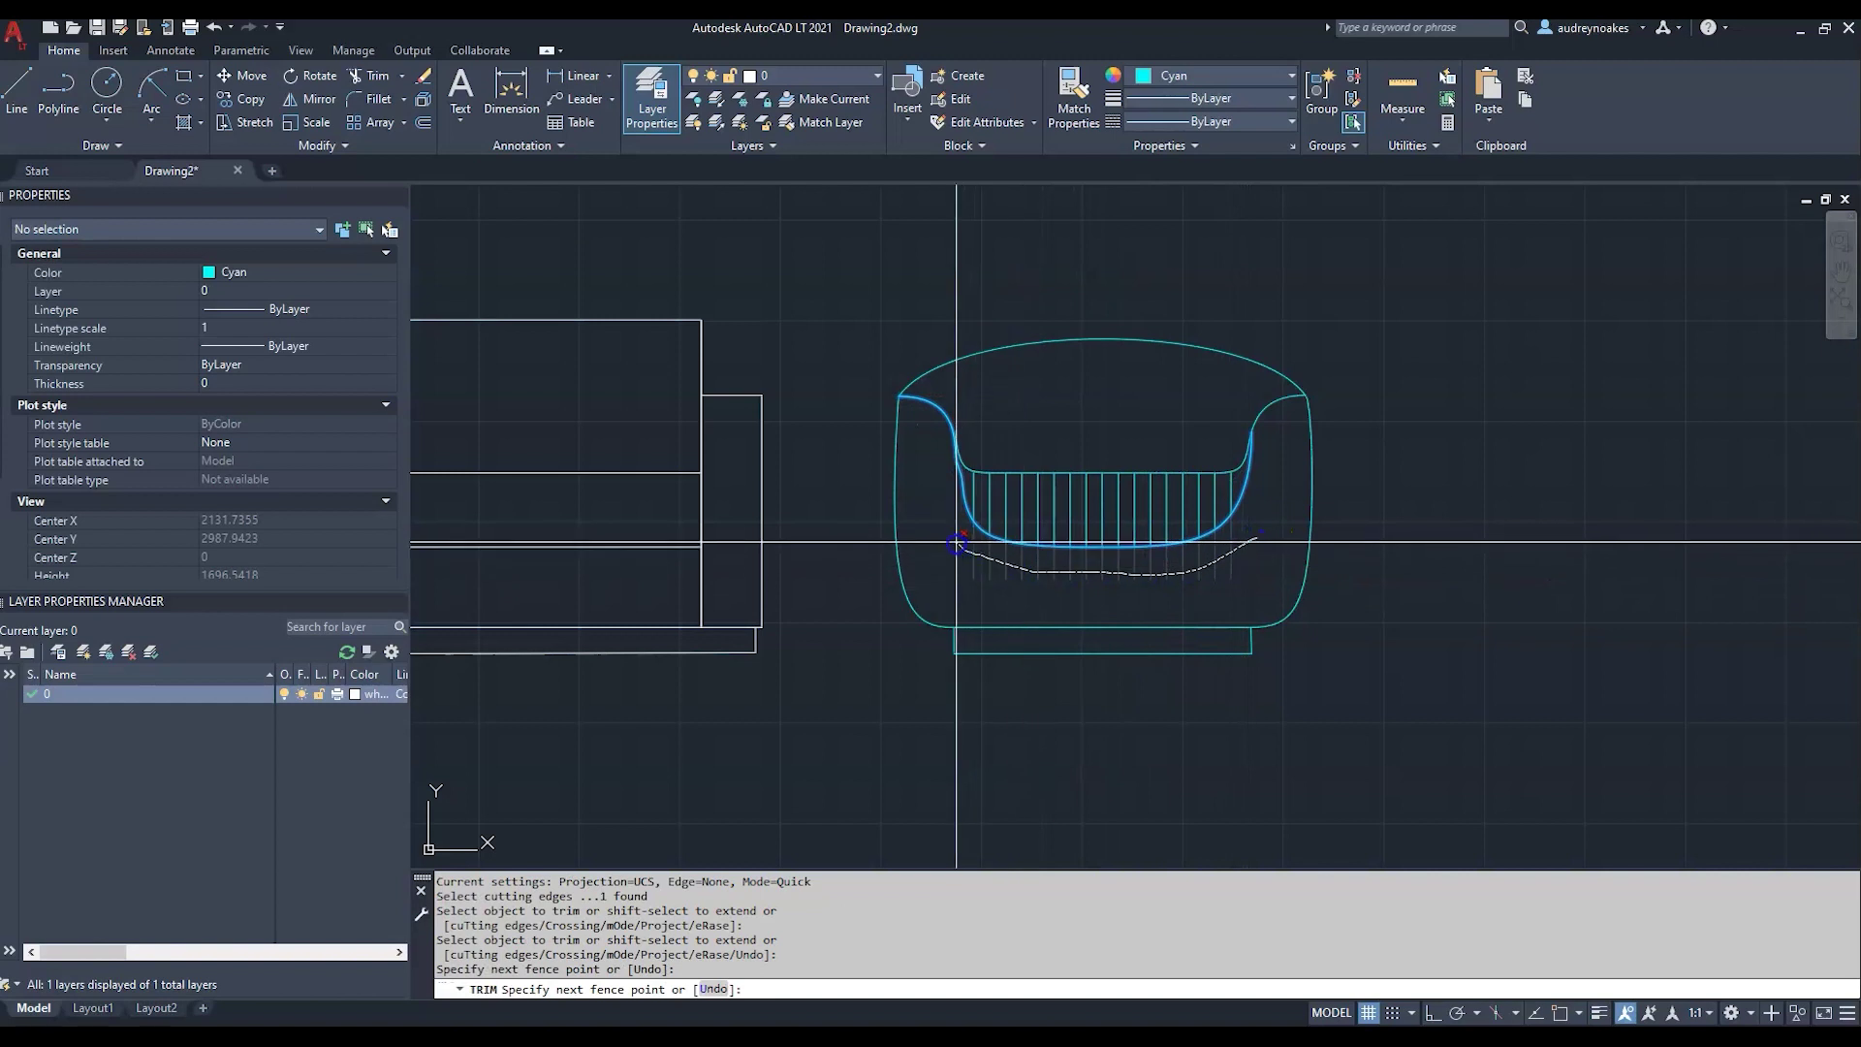
- Expand the Draw panel to reveal the extra drawing tools
{"action": "key", "text": "Return"}
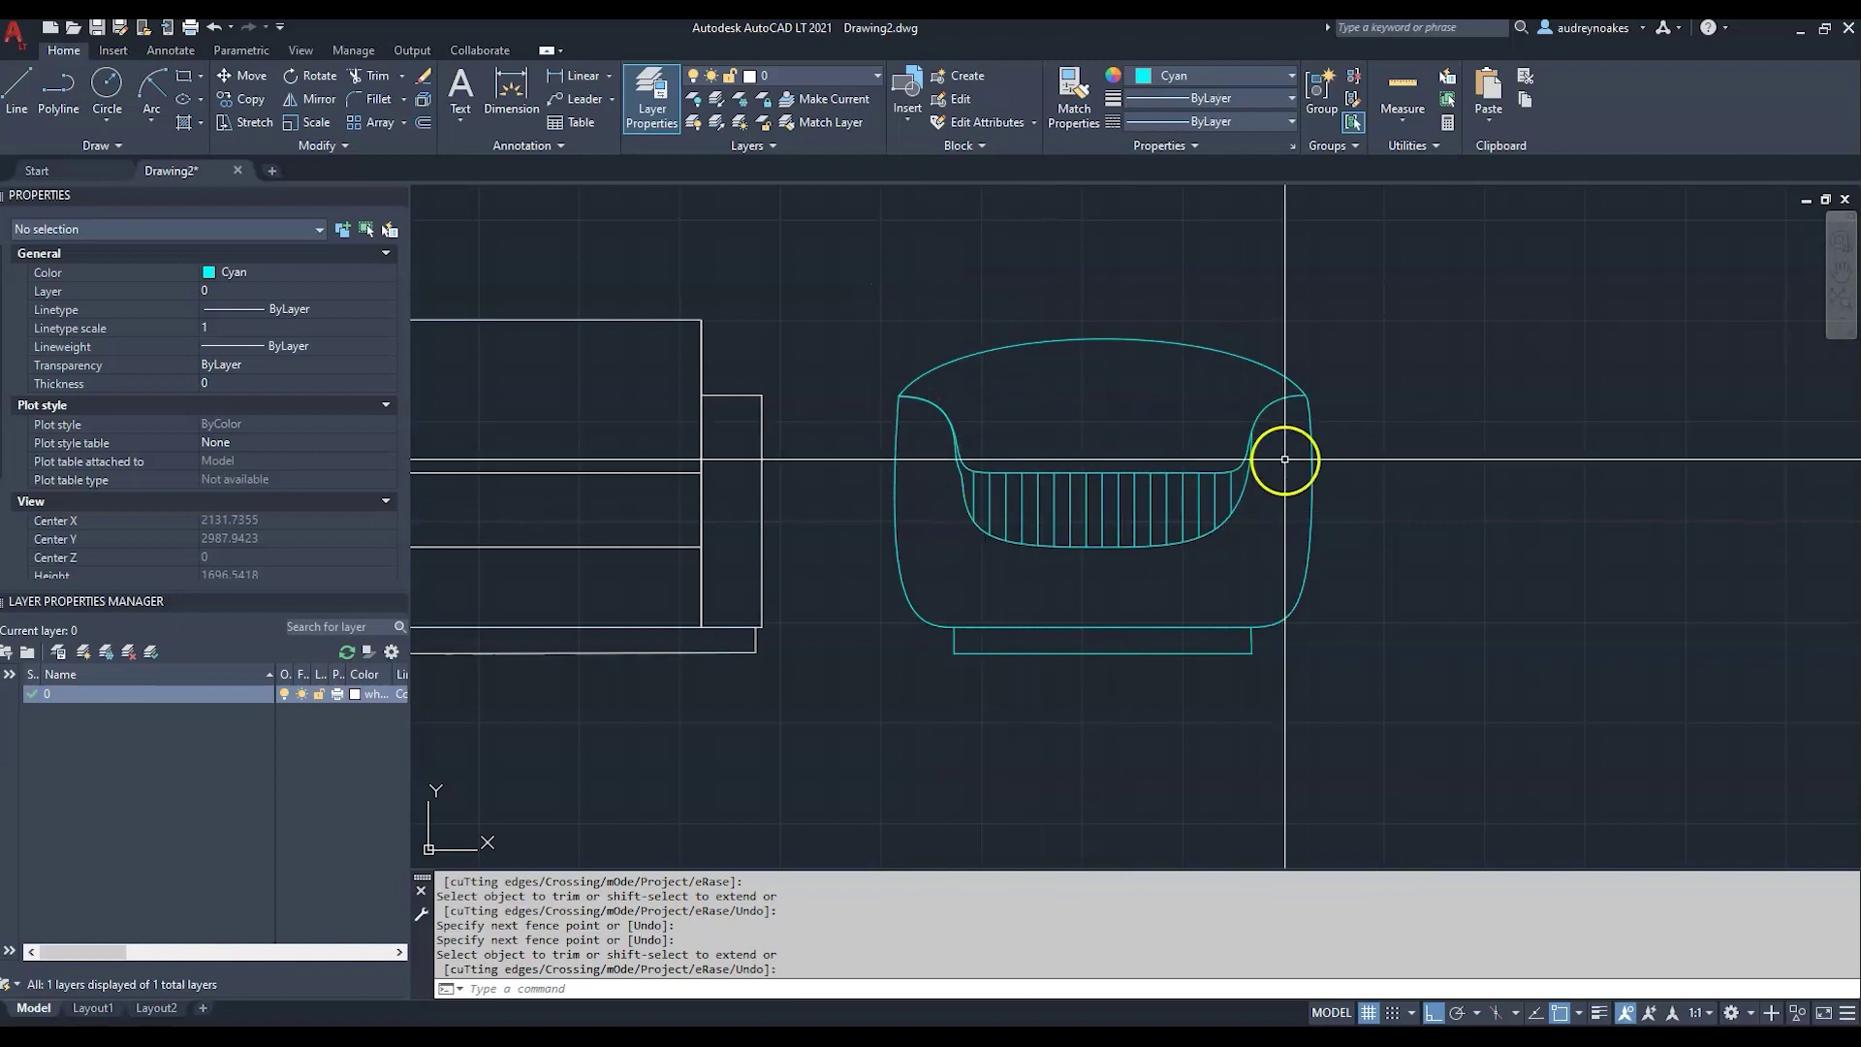
{"action": "scroll", "coordinate": [1101, 403], "scroll_direction": "up", "scroll_amount": 4}
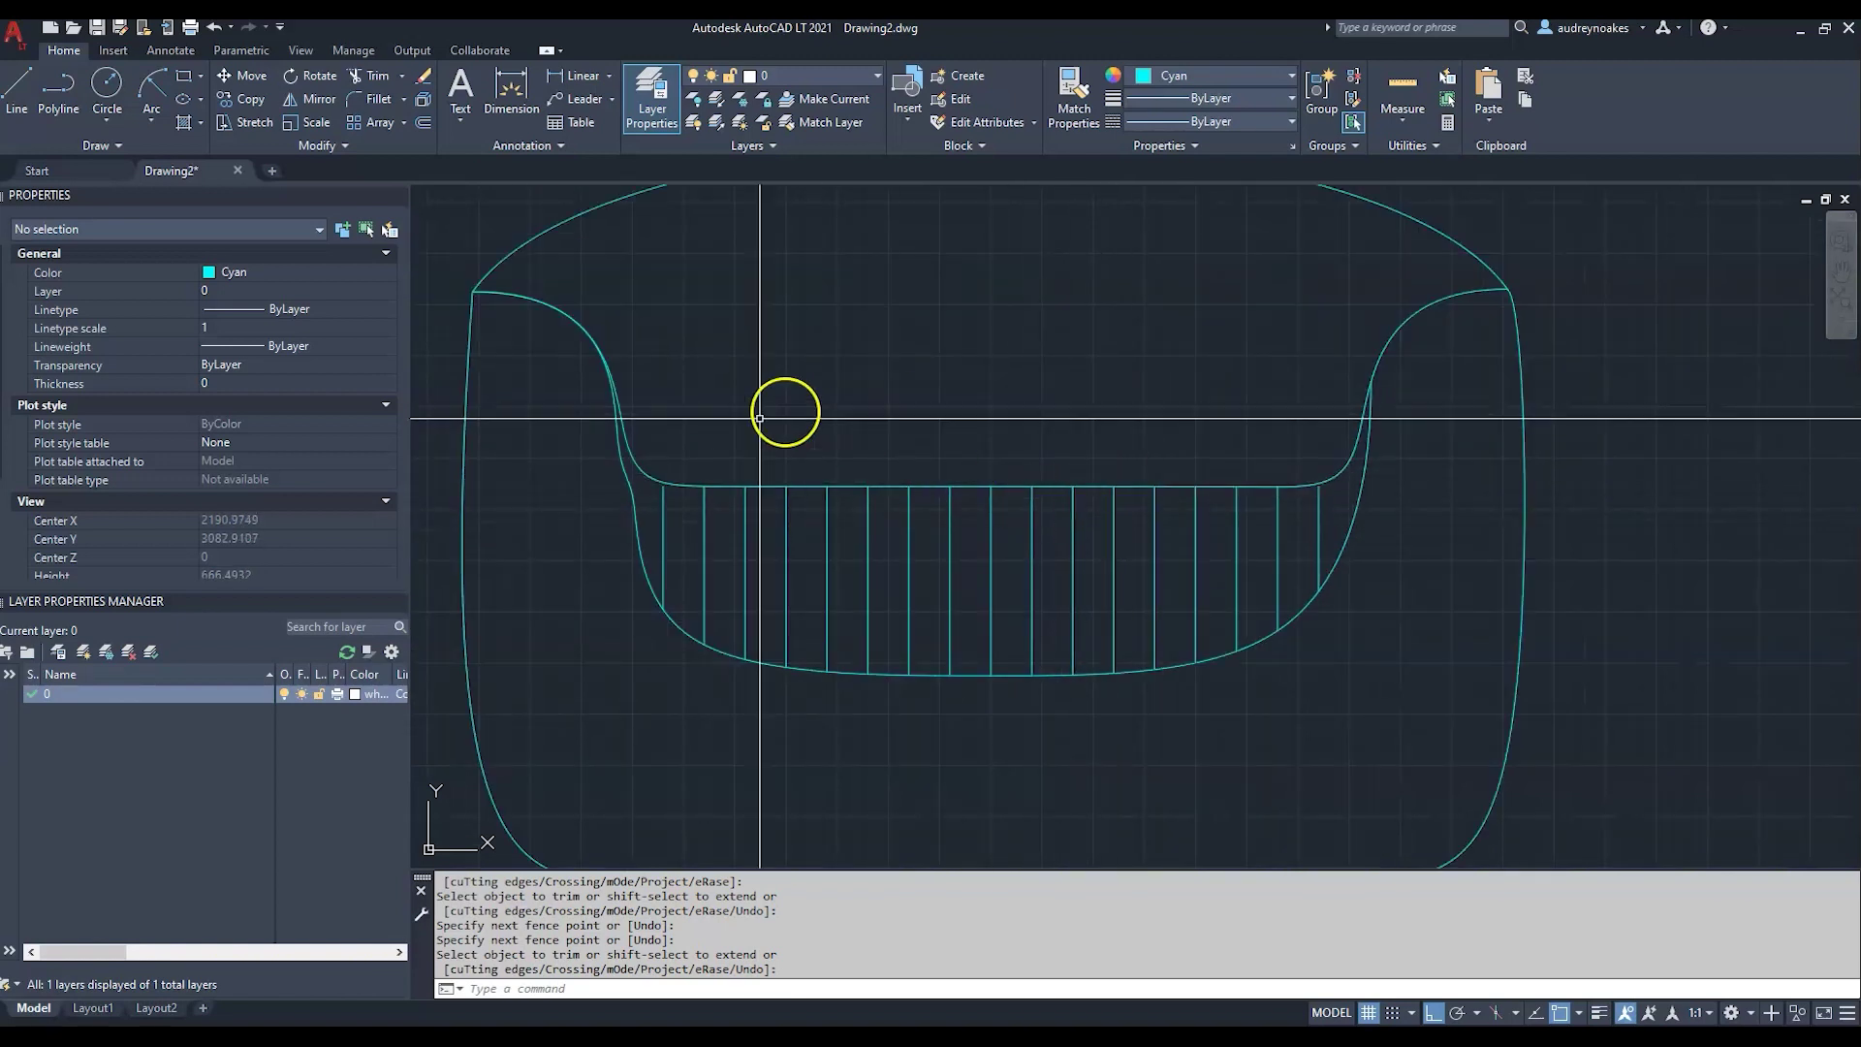
{"action": "left_click", "coordinate": [111, 141]}
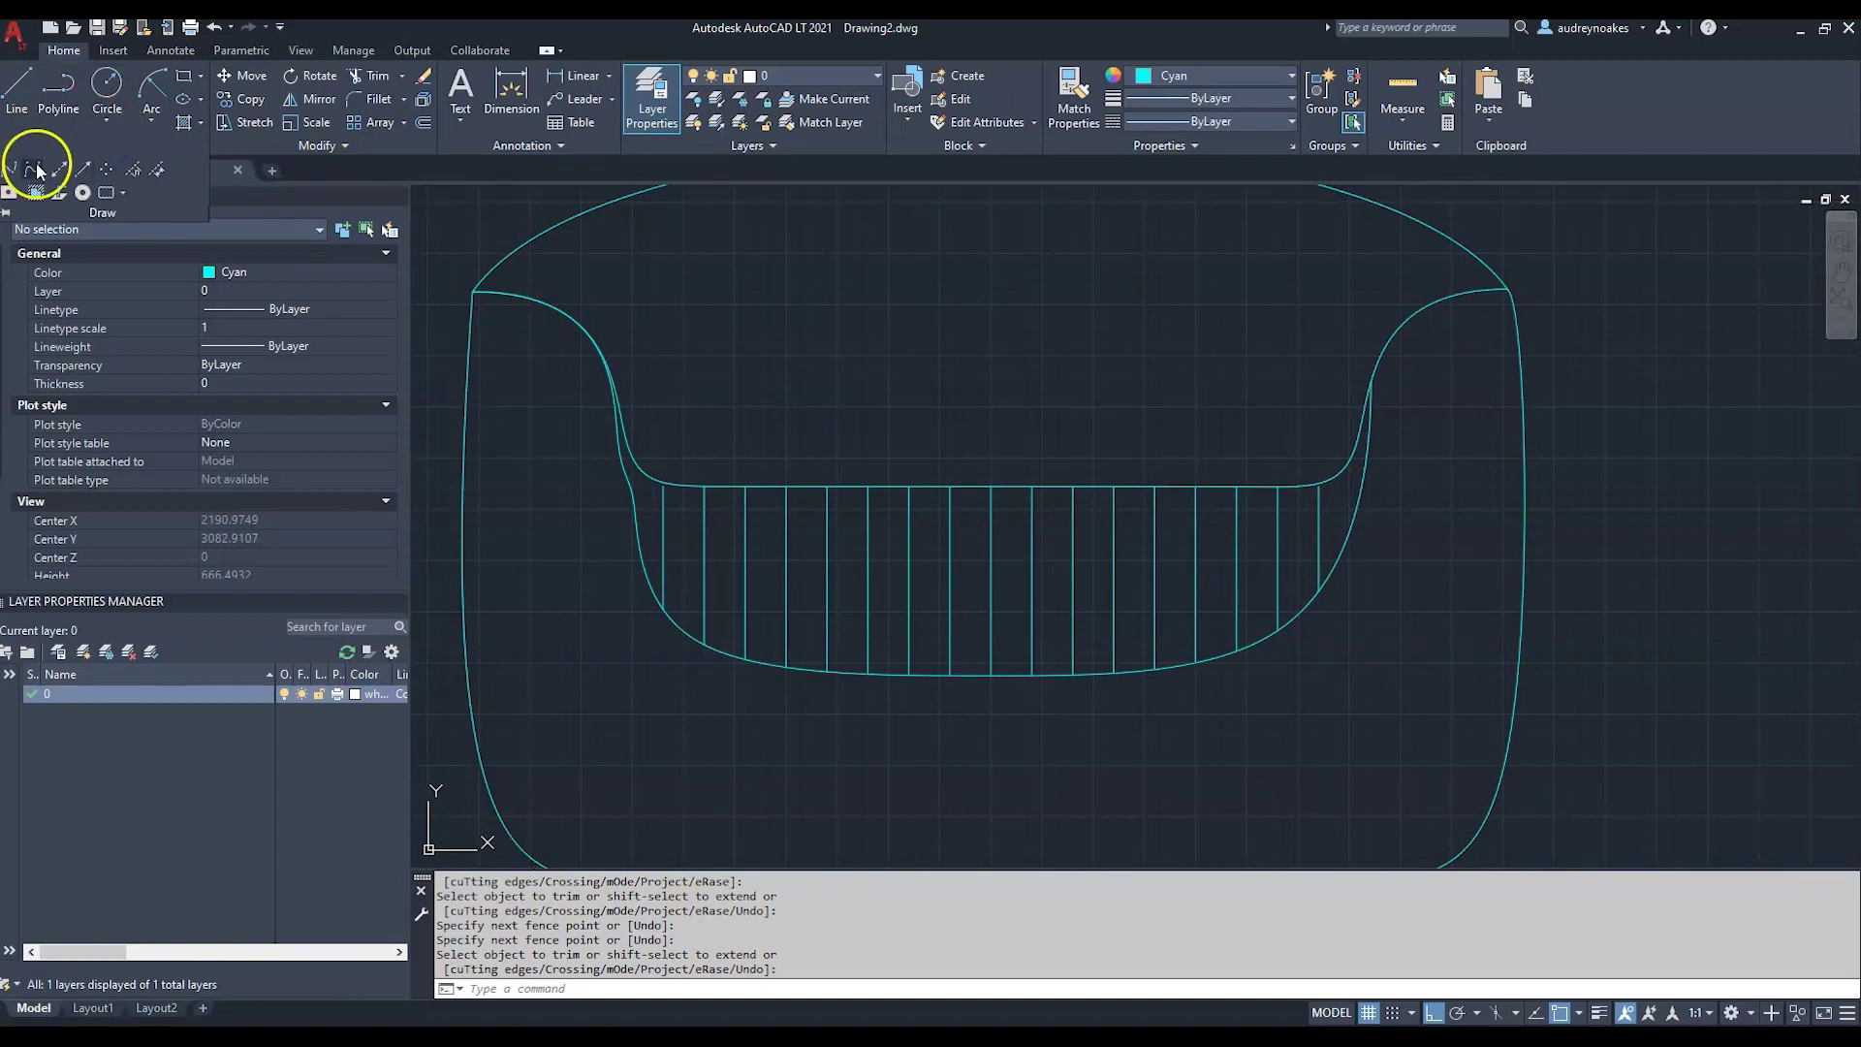
- Draw a CV spline arch between the first two tuft line tops with Ortho off, then copy-paste it
{"action": "left_click", "coordinate": [39, 171]}
{"action": "scroll", "coordinate": [669, 514], "scroll_direction": "up", "scroll_amount": 4}
{"action": "left_click", "coordinate": [640, 474]}
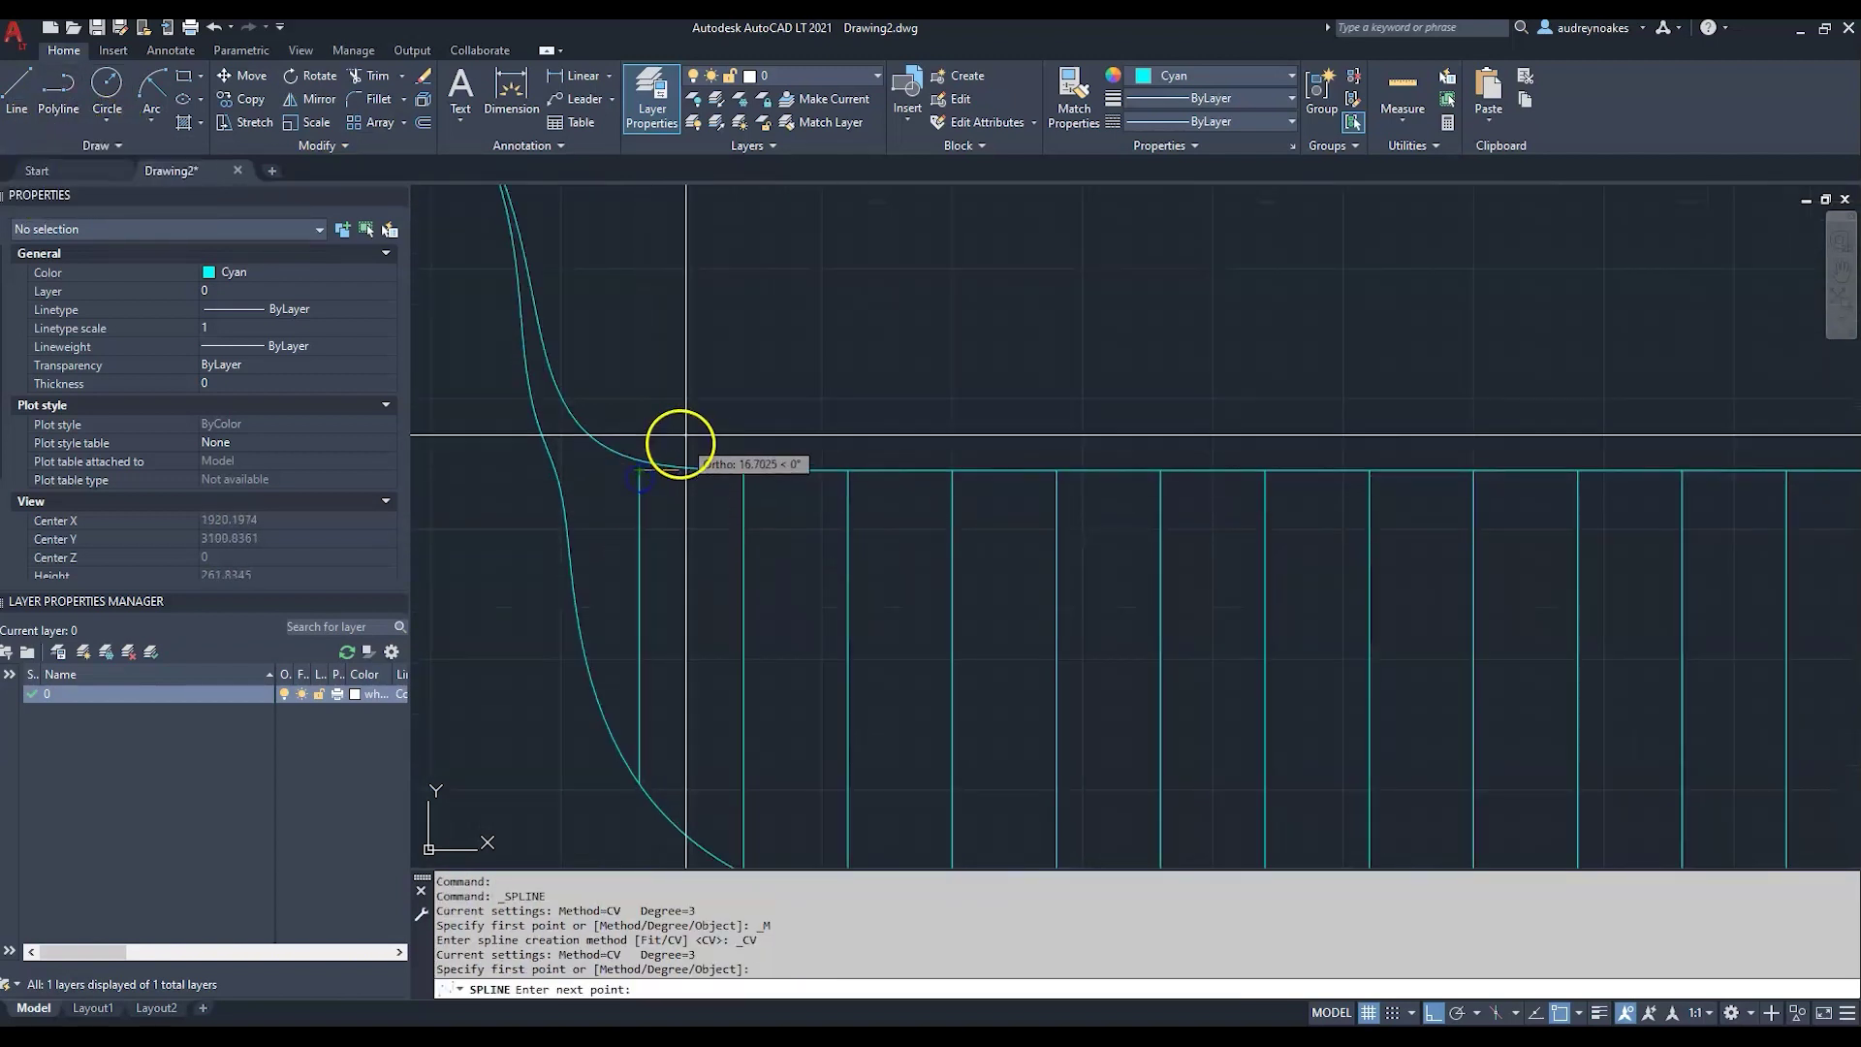
{"action": "left_click", "coordinate": [1433, 1014]}
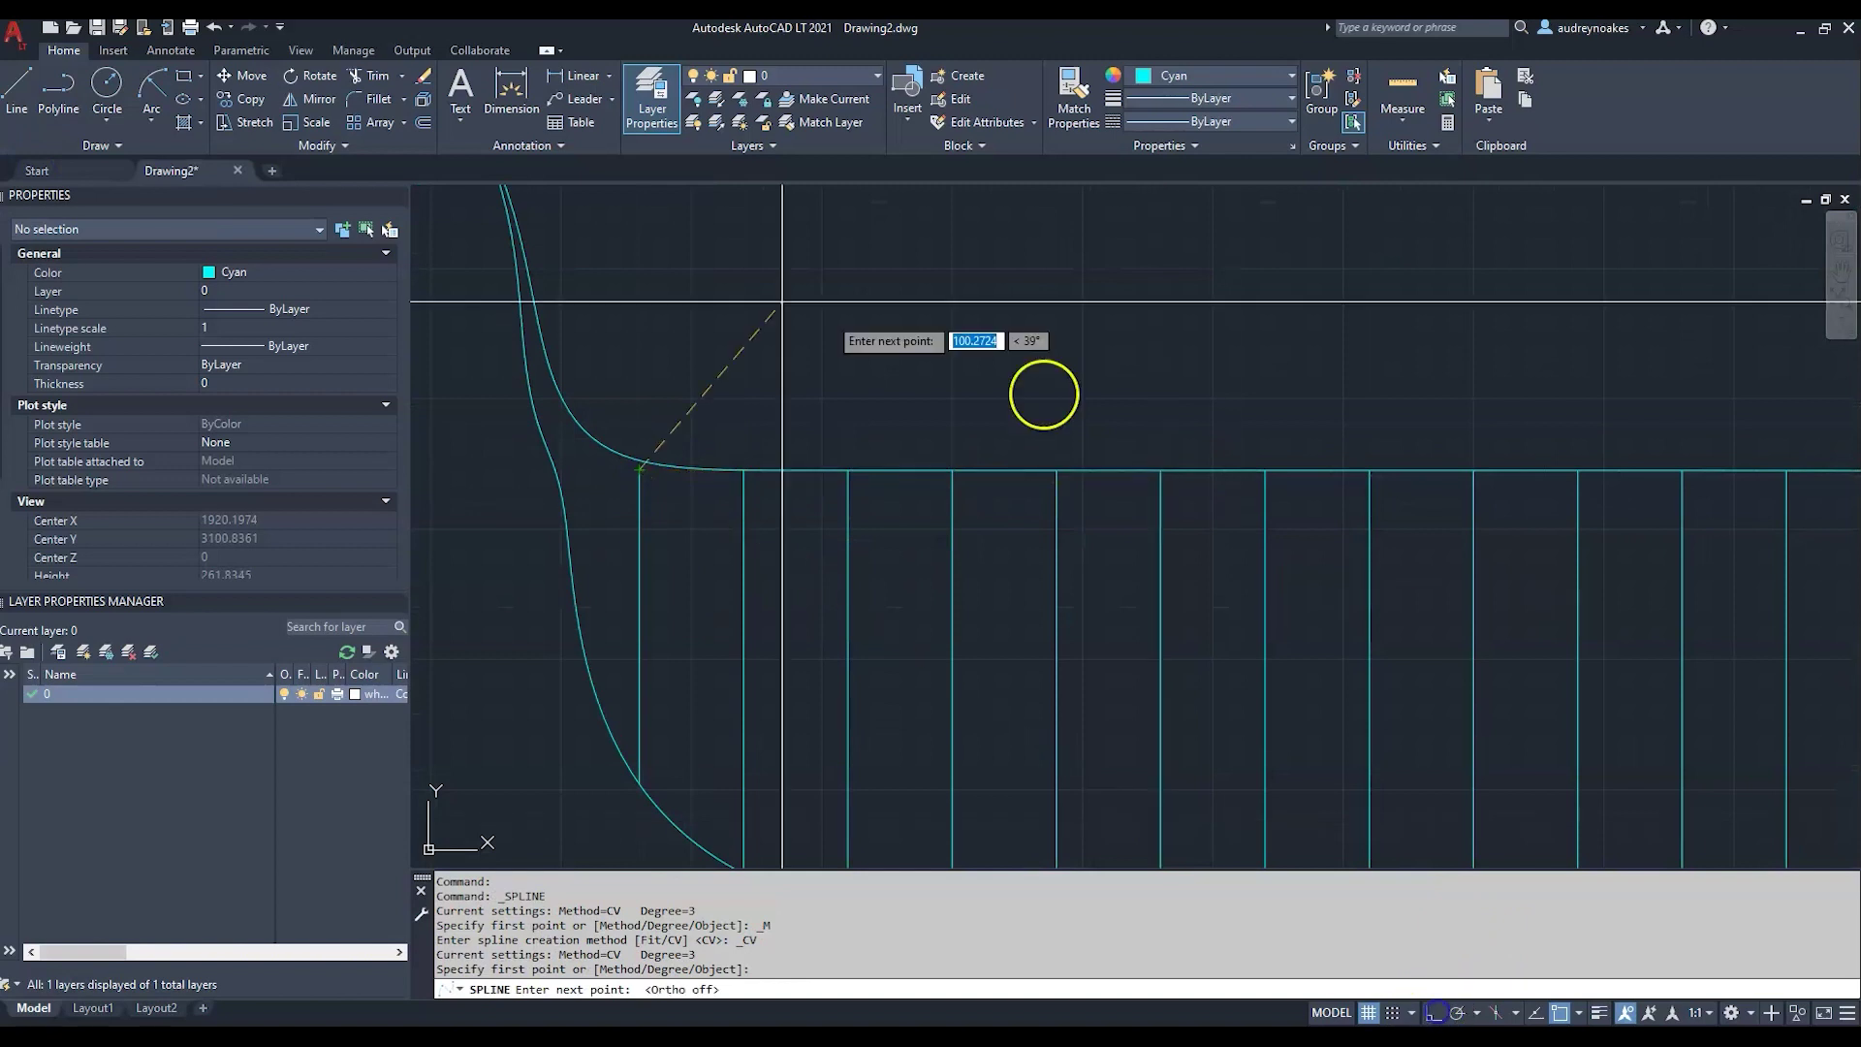
{"action": "left_click", "coordinate": [688, 422]}
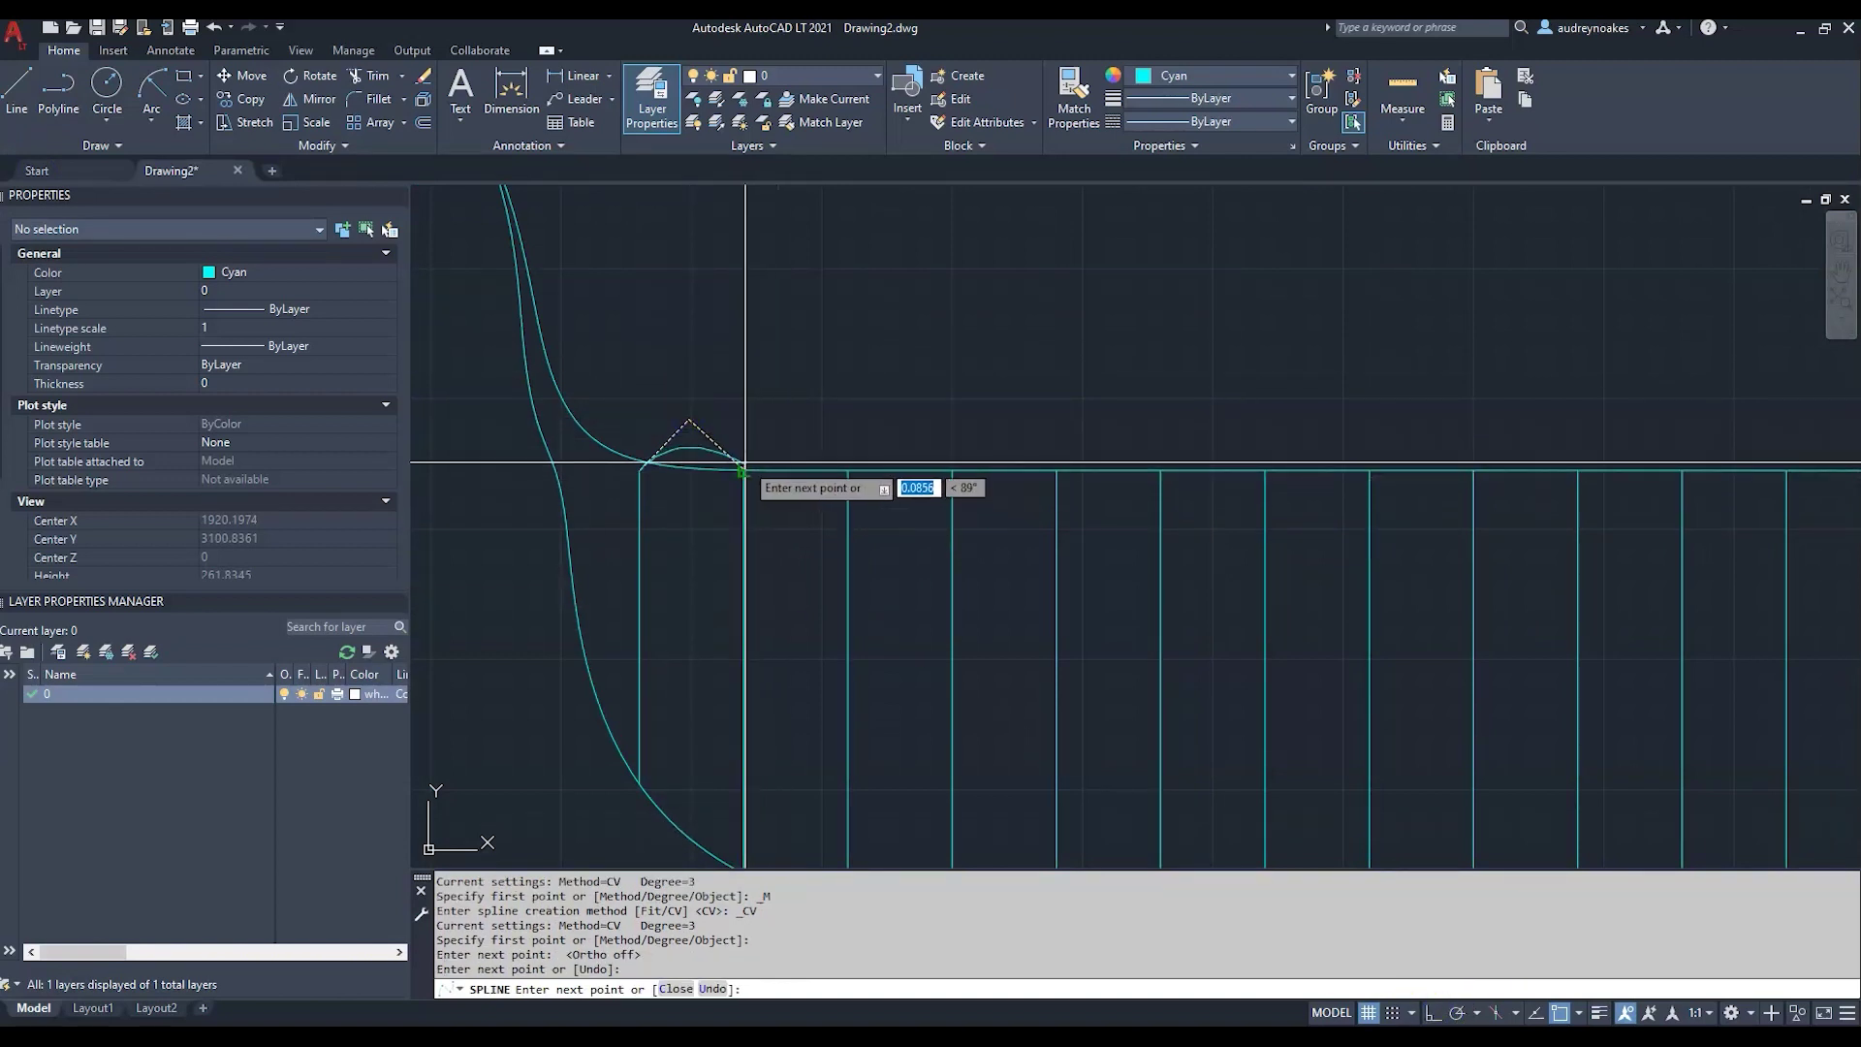
{"action": "key", "text": "Return"}
{"action": "left_click", "coordinate": [725, 448]}
{"action": "key", "text": "ctrl+c"}
{"action": "key", "text": "ctrl+v"}
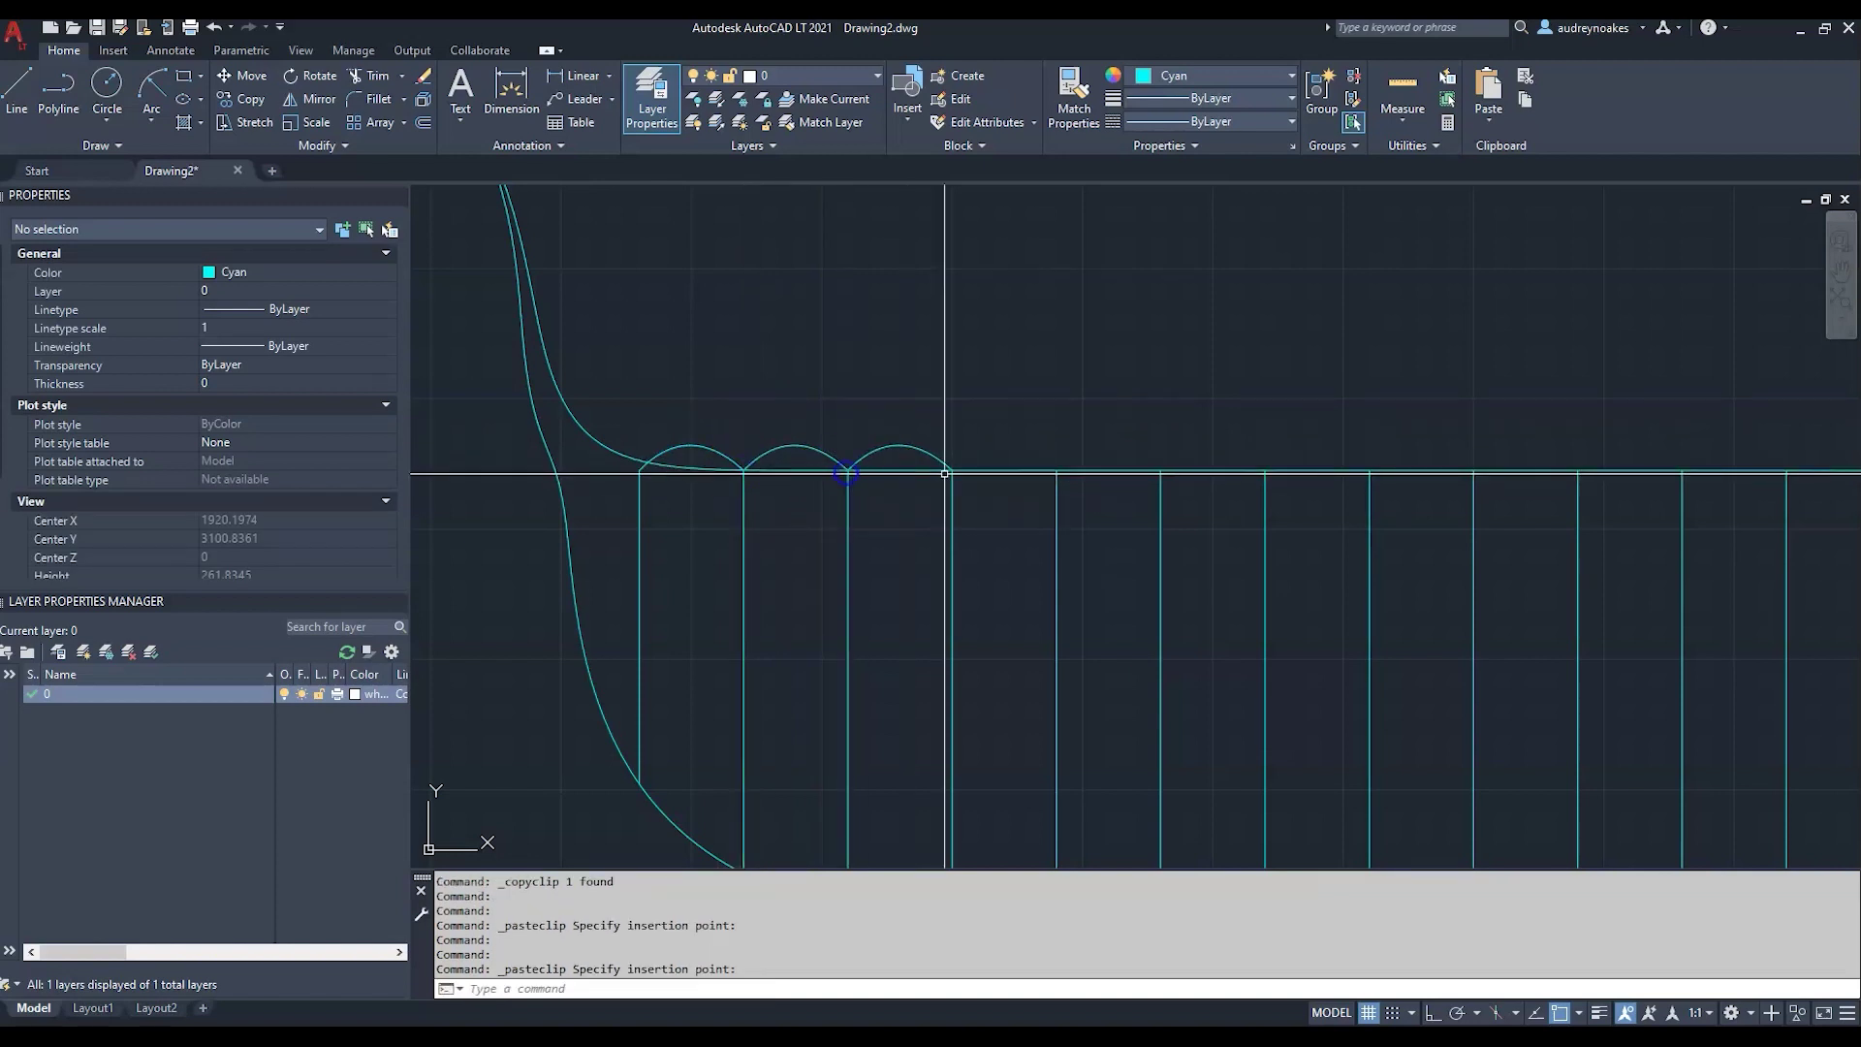
- Copy the four arches and paste another set further along the seat top
{"action": "left_click", "coordinate": [691, 458]}
{"action": "key", "text": "ctrl+c"}
{"action": "key", "text": "ctrl+v"}
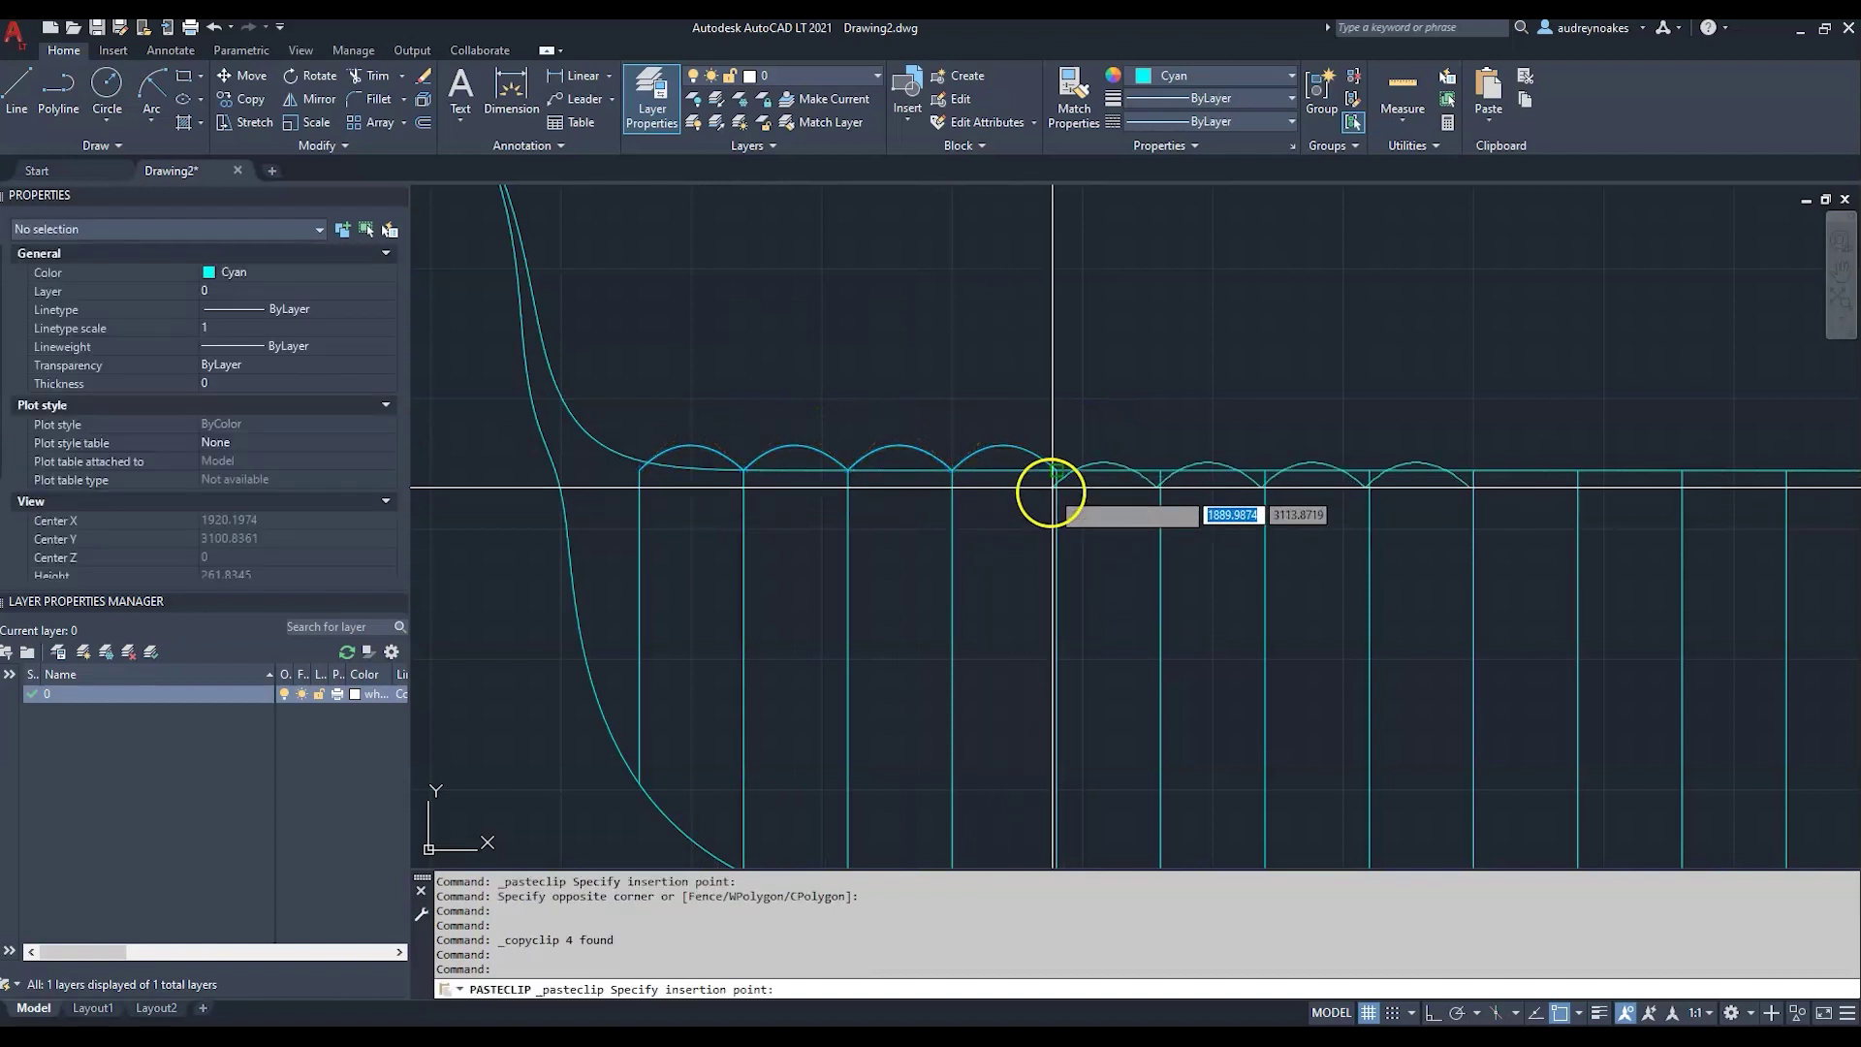
{"action": "scroll", "coordinate": [1473, 470], "scroll_direction": "down", "scroll_amount": 5}
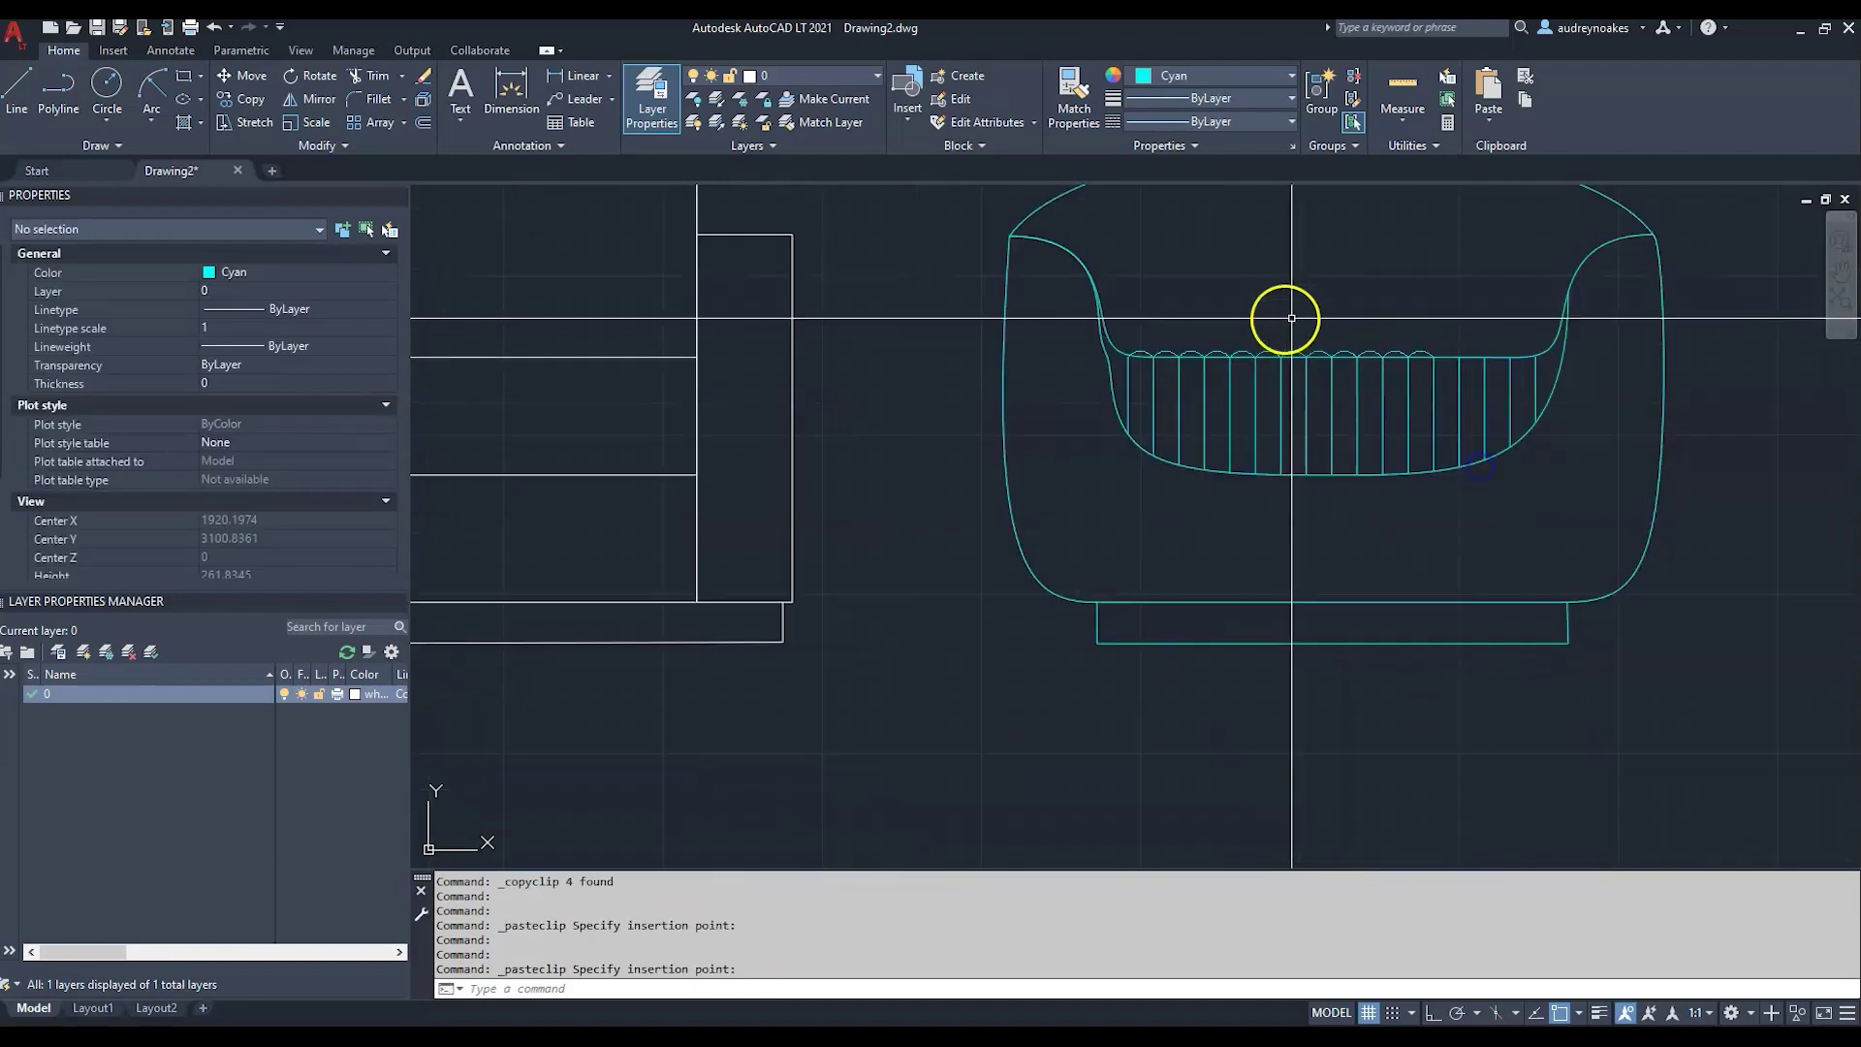
{"action": "scroll", "coordinate": [1086, 388], "scroll_direction": "up", "scroll_amount": 4}
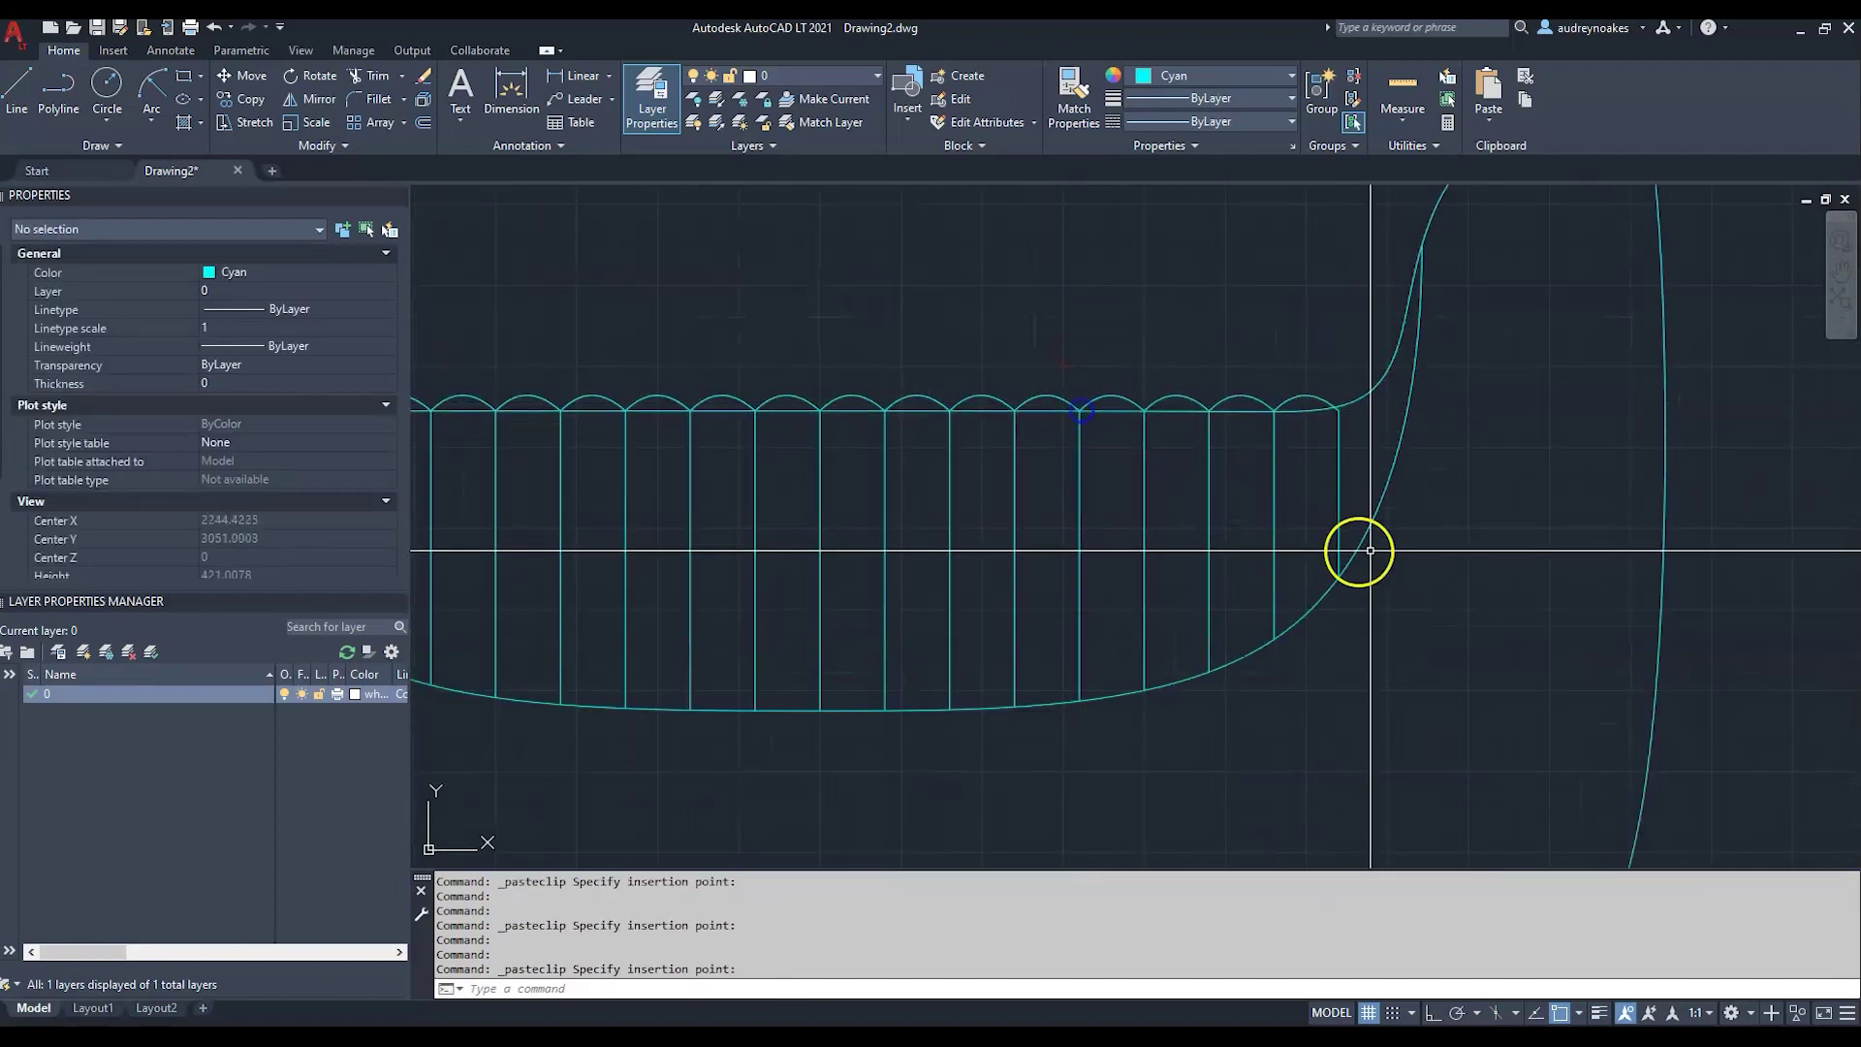
{"action": "scroll", "coordinate": [1324, 474], "scroll_direction": "down", "scroll_amount": 4}
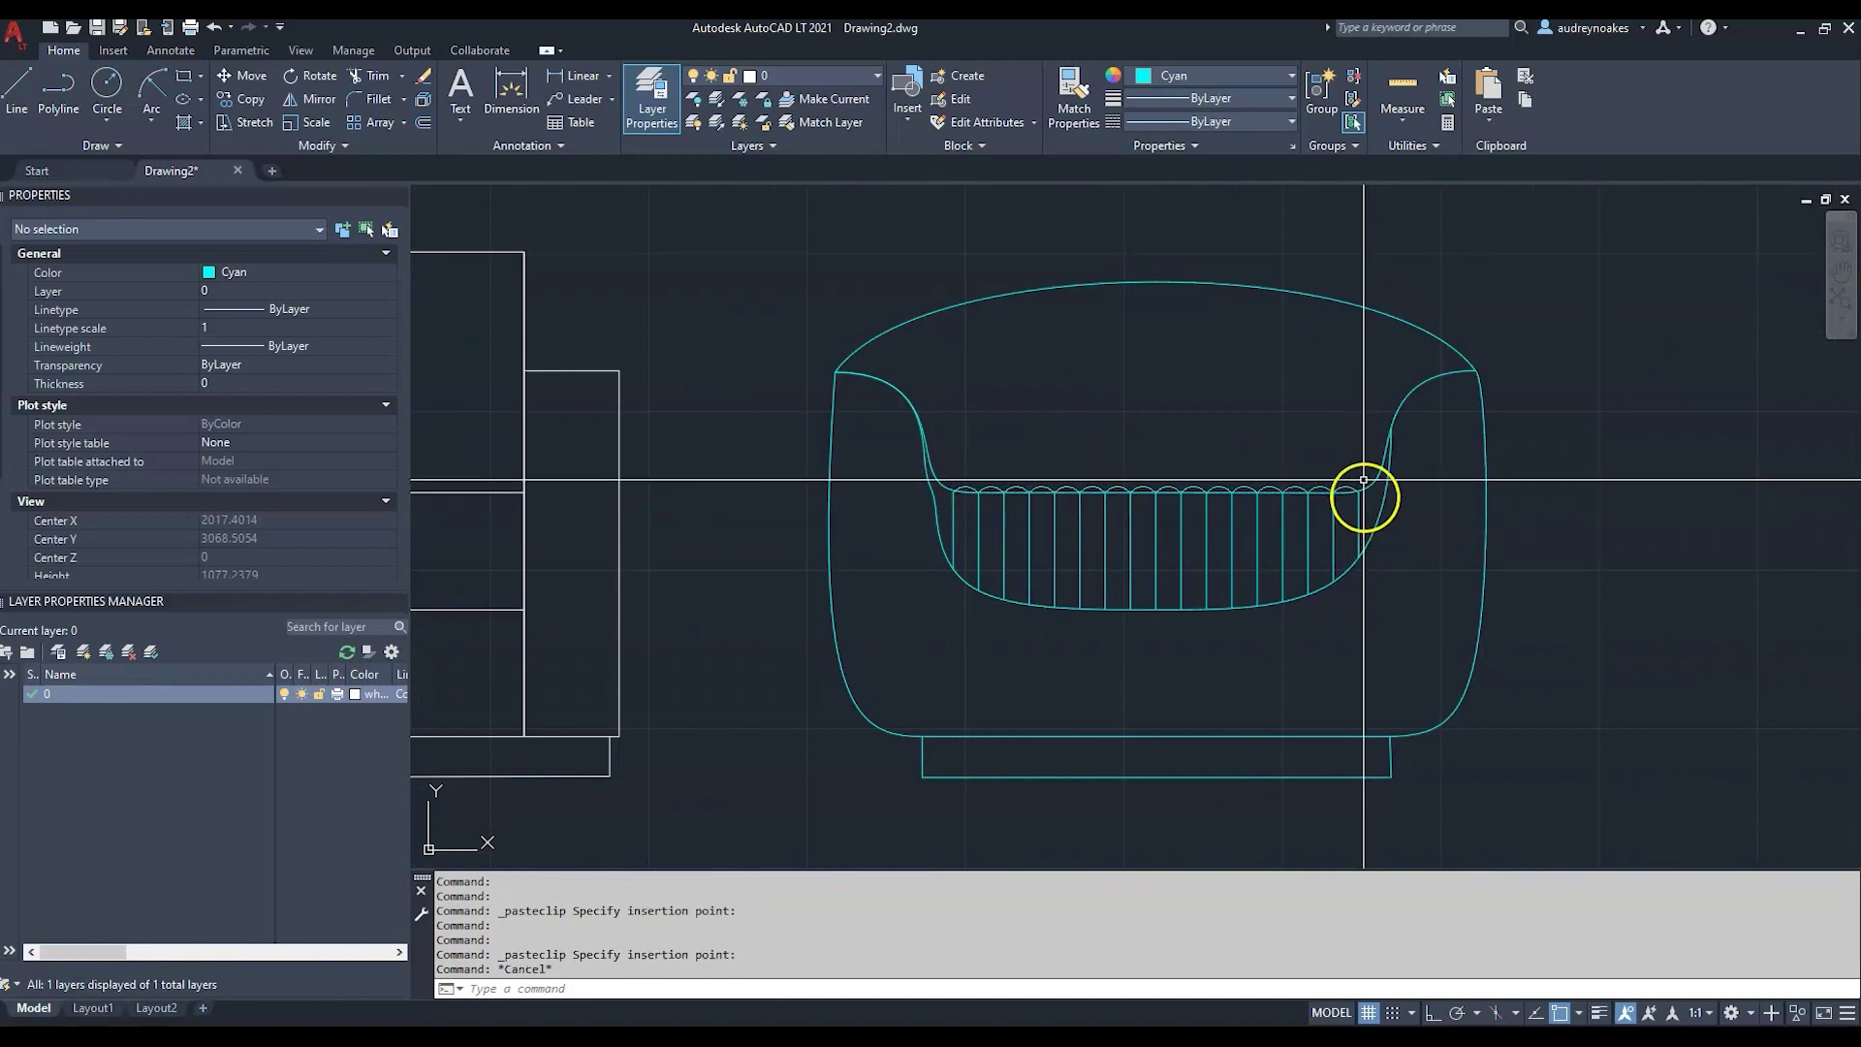
- Select the right and left end arches and start trimming the overlaps against them
{"action": "left_click", "coordinate": [1347, 487]}
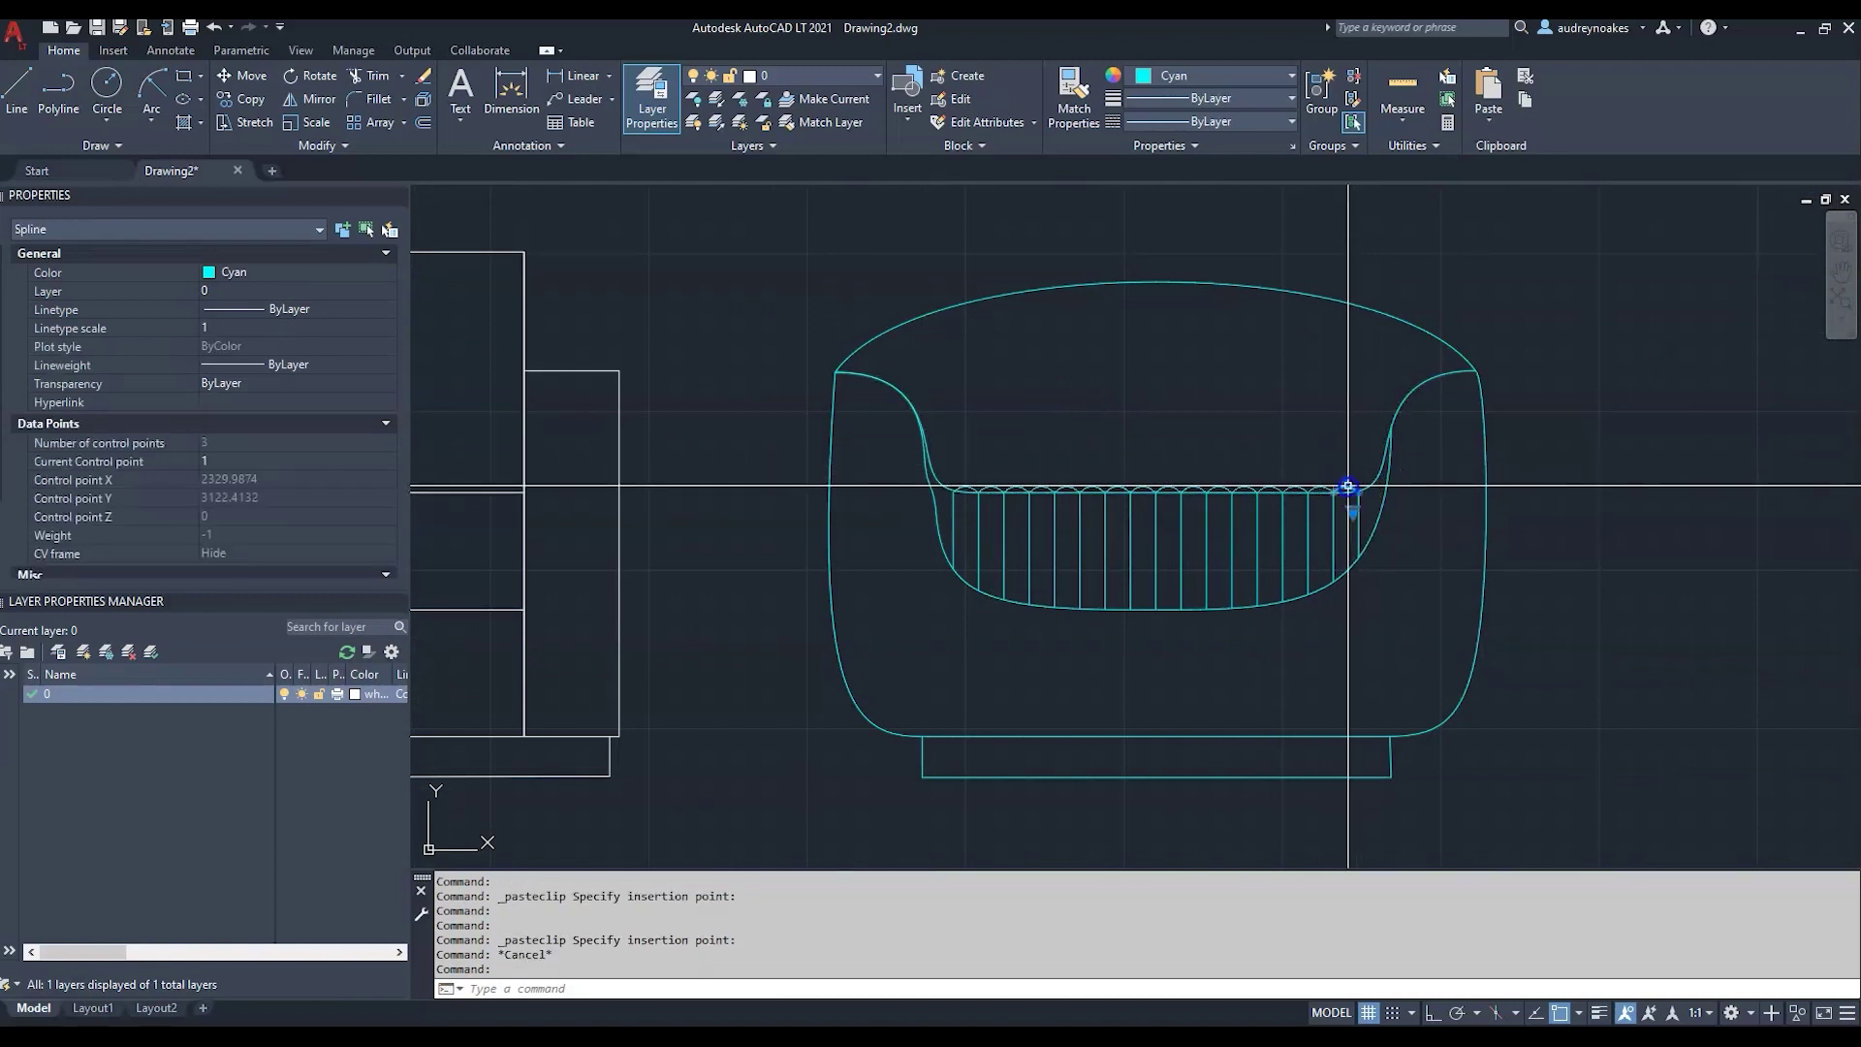
{"action": "scroll", "coordinate": [882, 495], "scroll_direction": "up", "scroll_amount": 4}
{"action": "left_click", "coordinate": [1064, 473]}
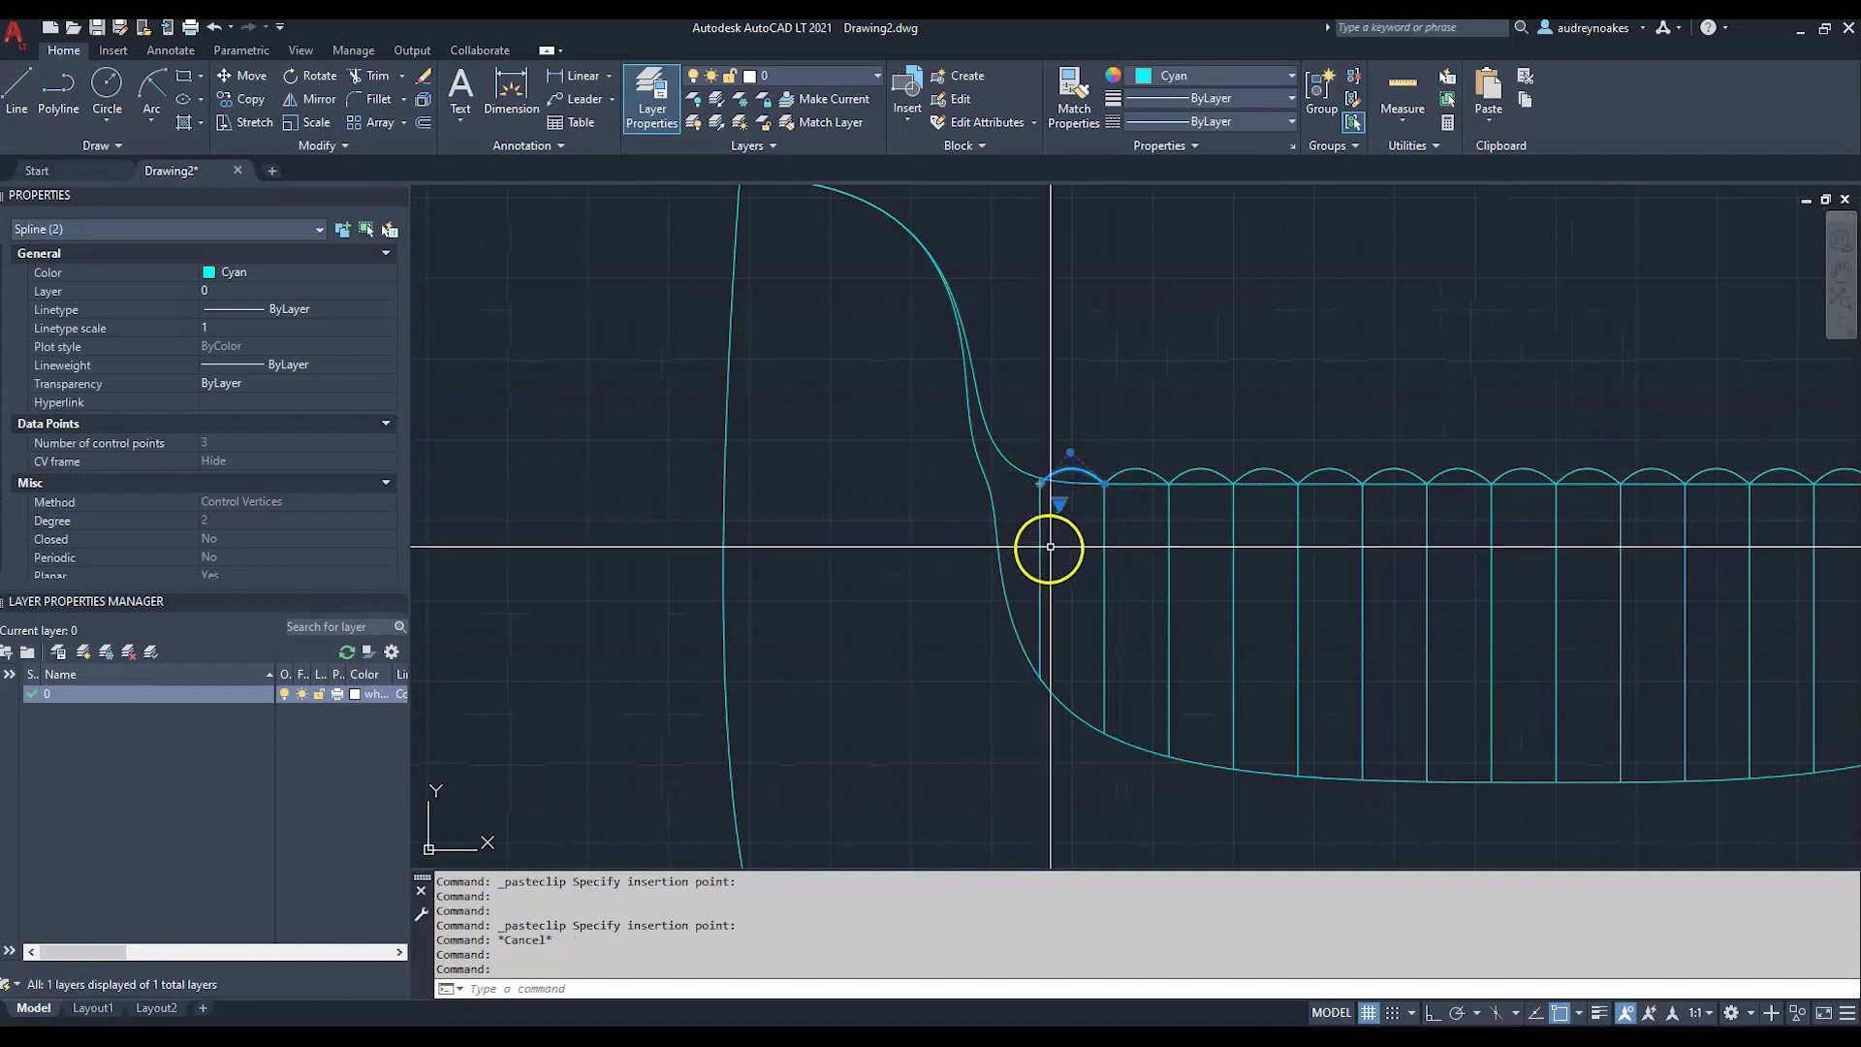
{"action": "key", "text": "Return"}
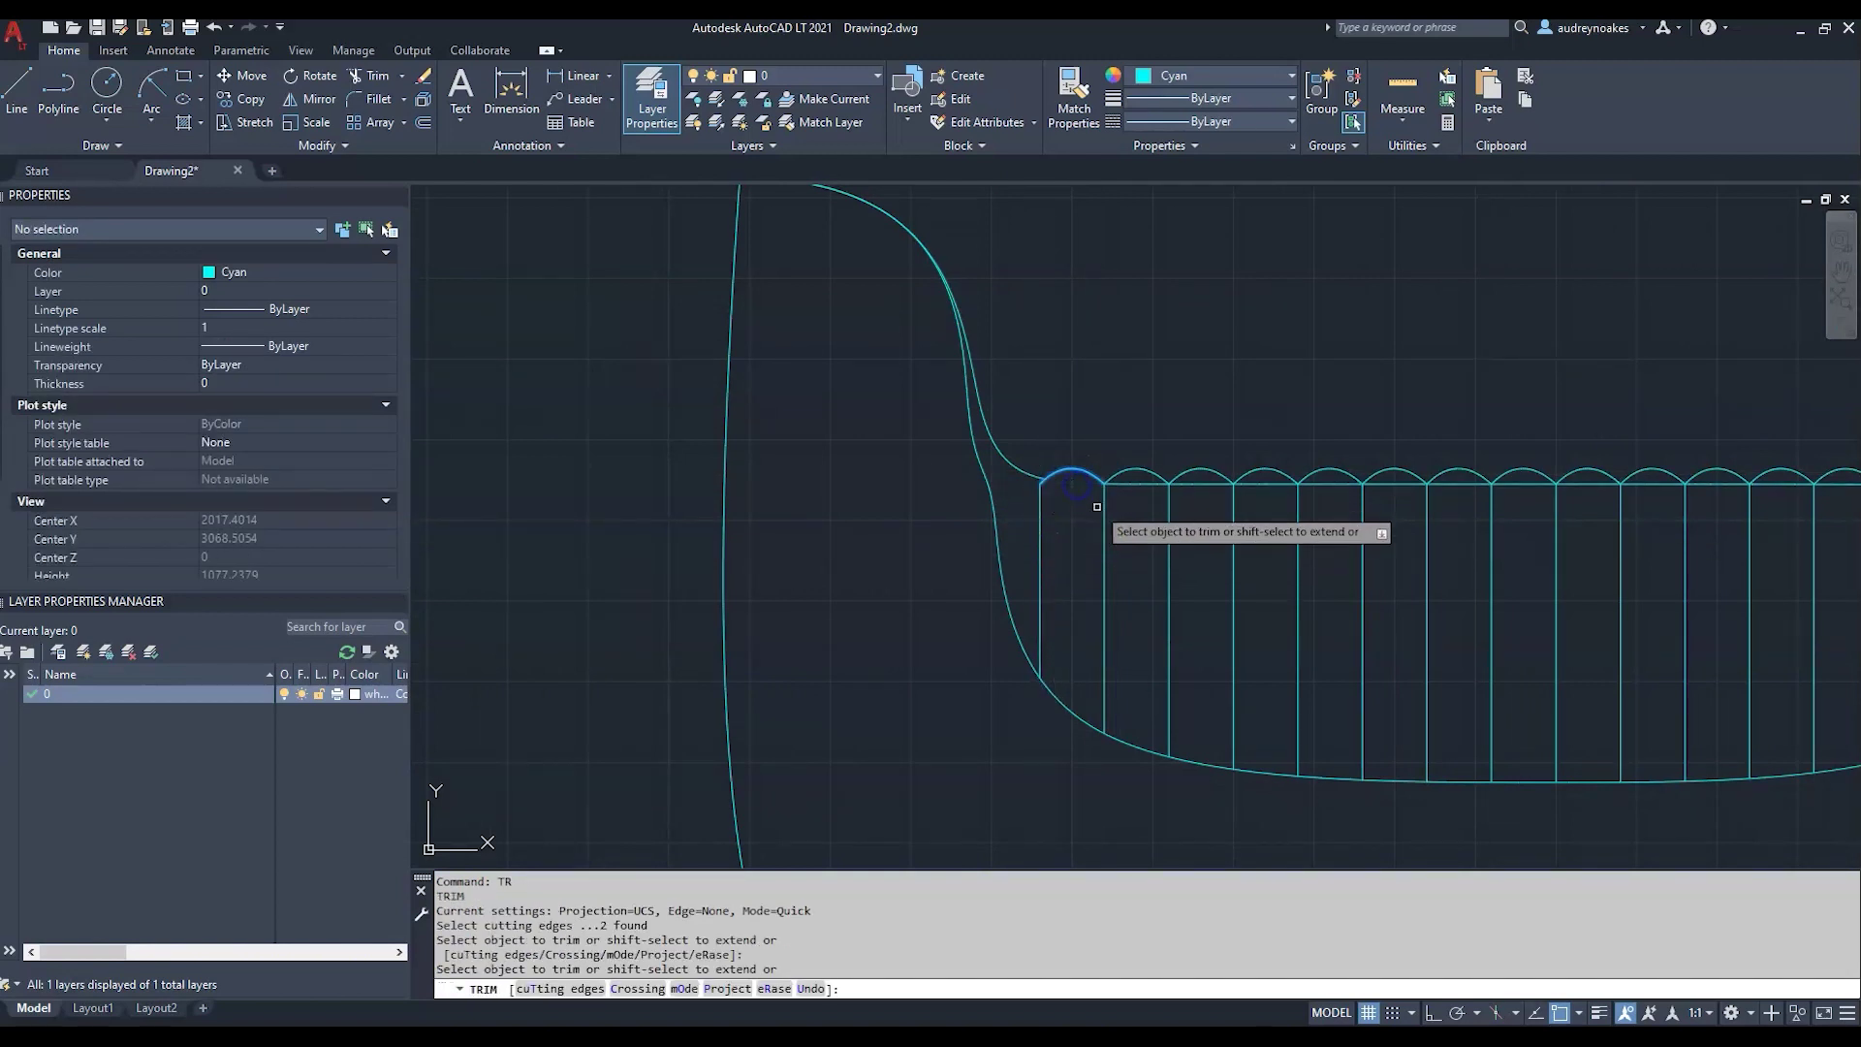
{"action": "scroll", "coordinate": [1097, 506], "scroll_direction": "down", "scroll_amount": 5}
{"action": "scroll", "coordinate": [1405, 519], "scroll_direction": "up", "scroll_amount": 5}
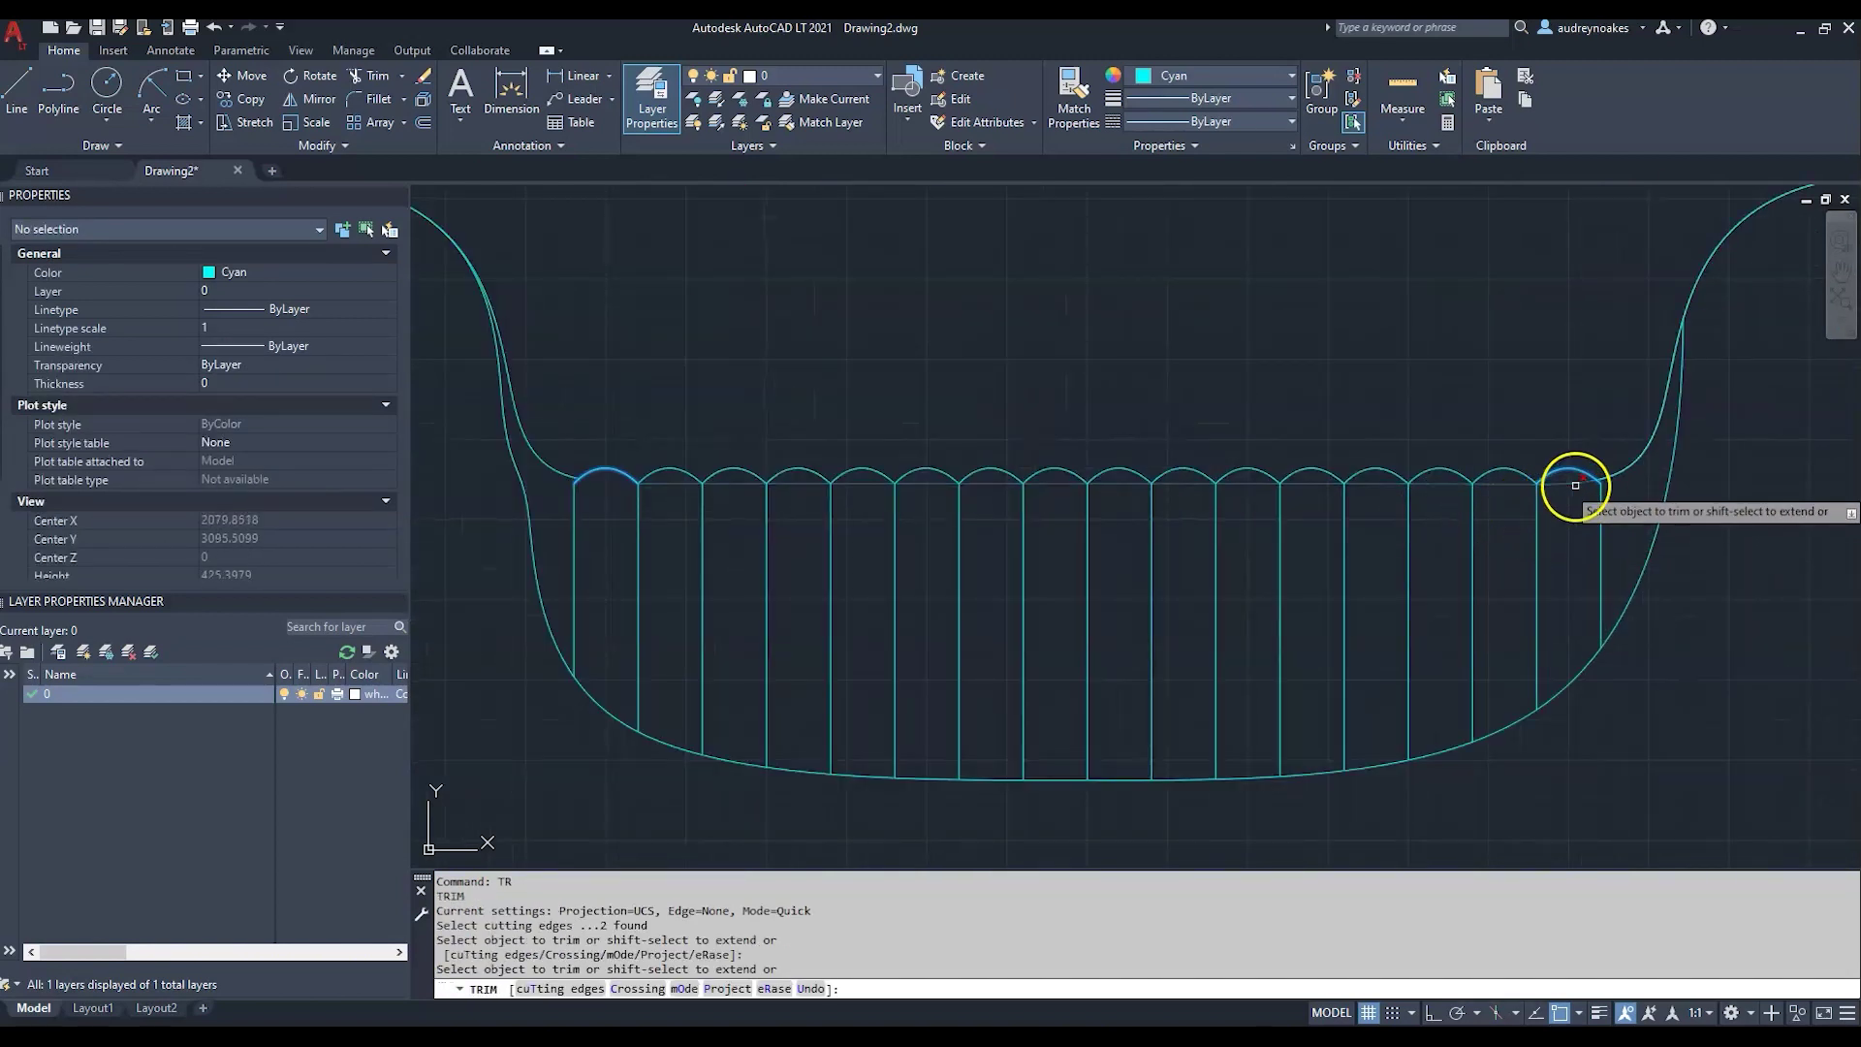
{"action": "scroll", "coordinate": [1538, 562], "scroll_direction": "down", "scroll_amount": 5}
{"action": "key", "text": "Escape"}
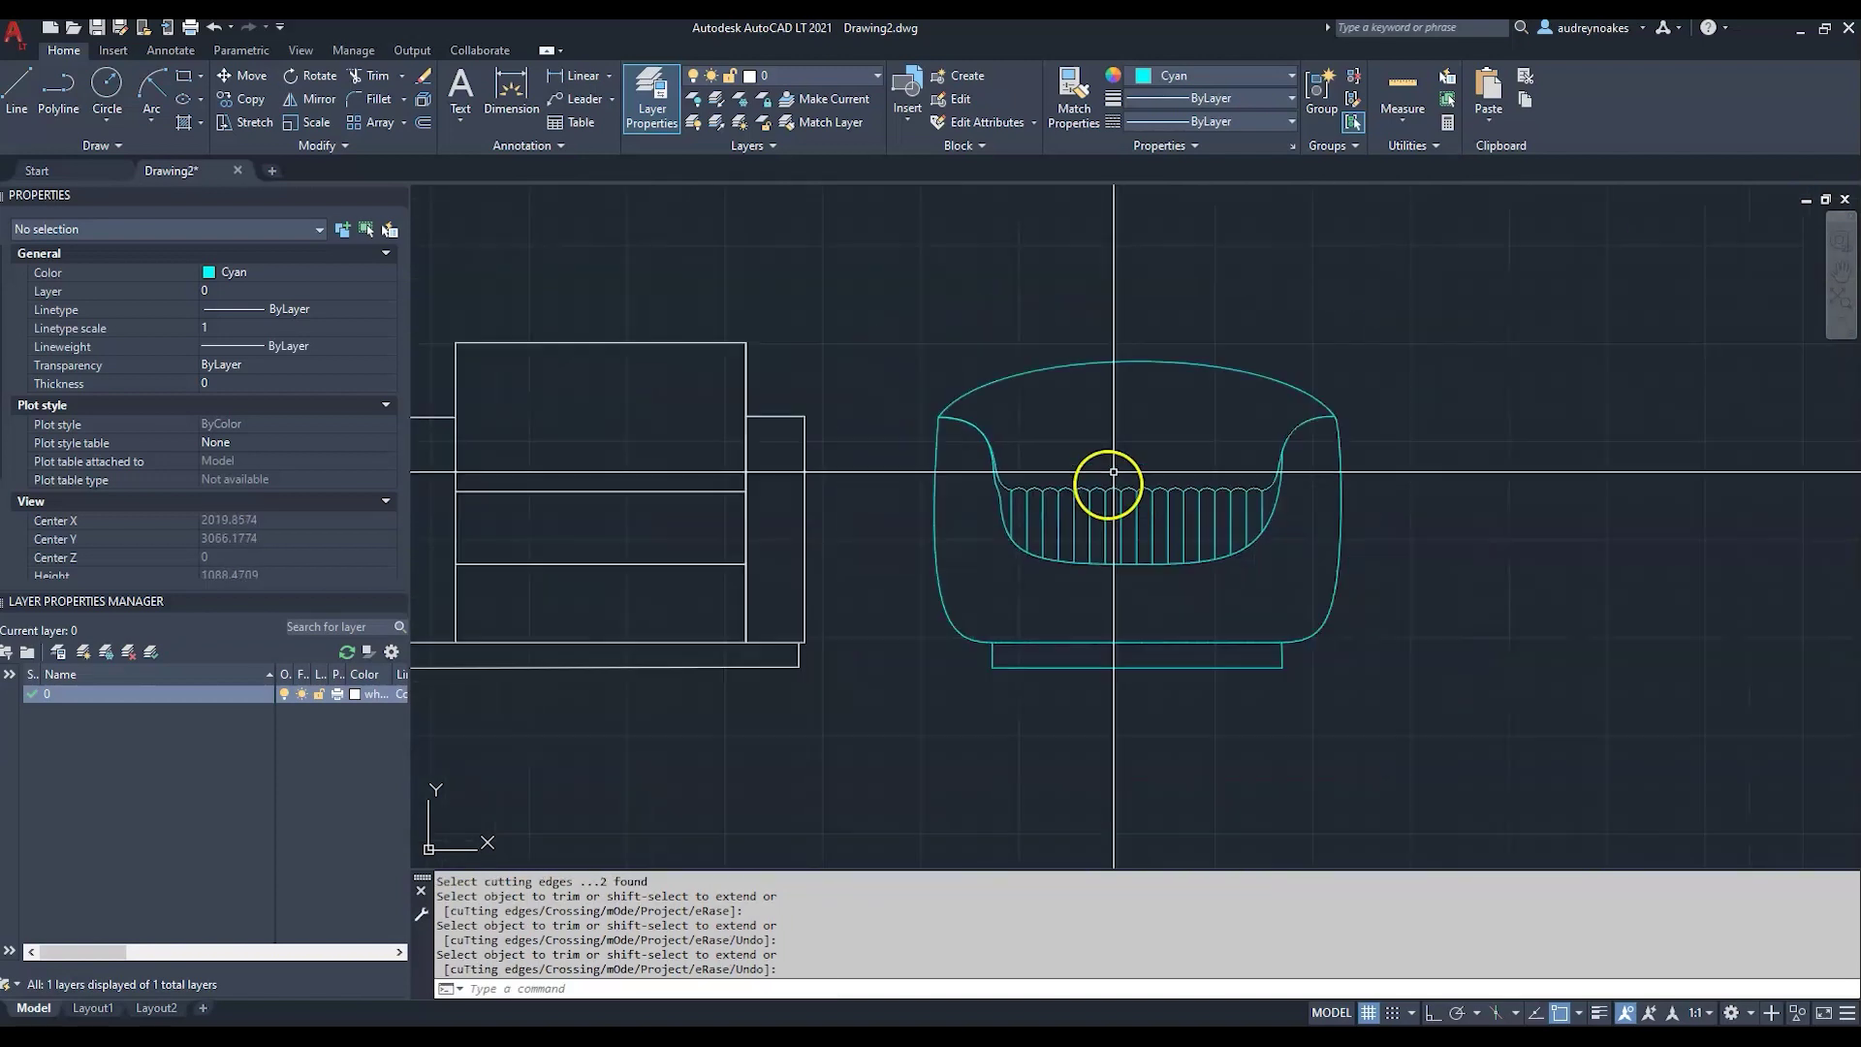
{"action": "scroll", "coordinate": [1281, 507], "scroll_direction": "down", "scroll_amount": 3}
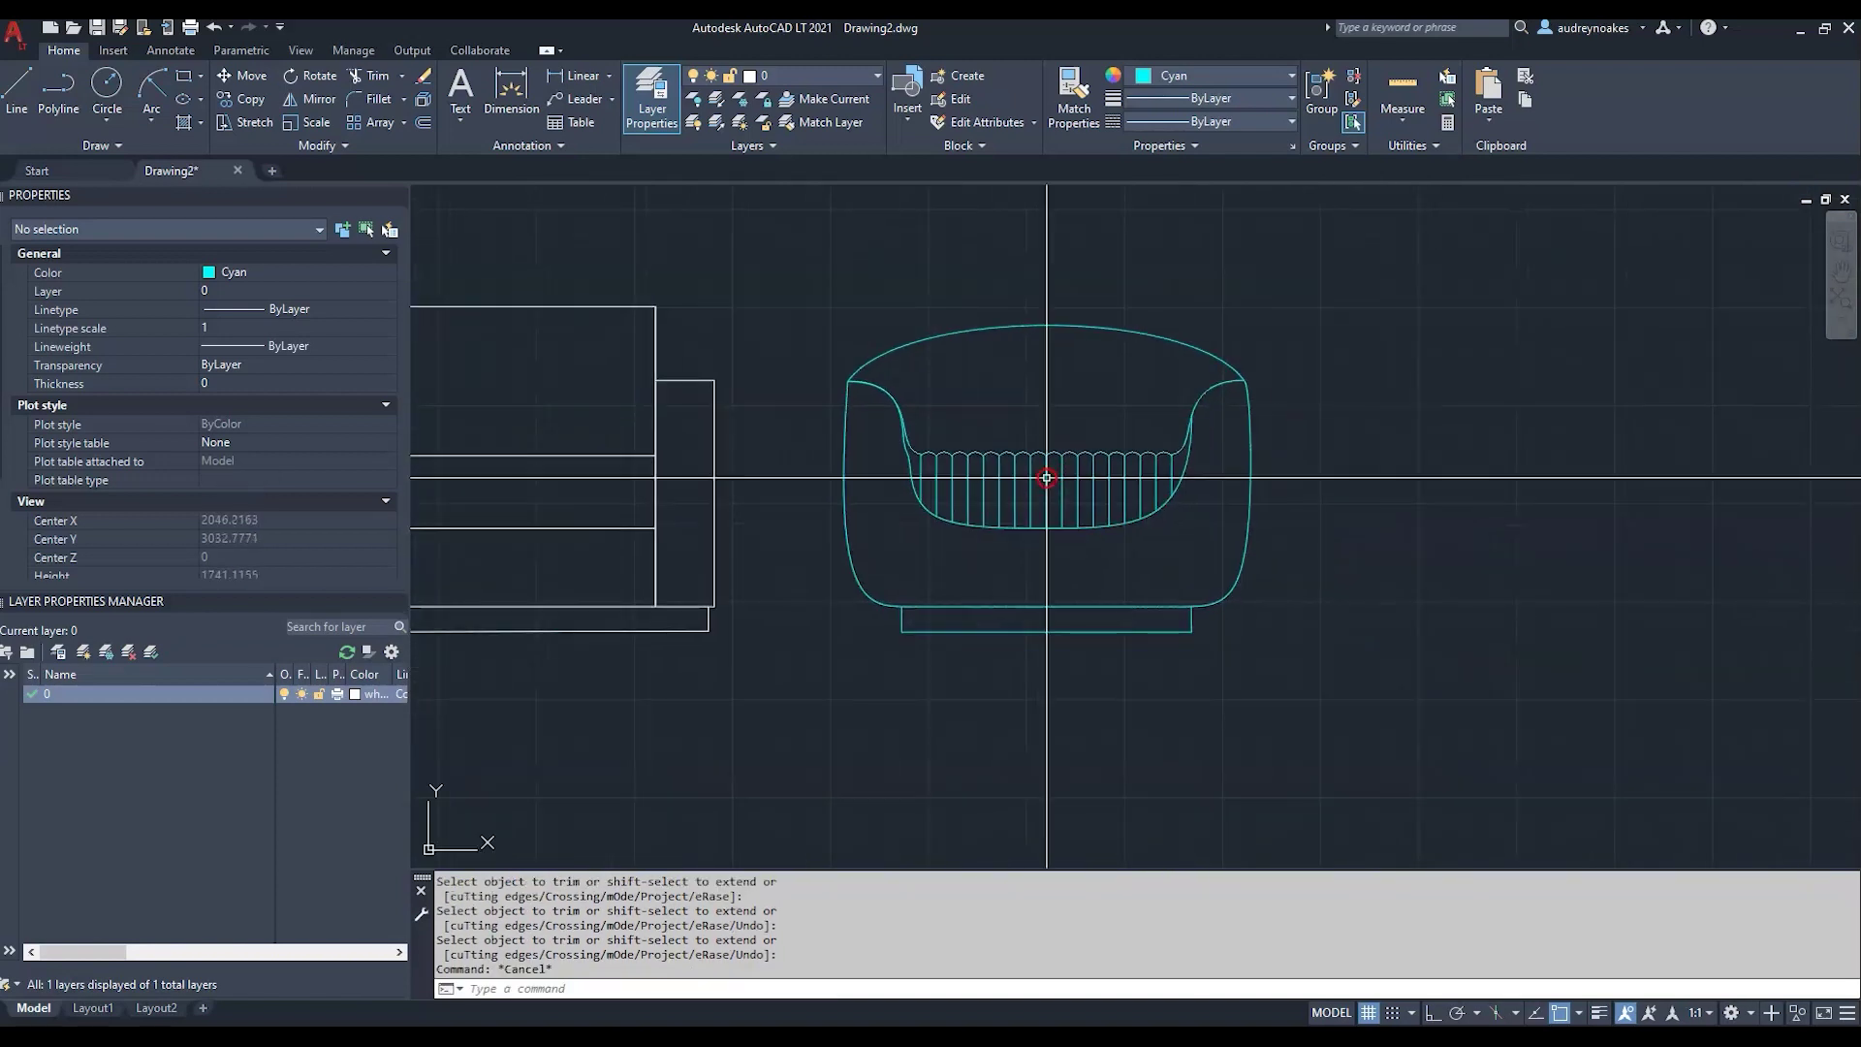
{"action": "scroll", "coordinate": [910, 553], "scroll_direction": "up", "scroll_amount": 3}
{"action": "scroll", "coordinate": [1023, 524], "scroll_direction": "down", "scroll_amount": 3}
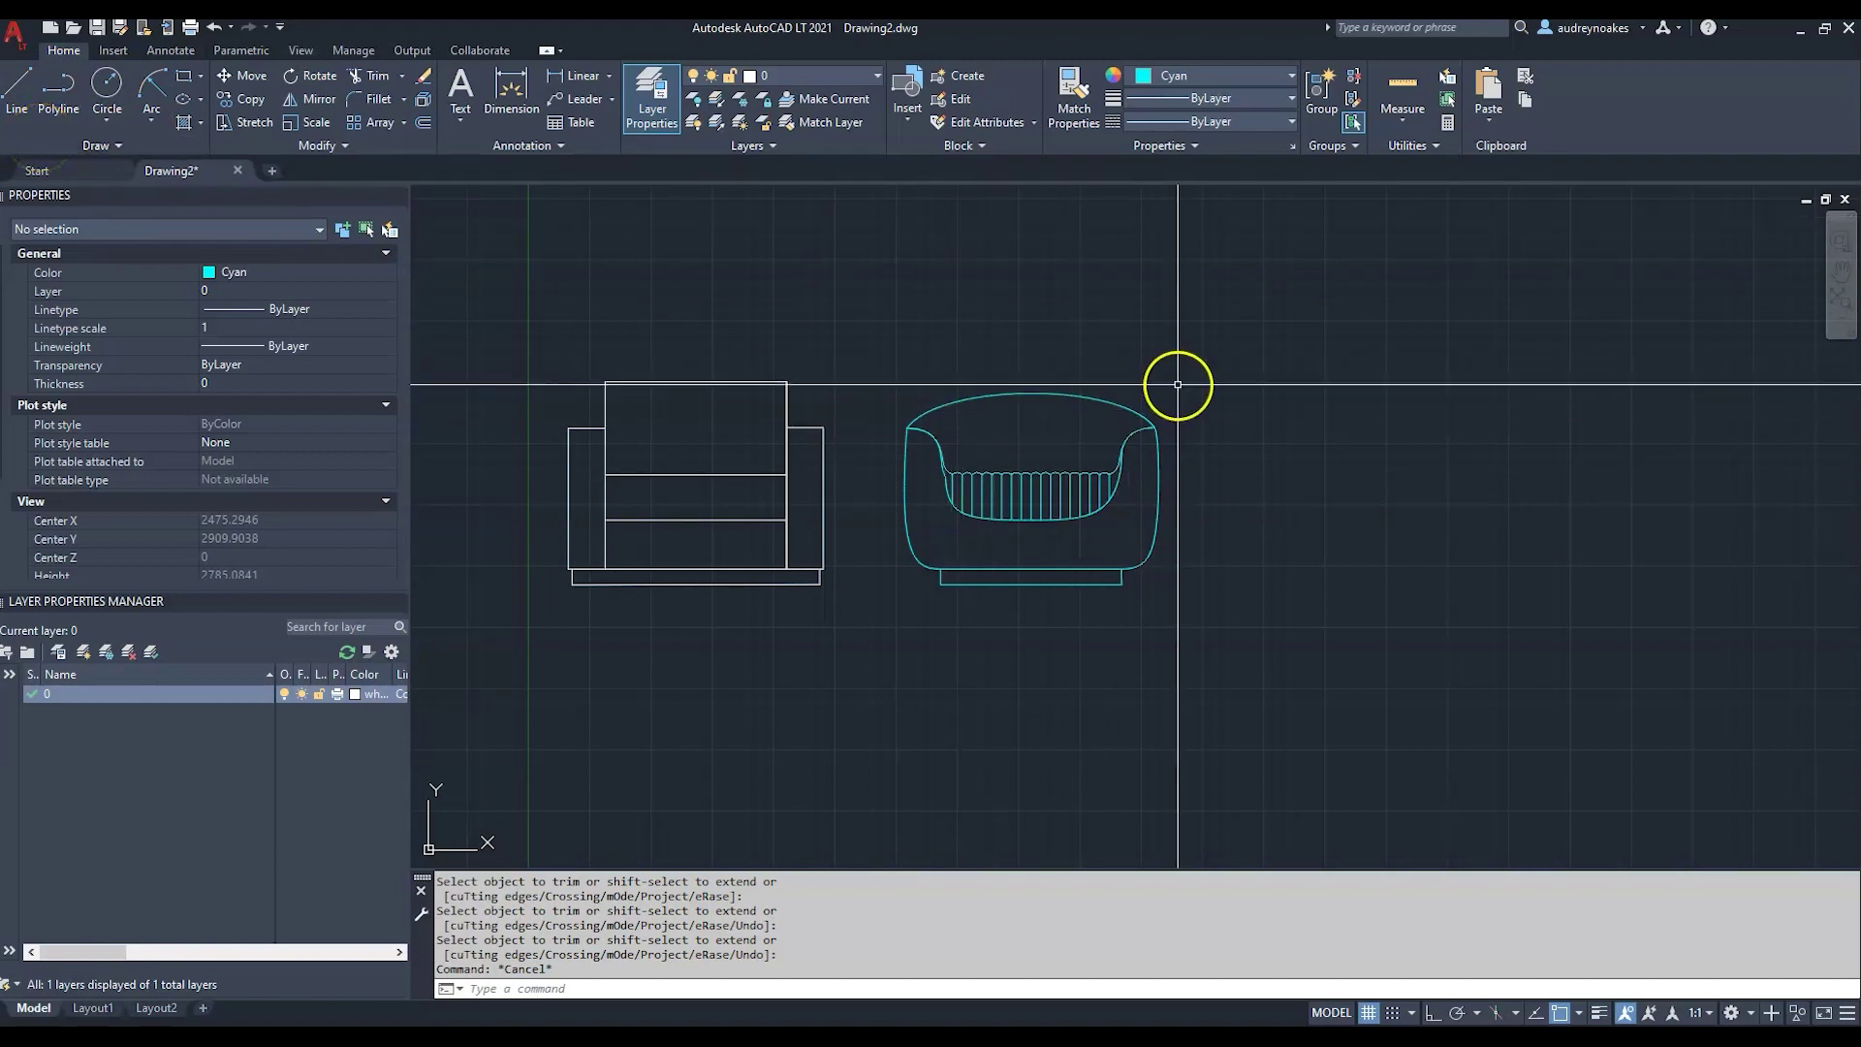
{"action": "scroll", "coordinate": [1032, 506], "scroll_direction": "up", "scroll_amount": 8}
{"action": "scroll", "coordinate": [1056, 449], "scroll_direction": "down", "scroll_amount": 5}
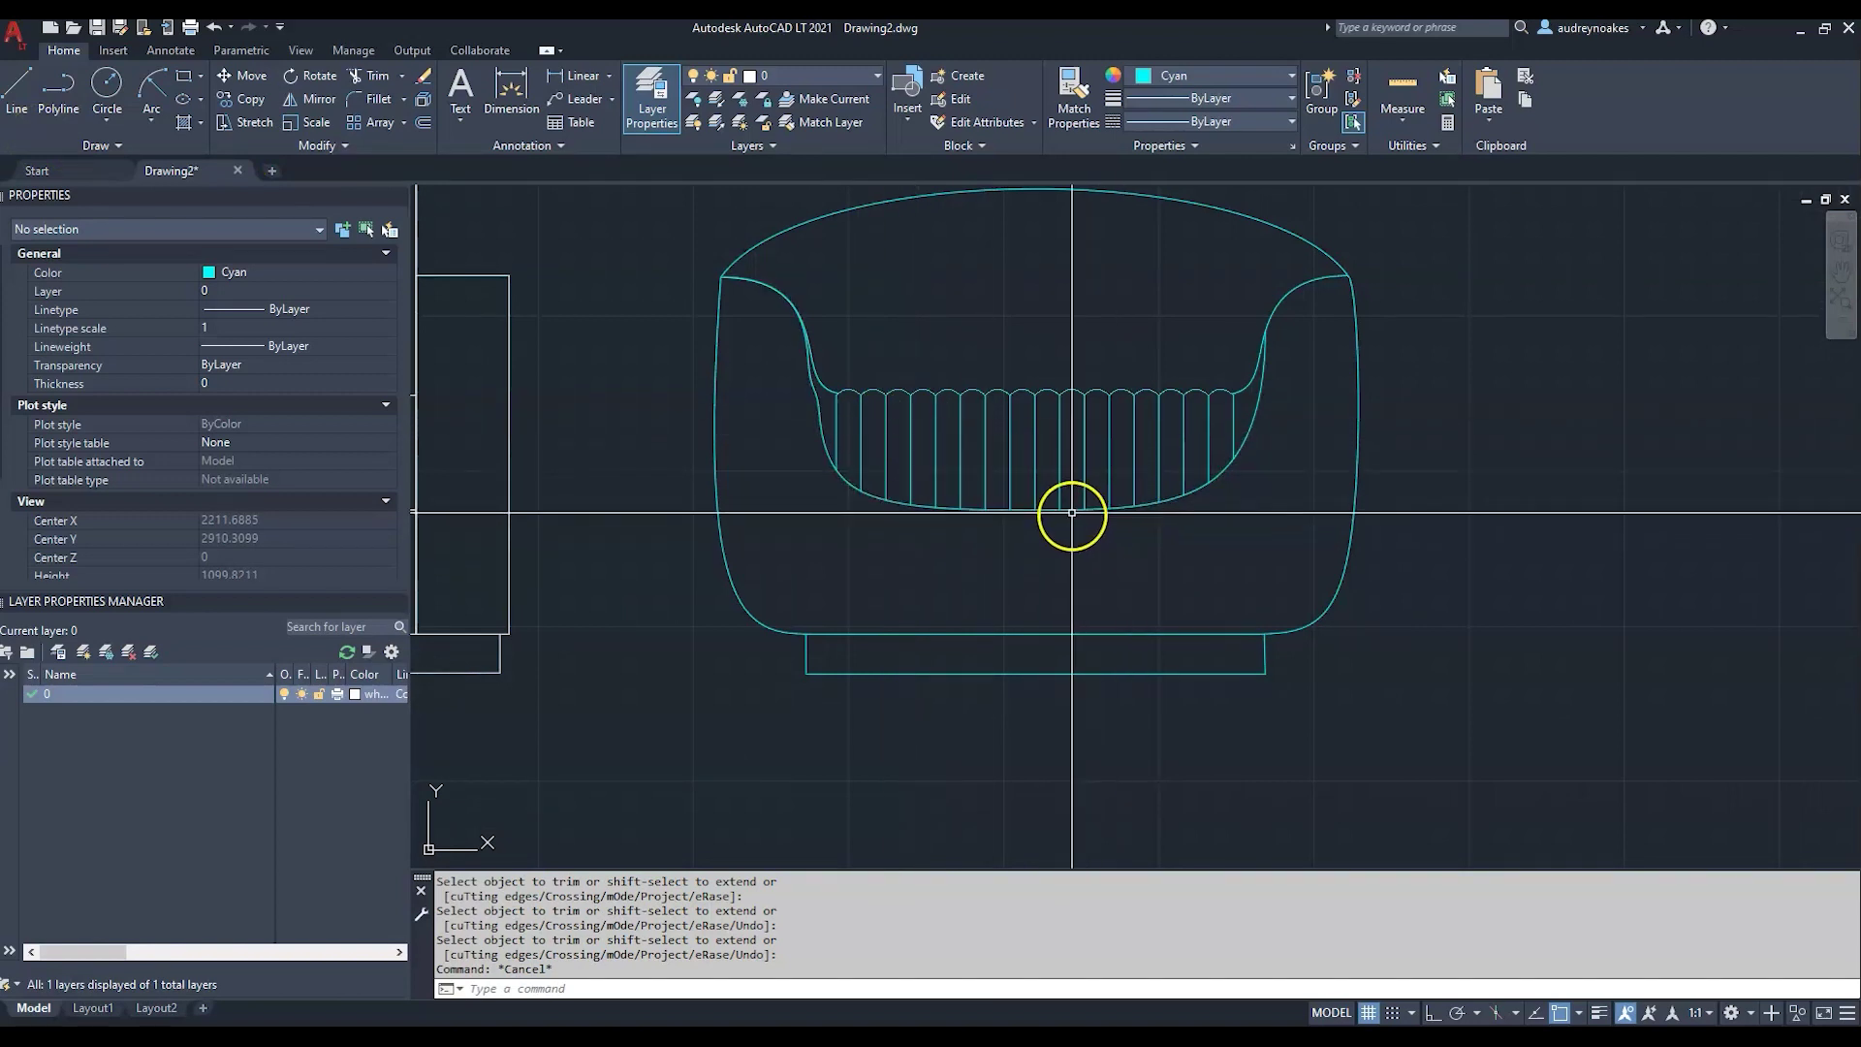
{"action": "scroll", "coordinate": [747, 430], "scroll_direction": "down", "scroll_amount": 3}
{"action": "scroll", "coordinate": [1177, 522], "scroll_direction": "down", "scroll_amount": 4}
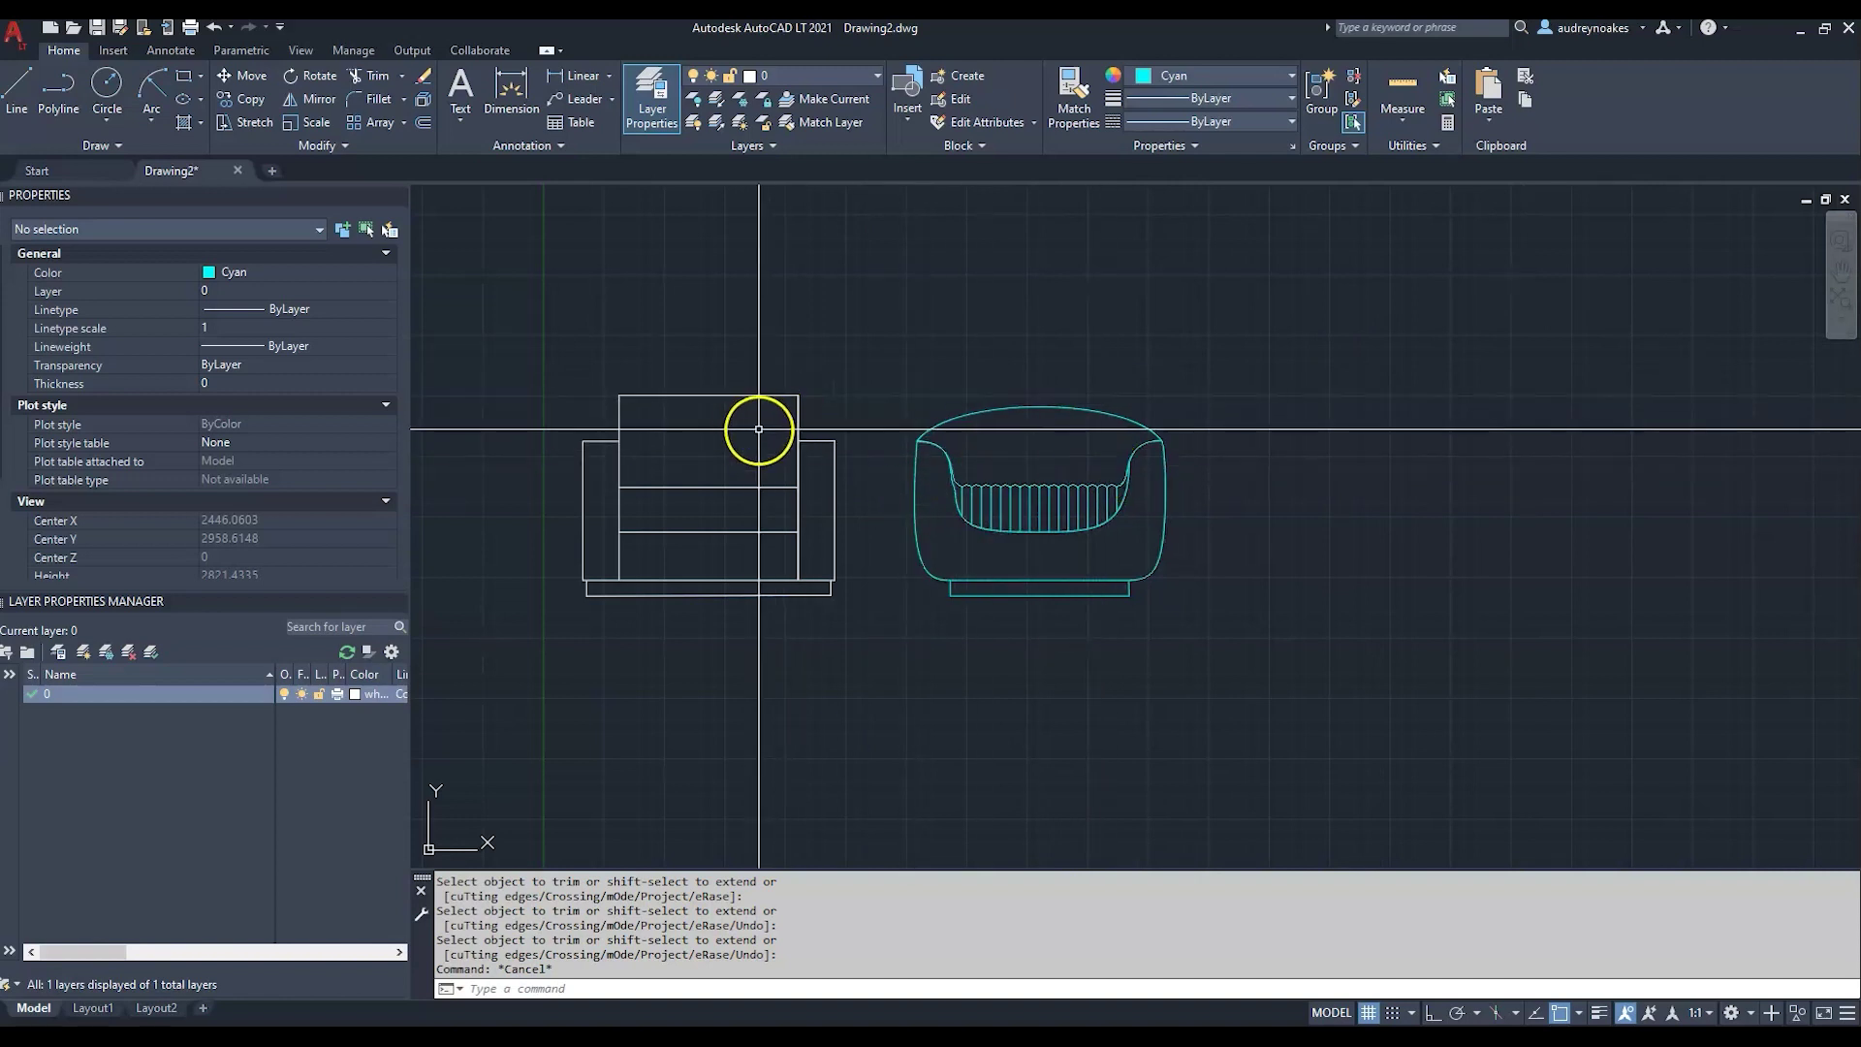
{"action": "middle_click_drag", "start_coordinate": [759, 428], "coordinate": [935, 406]}
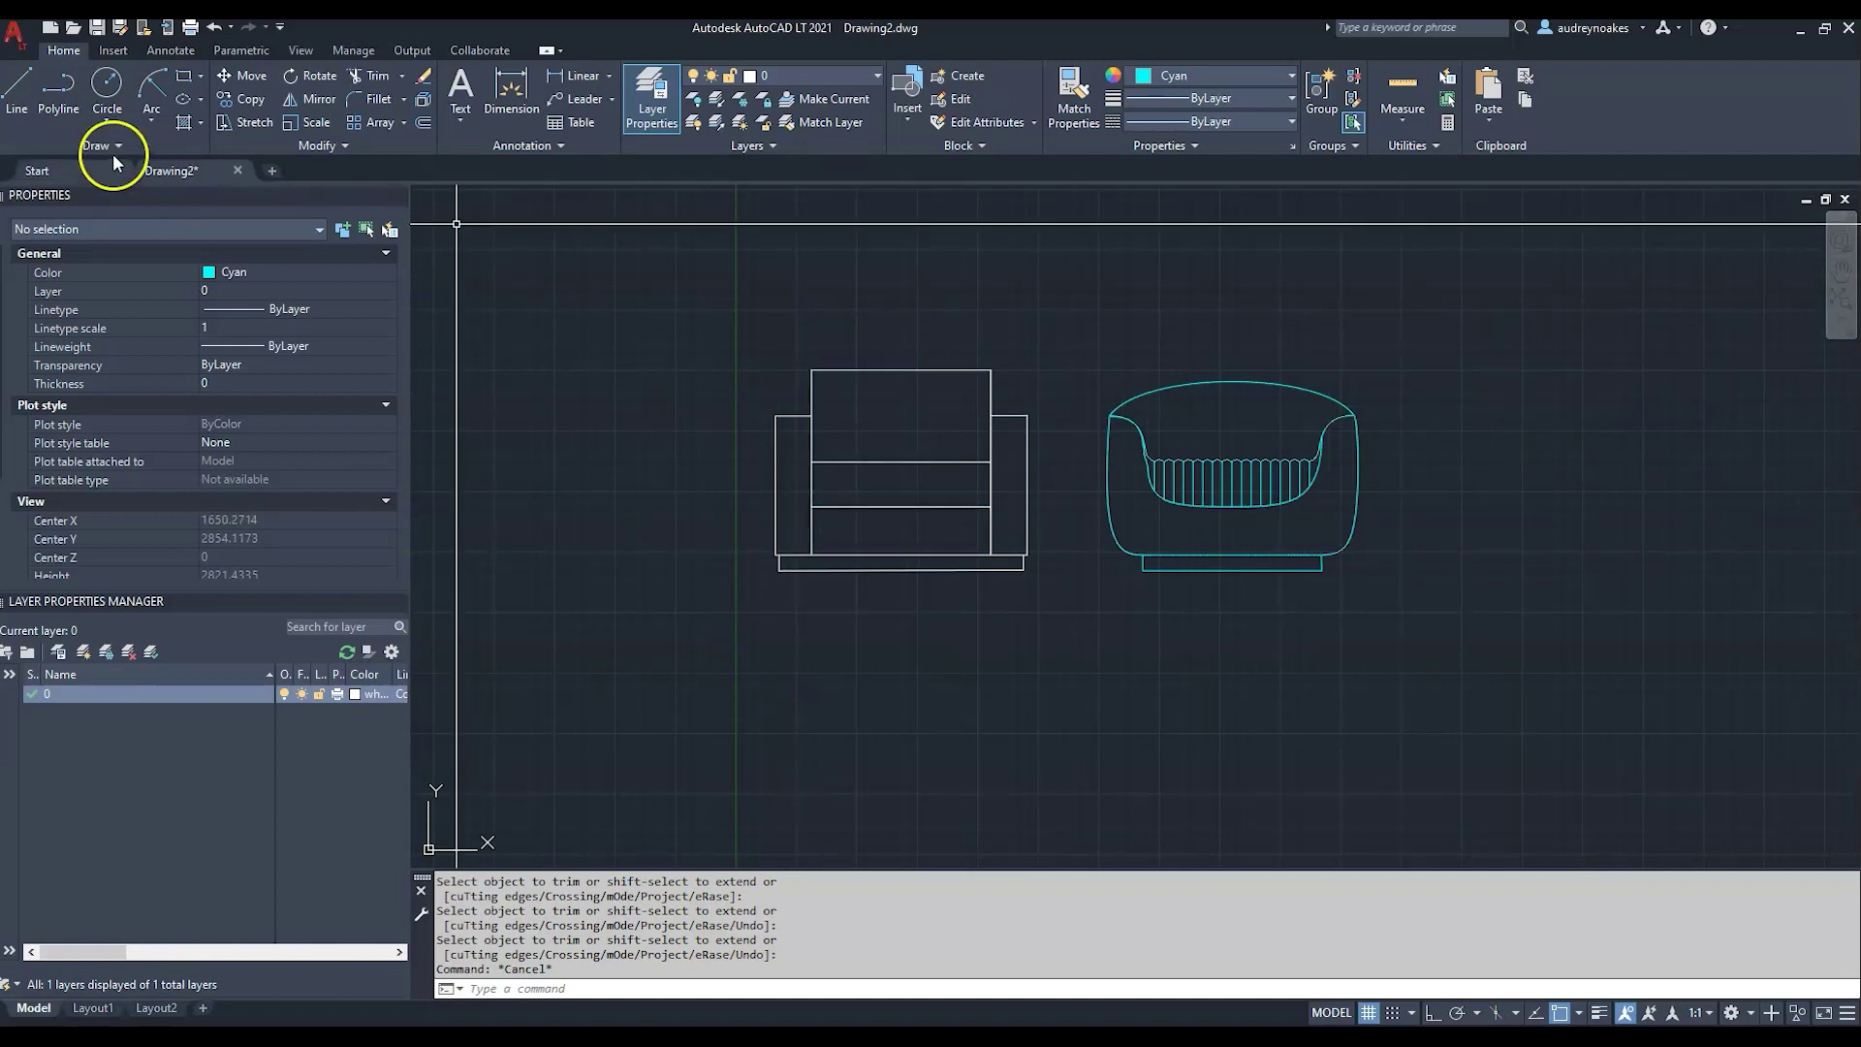
- Draw a cushion rectangle on the boxy chair's backrest and move it into position
{"action": "left_click", "coordinate": [183, 76]}
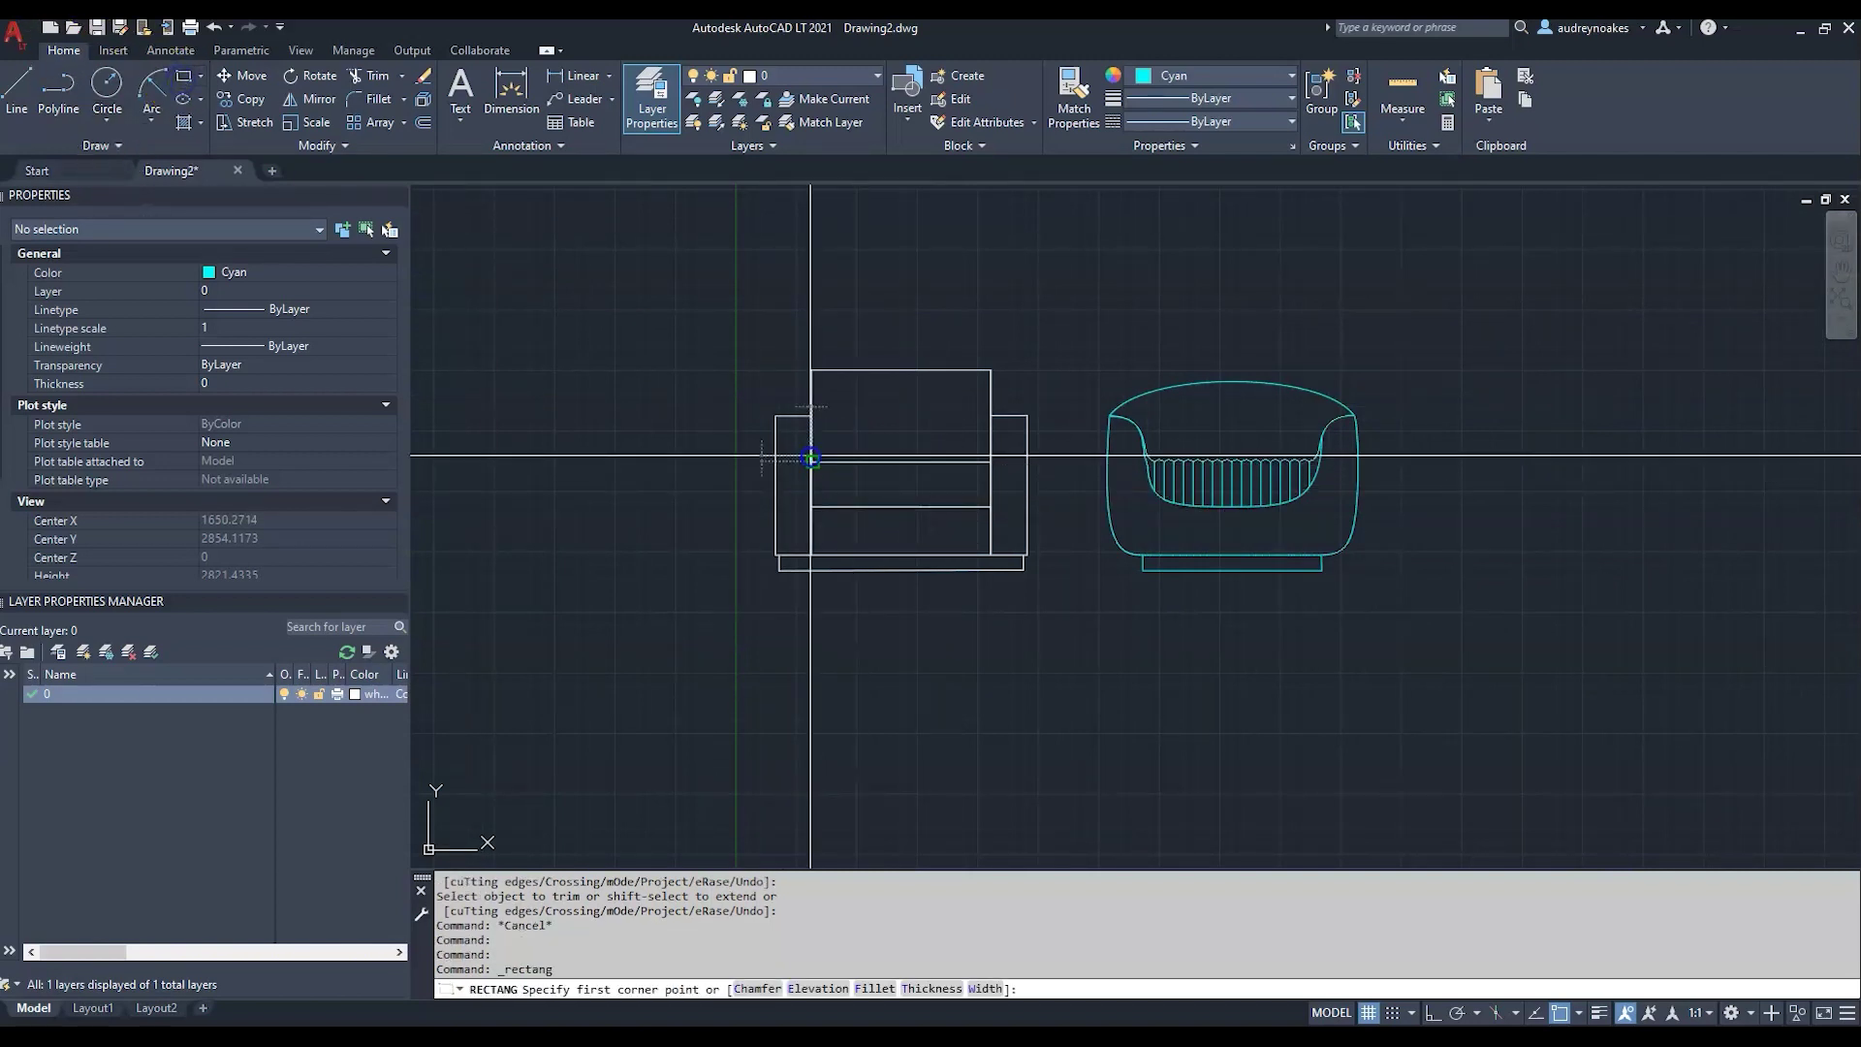
{"action": "left_click", "coordinate": [810, 458]}
{"action": "left_click", "coordinate": [905, 408]}
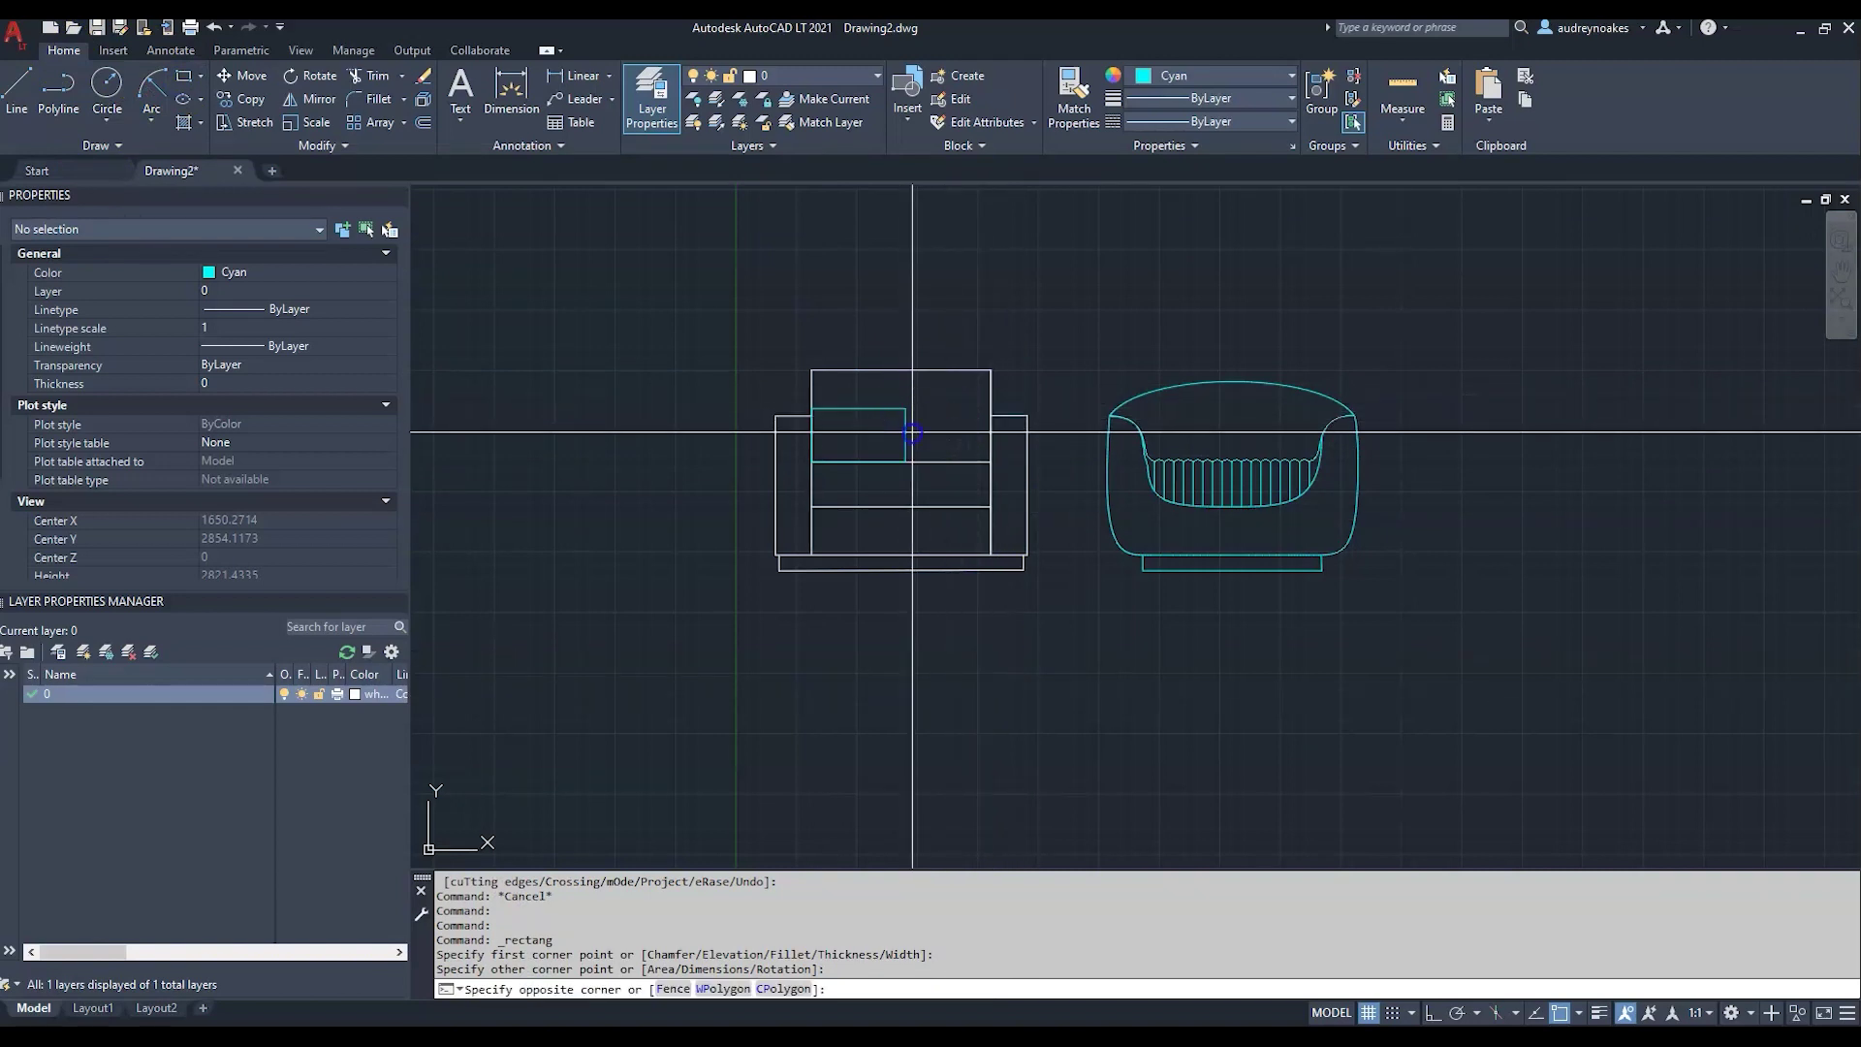
{"action": "left_click", "coordinate": [878, 431]}
{"action": "type", "text": "M"}
{"action": "key", "text": "Return"}
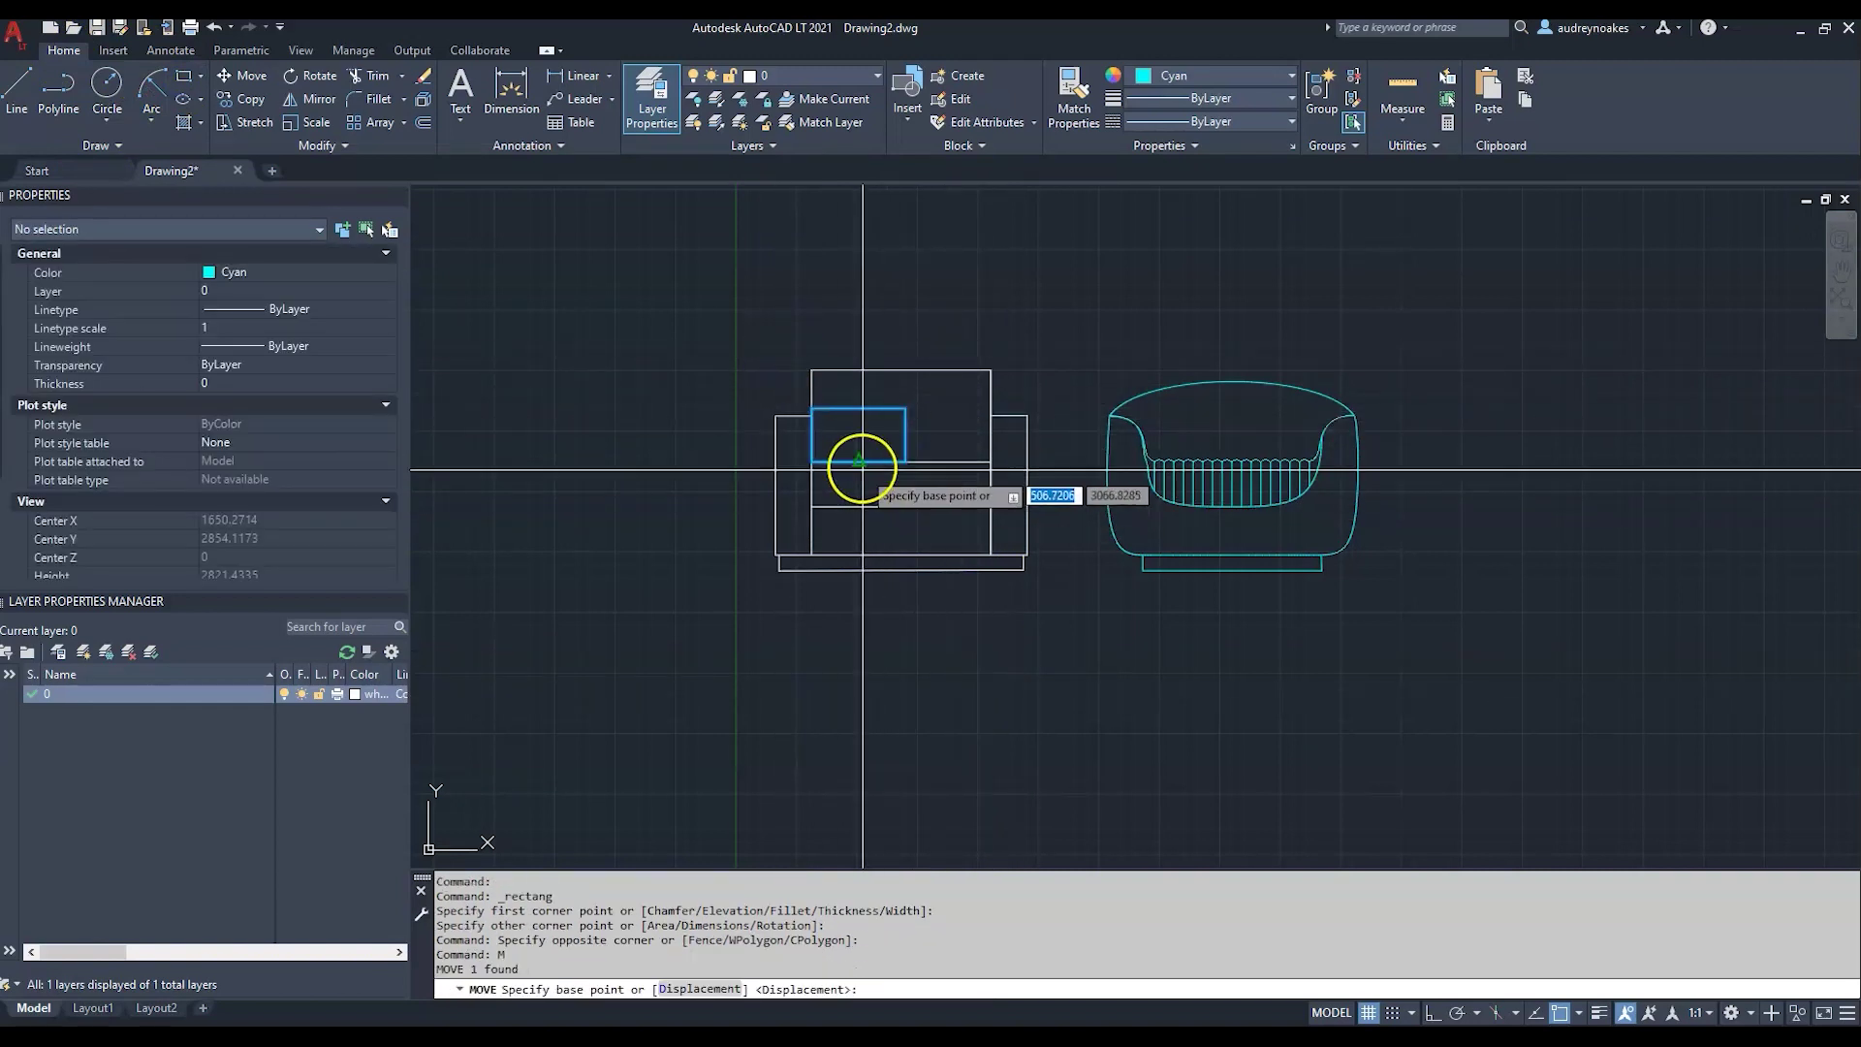
{"action": "left_click", "coordinate": [859, 462]}
{"action": "key", "text": "Escape"}
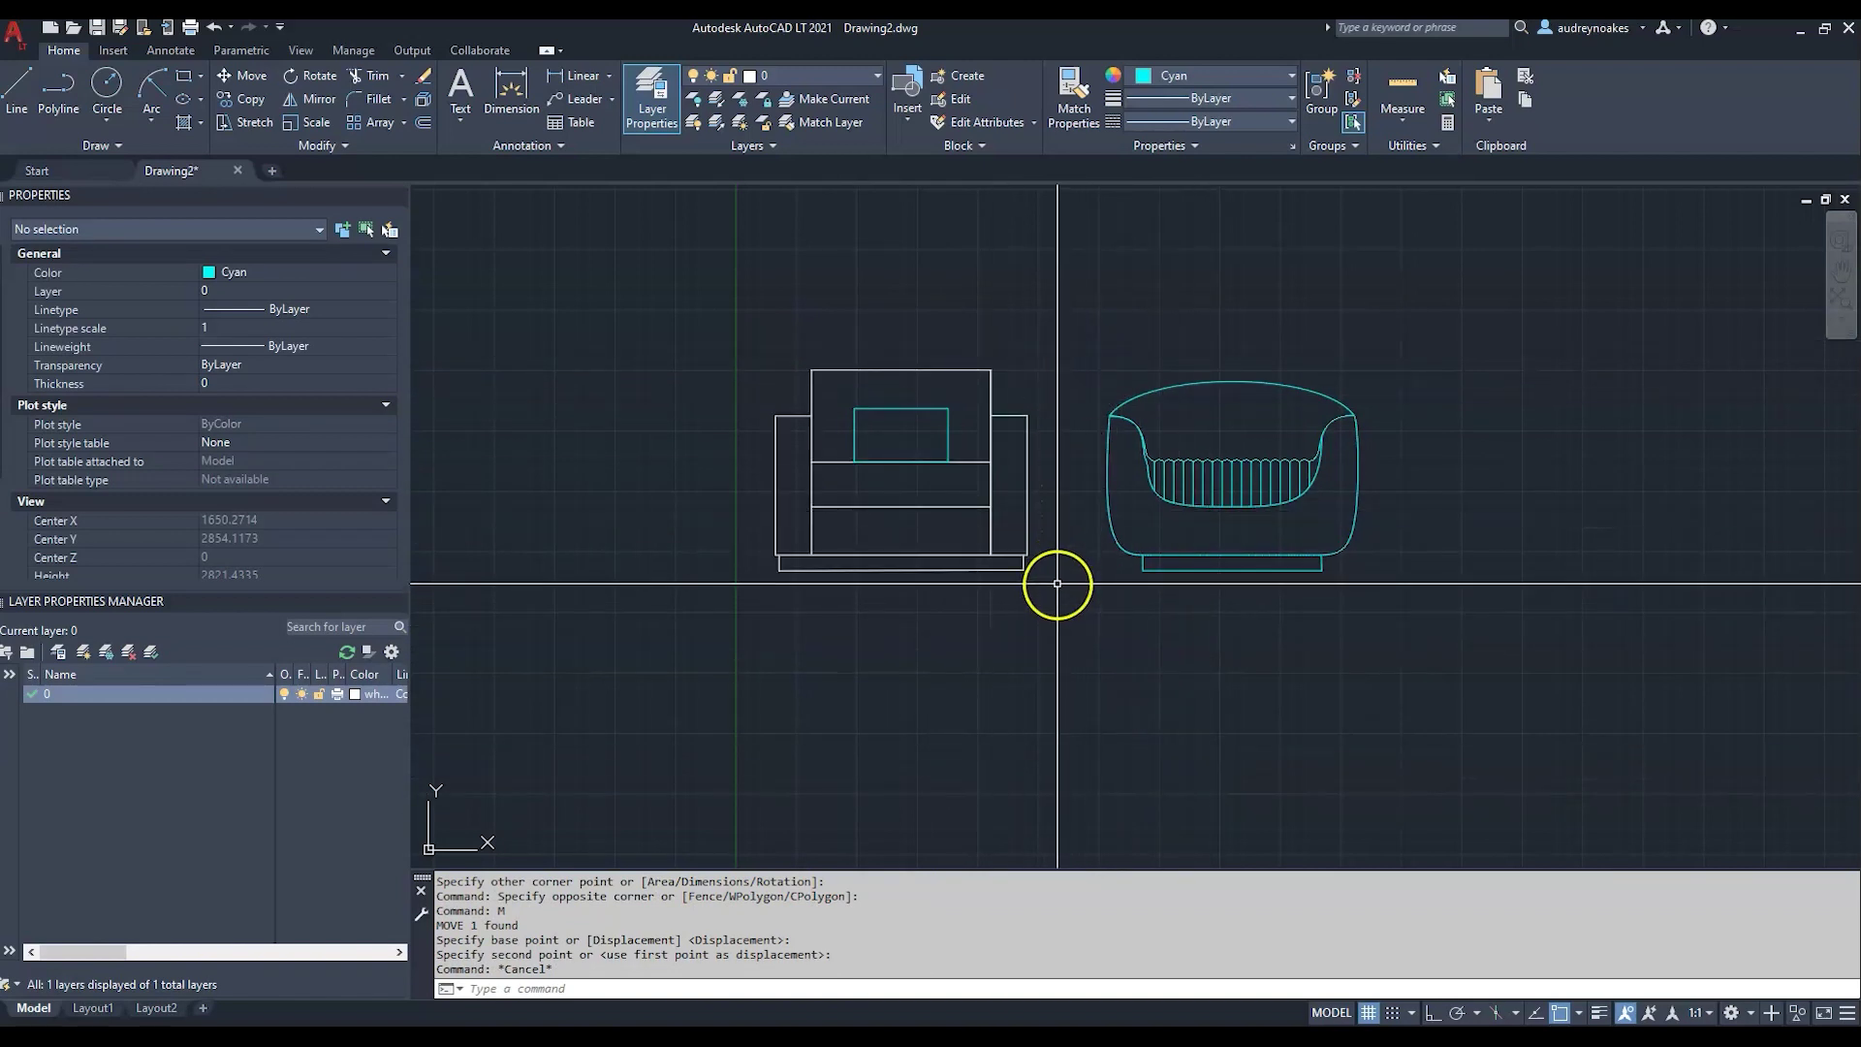
- Stretch the cushion rectangle's top edge upward with its midpoint grip
{"action": "middle_click_drag", "start_coordinate": [1259, 415], "coordinate": [967, 411]}
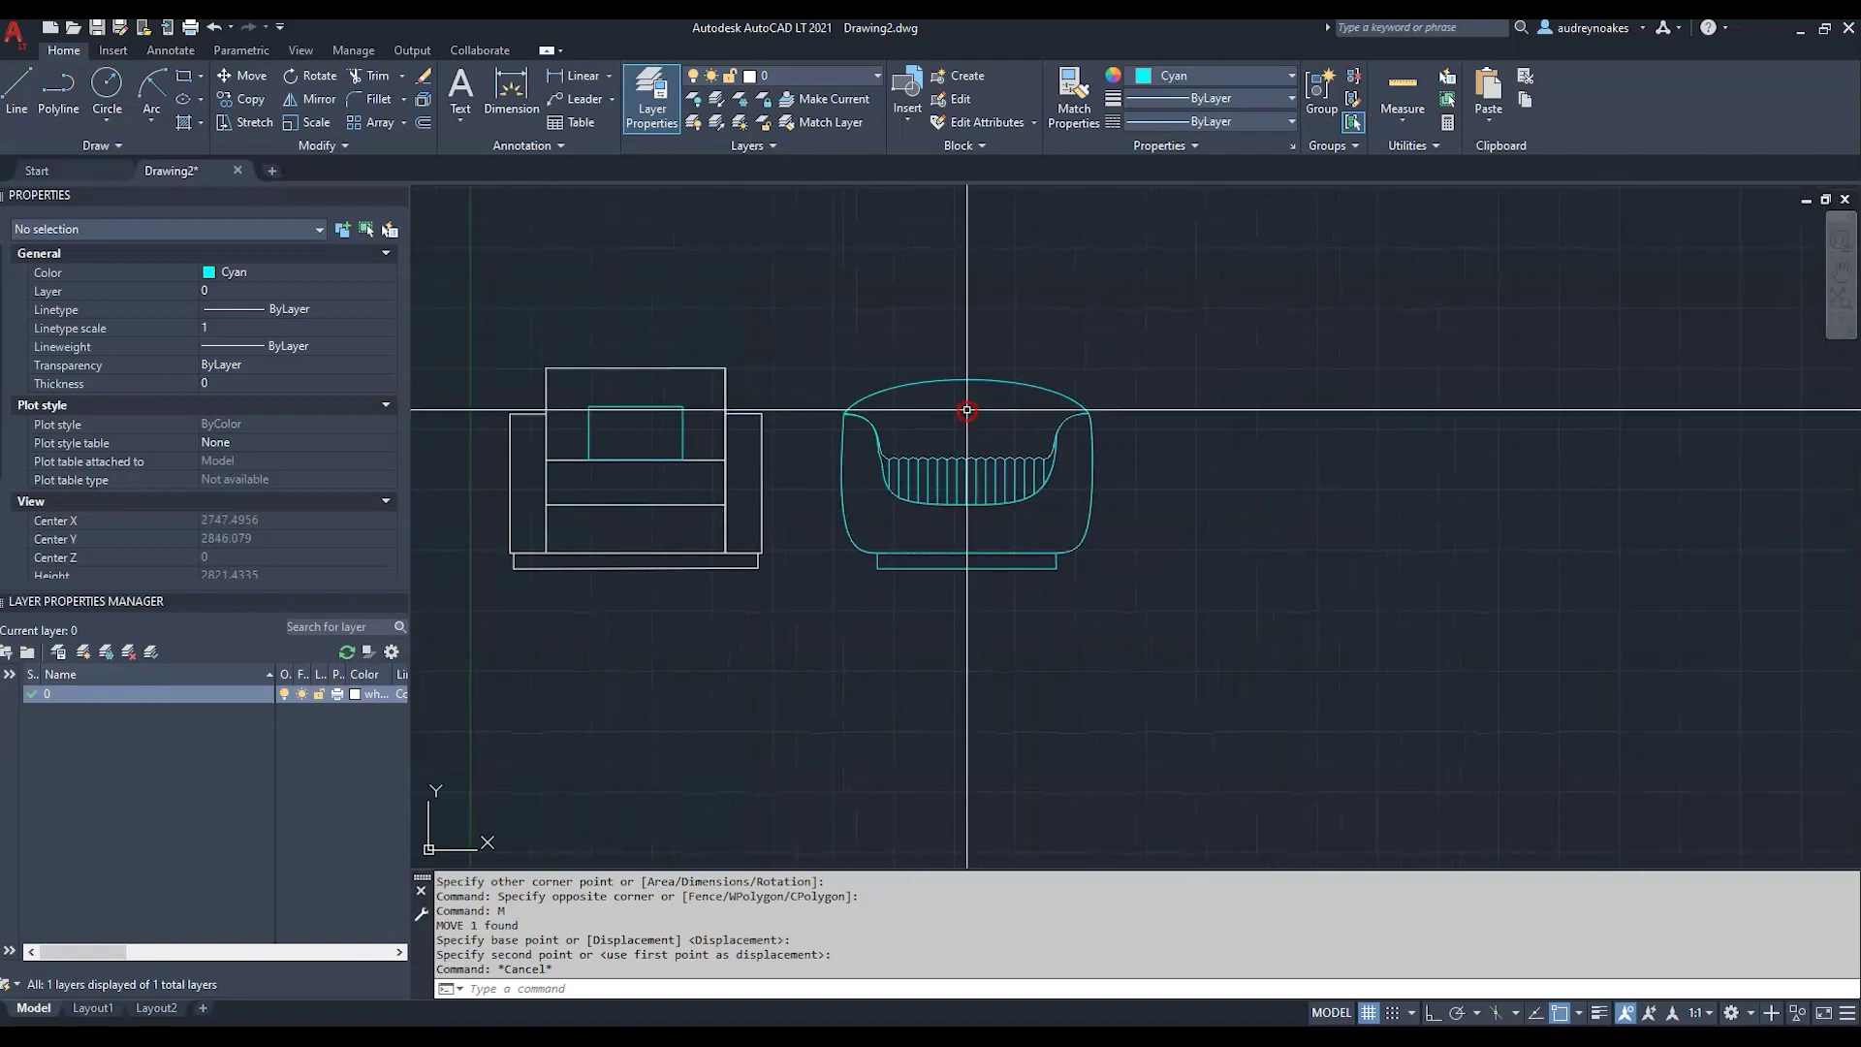
{"action": "left_click", "coordinate": [615, 384]}
{"action": "left_click", "coordinate": [678, 394]}
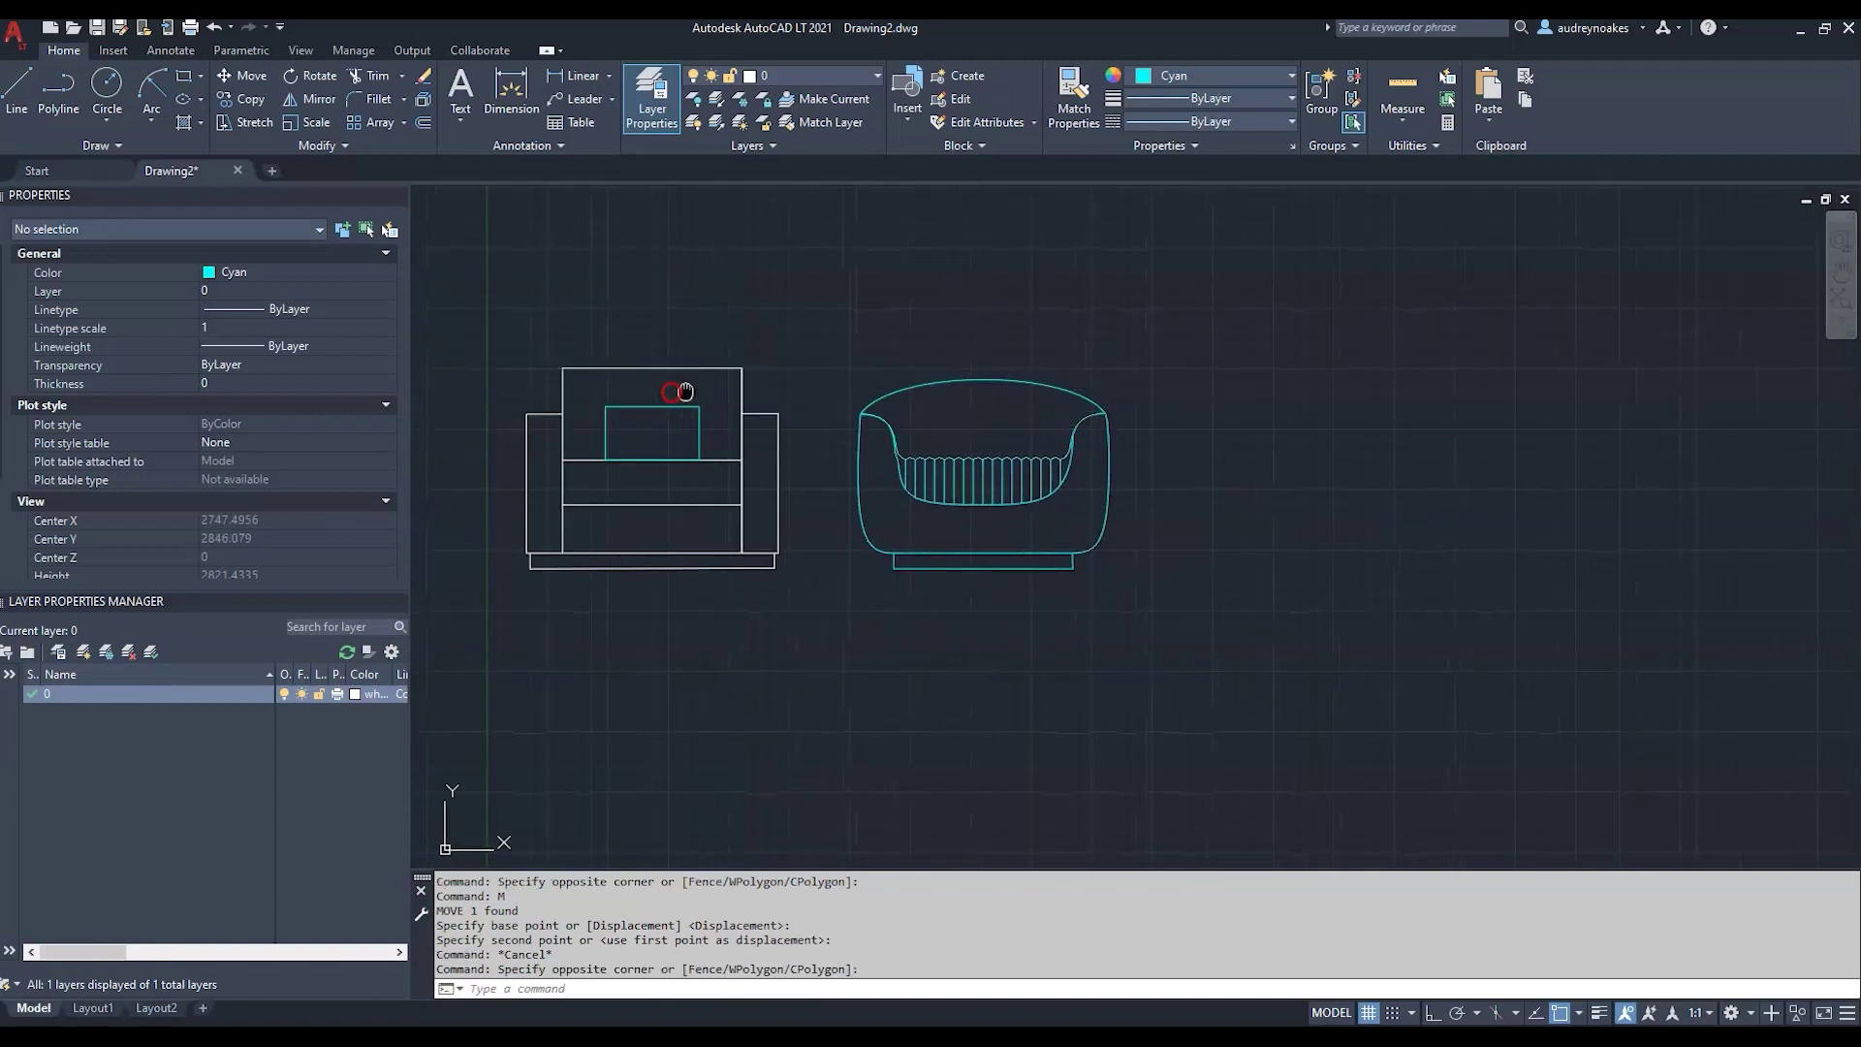
{"action": "middle_click_drag", "start_coordinate": [679, 393], "coordinate": [872, 370]}
{"action": "scroll", "coordinate": [783, 368], "scroll_direction": "up", "scroll_amount": 4}
{"action": "left_click", "coordinate": [1008, 402]}
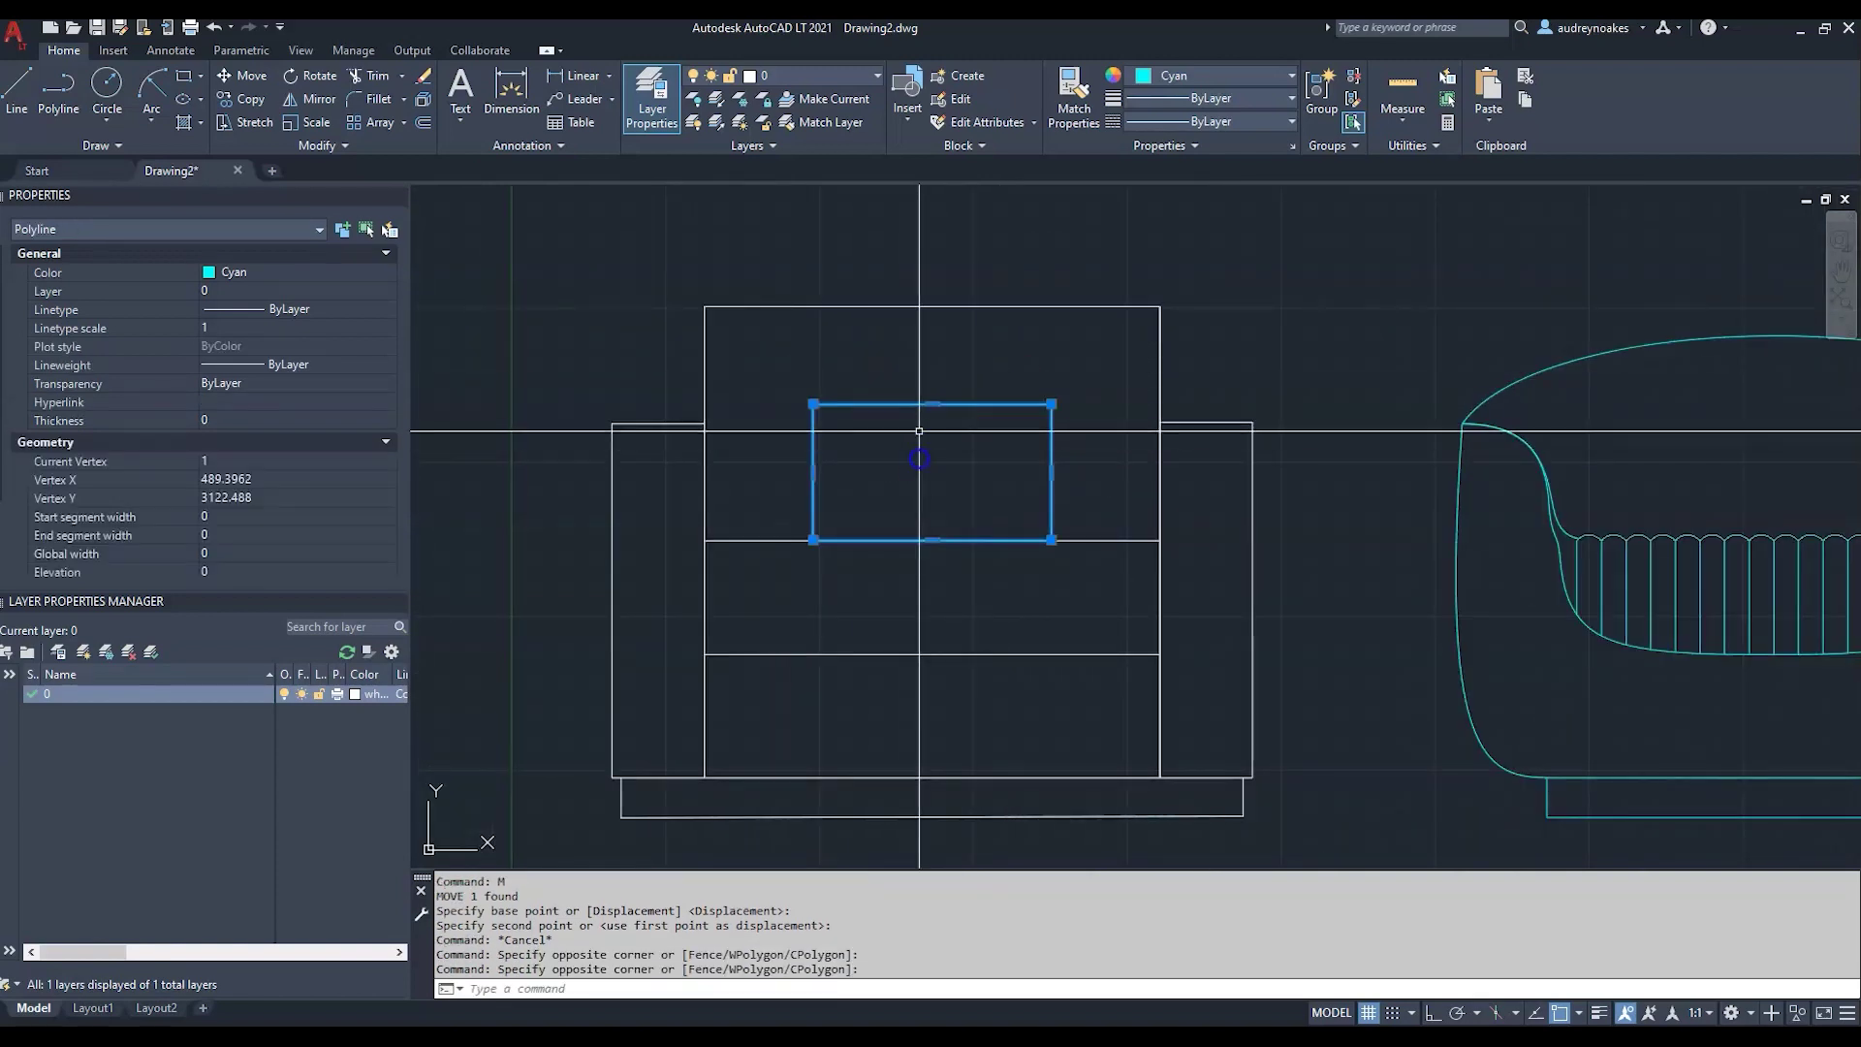
{"action": "mouse_move", "coordinate": [932, 405]}
{"action": "left_click_drag", "start_coordinate": [932, 403], "coordinate": [940, 359]}
{"action": "middle_click_drag", "start_coordinate": [914, 420], "coordinate": [774, 404]}
{"action": "key", "text": "Escape"}
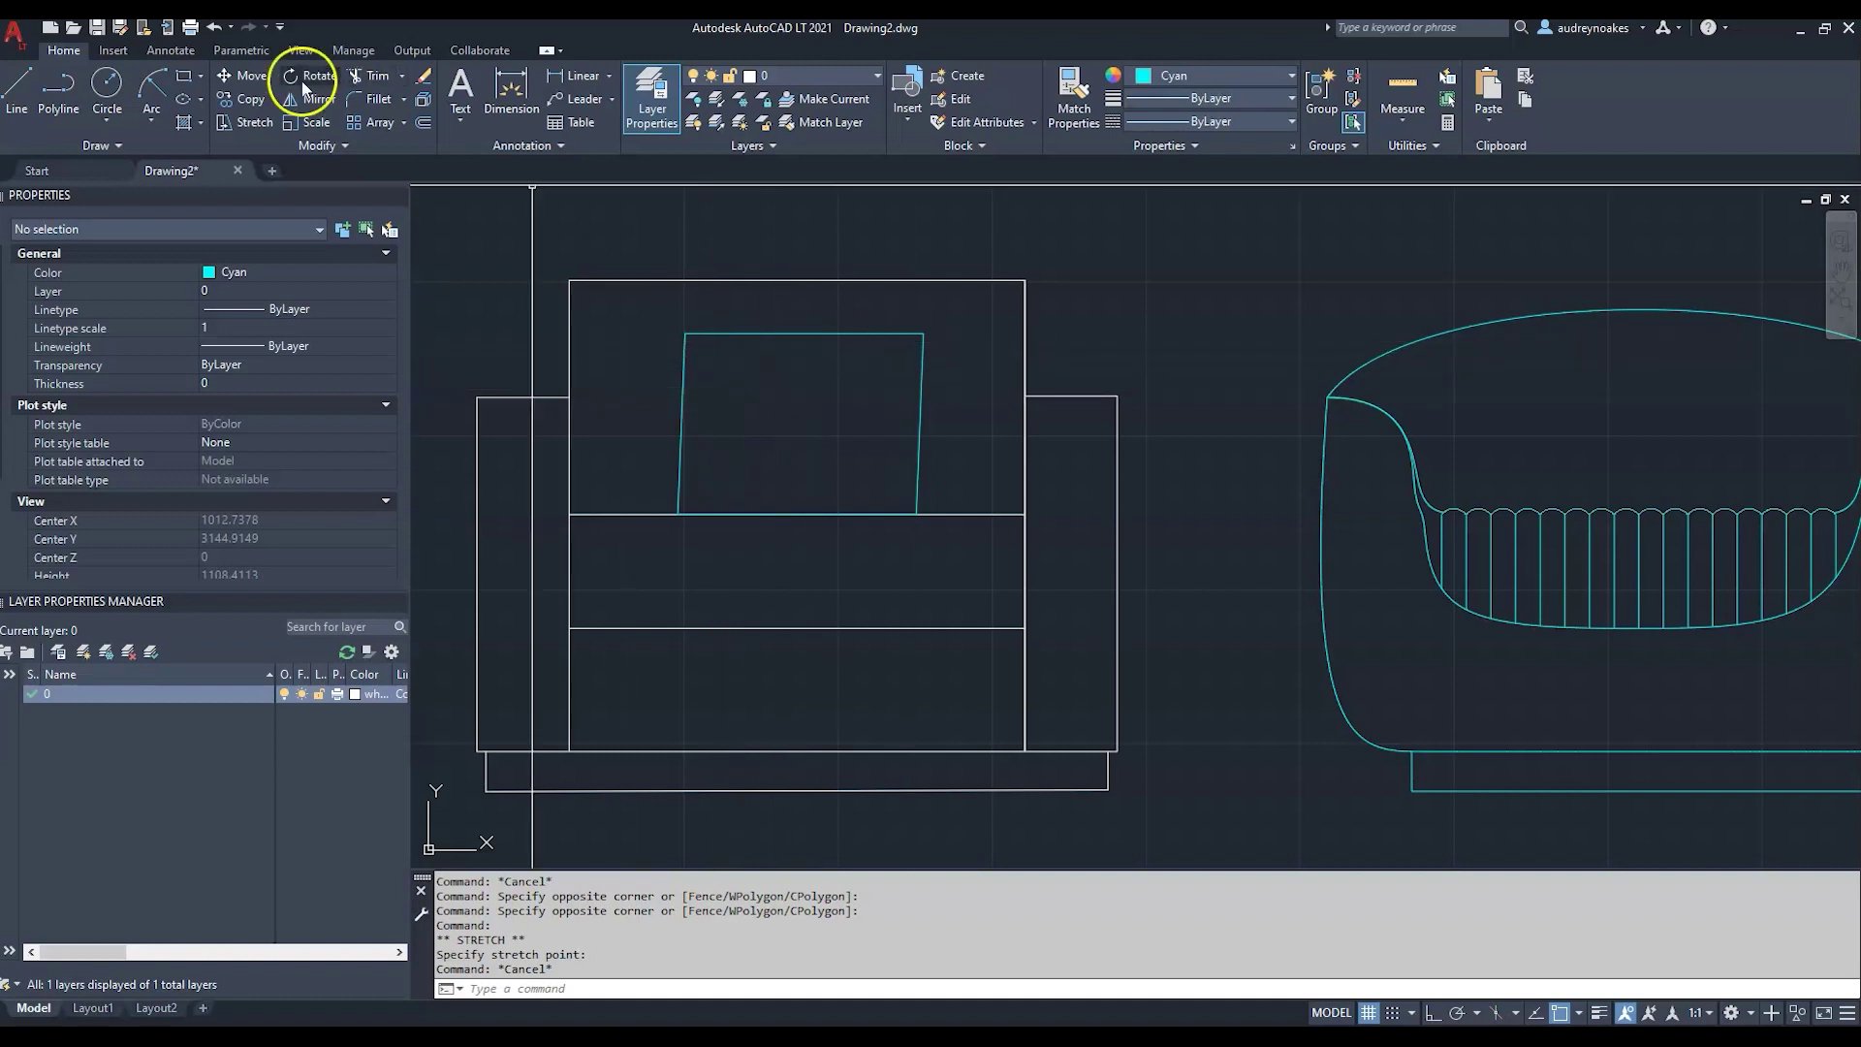
- Draw the cushion's left side as a CV spline from the box's top-left corner
{"action": "left_click", "coordinate": [109, 145]}
{"action": "left_click", "coordinate": [32, 168]}
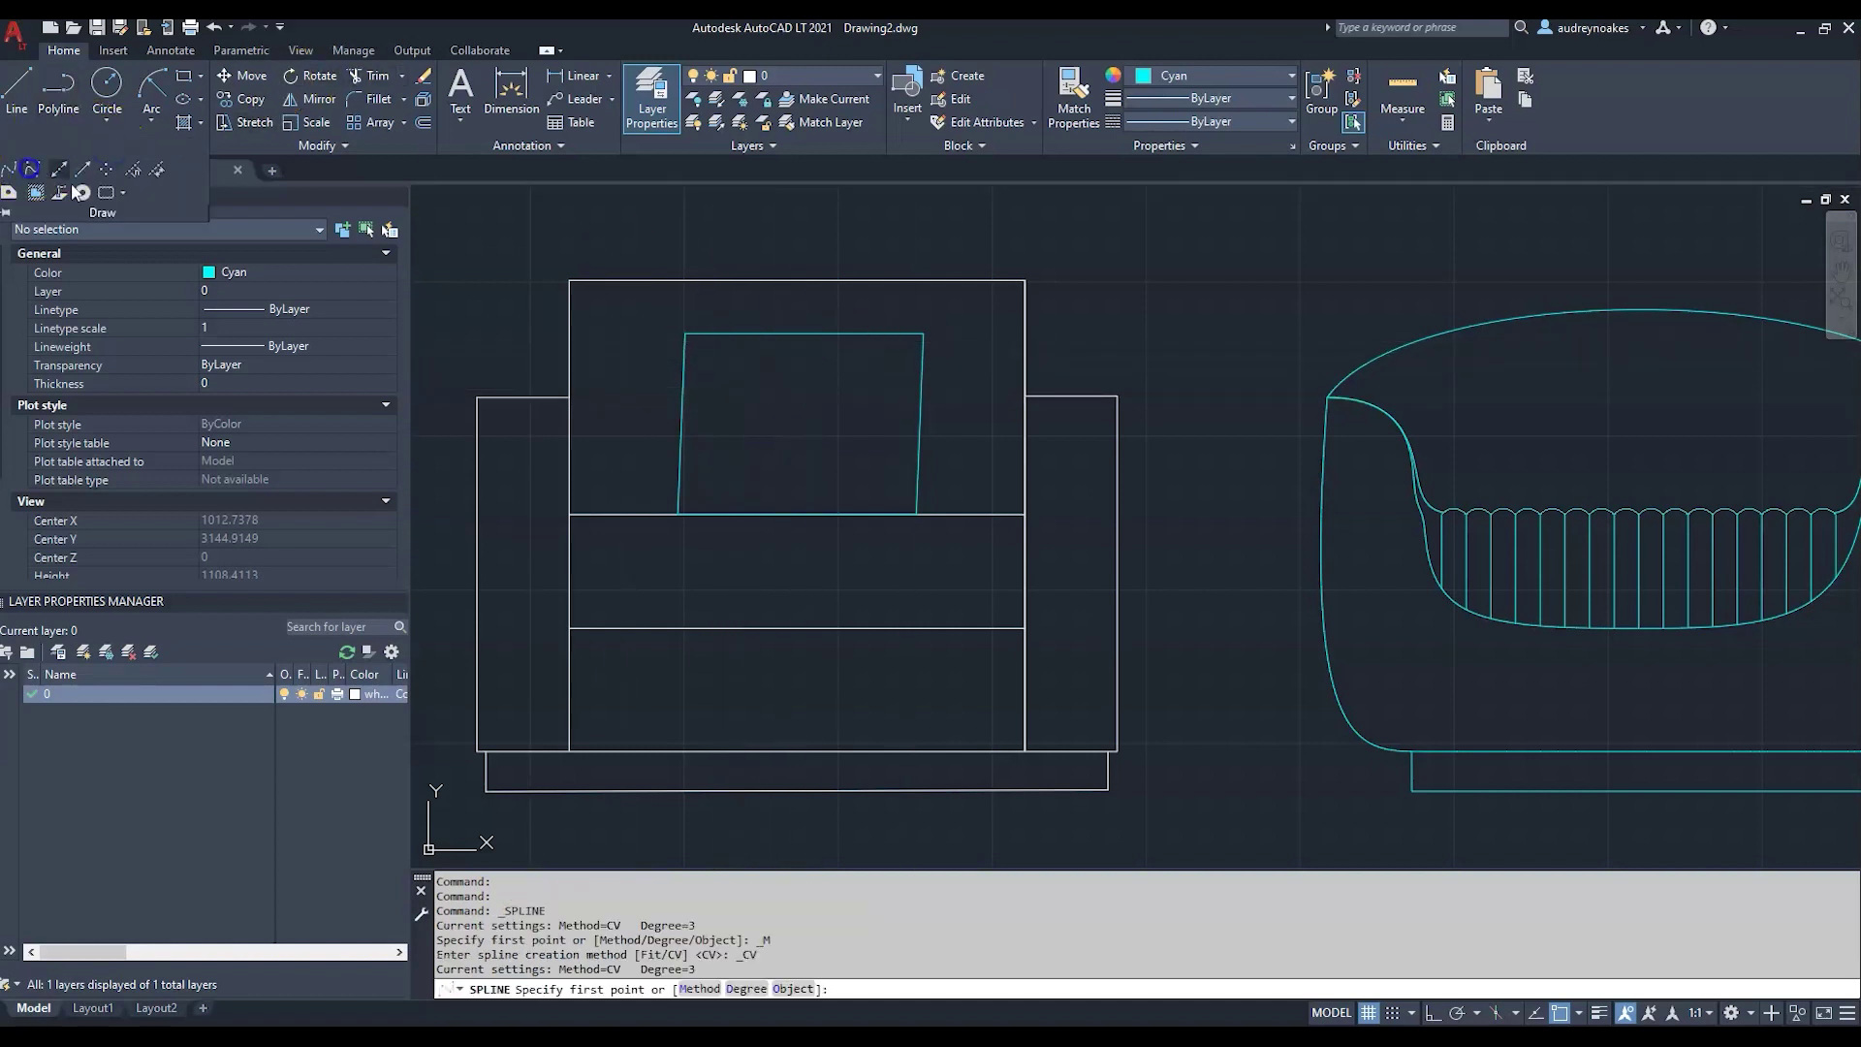
{"action": "left_click", "coordinate": [685, 335]}
{"action": "scroll", "coordinate": [685, 403], "scroll_direction": "up", "scroll_amount": 5}
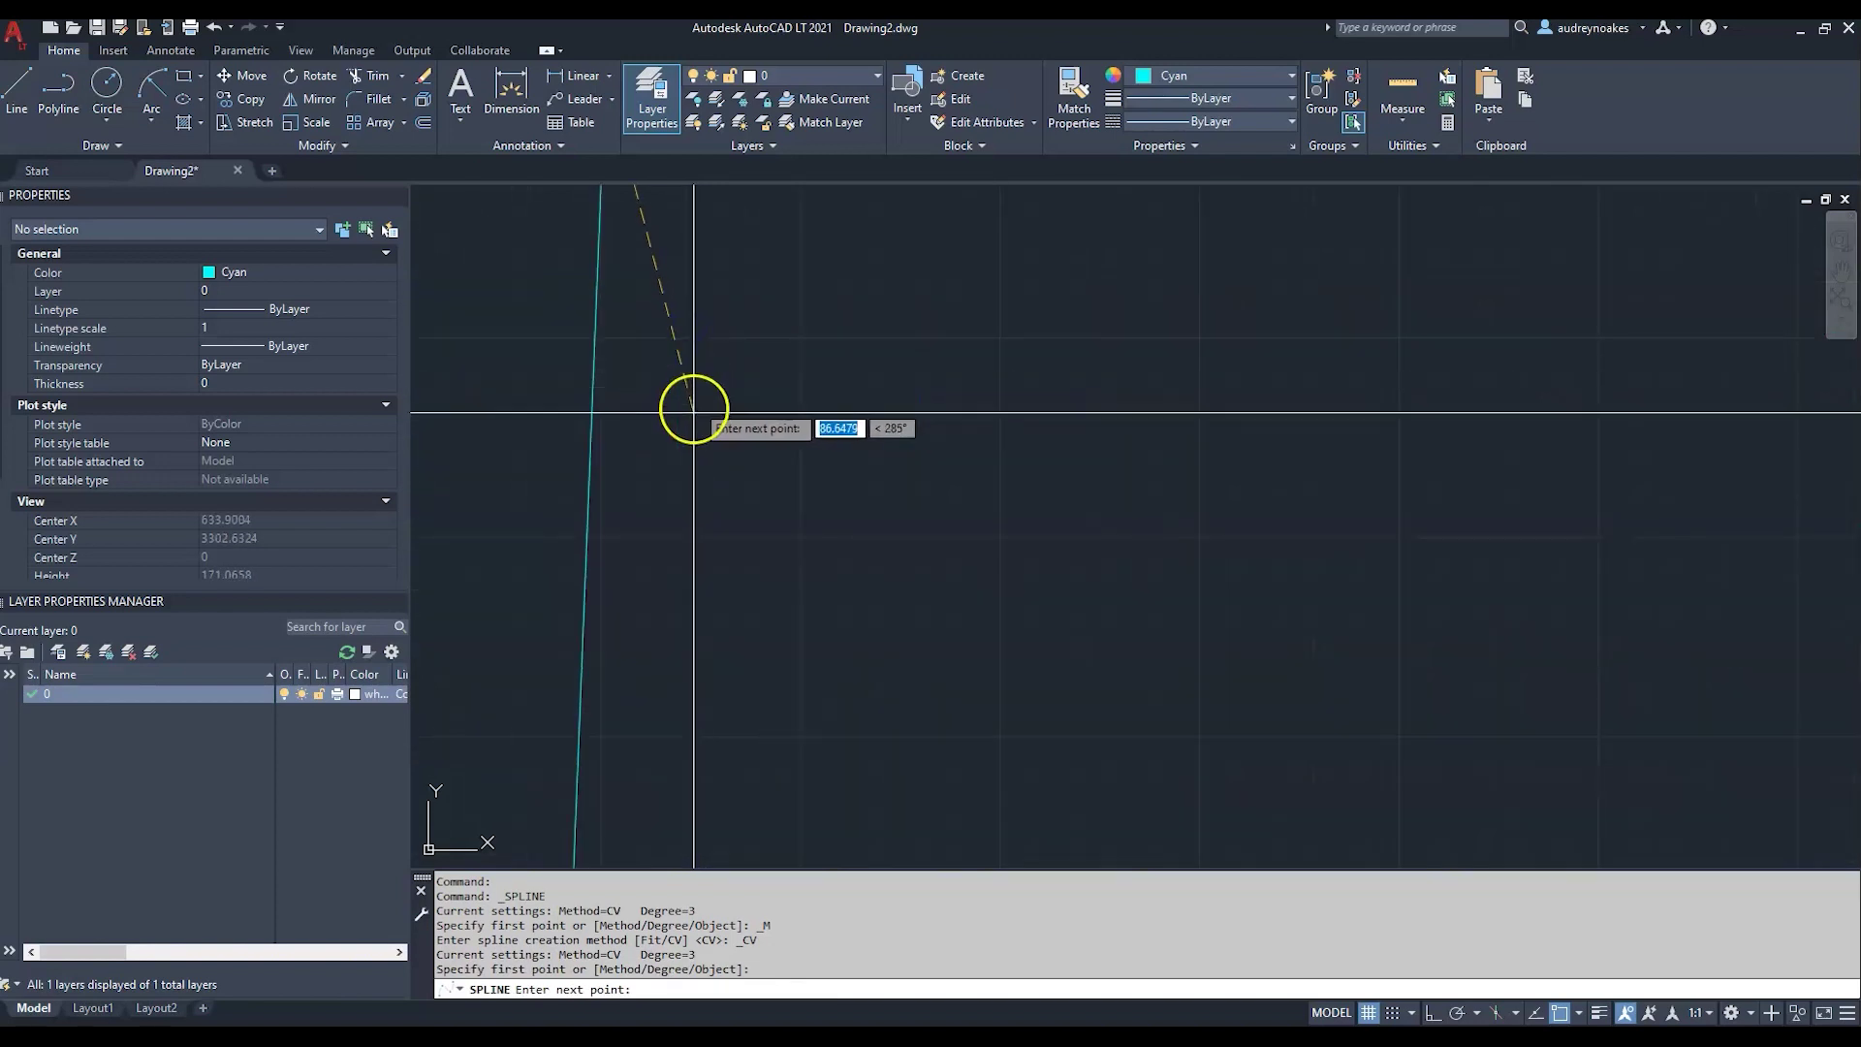
{"action": "scroll", "coordinate": [595, 623], "scroll_direction": "up", "scroll_amount": 3}
{"action": "left_click", "coordinate": [577, 648]}
{"action": "scroll", "coordinate": [639, 689], "scroll_direction": "down", "scroll_amount": 5}
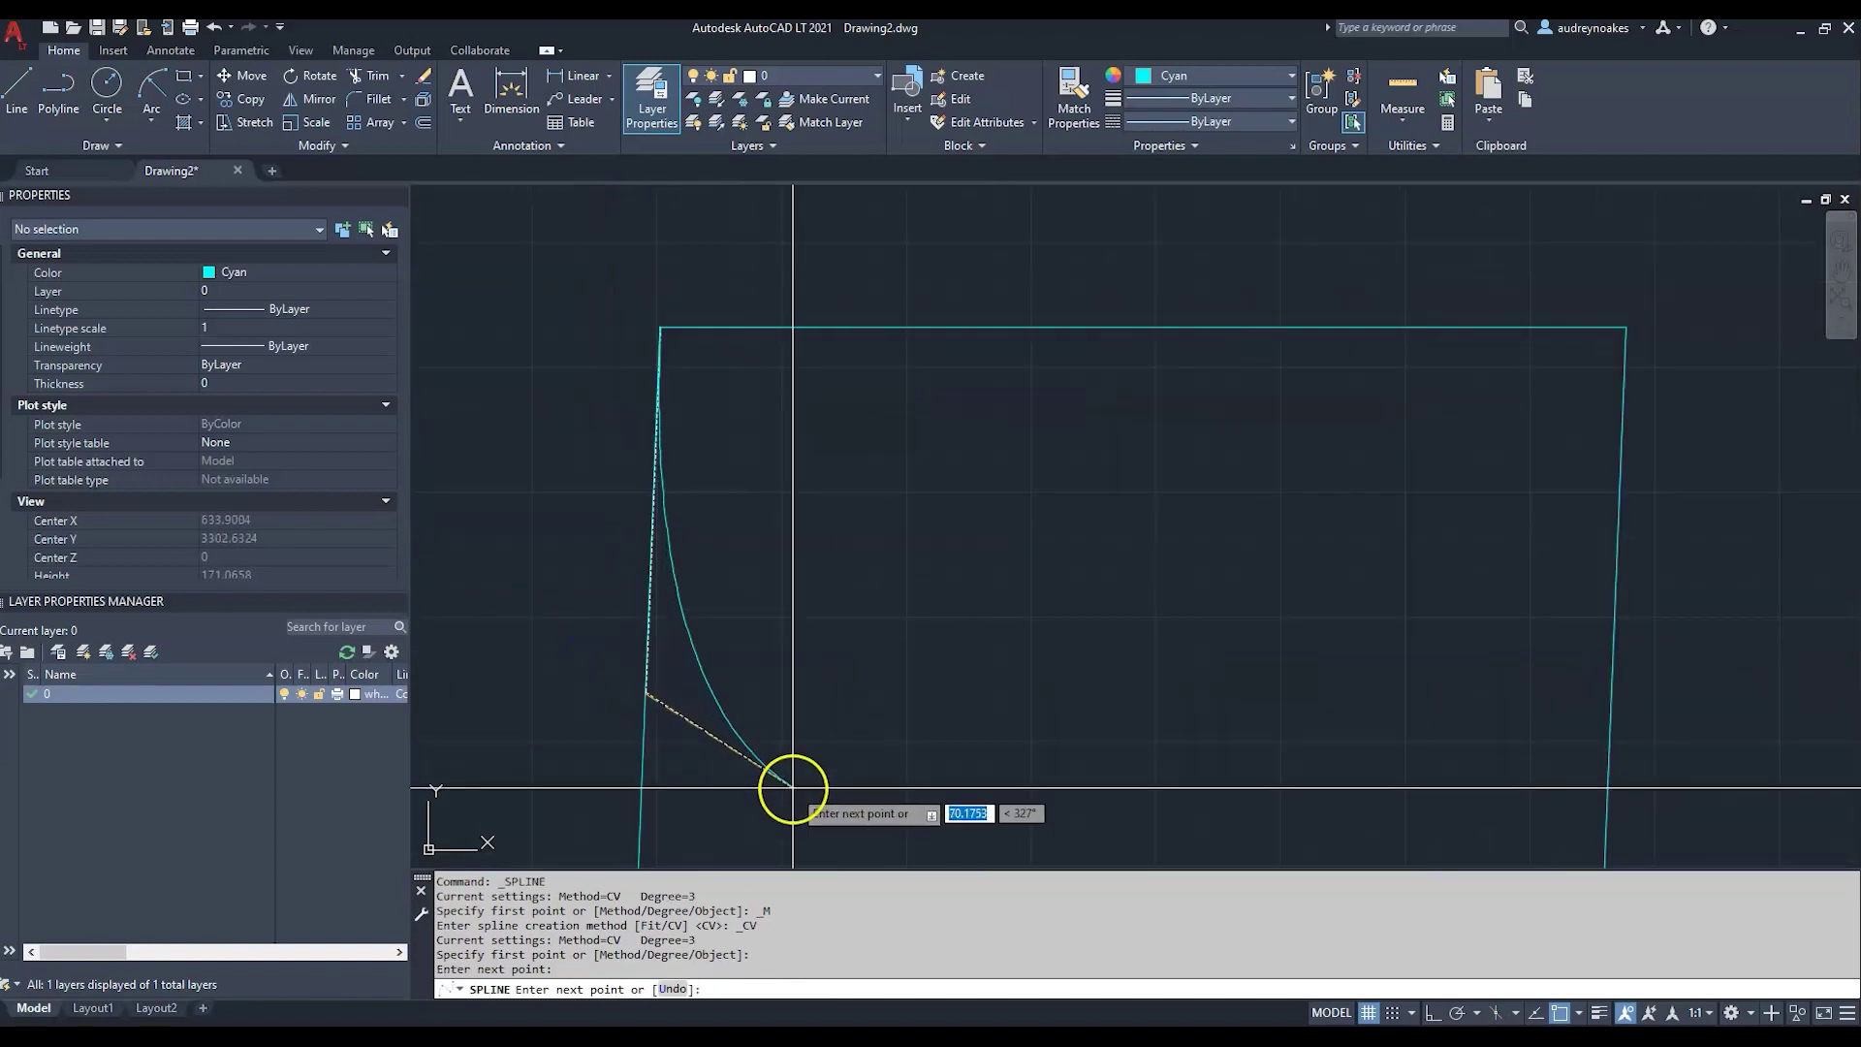
{"action": "left_click", "coordinate": [792, 785]}
{"action": "scroll", "coordinate": [849, 696], "scroll_direction": "down", "scroll_amount": 4}
{"action": "right_click", "coordinate": [818, 487]}
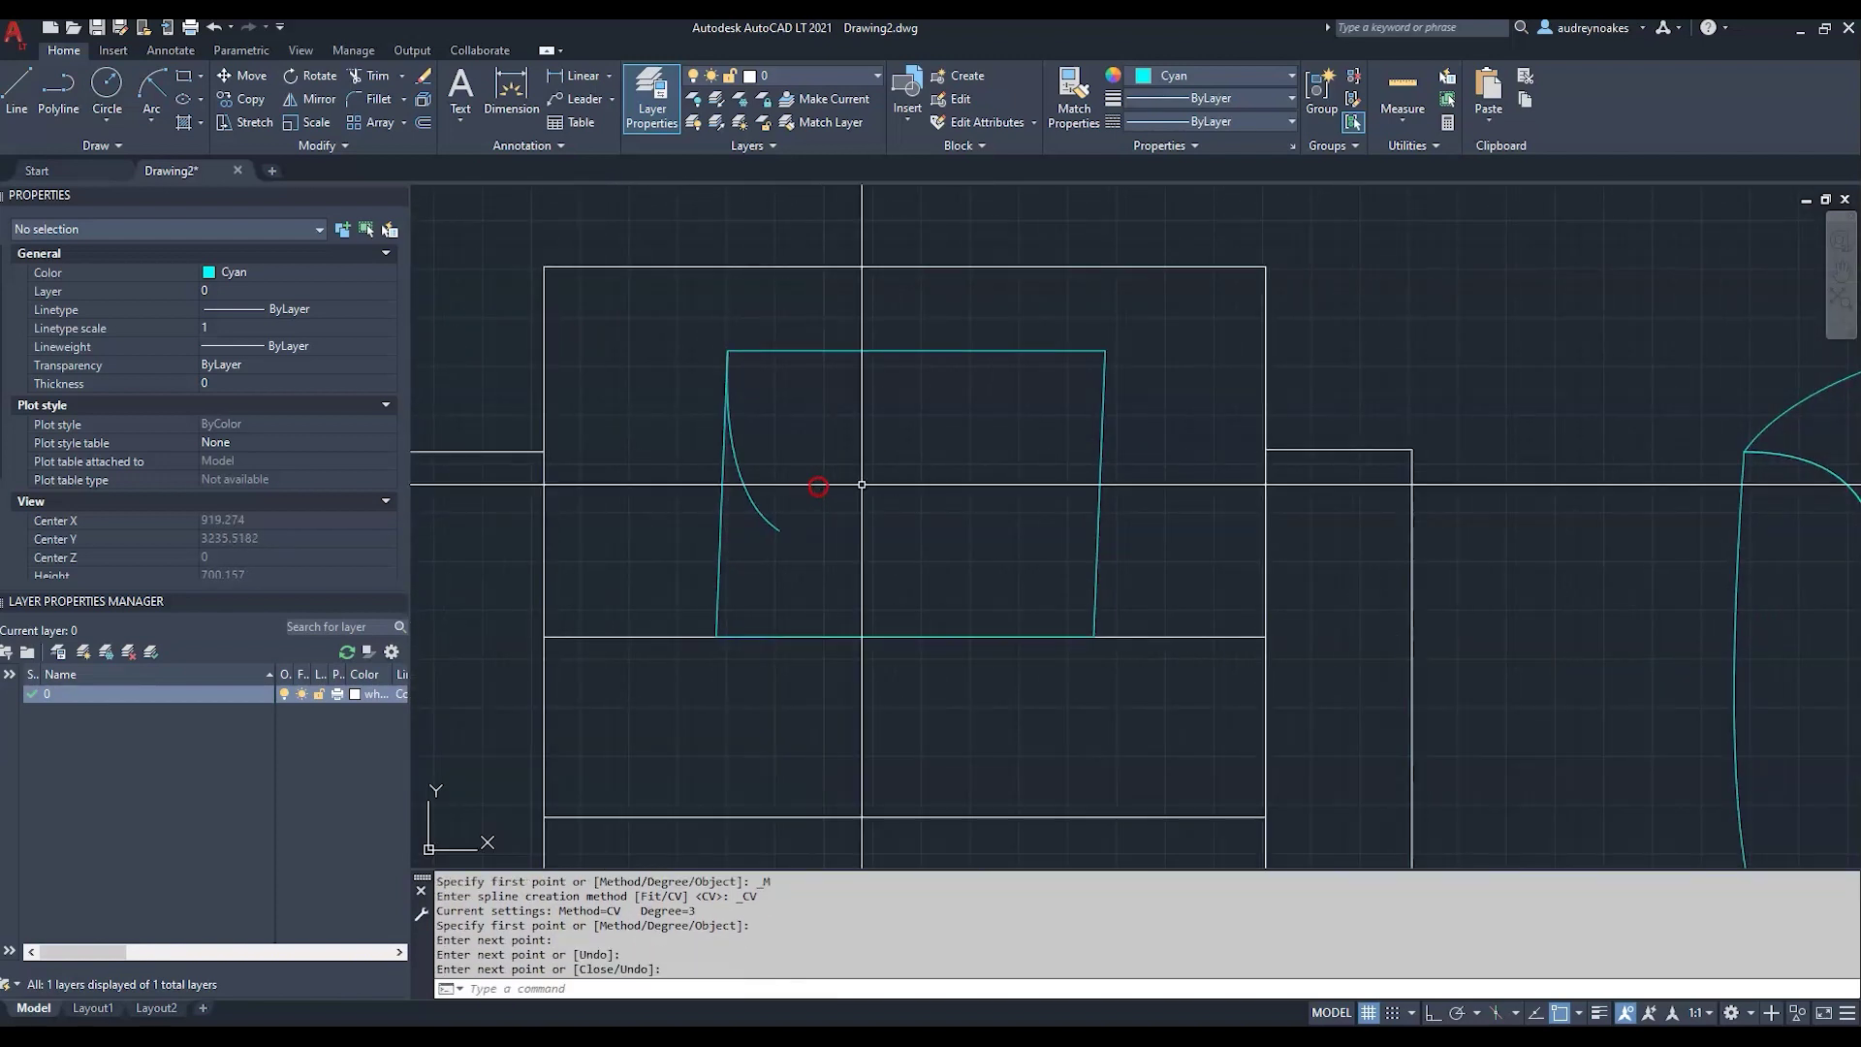
- Draw the right side as two splines from the top-right and bottom-right corners
{"action": "key", "text": "Return"}
{"action": "left_click", "coordinate": [1105, 351]}
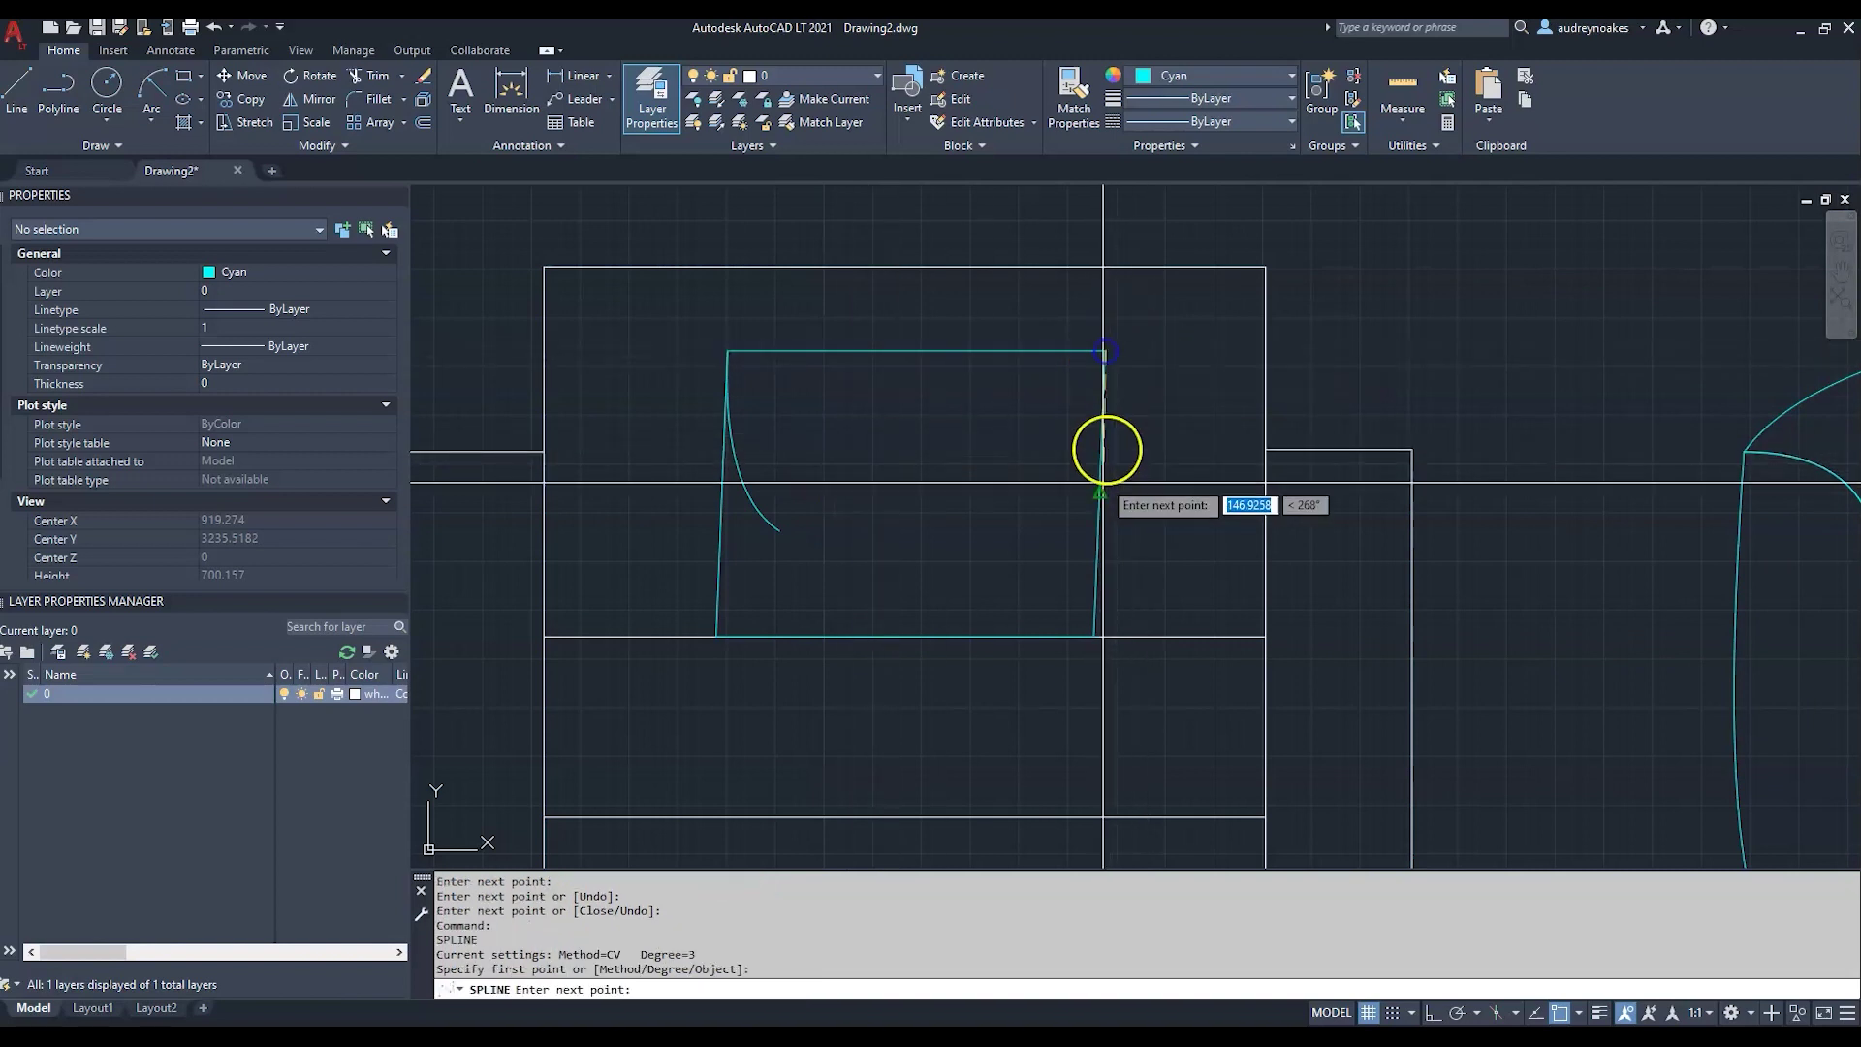
{"action": "left_click", "coordinate": [1100, 492]}
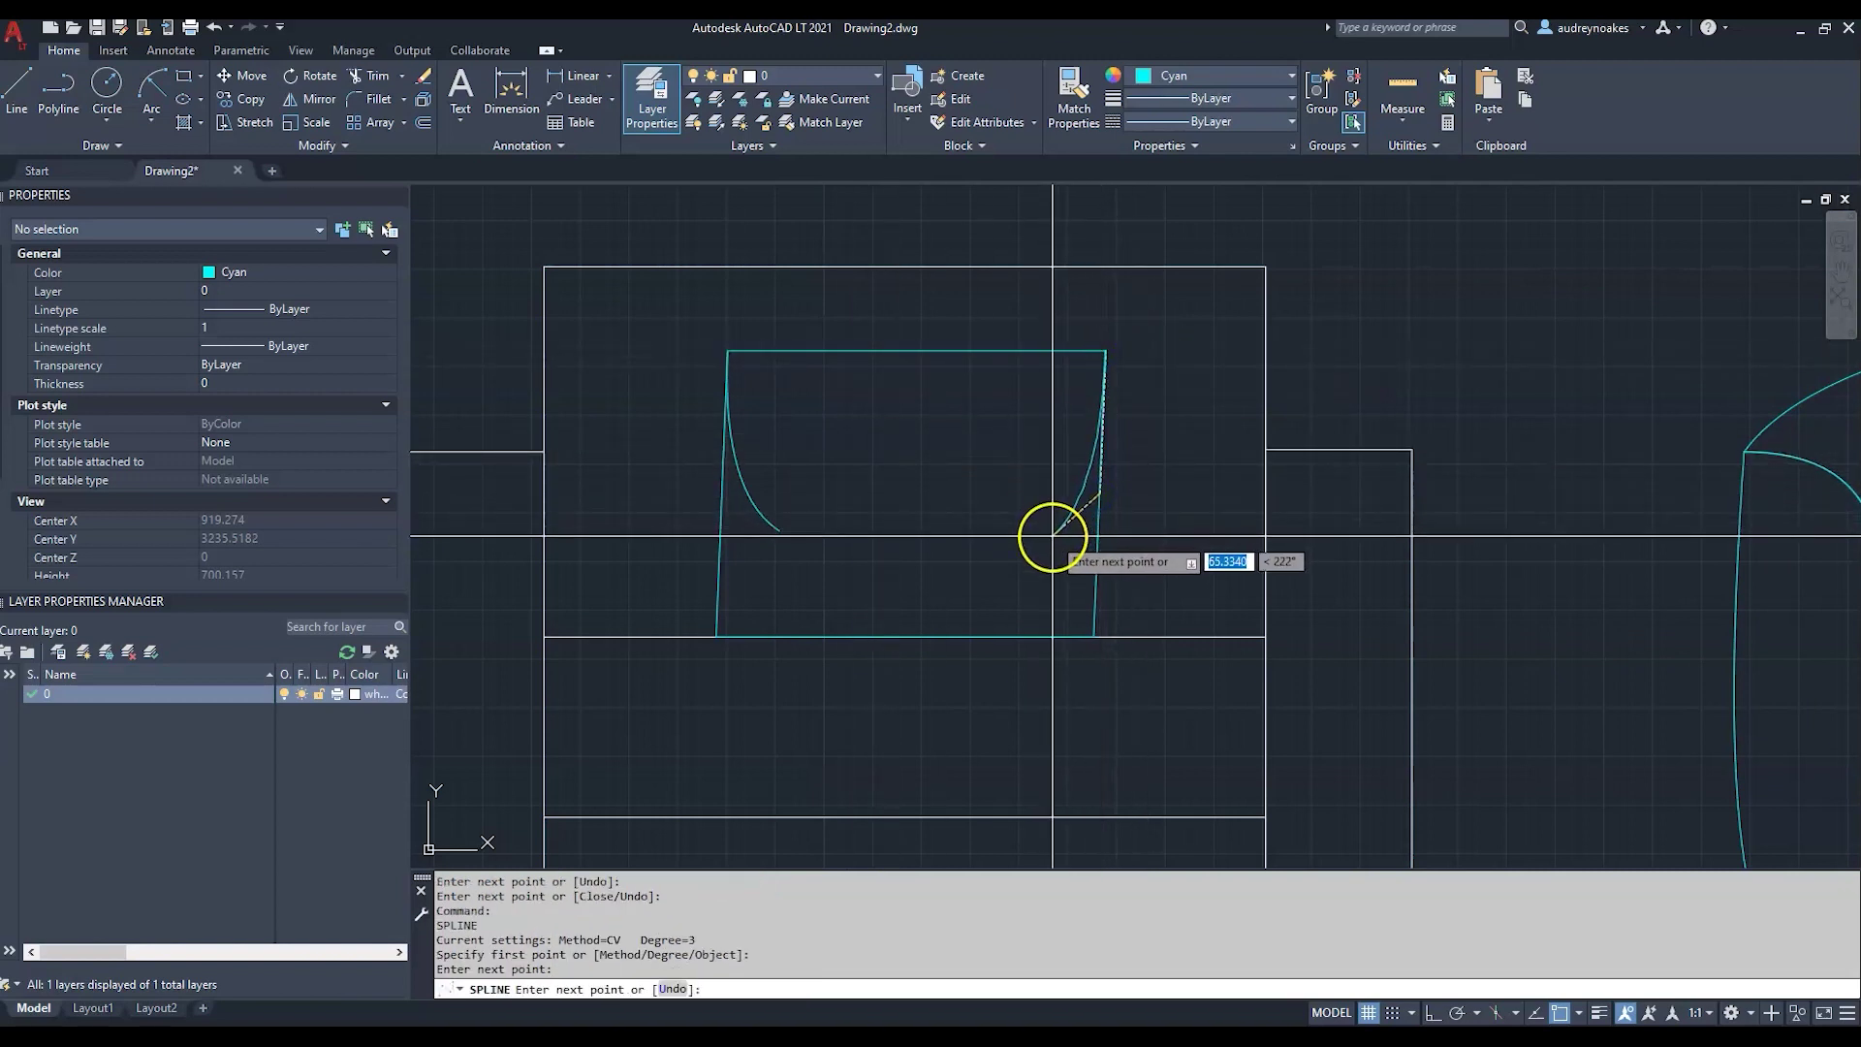
{"action": "key", "text": "Return"}
{"action": "key", "text": "Return"}
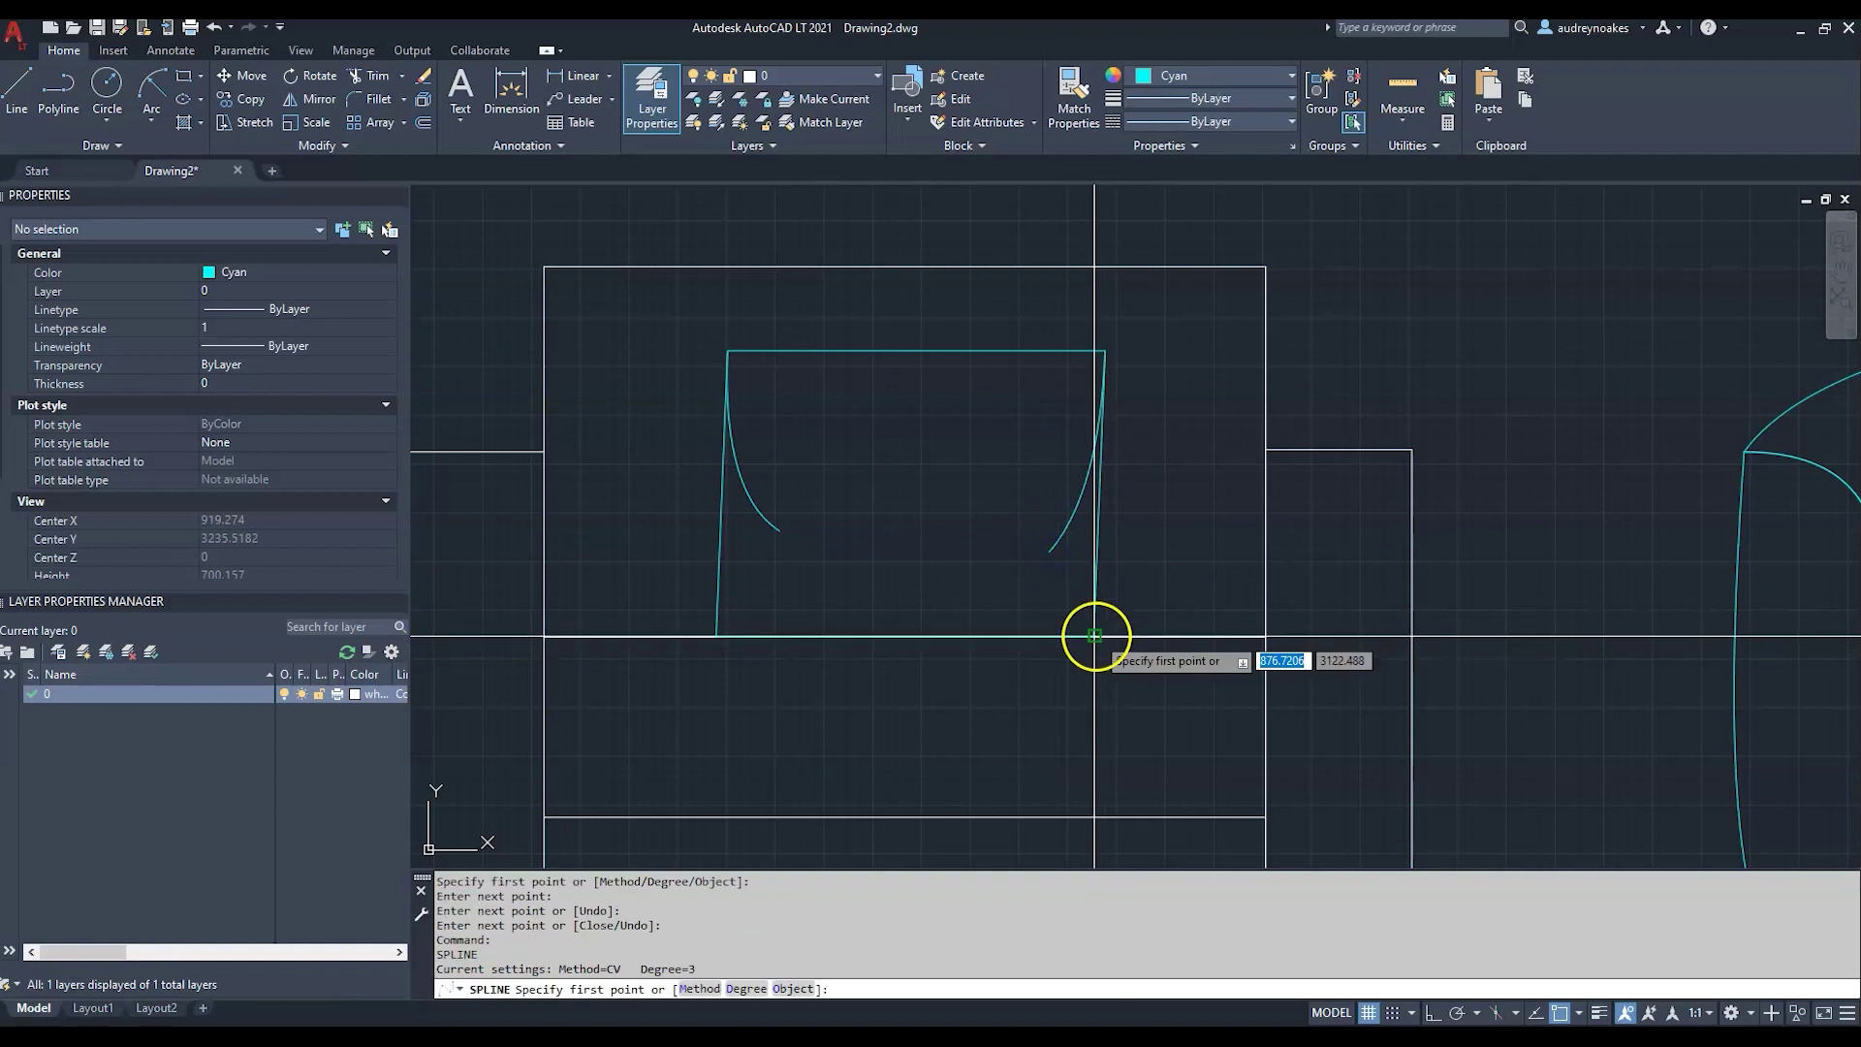
{"action": "left_click", "coordinate": [1095, 636]}
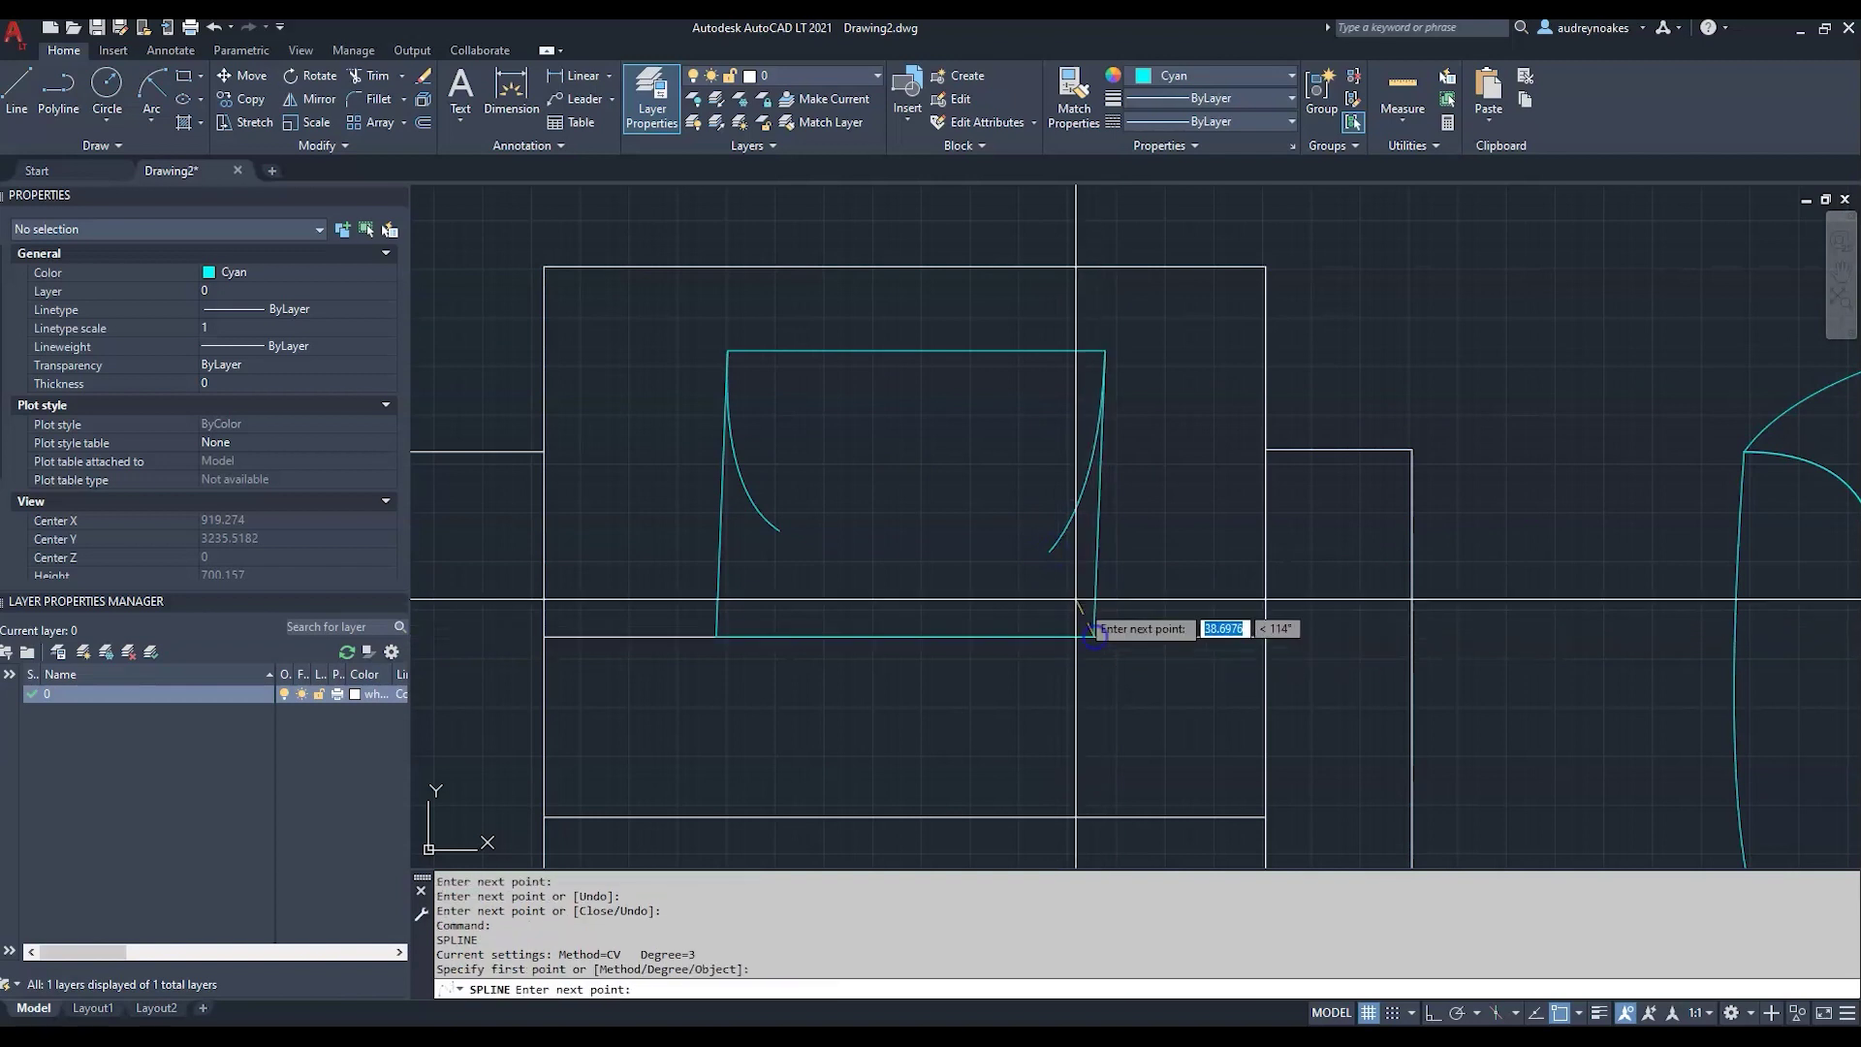
{"action": "left_click", "coordinate": [1100, 492]}
{"action": "scroll", "coordinate": [1096, 440], "scroll_direction": "up", "scroll_amount": 2}
{"action": "key", "text": "Return"}
{"action": "key", "text": "Return"}
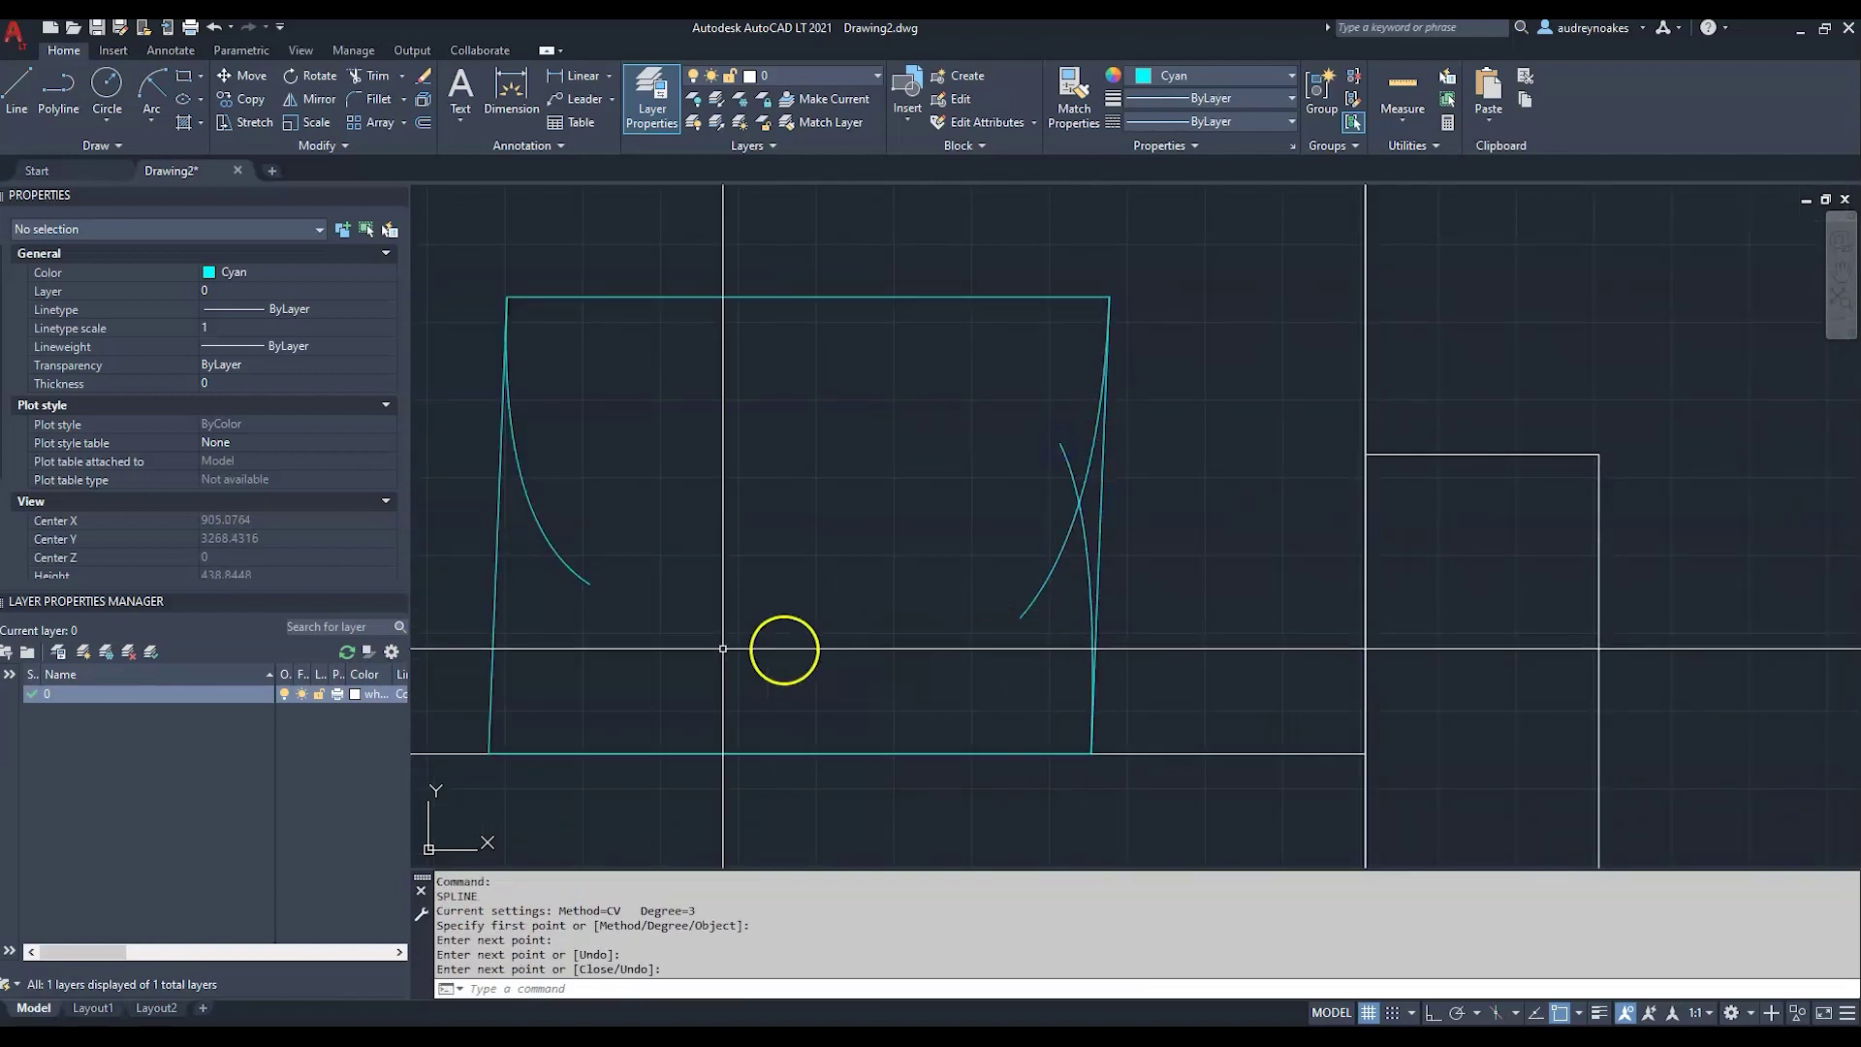
- Draw the lower-left side spline and the first top-edge curve past the cushion's middle
{"action": "left_click", "coordinate": [490, 753]}
{"action": "left_click", "coordinate": [522, 534]}
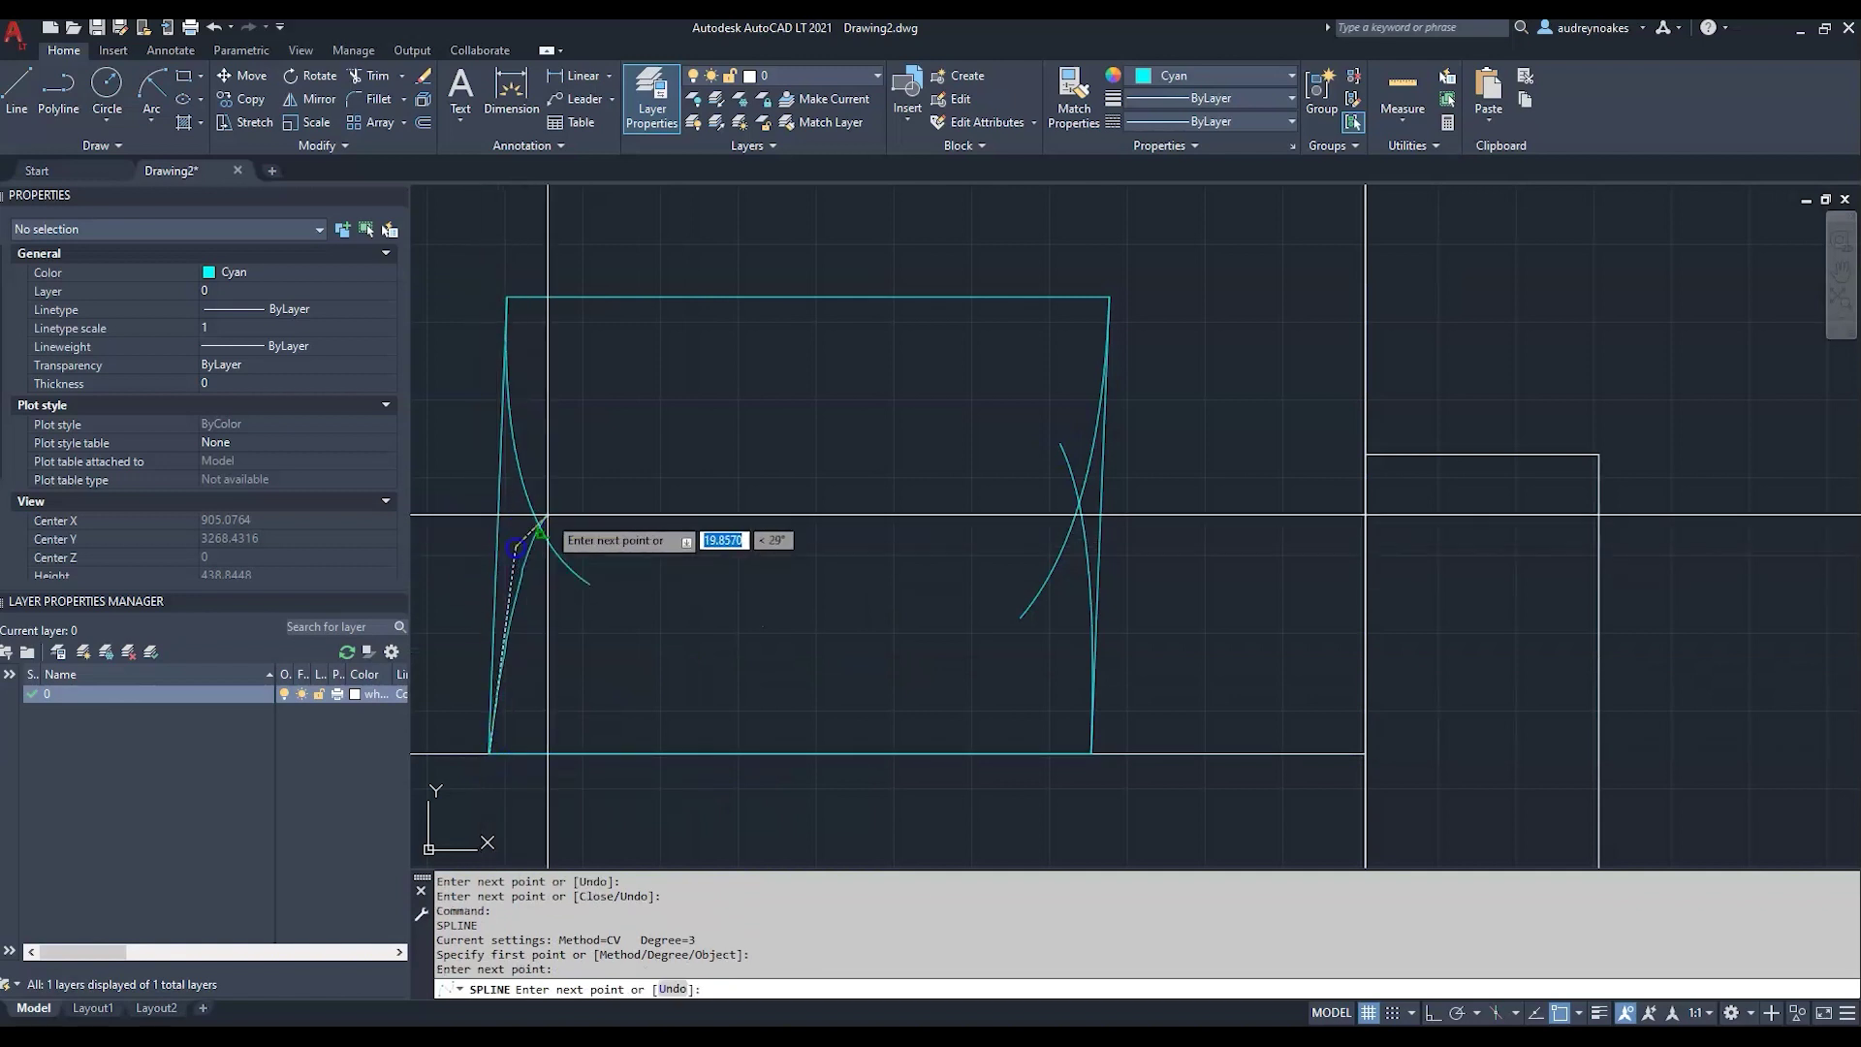
{"action": "left_click", "coordinate": [572, 420]}
{"action": "key", "text": "Return"}
{"action": "key", "text": "Return"}
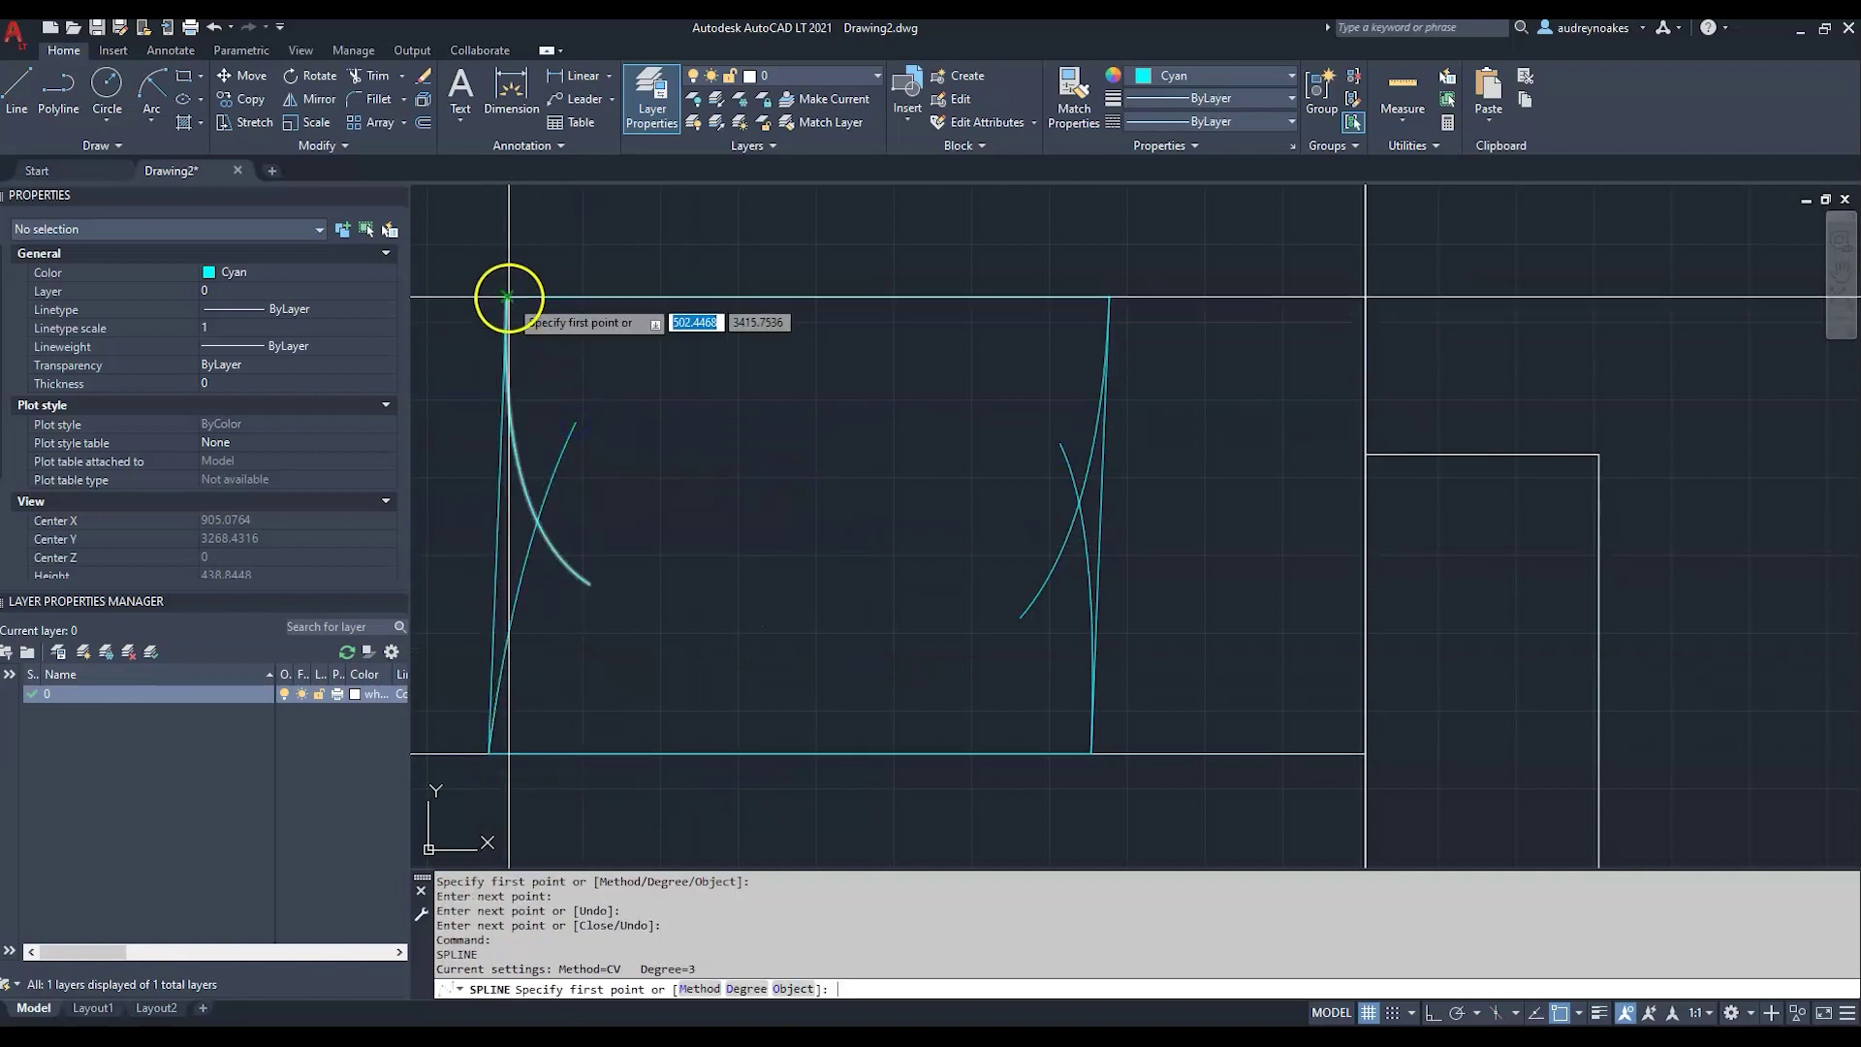
{"action": "left_click", "coordinate": [822, 321]}
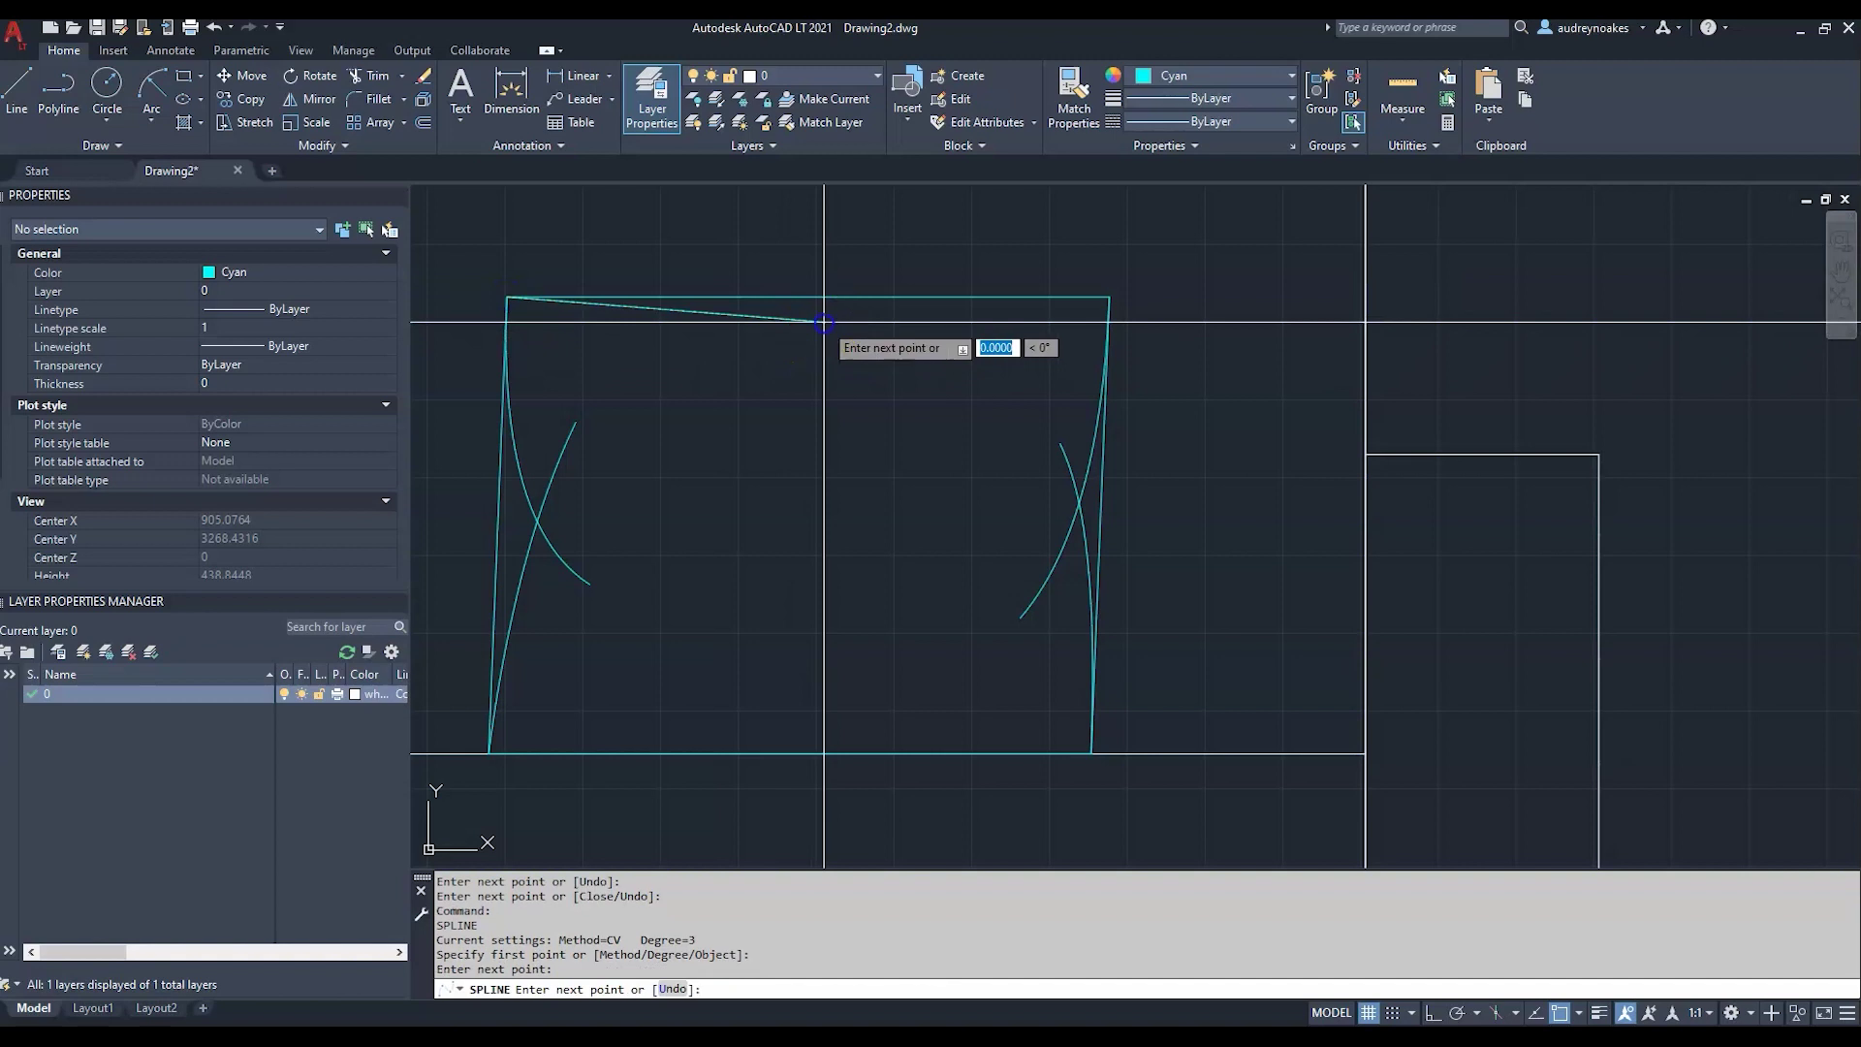
{"action": "left_click", "coordinate": [979, 378]}
{"action": "key", "text": "Return"}
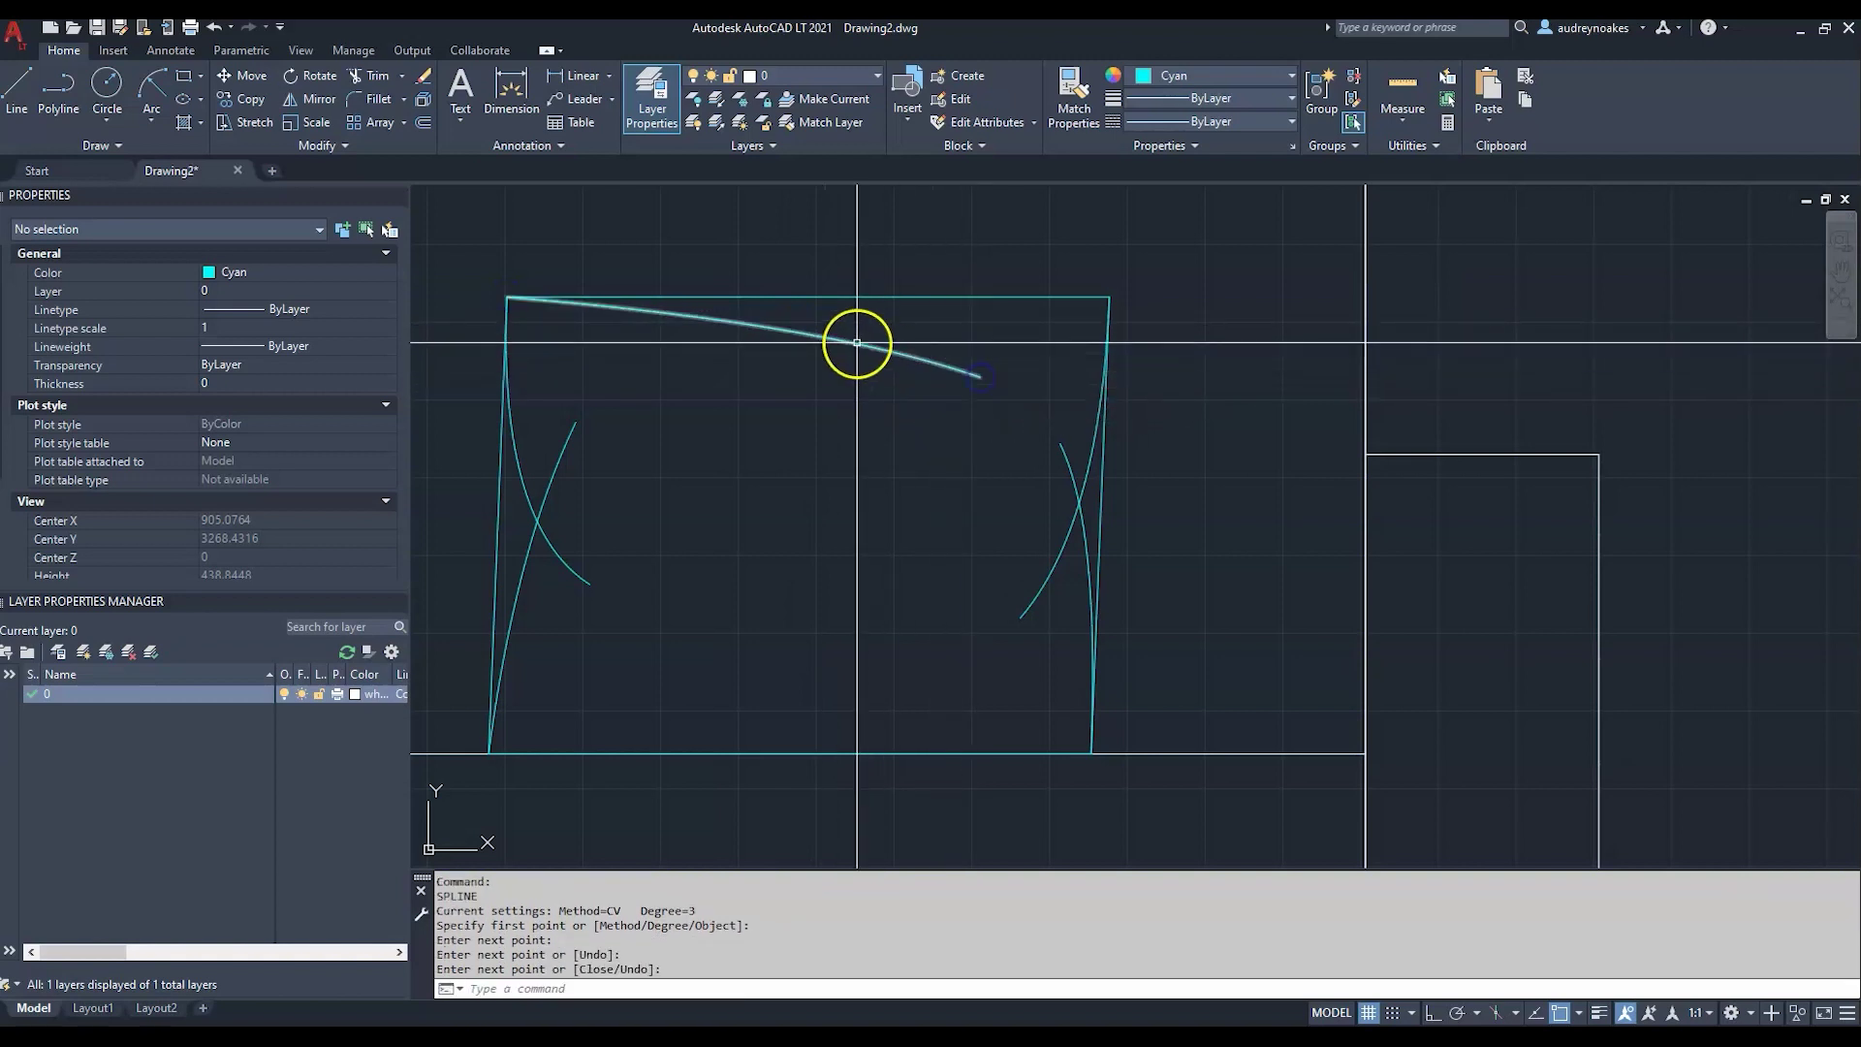
- Draw the second crossing top curve from the top-right corner, then select the cyan guide box
{"action": "key", "text": "Return"}
{"action": "left_click", "coordinate": [1109, 297]}
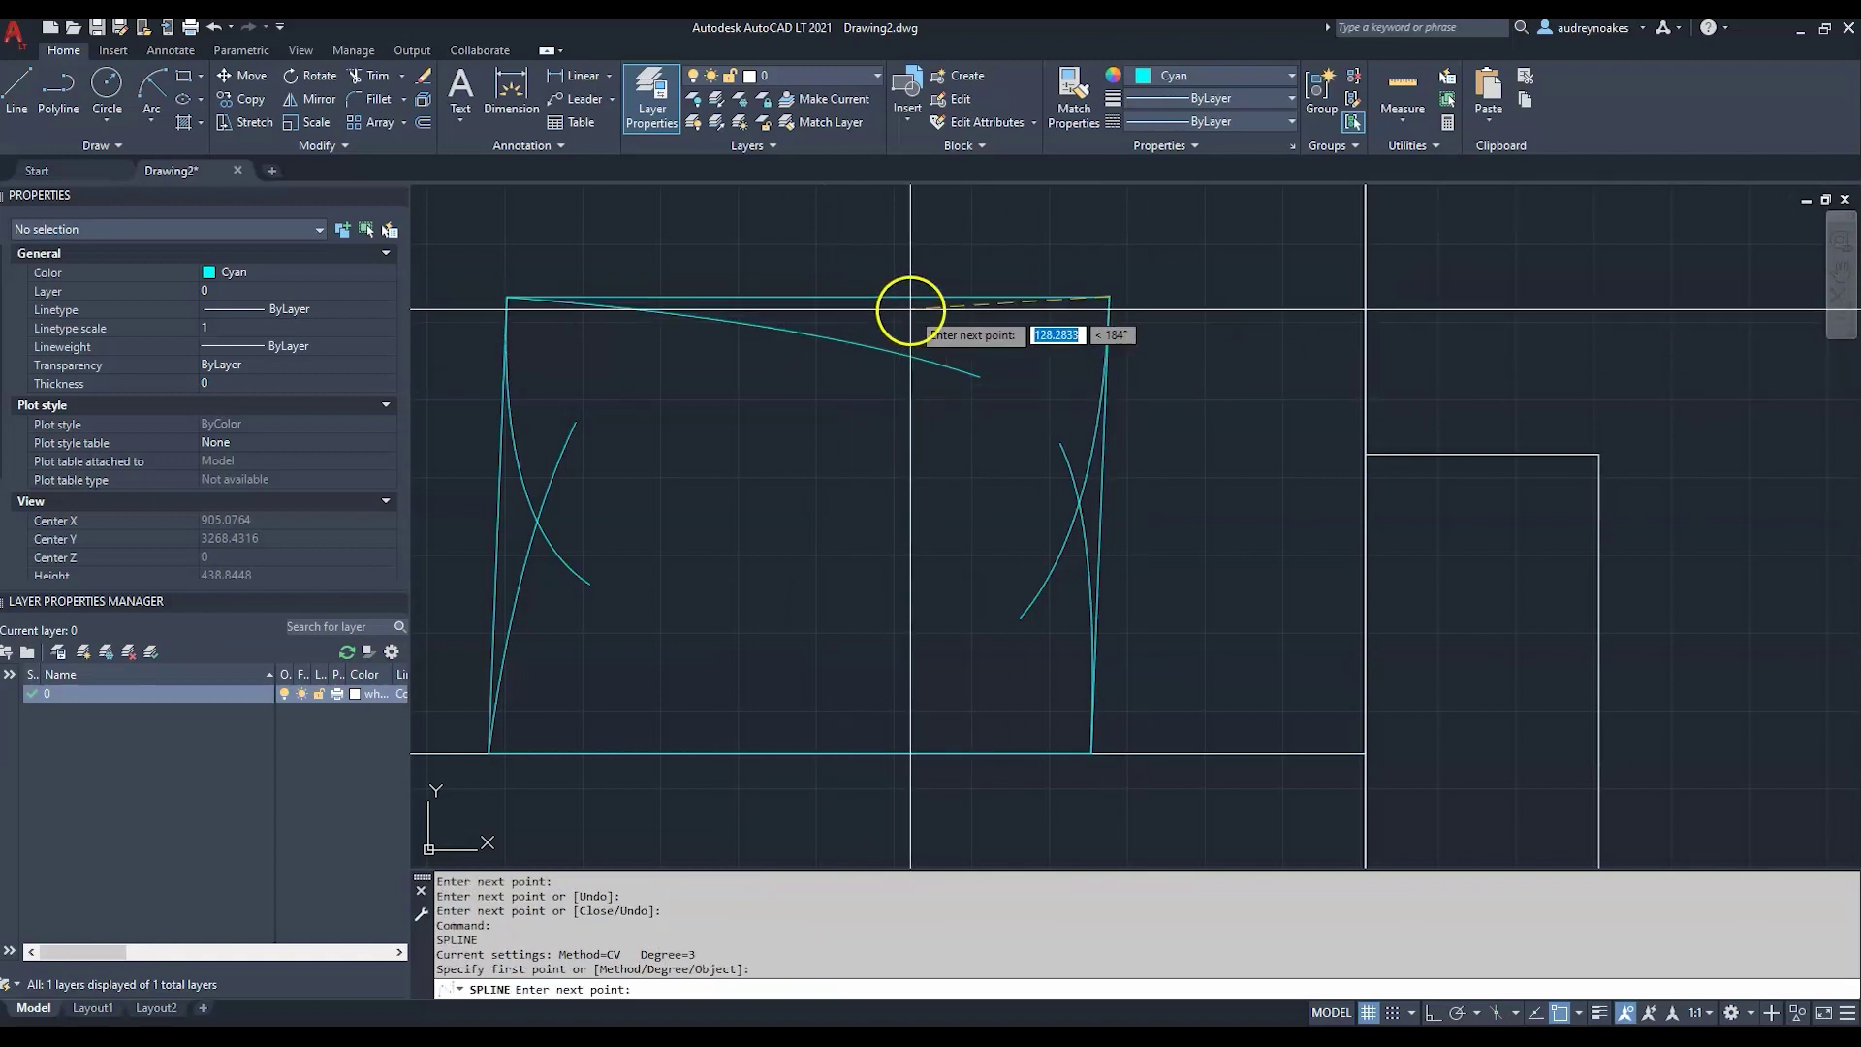
{"action": "left_click", "coordinate": [678, 351]}
{"action": "key", "text": "Return"}
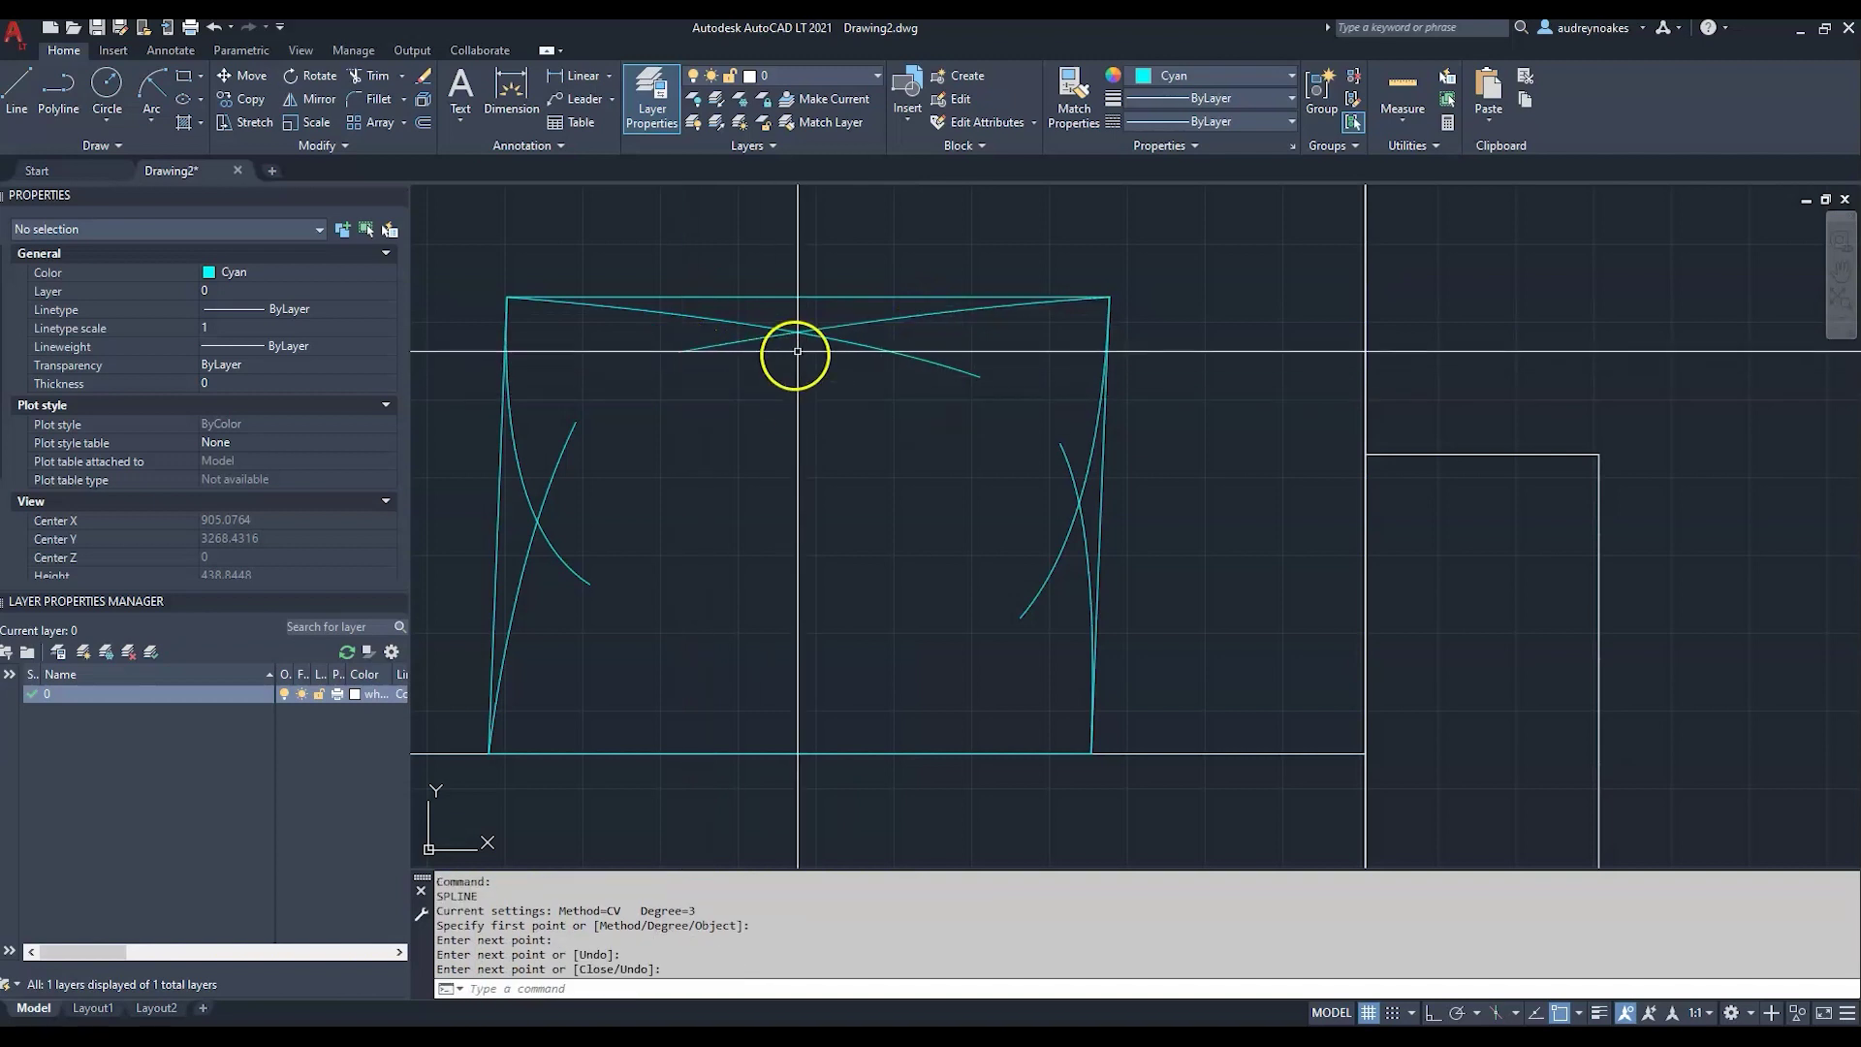
{"action": "left_click", "coordinate": [827, 308]}
{"action": "left_click", "coordinate": [789, 279]}
- Delete the cyan guide box and trim the overhanging ends of the six cushion splines
{"action": "key", "text": "Delete"}
{"action": "left_click", "coordinate": [1159, 252]}
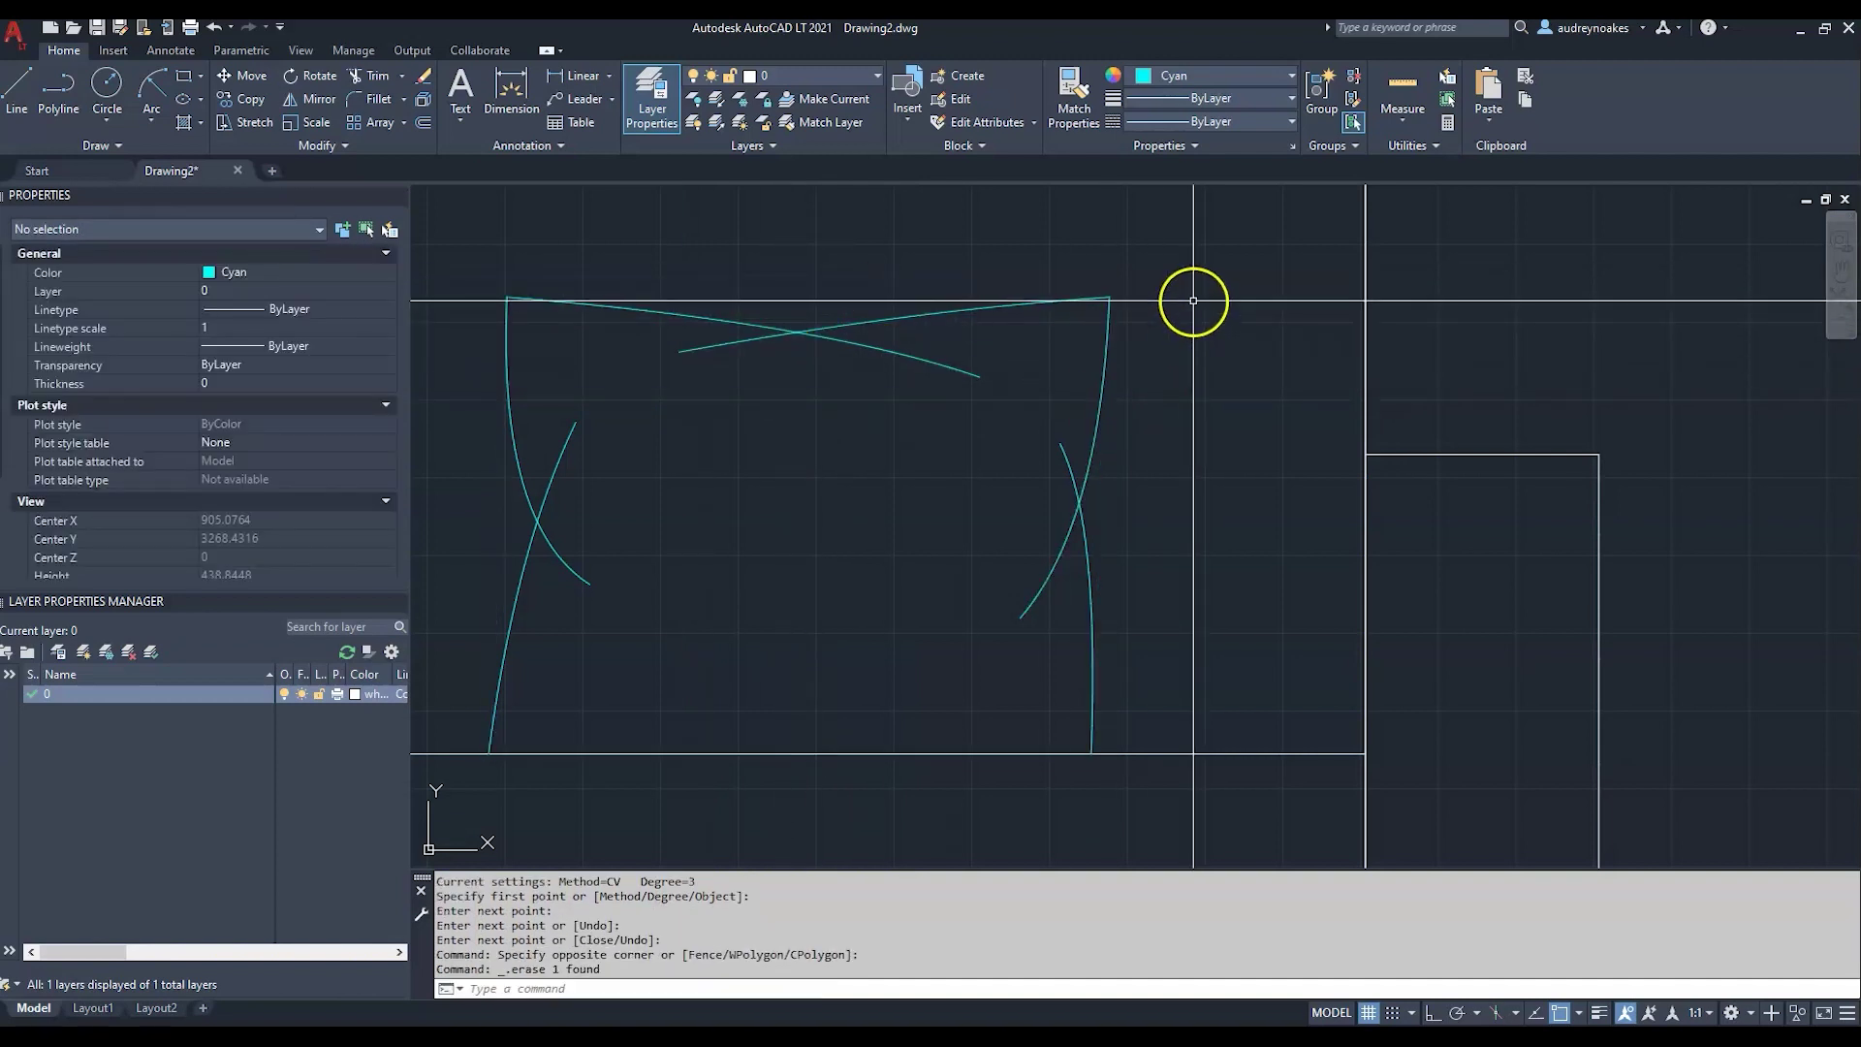
{"action": "left_click", "coordinate": [529, 562]}
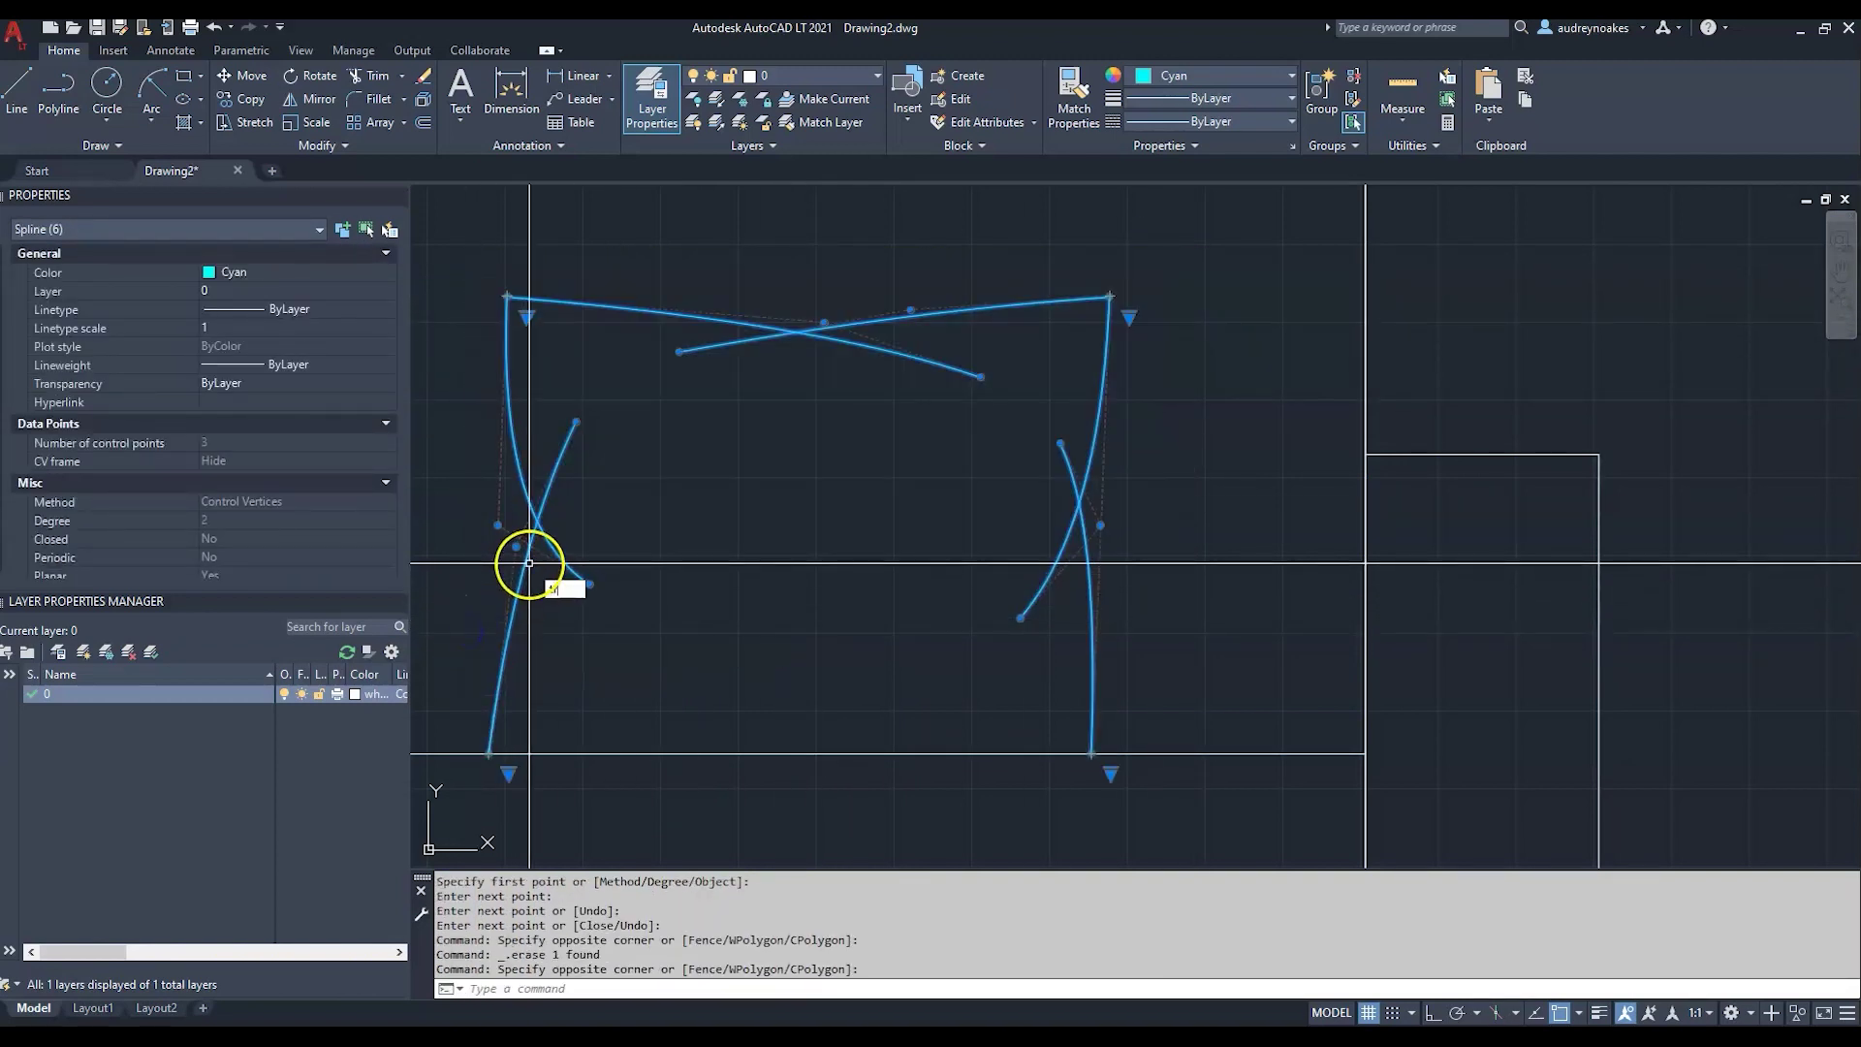
{"action": "type", "text": "tr"}
{"action": "key", "text": "Return"}
{"action": "left_click", "coordinate": [747, 343]}
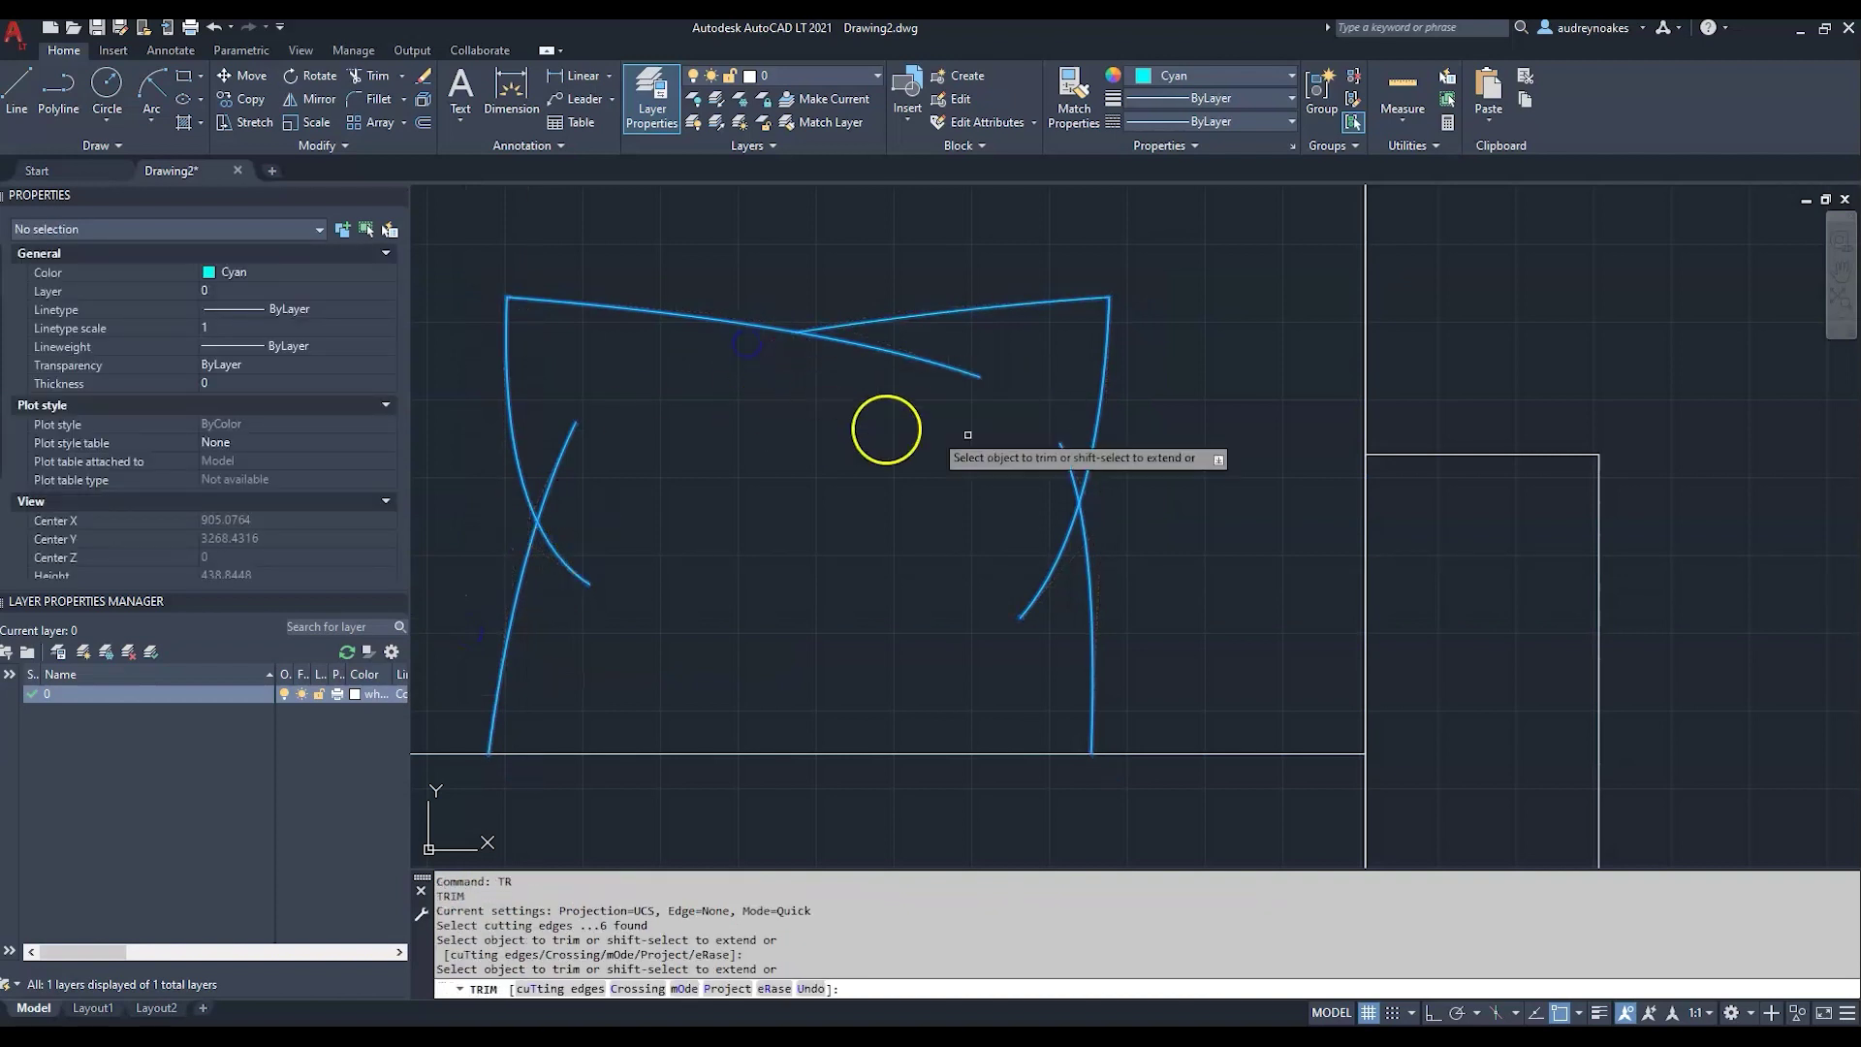
{"action": "left_click_drag", "start_coordinate": [581, 478], "coordinate": [555, 449]}
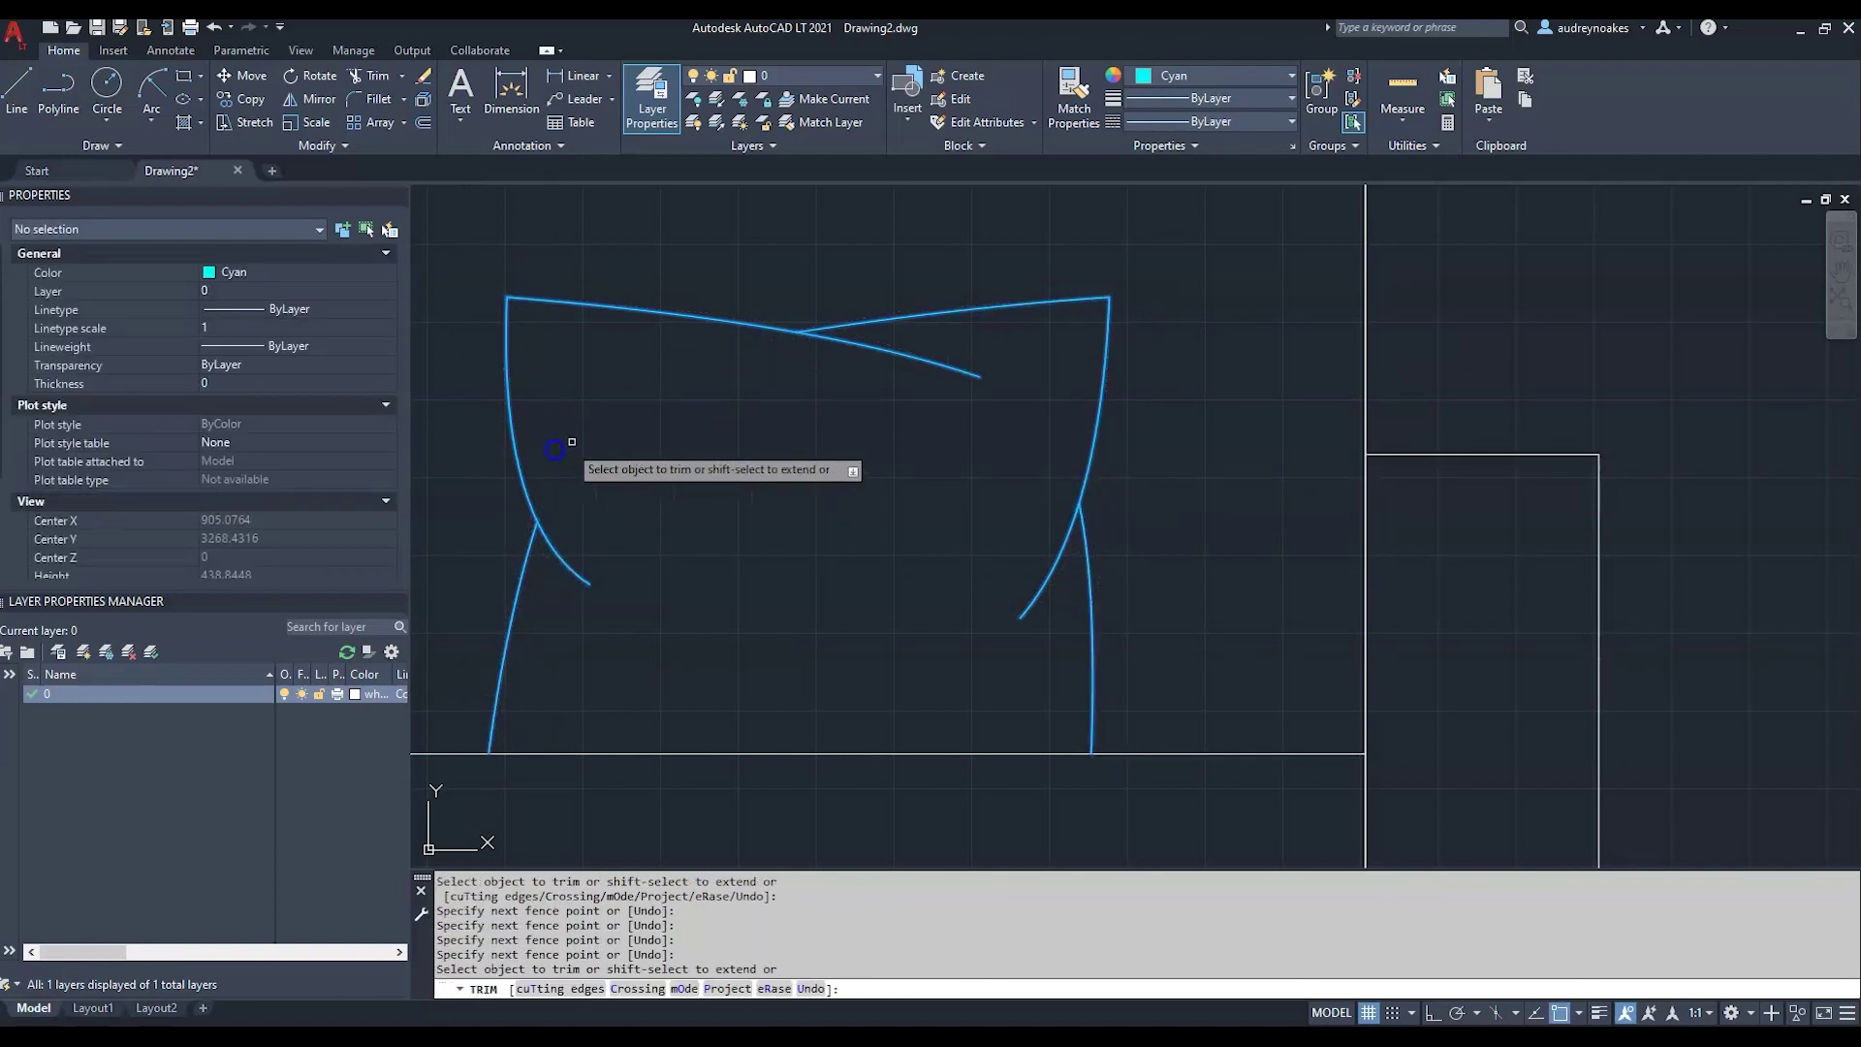
{"action": "key", "text": "Return"}
- Select the six finished pillow splines and copy them to the clipboard
{"action": "scroll", "coordinate": [727, 457], "scroll_direction": "down", "scroll_amount": 6}
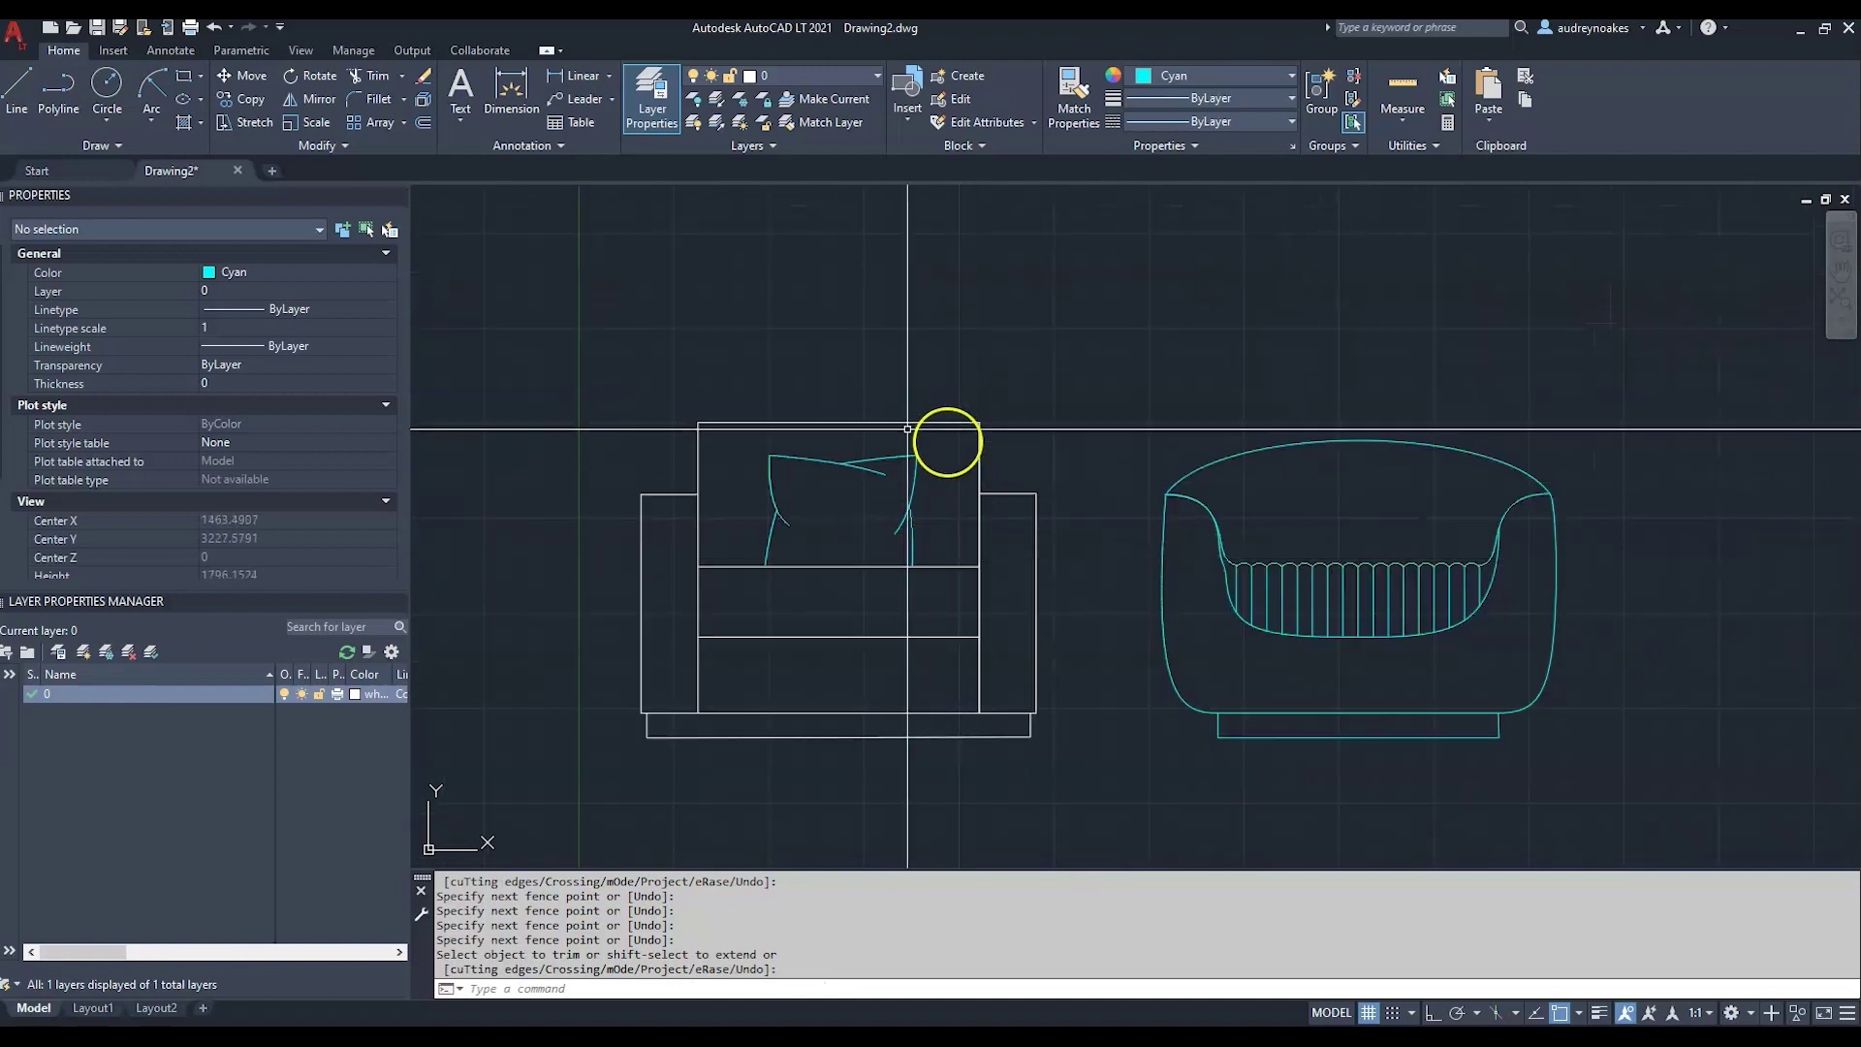
{"action": "left_click", "coordinate": [1050, 439]}
{"action": "left_click", "coordinate": [710, 573]}
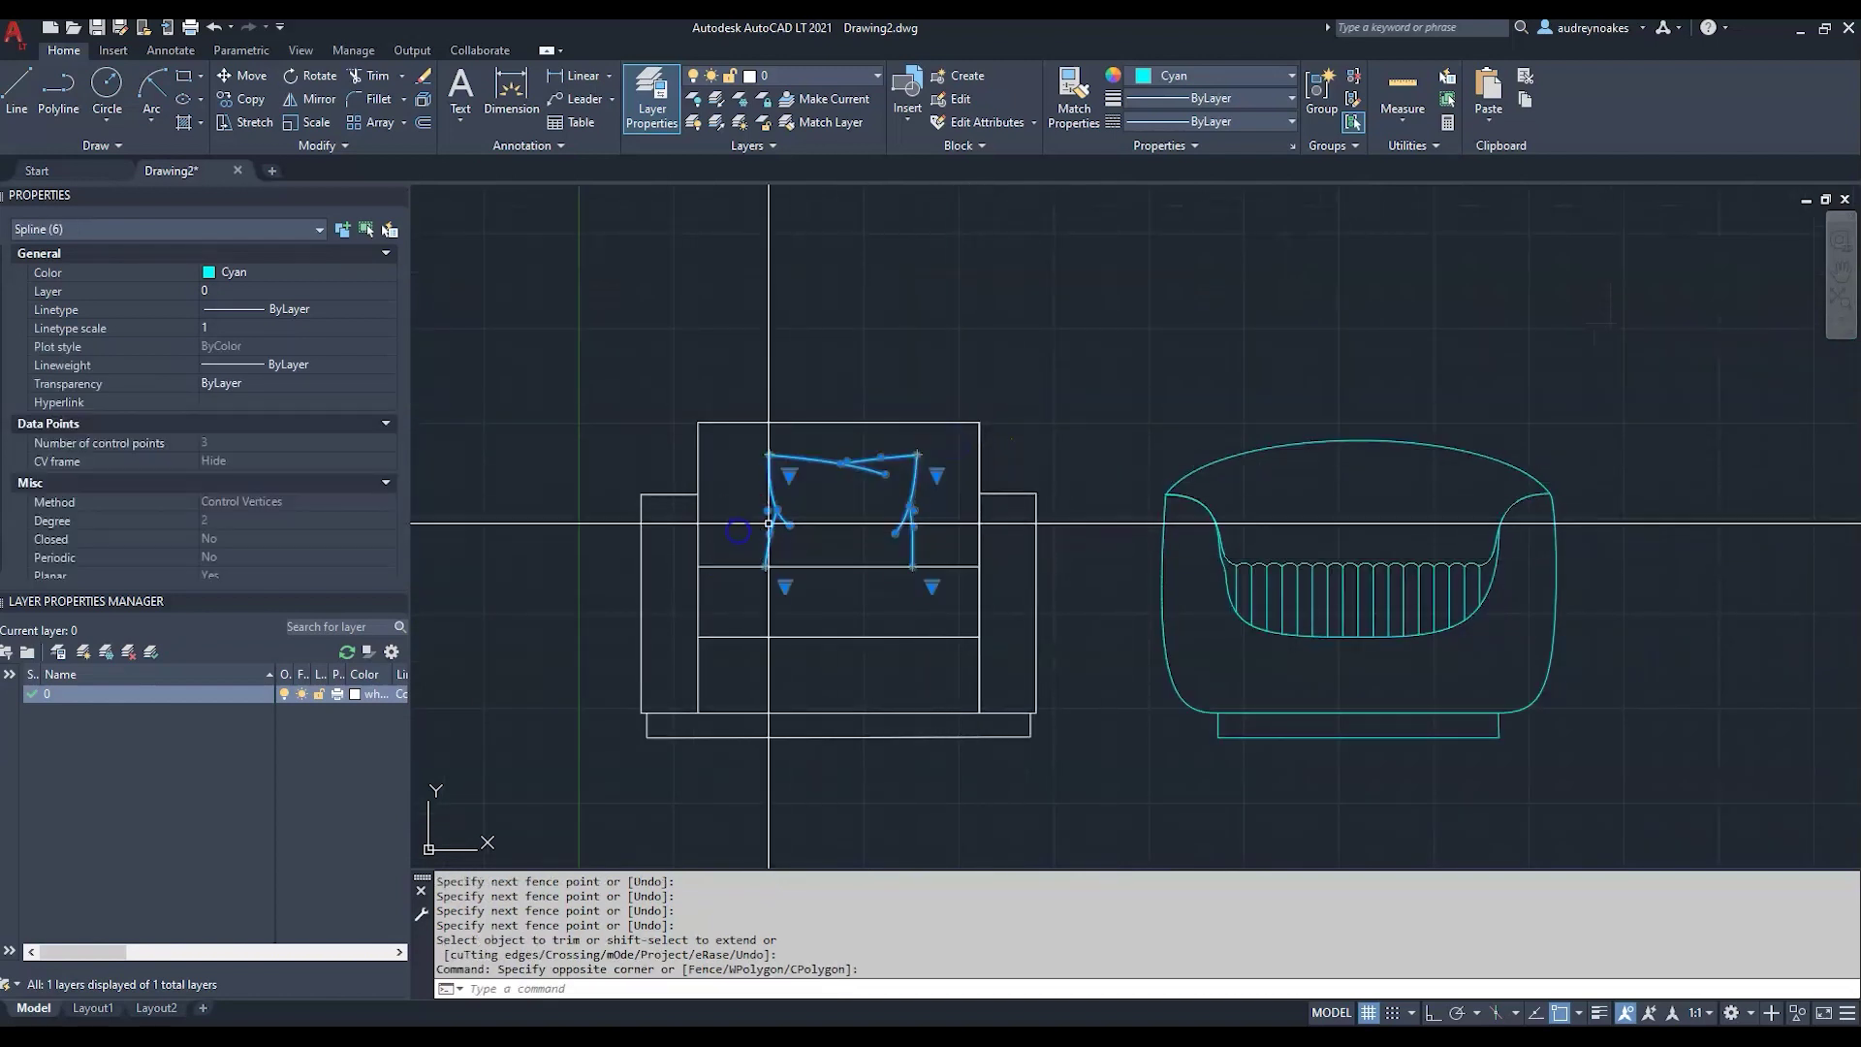
{"action": "key", "text": "ctrl+c"}
- Paste the pillow copy into the rounded chair's backrest
{"action": "key", "text": "ctrl+v"}
{"action": "scroll", "coordinate": [1251, 572], "scroll_direction": "up", "scroll_amount": 4}
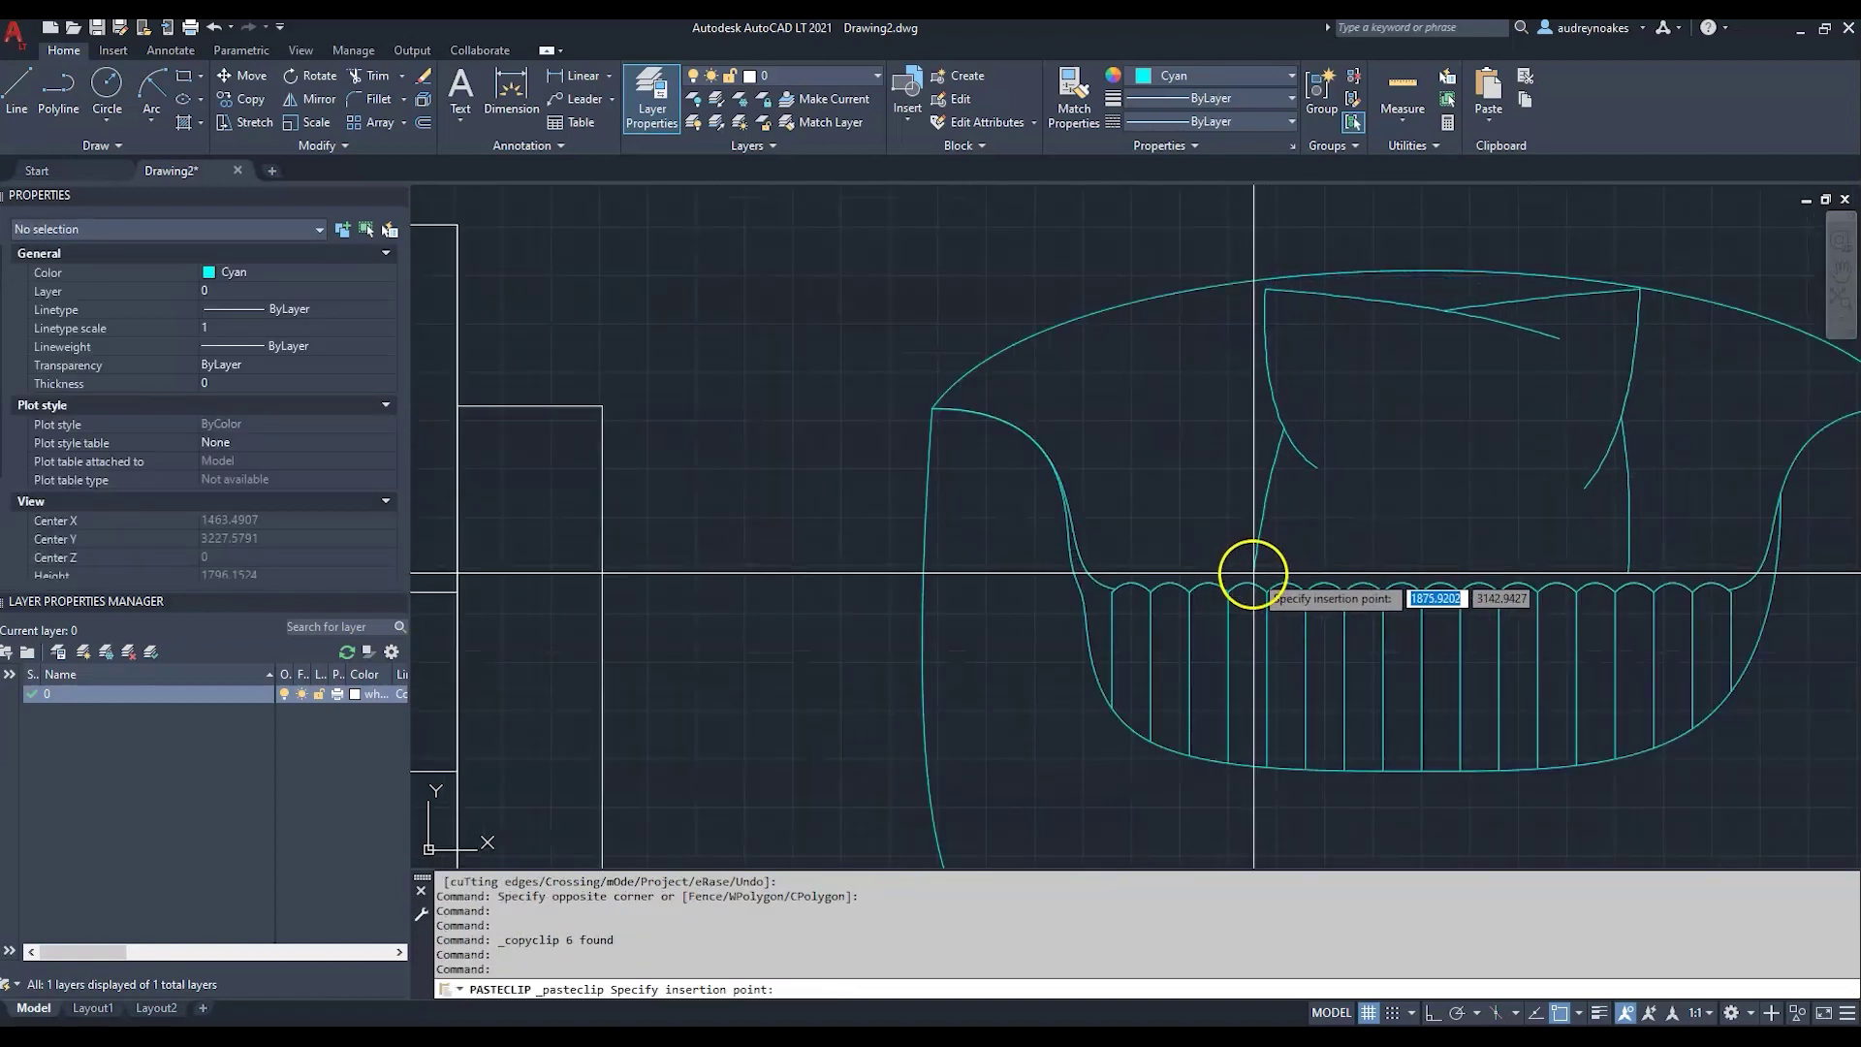
{"action": "left_click", "coordinate": [1247, 573]}
{"action": "scroll", "coordinate": [1175, 465], "scroll_direction": "up", "scroll_amount": 6}
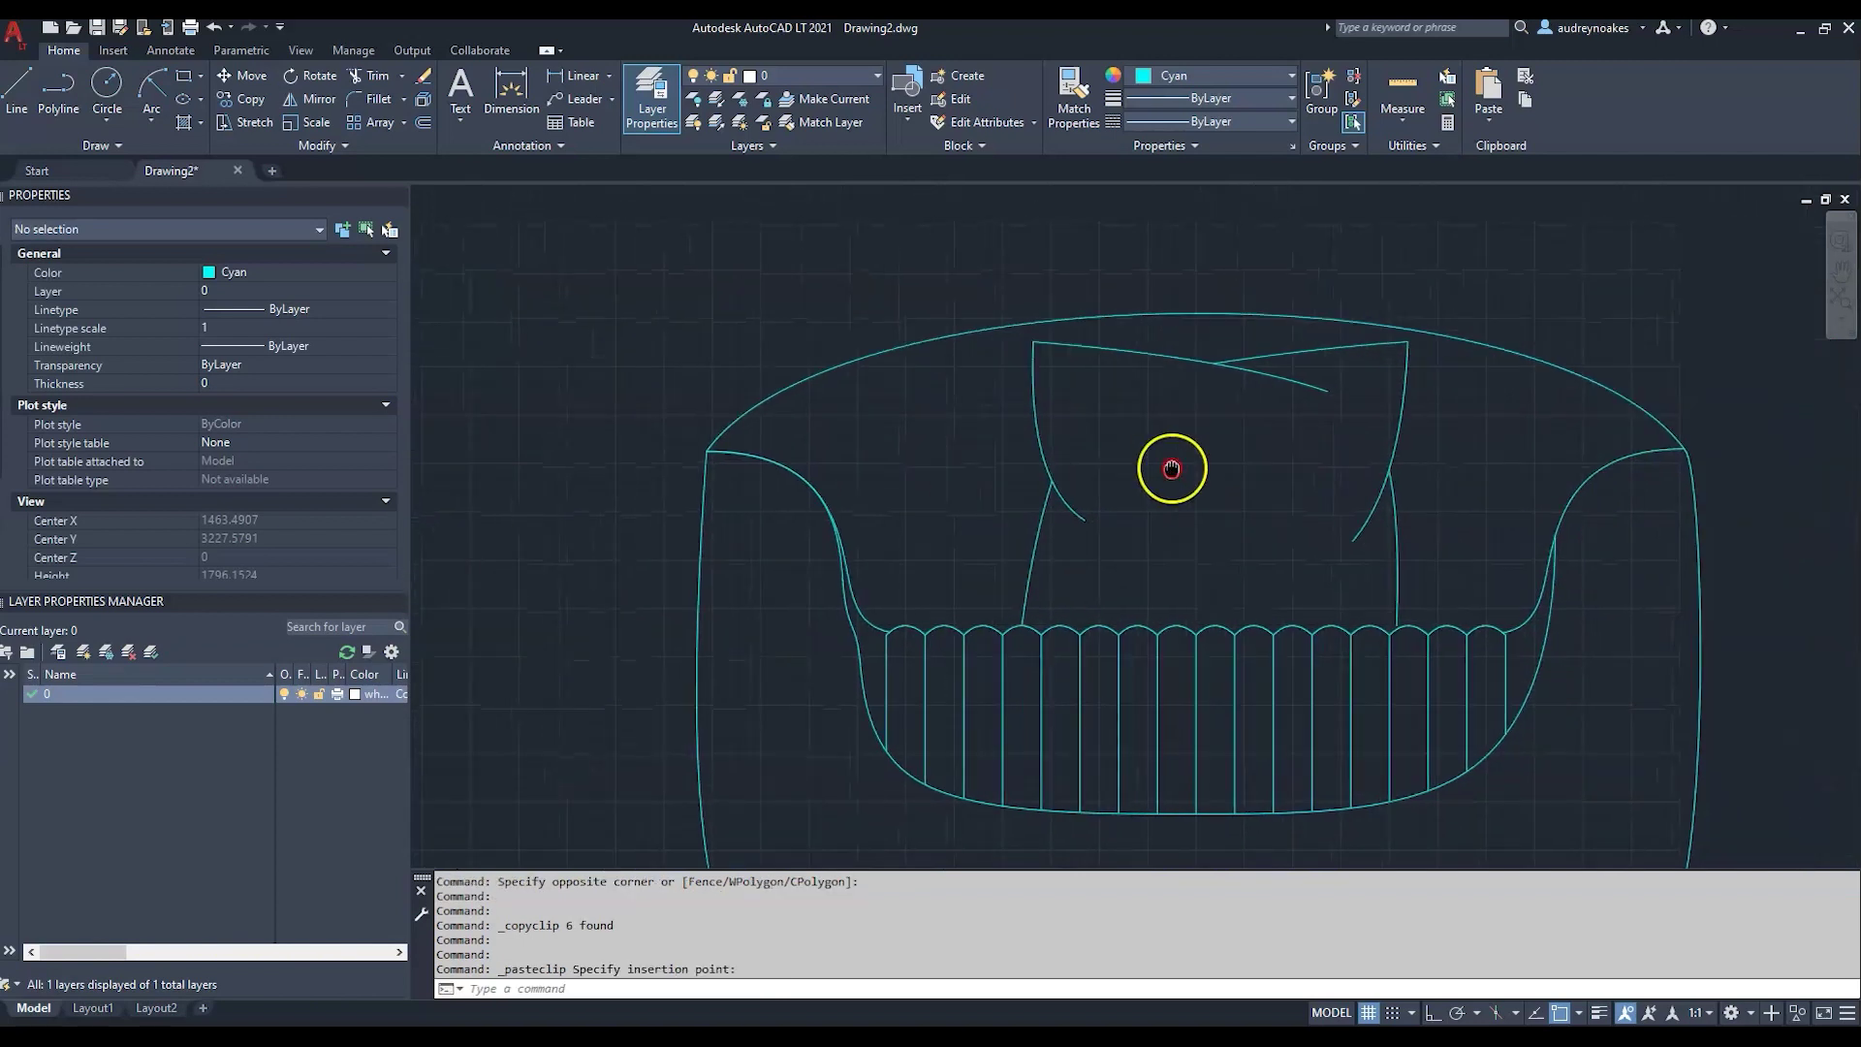
- Cancel a grip stretch on a pillow side curve and pan to show both chairs
{"action": "left_click", "coordinate": [1376, 584]}
{"action": "left_click", "coordinate": [1201, 760]}
{"action": "left_click", "coordinate": [1204, 757]}
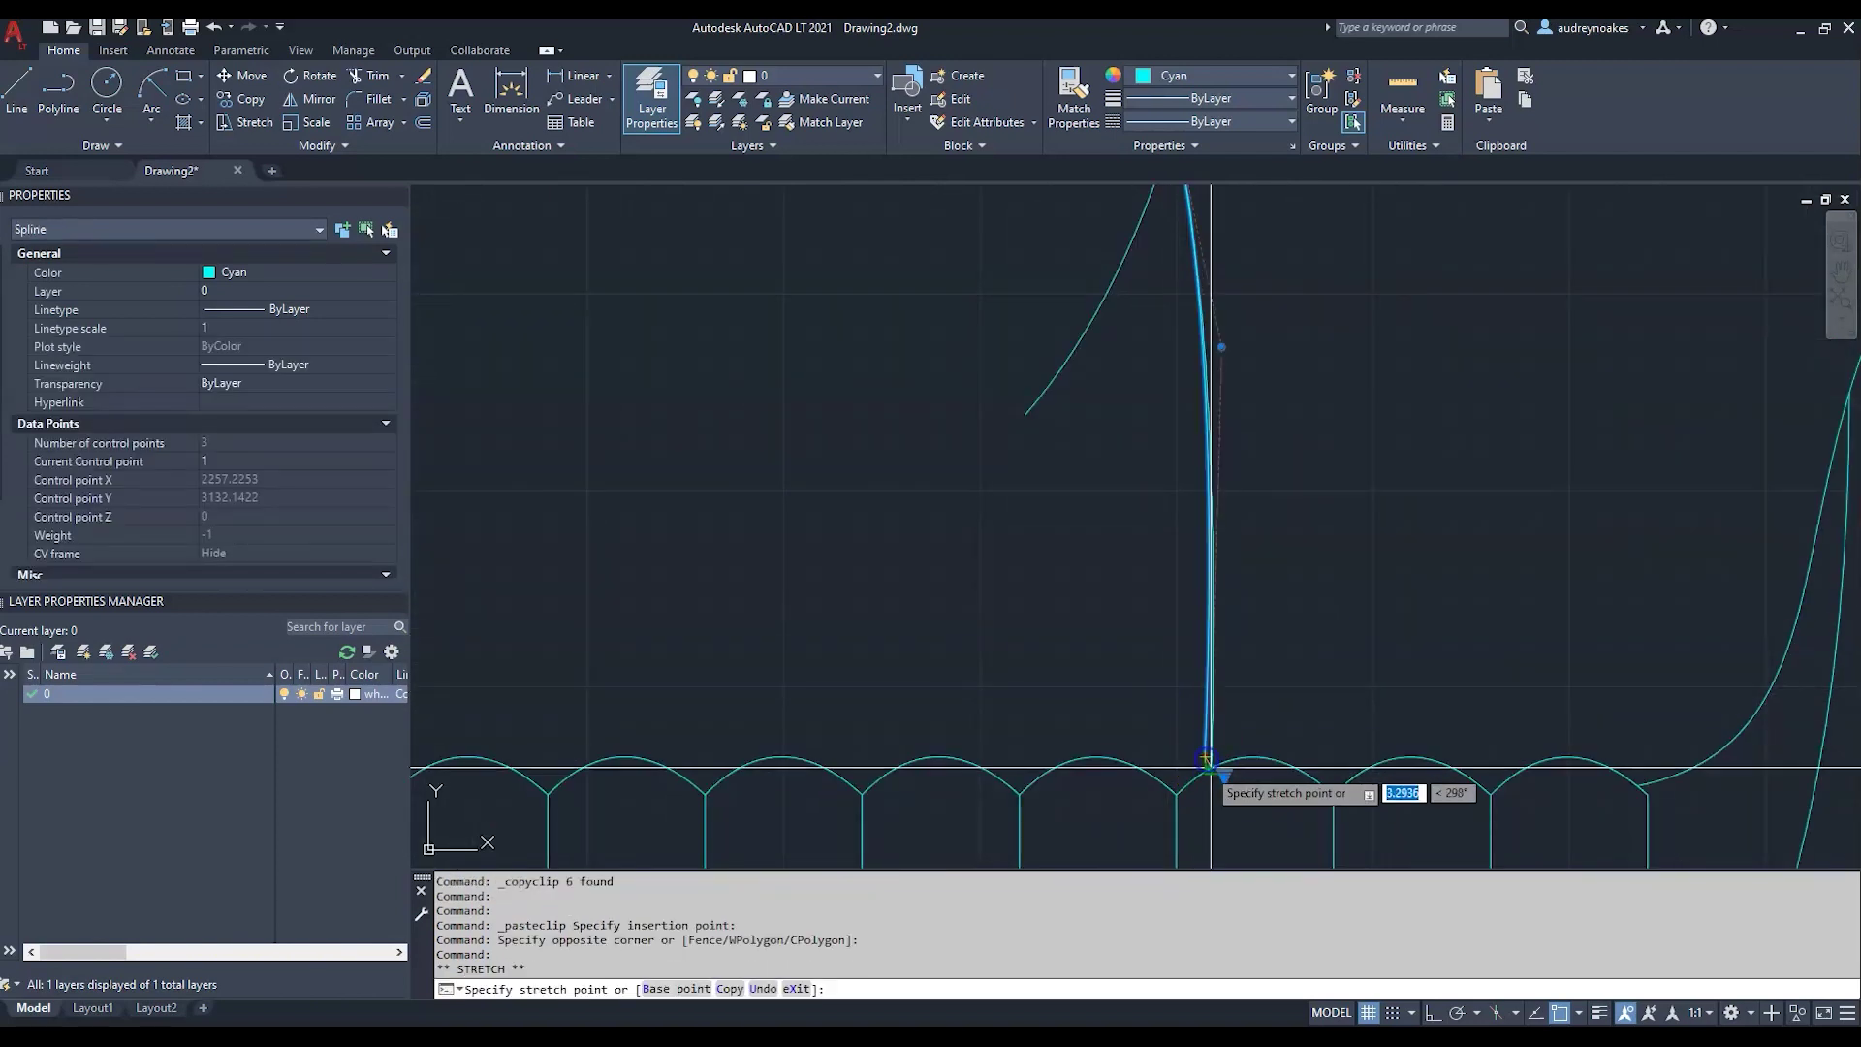
{"action": "scroll", "coordinate": [1217, 741], "scroll_direction": "down", "scroll_amount": 8}
{"action": "key", "text": "Escape"}
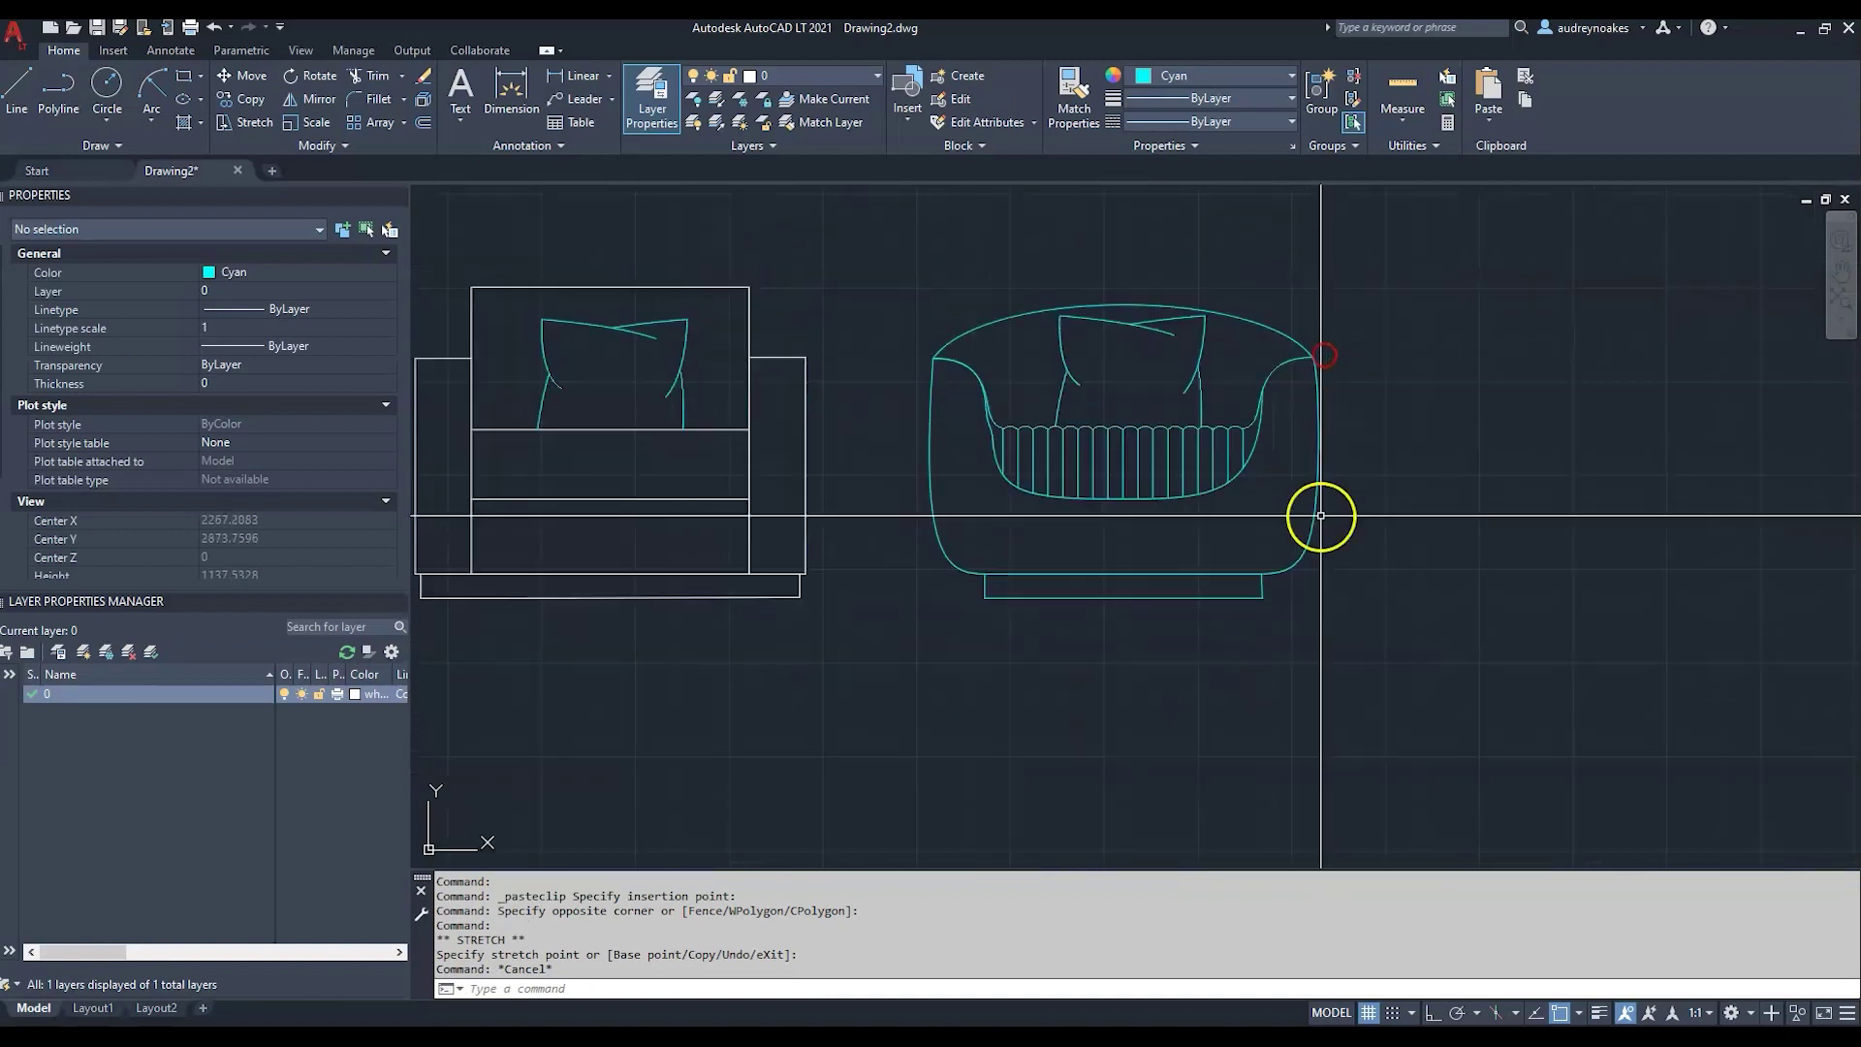
{"action": "middle_click_drag", "start_coordinate": [1265, 765], "coordinate": [1493, 834]}
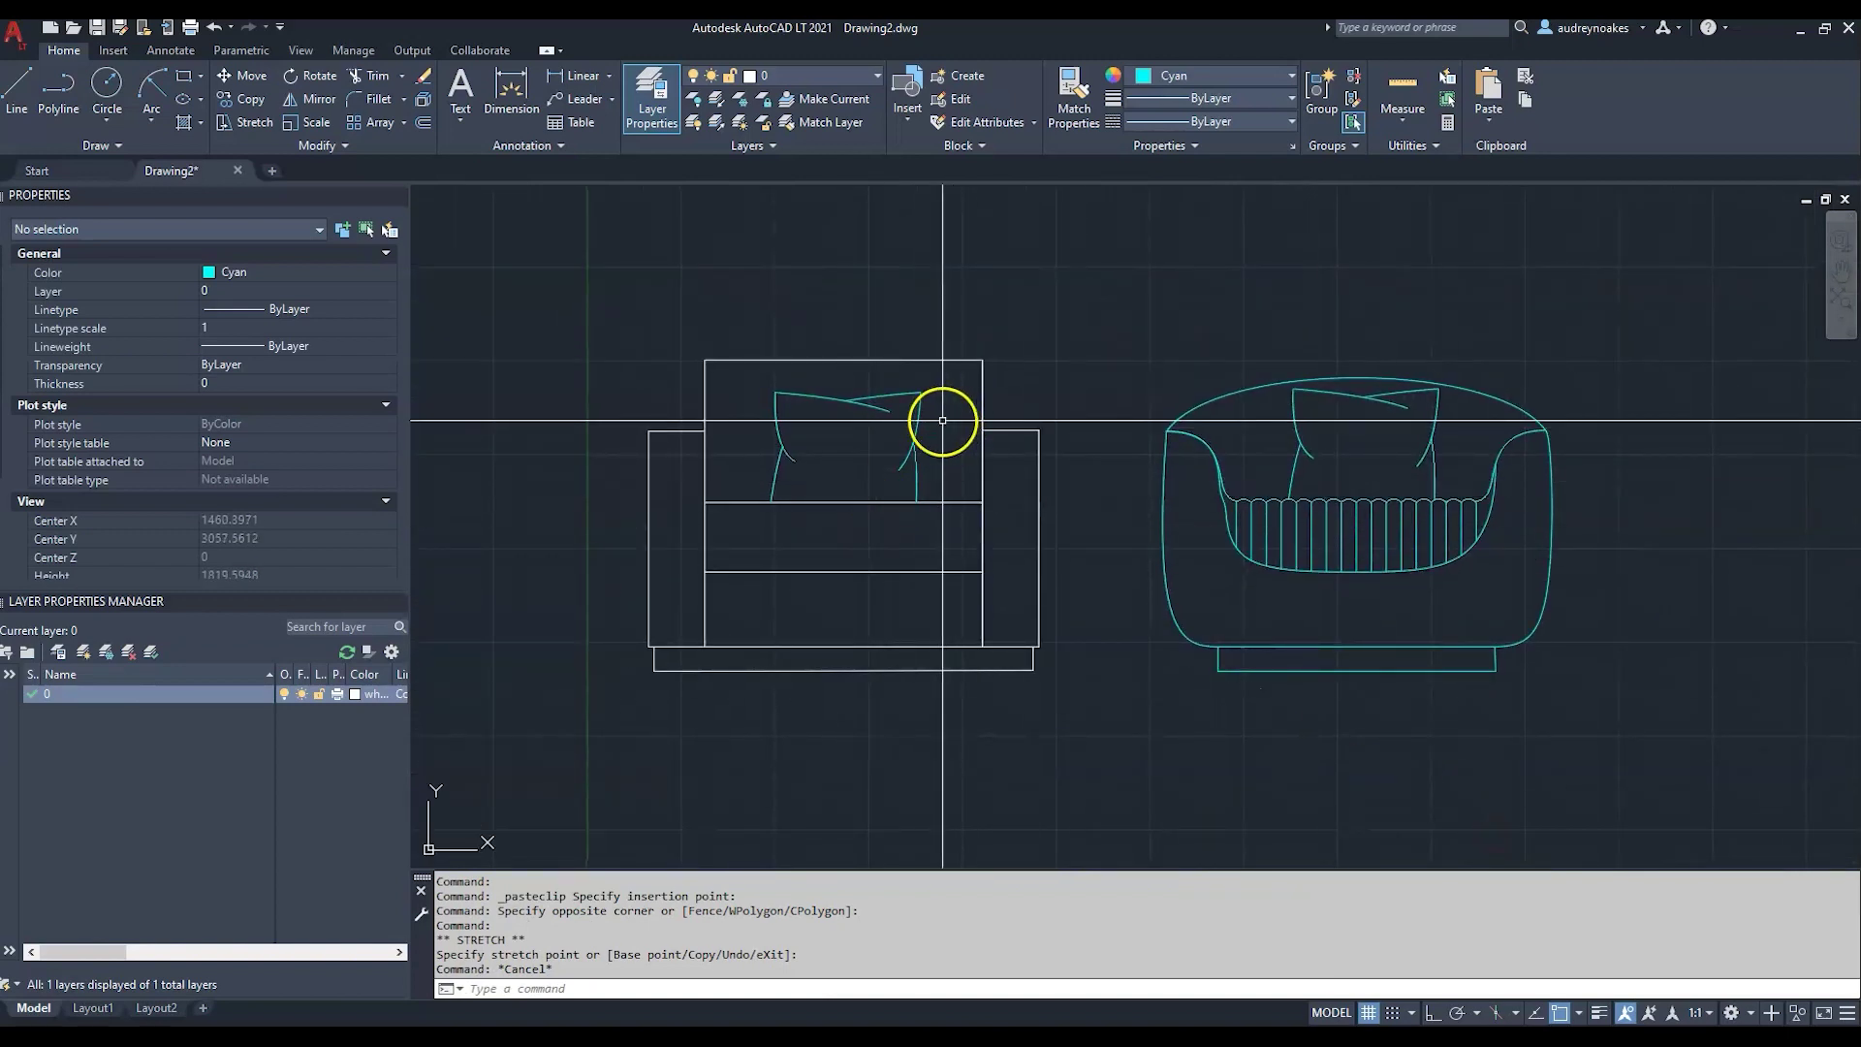
{"action": "scroll", "coordinate": [1238, 665], "scroll_direction": "down", "scroll_amount": 3}
{"action": "scroll", "coordinate": [1435, 644], "scroll_direction": "up", "scroll_amount": 3}
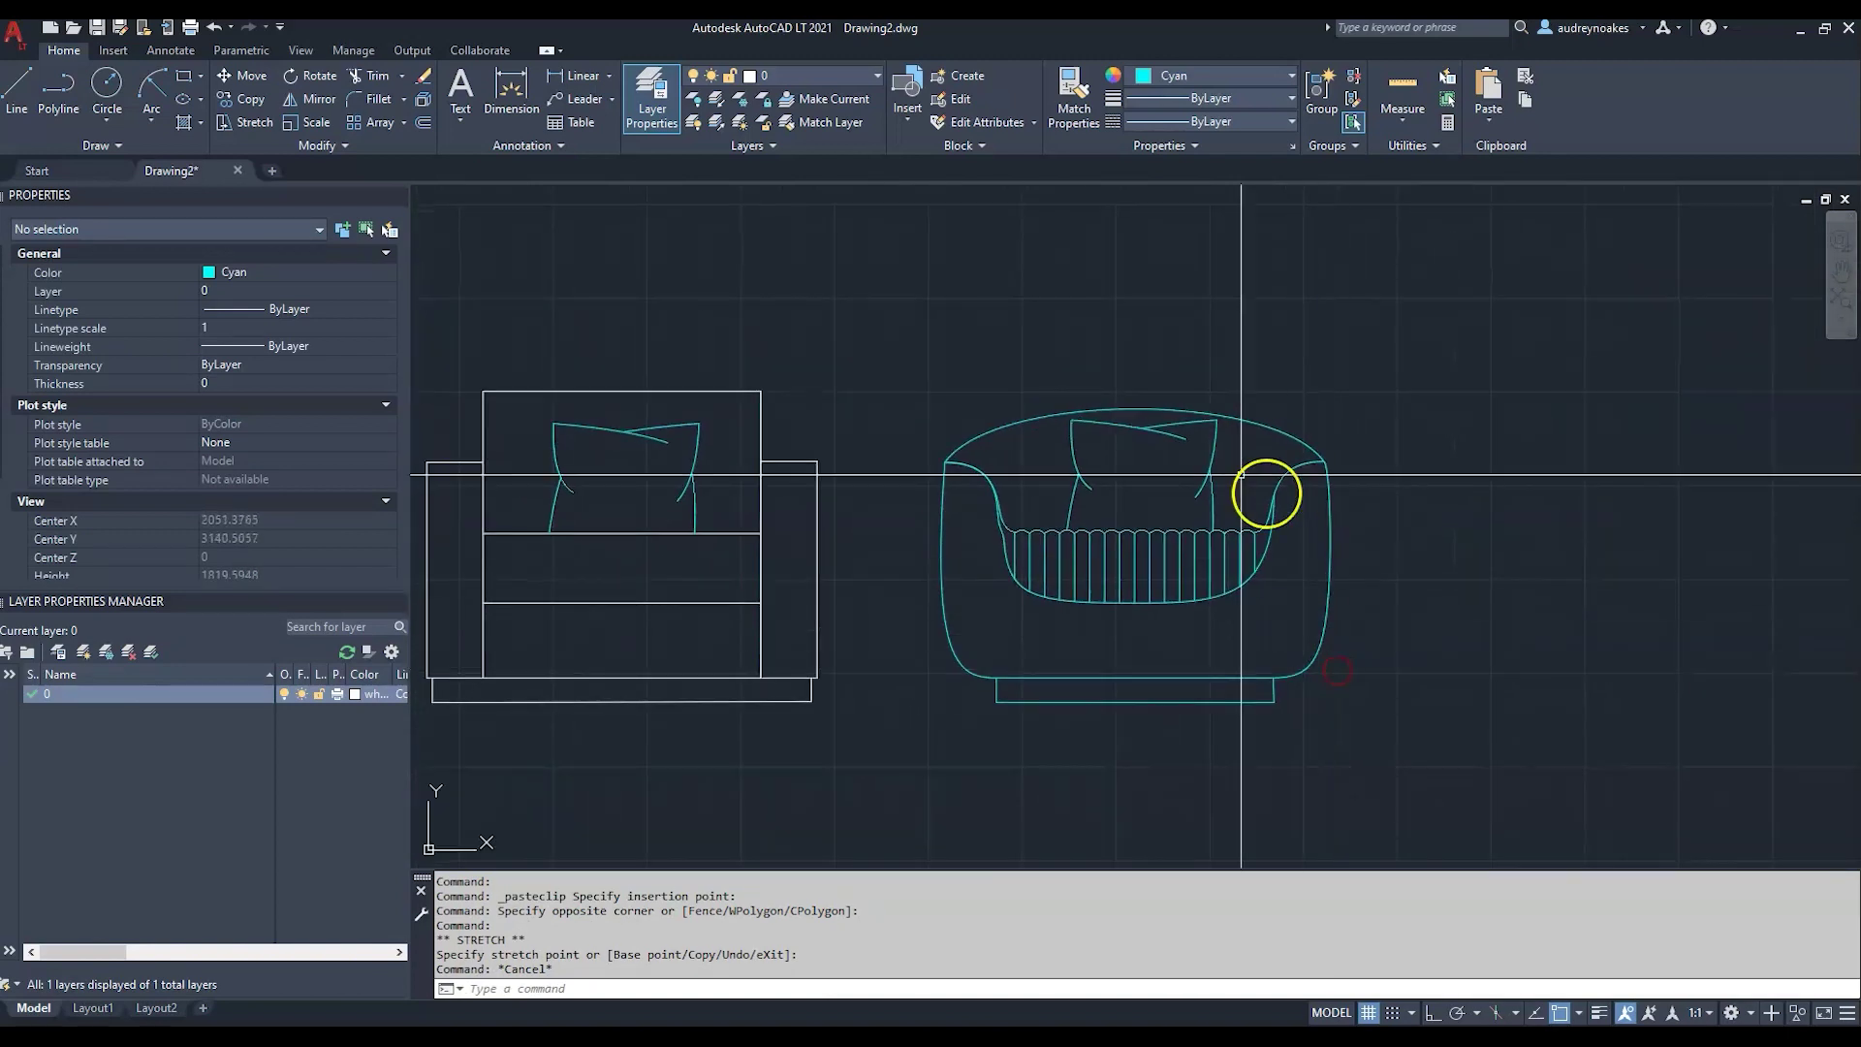